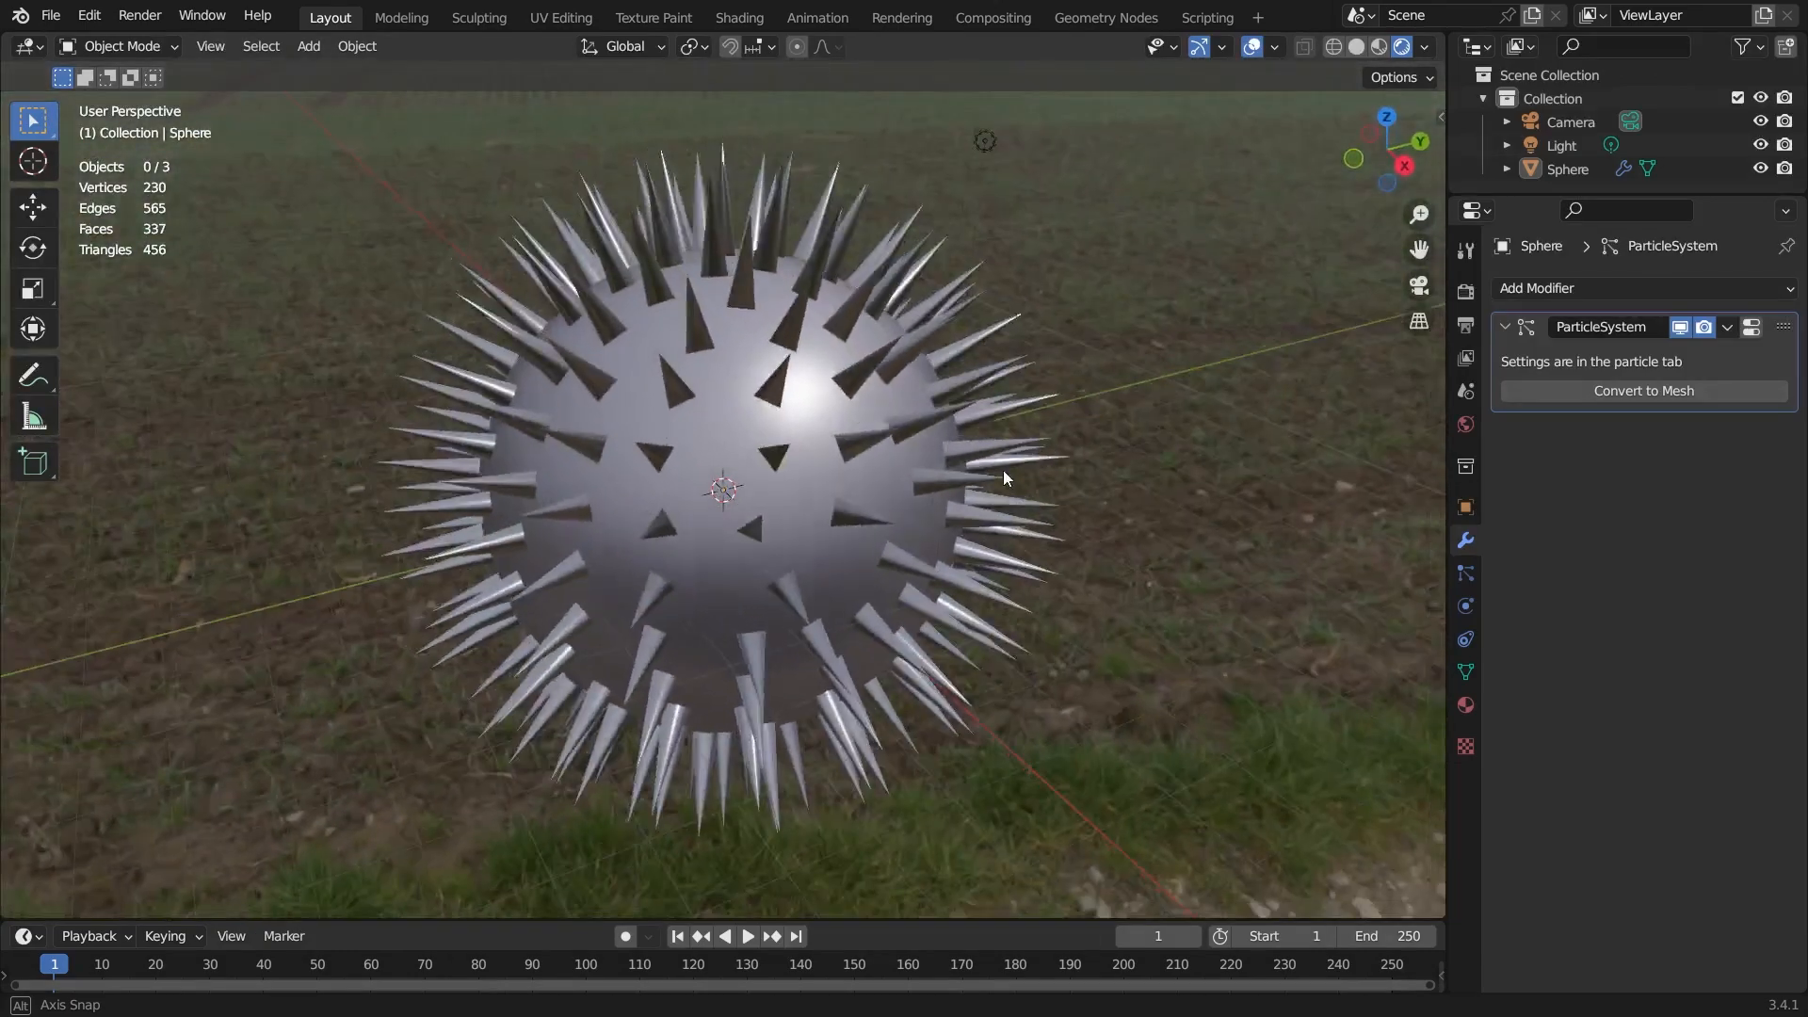
Examine the spiky sphere's hair particle settings, including the Emission, Render, Hair Shape and Children panels.
{"action": "left_click", "coordinate": [1467, 573]}
{"action": "left_click", "coordinate": [1520, 629]}
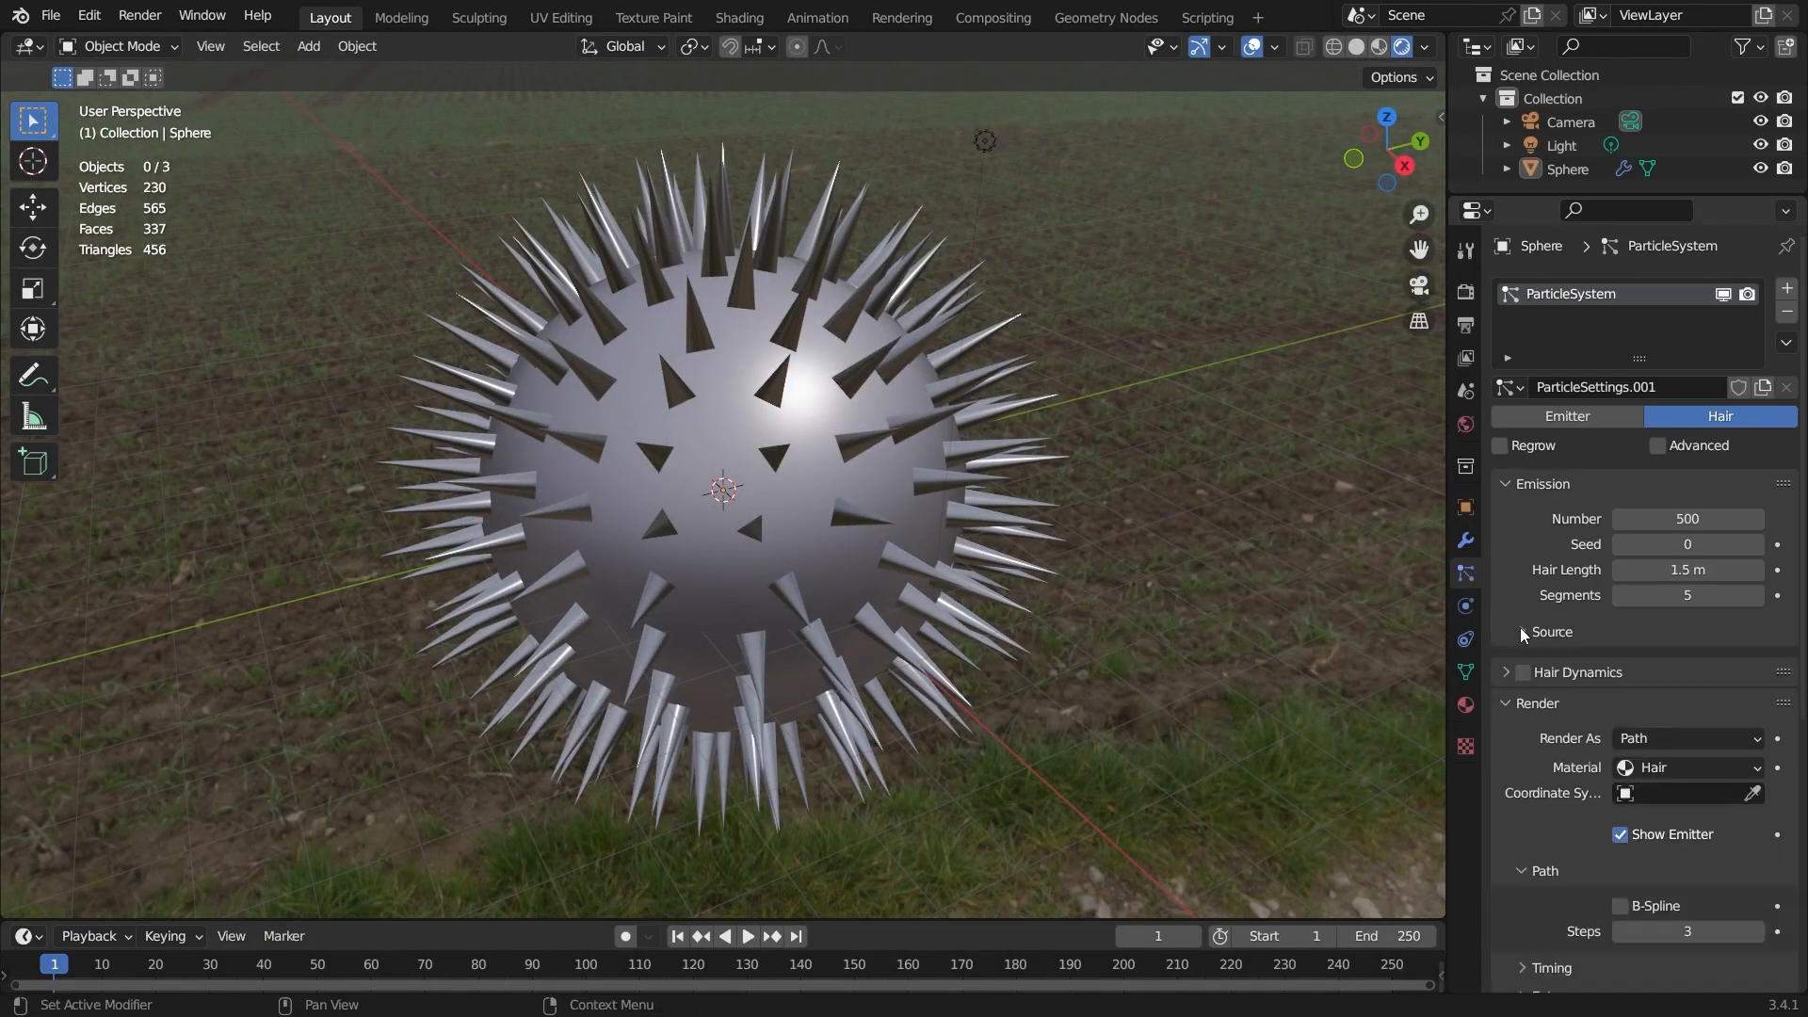
{"action": "left_click", "coordinate": [1515, 485]}
{"action": "left_click", "coordinate": [1507, 544]}
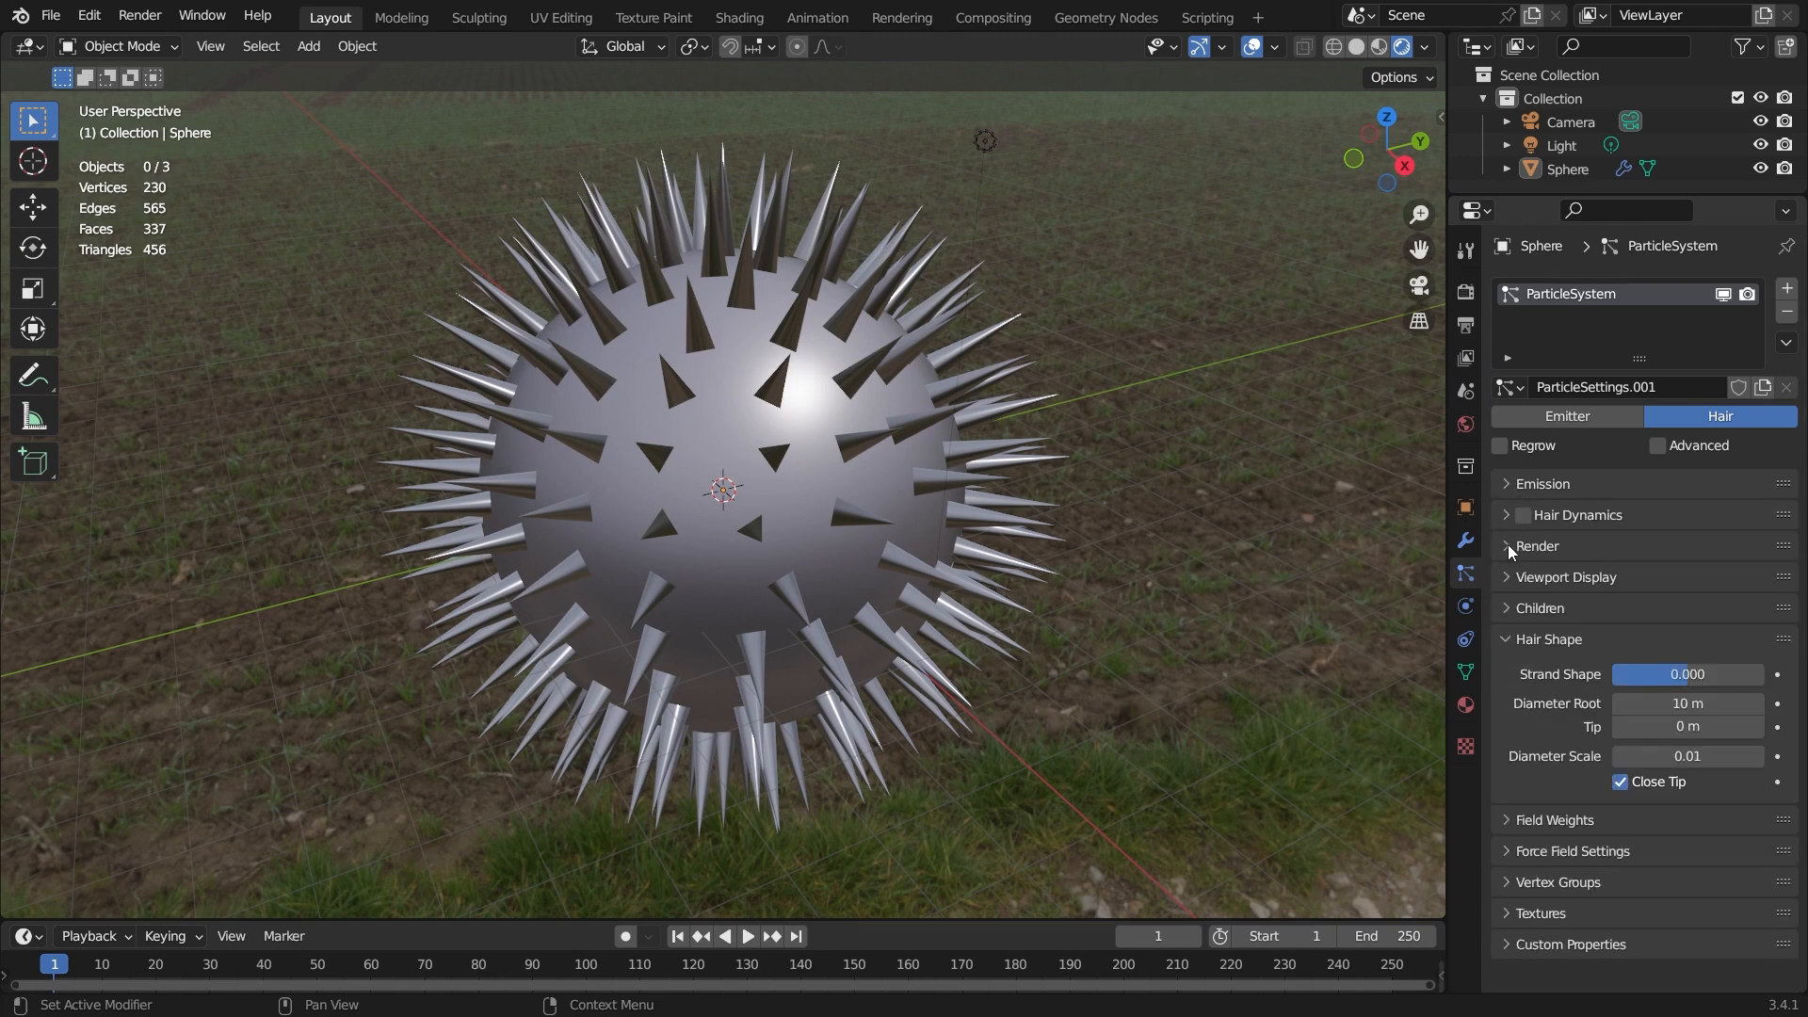
{"action": "left_click", "coordinate": [1512, 612], "text": "ctrl"}
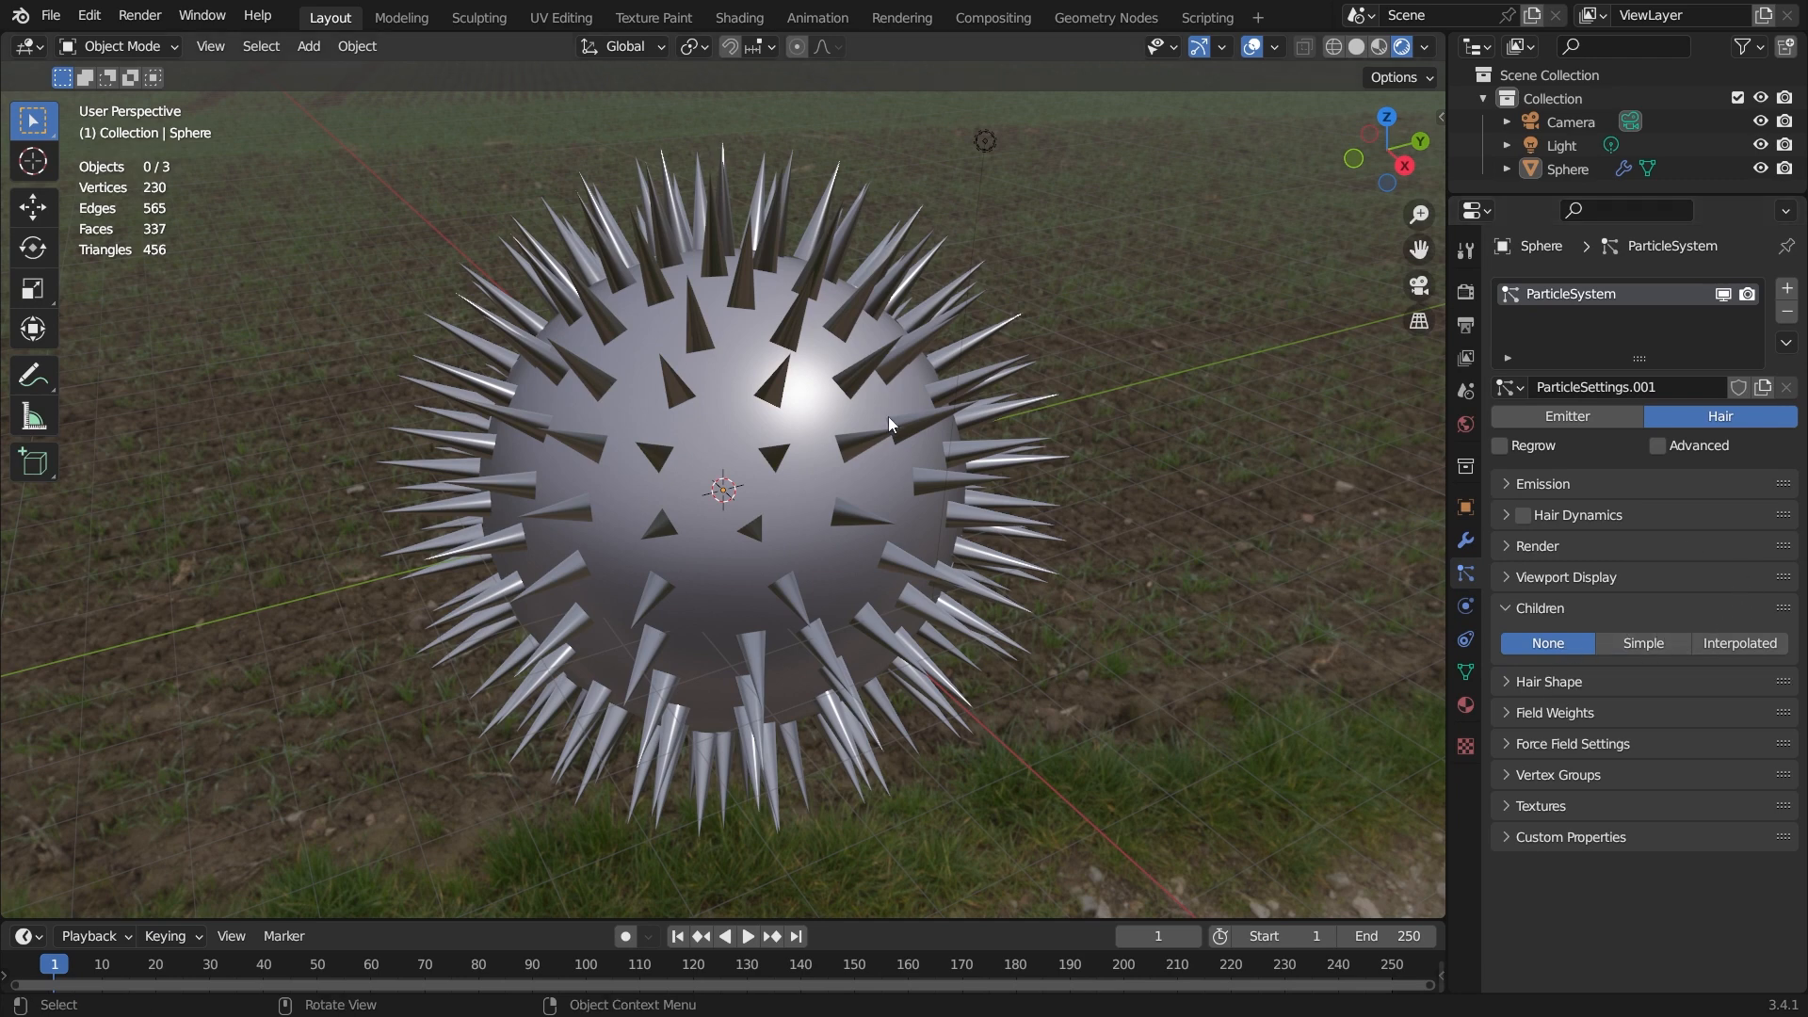
{"action": "mouse_move", "coordinate": [777, 481]}
{"action": "middle_mouse_down"}
{"action": "mouse_move", "coordinate": [649, 448]}
{"action": "mouse_move", "coordinate": [754, 469]}
{"action": "middle_mouse_up"}
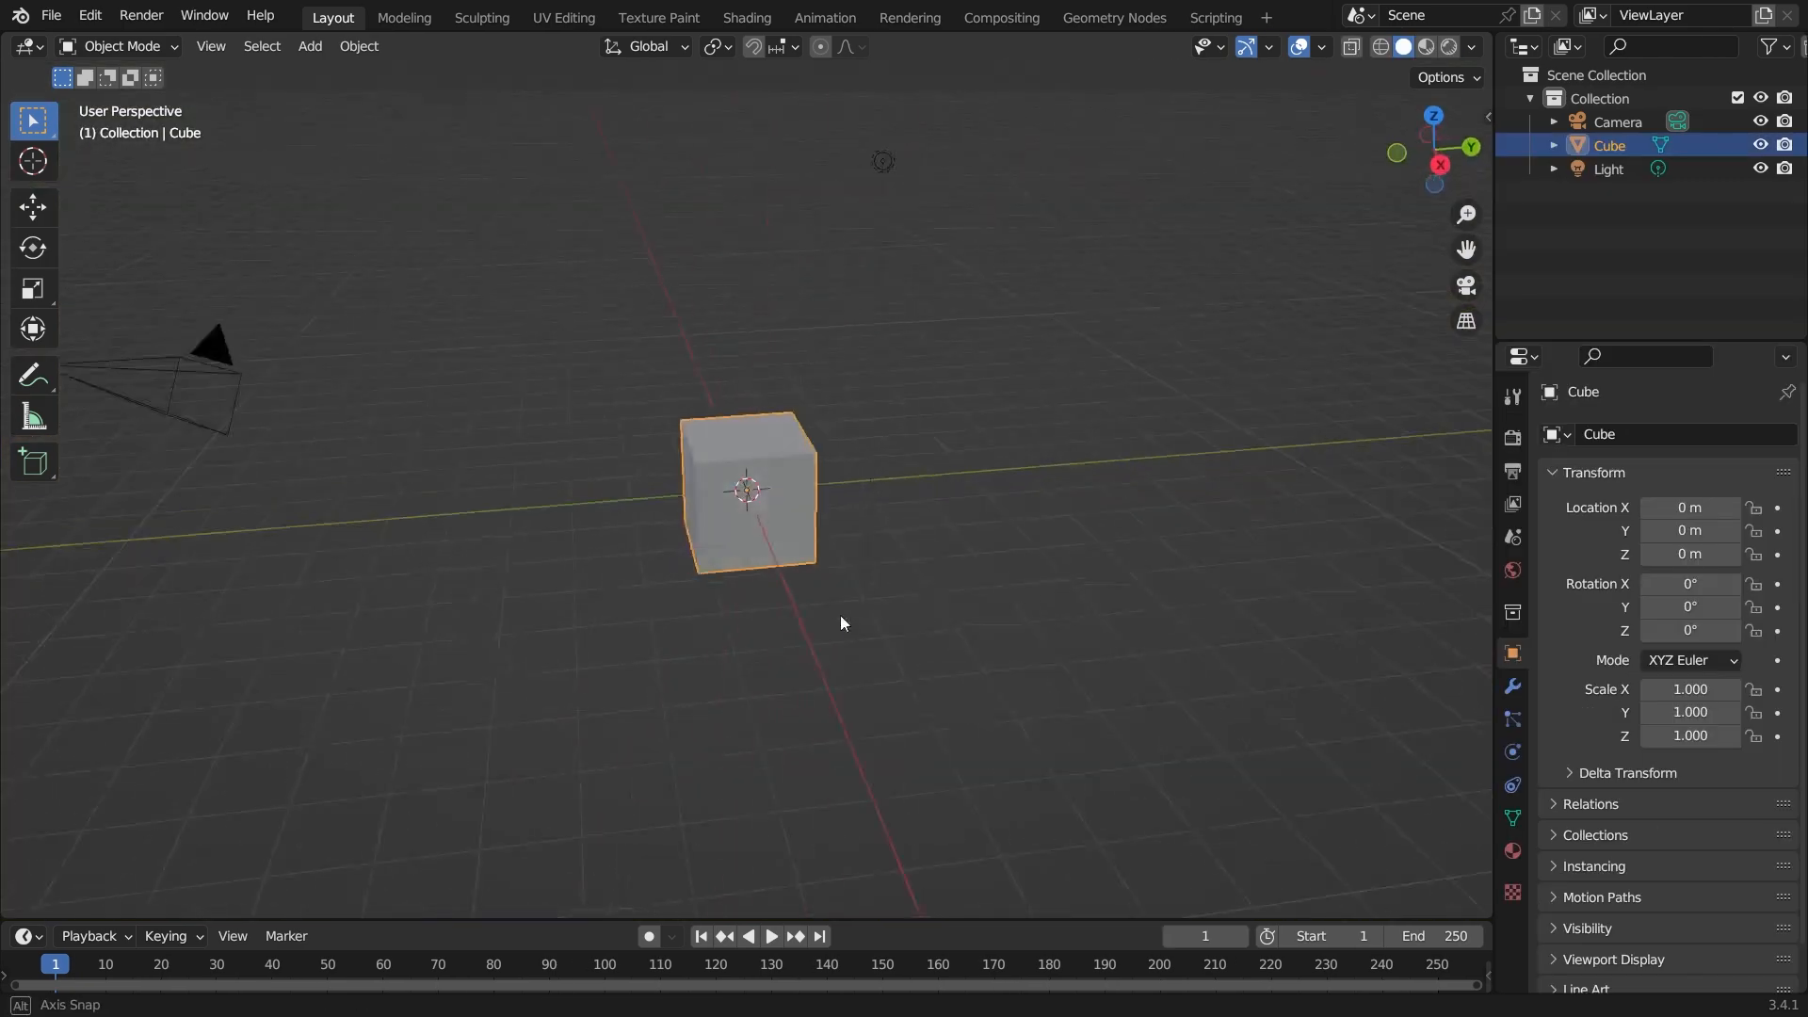
{"action": "middle_click_drag", "start_coordinate": [840, 622], "coordinate": [815, 490]}
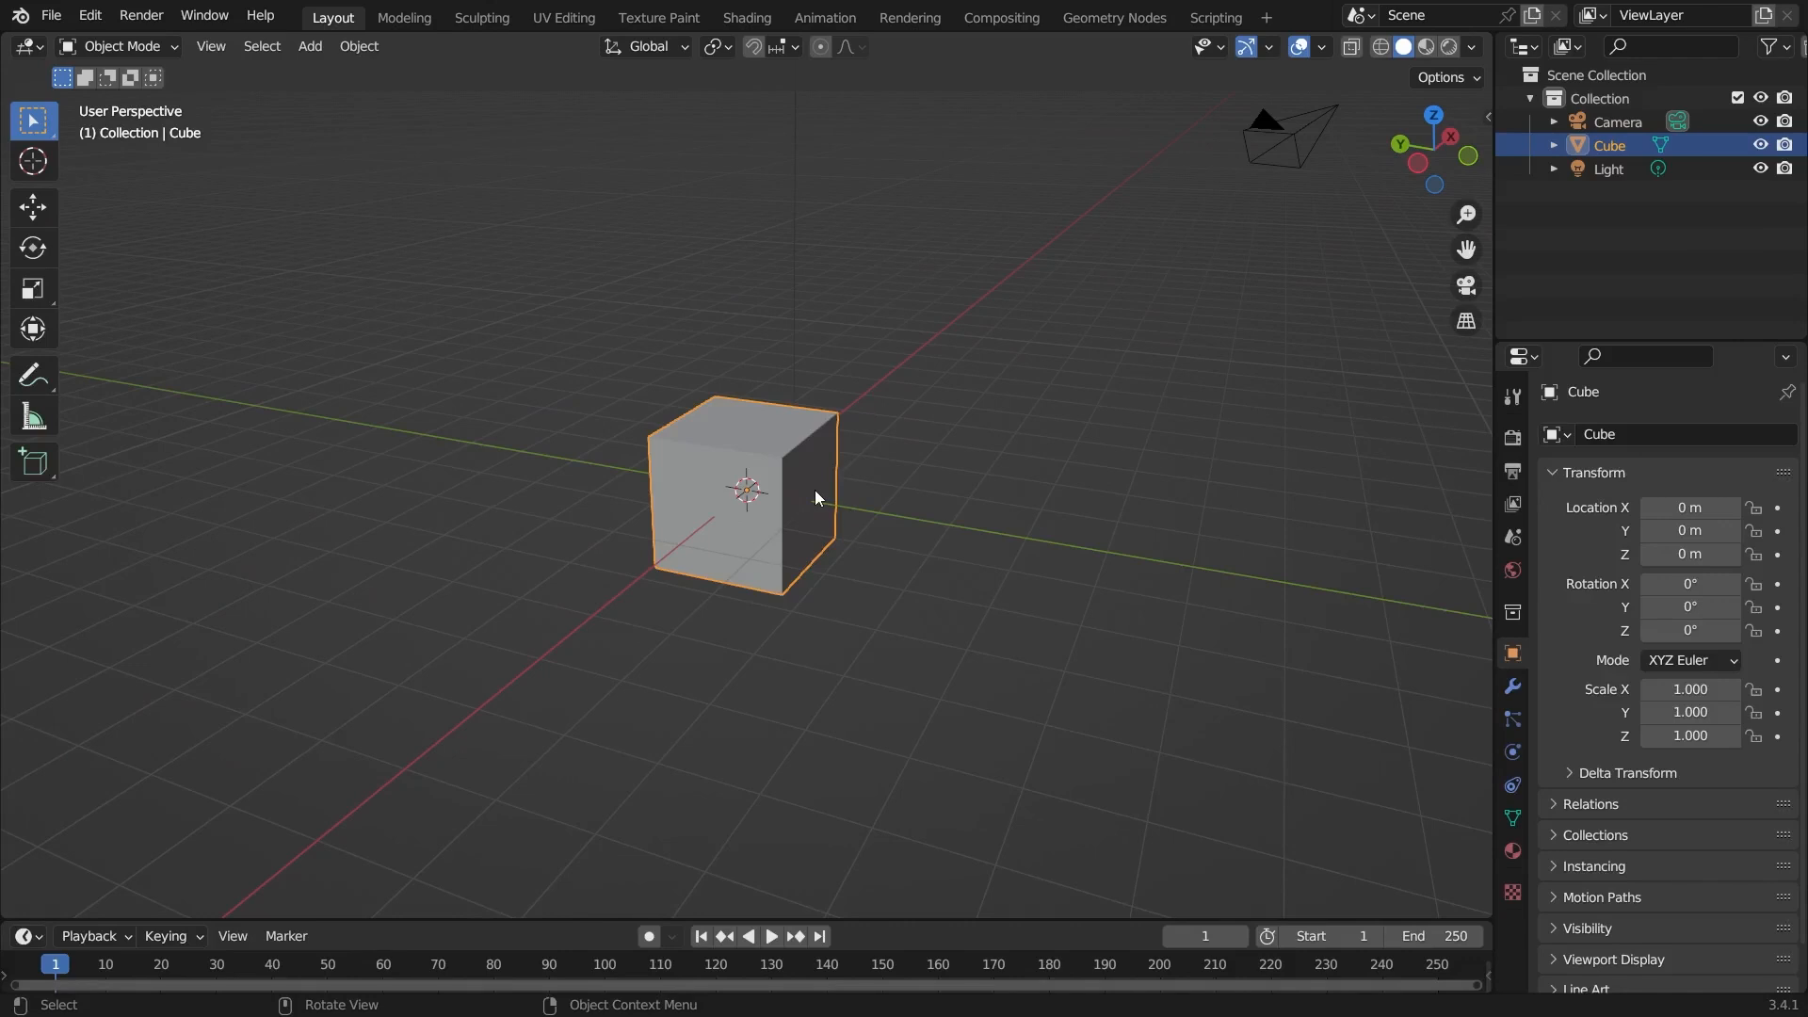
Replace the default cube with a new plane at the origin.
{"action": "key", "text": "Delete"}
{"action": "middle_click_drag", "start_coordinate": [731, 539], "coordinate": [819, 535]}
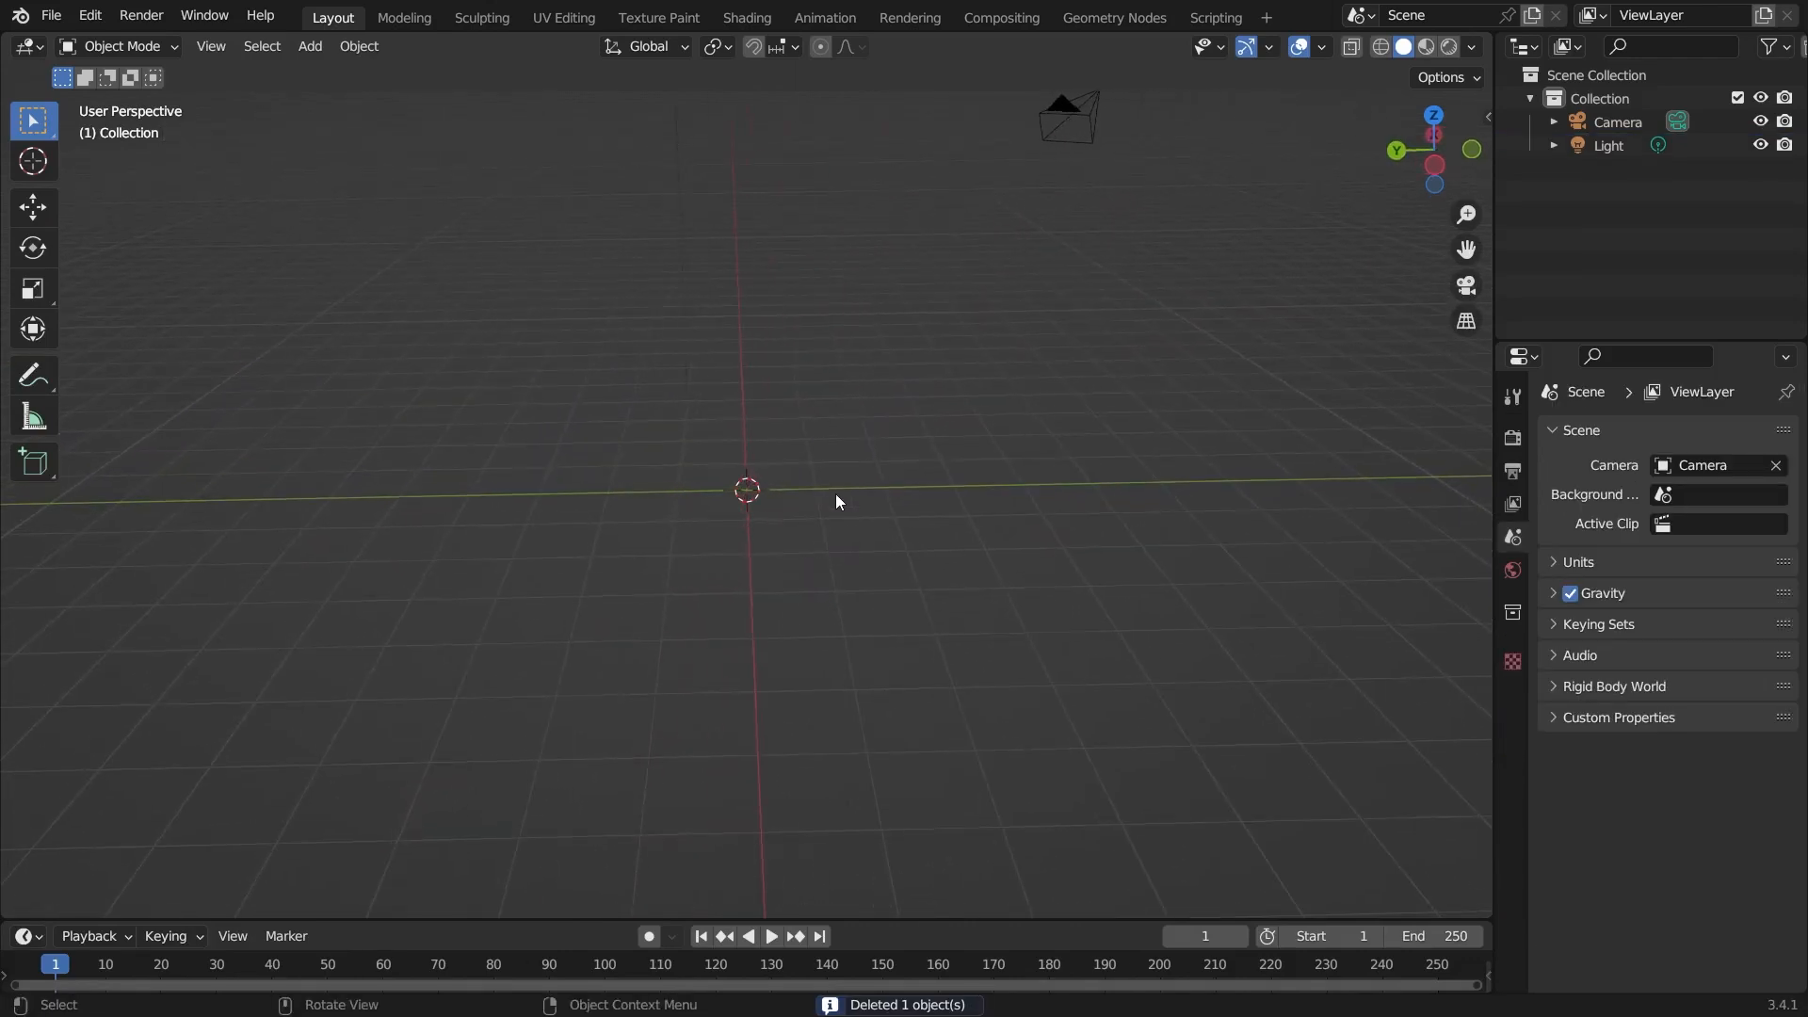
{"action": "key", "text": "shift+a"}
{"action": "left_click", "coordinate": [965, 368]}
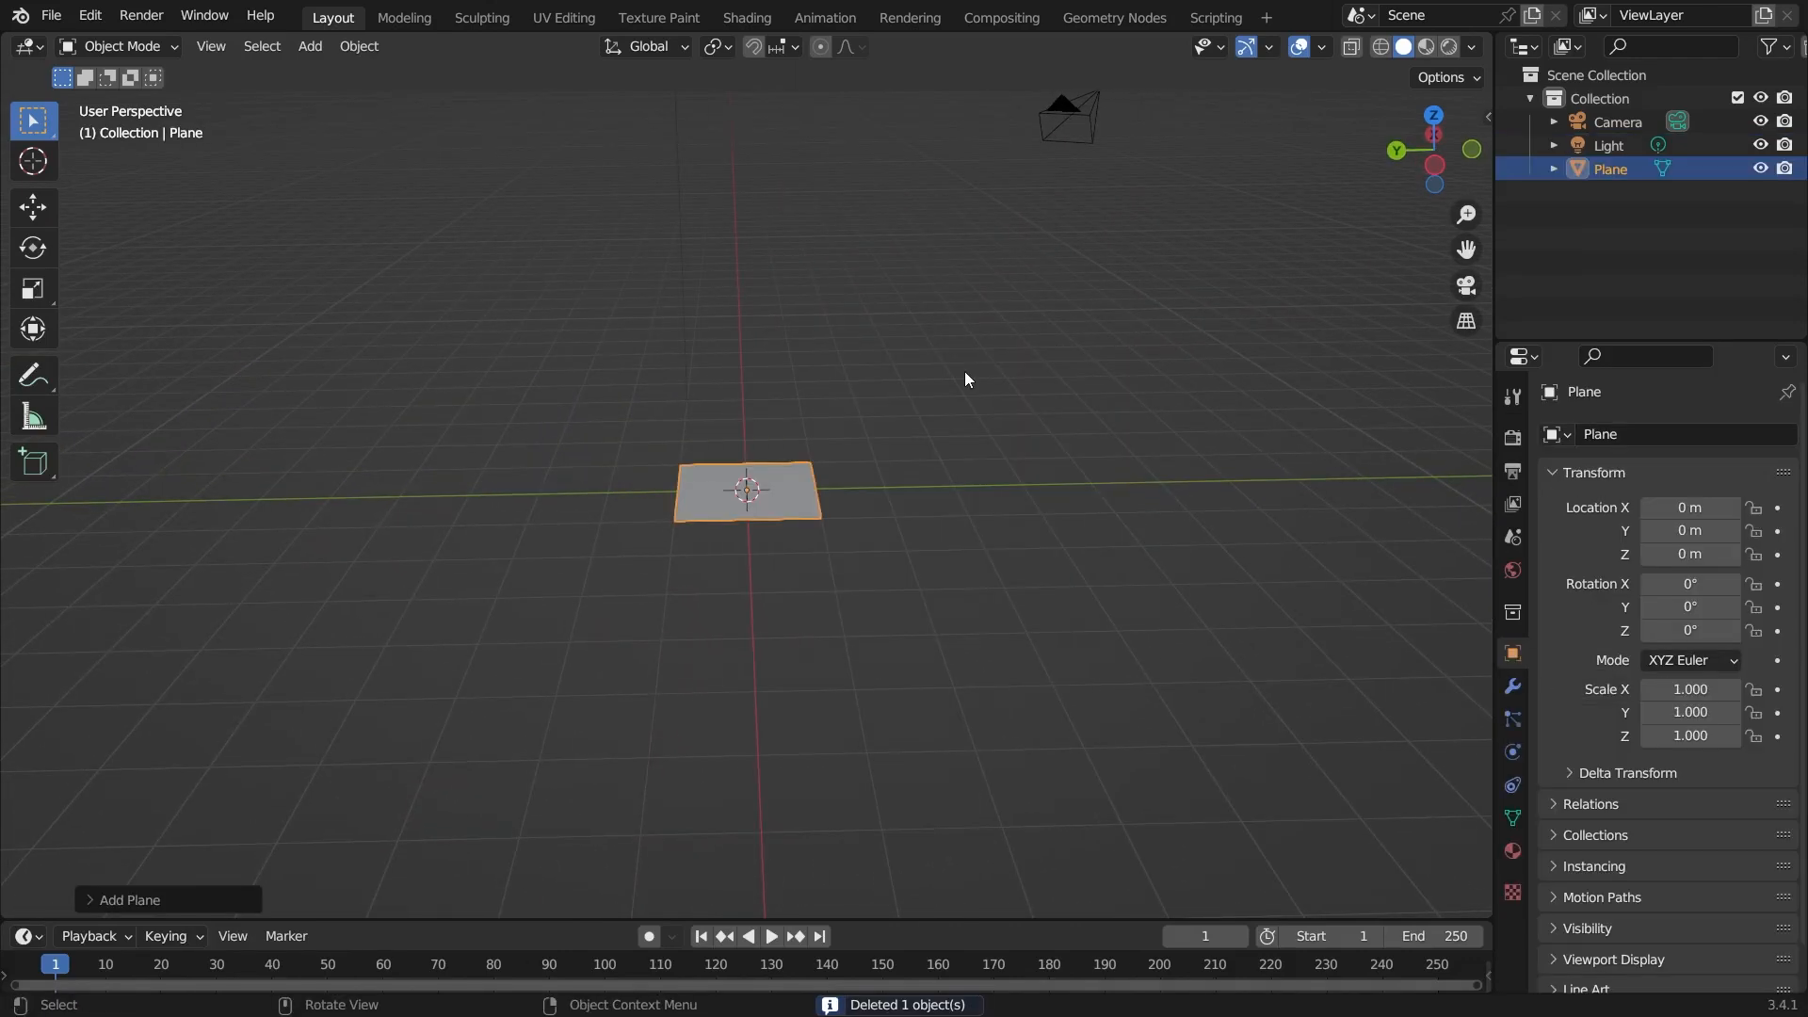
Scale the plane about 3 times along the X axis.
{"action": "key", "text": "KP_1"}
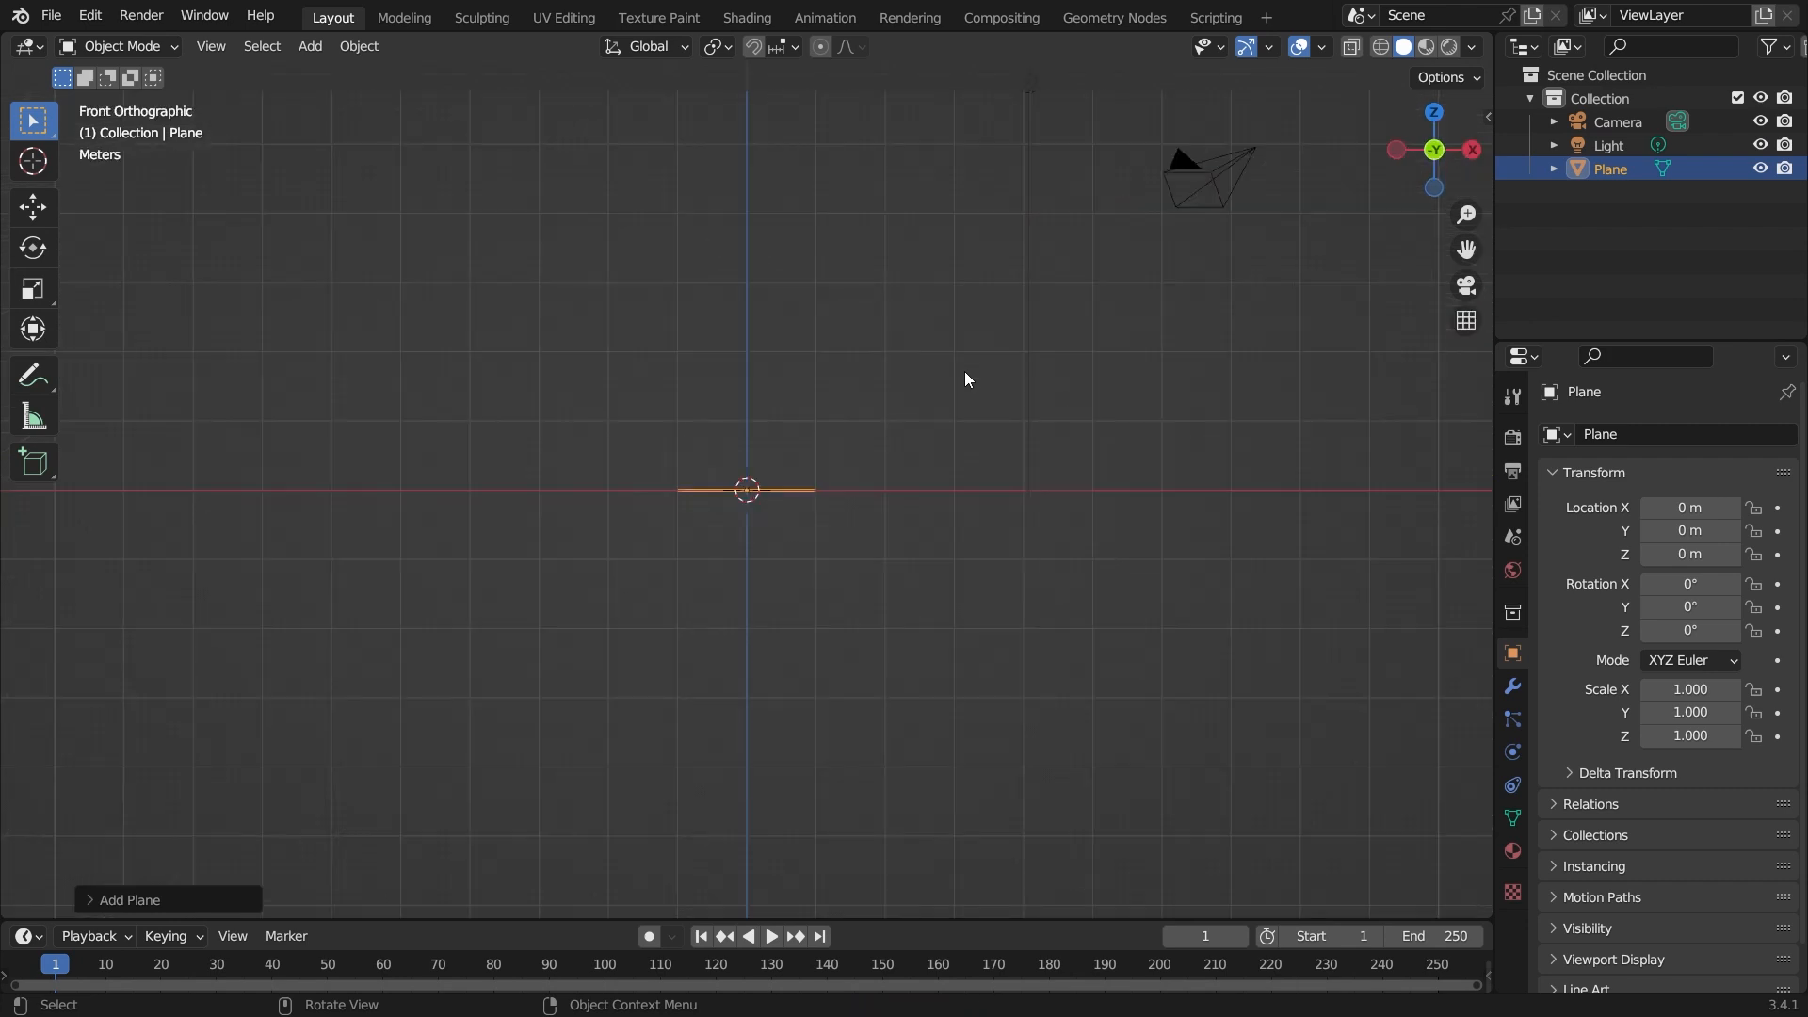
{"action": "middle_click_drag", "start_coordinate": [968, 377], "coordinate": [885, 504]}
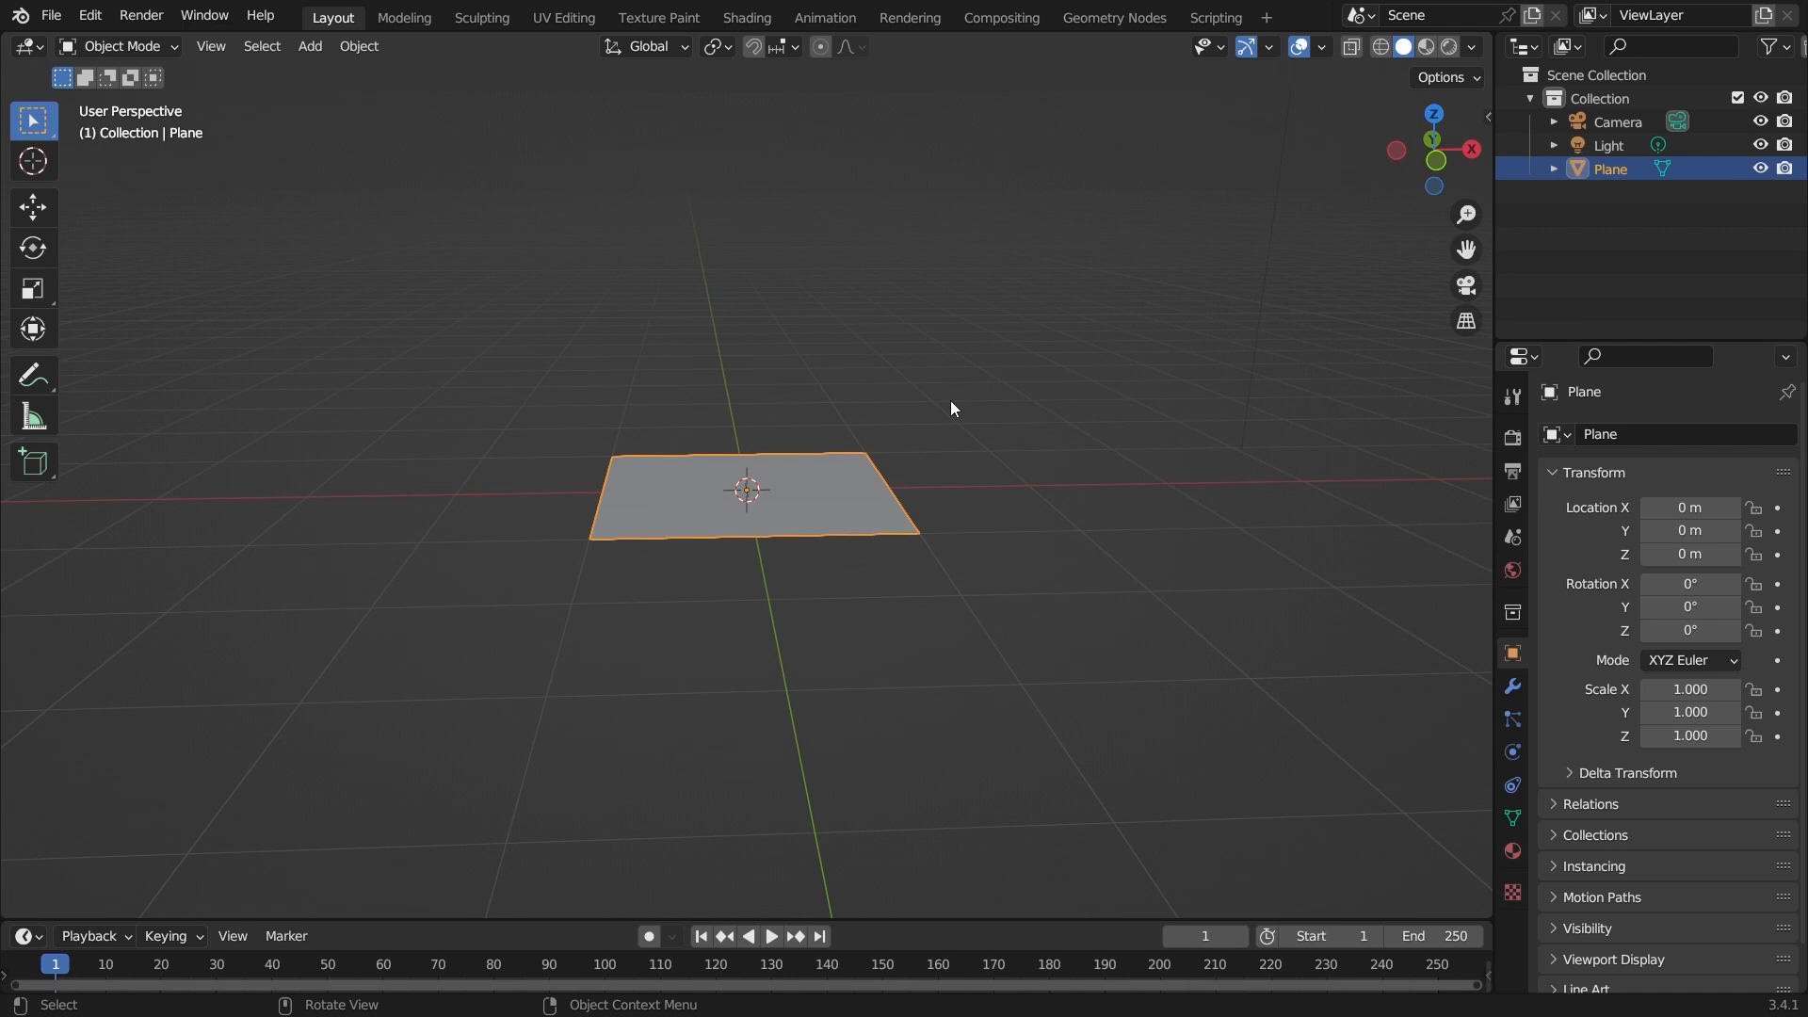
{"action": "key", "text": "s"}
{"action": "key", "text": "x"}
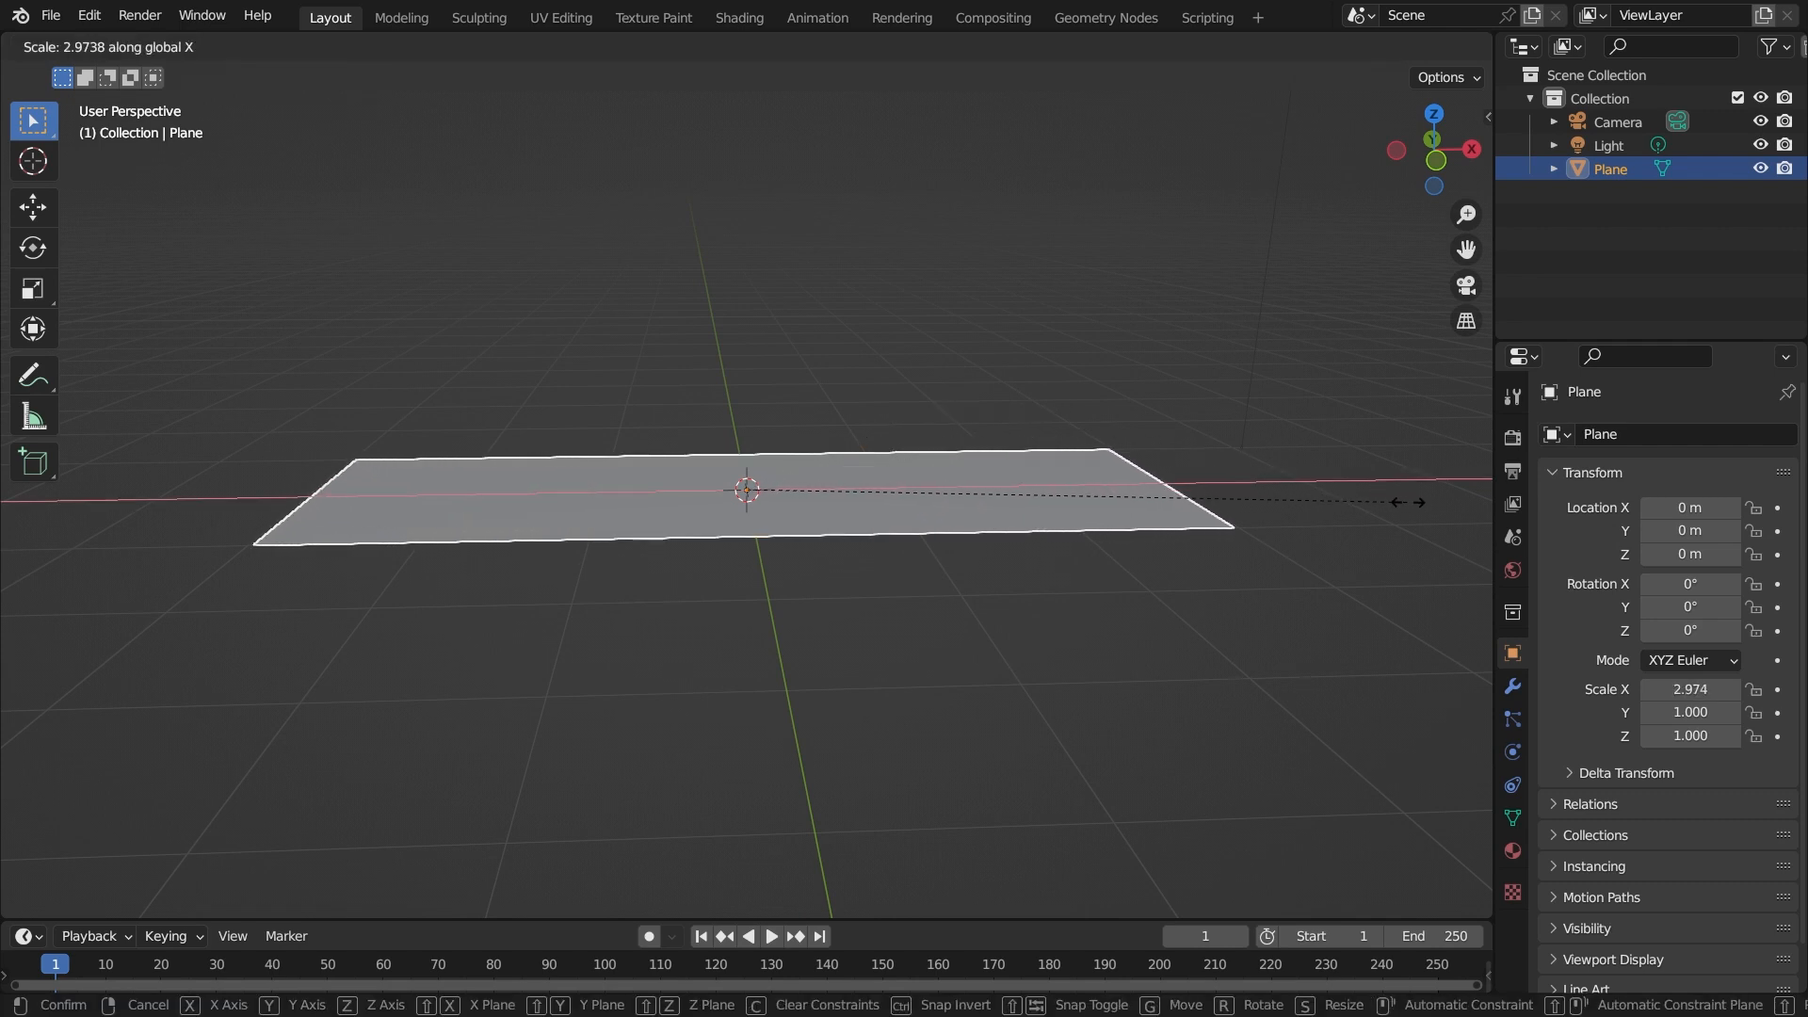
{"action": "left_click", "coordinate": [1424, 510]}
{"action": "middle_click_drag", "start_coordinate": [1168, 599], "coordinate": [952, 678]}
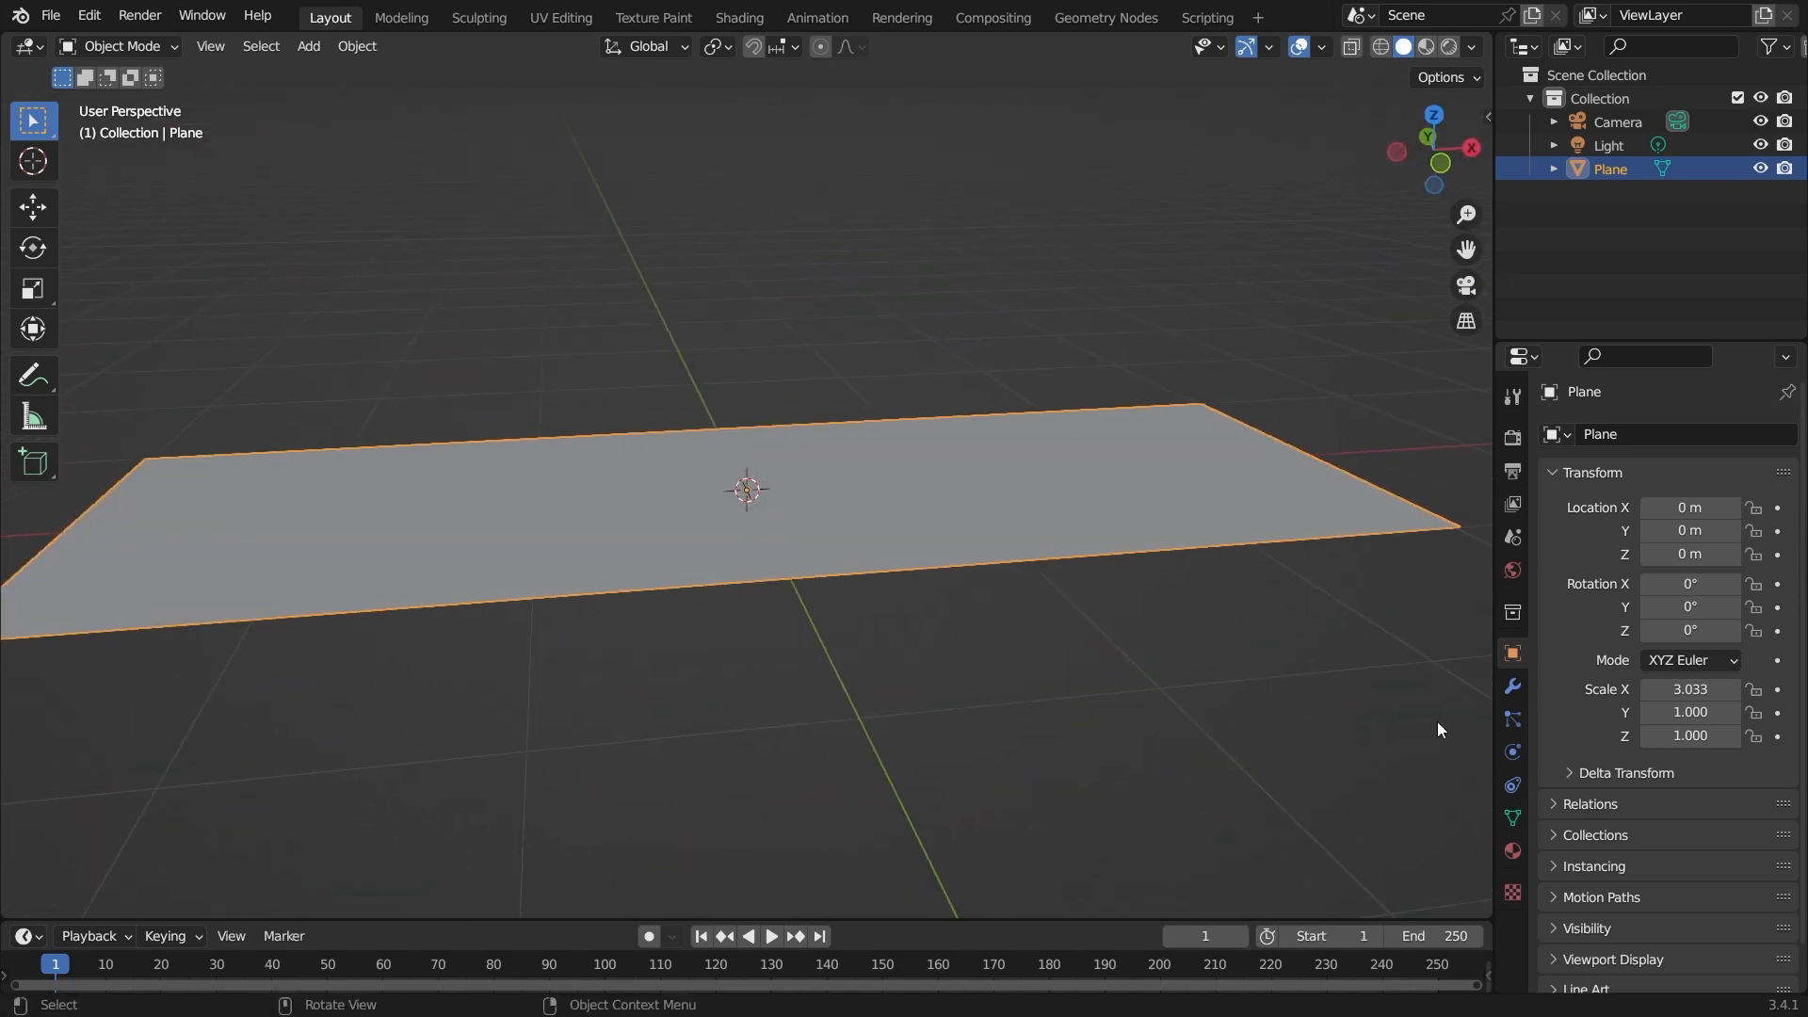
Add a particle system to the plane and set its type to Hair.
{"action": "left_click", "coordinate": [1512, 719]}
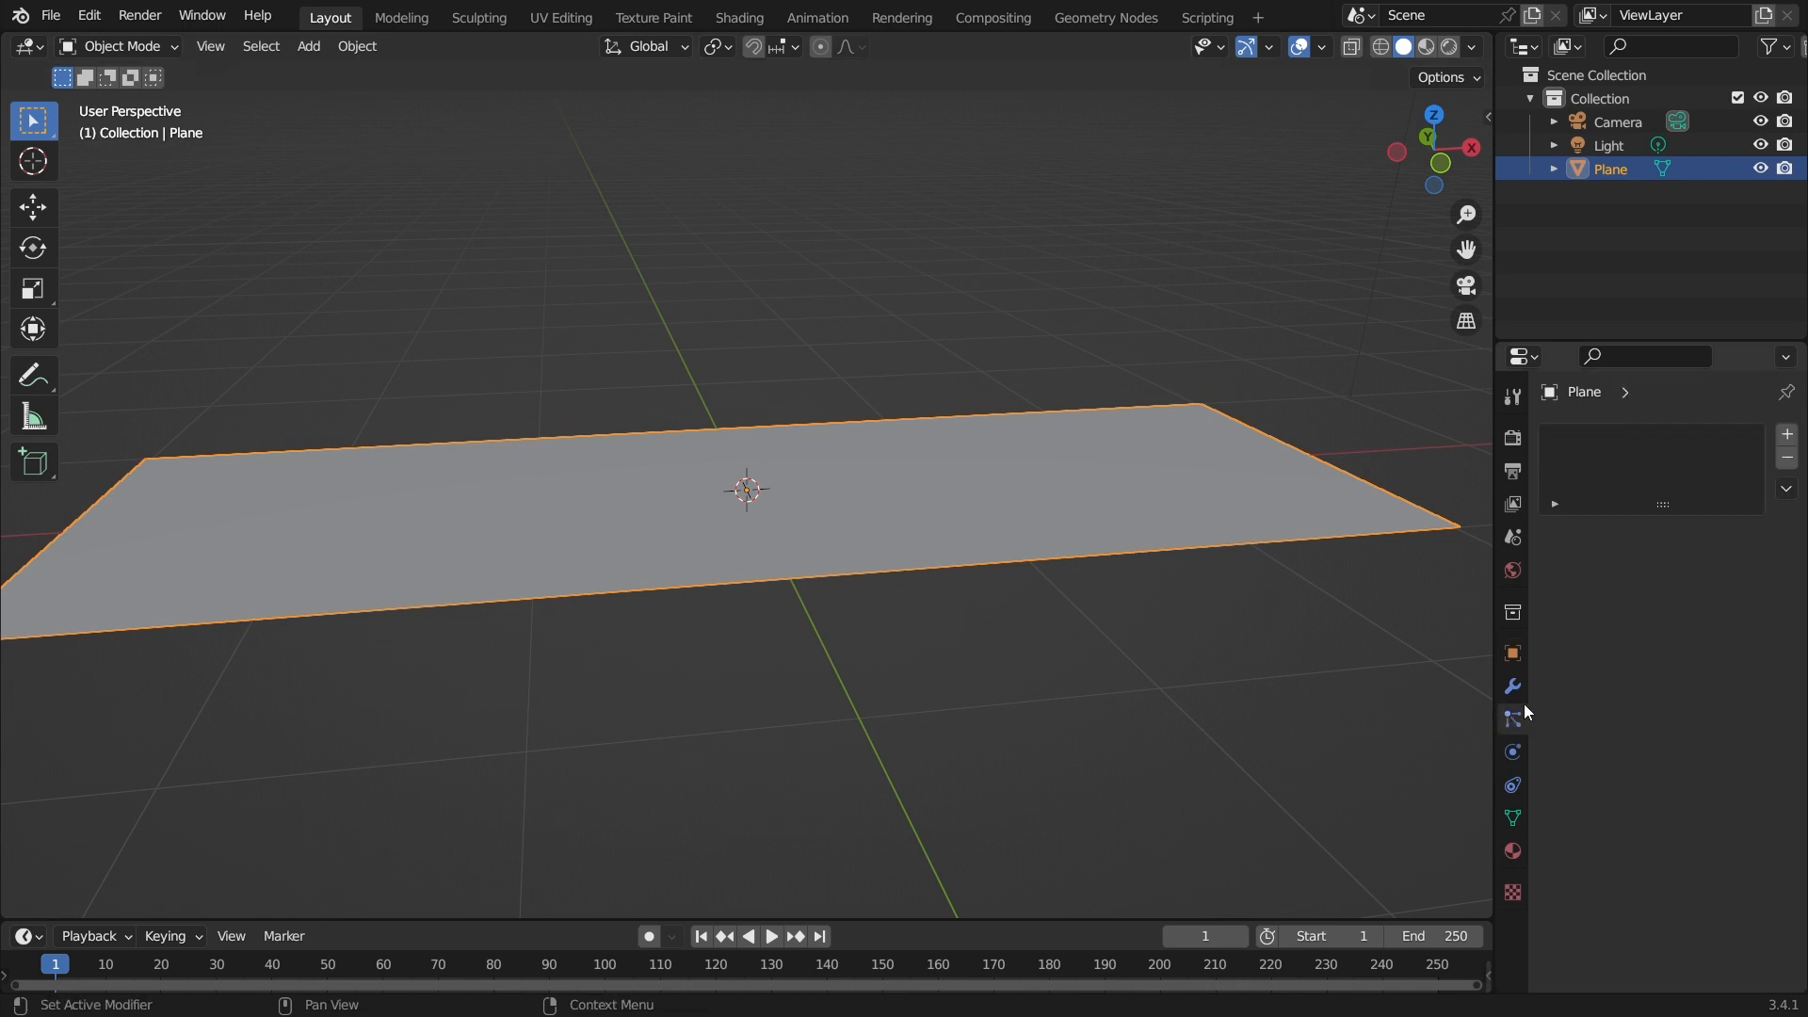
{"action": "left_click", "coordinate": [1787, 436]}
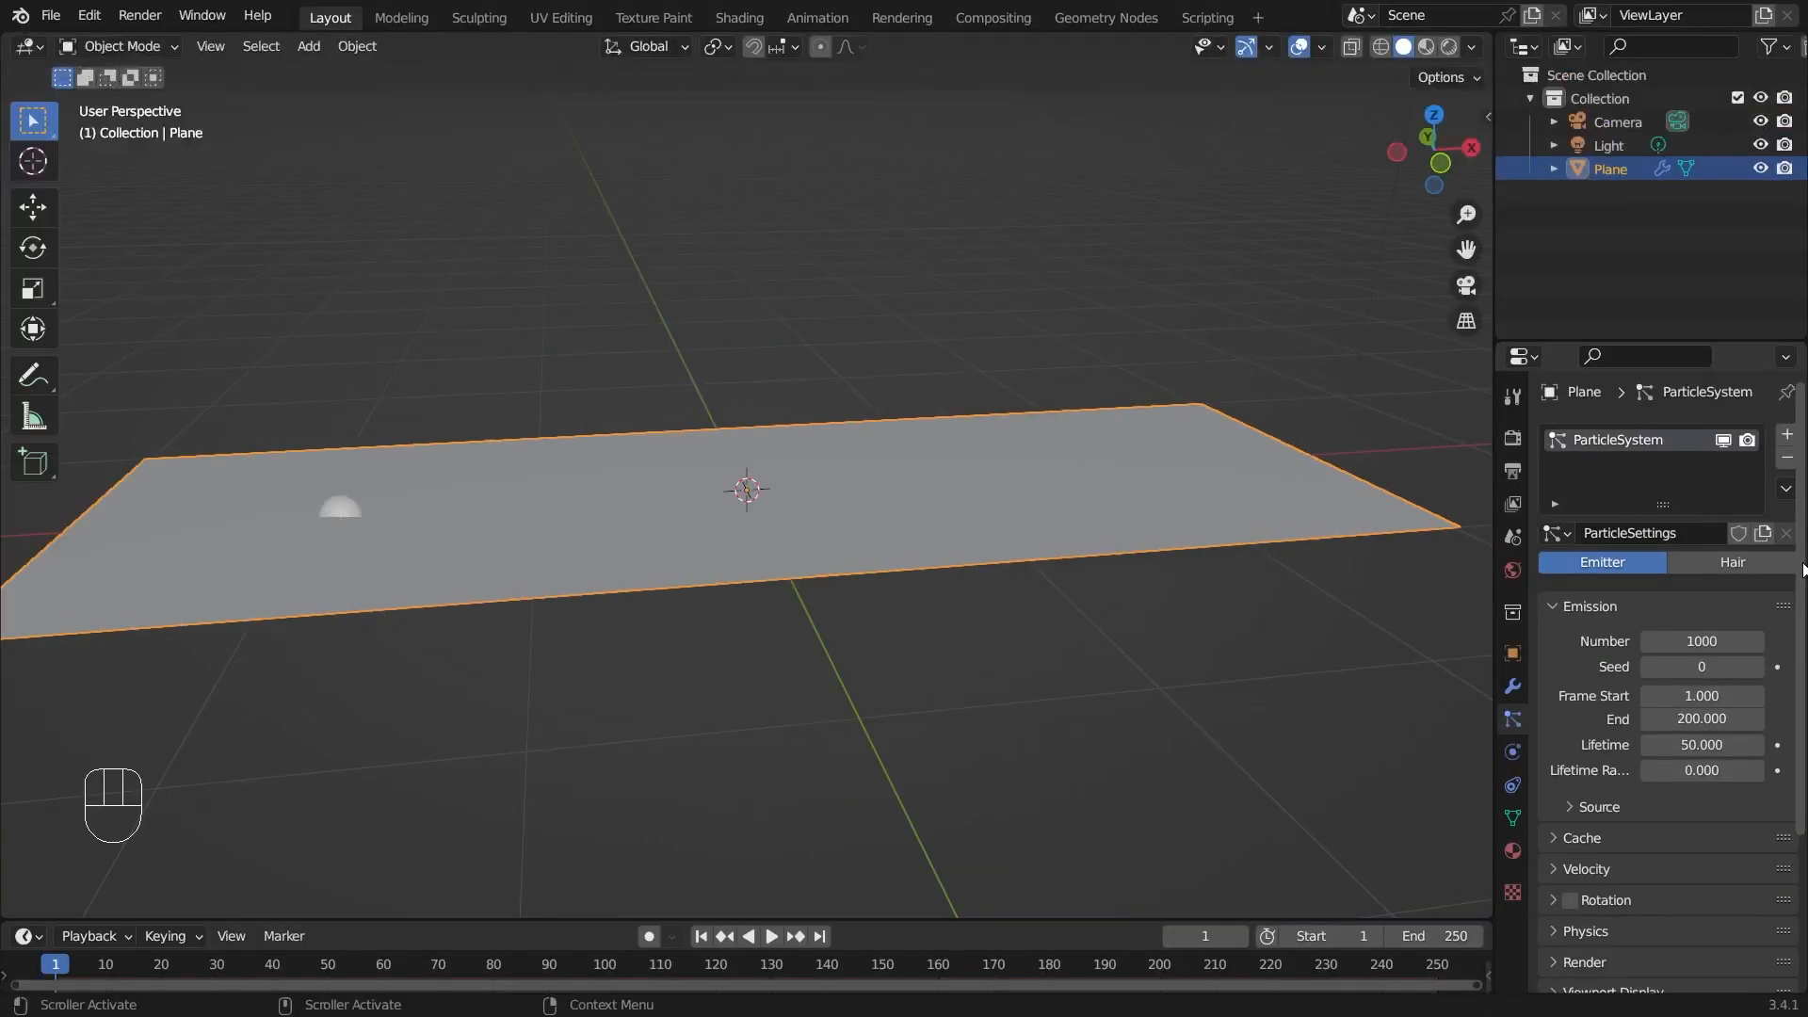
{"action": "left_click", "coordinate": [1785, 562]}
{"action": "middle_click_drag", "start_coordinate": [853, 603], "coordinate": [881, 514]}
{"action": "middle_click_drag", "start_coordinate": [896, 415], "coordinate": [874, 641], "text": "shift"}
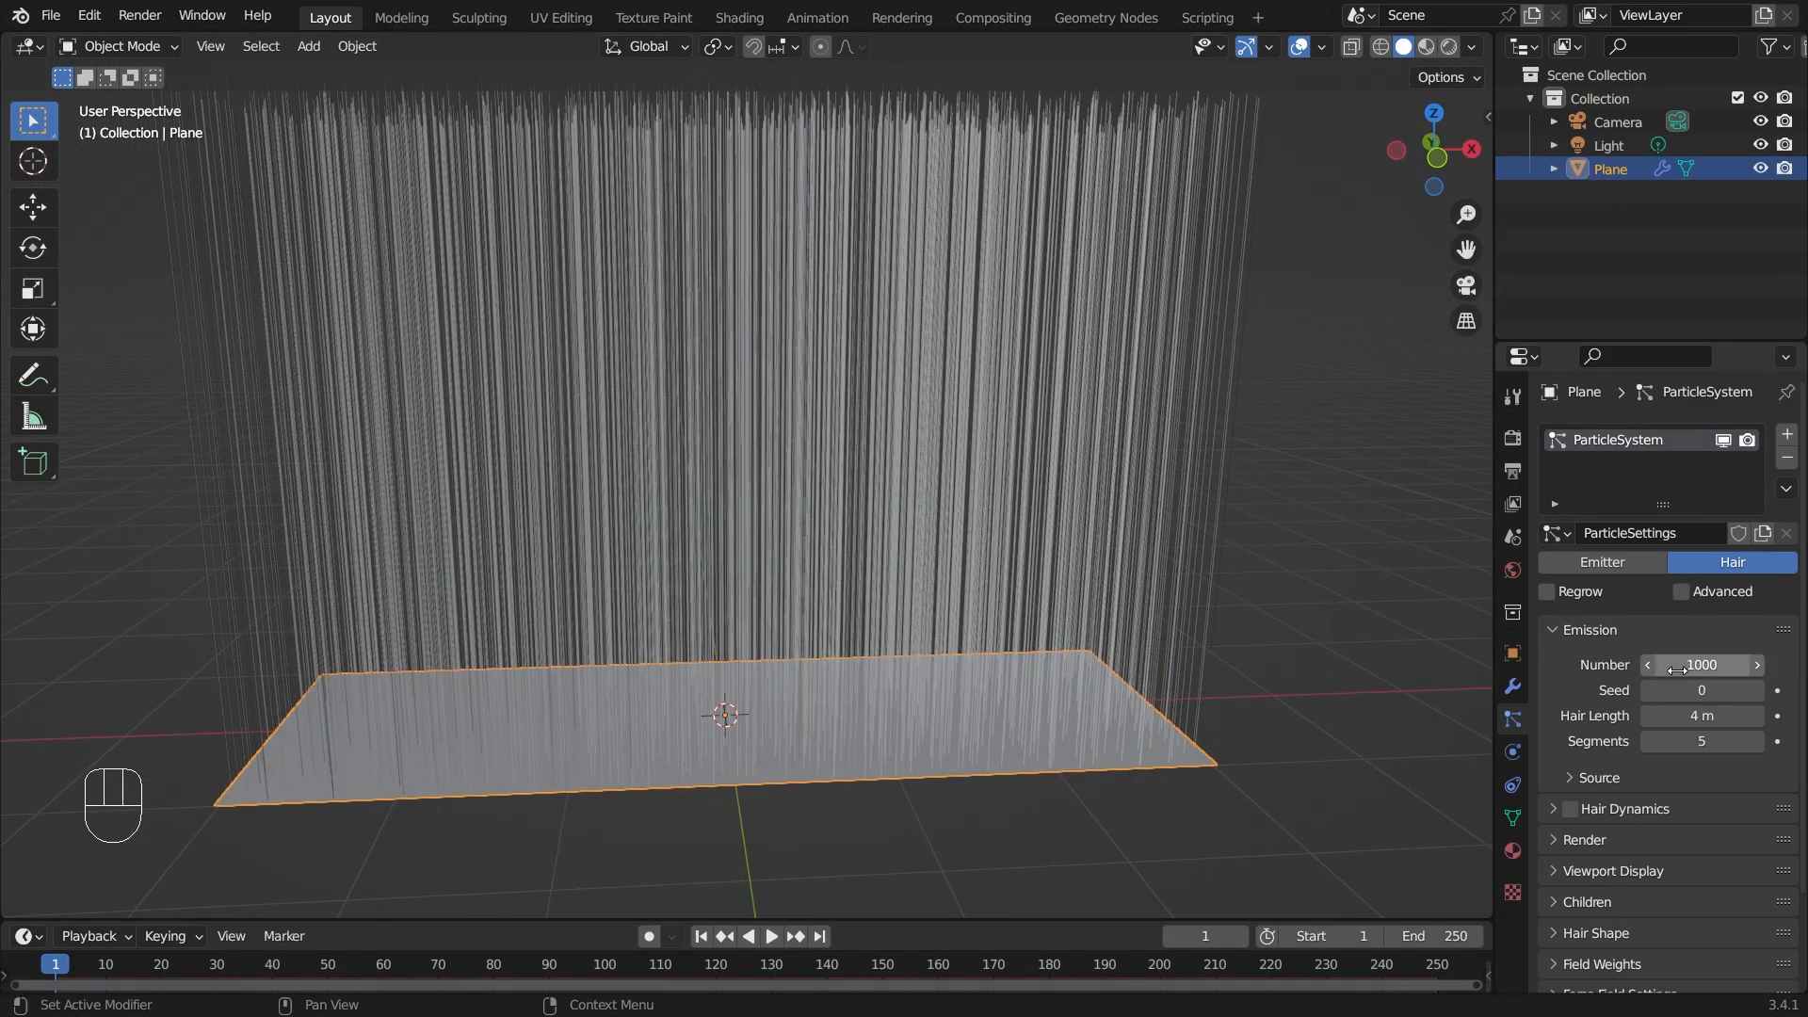
Set the hair length to 1 m.
{"action": "left_click", "coordinate": [1686, 719]}
{"action": "type", "text": "1"}
{"action": "key", "text": "Return"}
Switch the viewport to Material Preview shading.
{"action": "mouse_move", "coordinate": [1264, 706]}
{"action": "middle_mouse_down"}
{"action": "mouse_move", "coordinate": [935, 711]}
{"action": "mouse_move", "coordinate": [1020, 704]}
{"action": "mouse_move", "coordinate": [1075, 586]}
{"action": "mouse_move", "coordinate": [980, 580]}
{"action": "mouse_move", "coordinate": [993, 688]}
{"action": "mouse_move", "coordinate": [925, 727]}
{"action": "mouse_move", "coordinate": [1004, 733]}
{"action": "mouse_move", "coordinate": [869, 767]}
{"action": "mouse_move", "coordinate": [1070, 613]}
{"action": "mouse_move", "coordinate": [890, 614]}
{"action": "mouse_move", "coordinate": [834, 671]}
{"action": "mouse_move", "coordinate": [727, 618]}
{"action": "mouse_move", "coordinate": [1177, 451]}
{"action": "mouse_move", "coordinate": [856, 540]}
{"action": "mouse_move", "coordinate": [831, 616]}
{"action": "mouse_move", "coordinate": [935, 612]}
{"action": "mouse_move", "coordinate": [895, 546]}
{"action": "mouse_move", "coordinate": [900, 453]}
{"action": "mouse_move", "coordinate": [970, 537]}
{"action": "mouse_move", "coordinate": [949, 540]}
{"action": "mouse_move", "coordinate": [989, 537]}
{"action": "middle_mouse_up"}
{"action": "scroll", "coordinate": [997, 640], "scroll_direction": "up", "scroll_amount": 2}
{"action": "left_click", "coordinate": [1450, 46]}
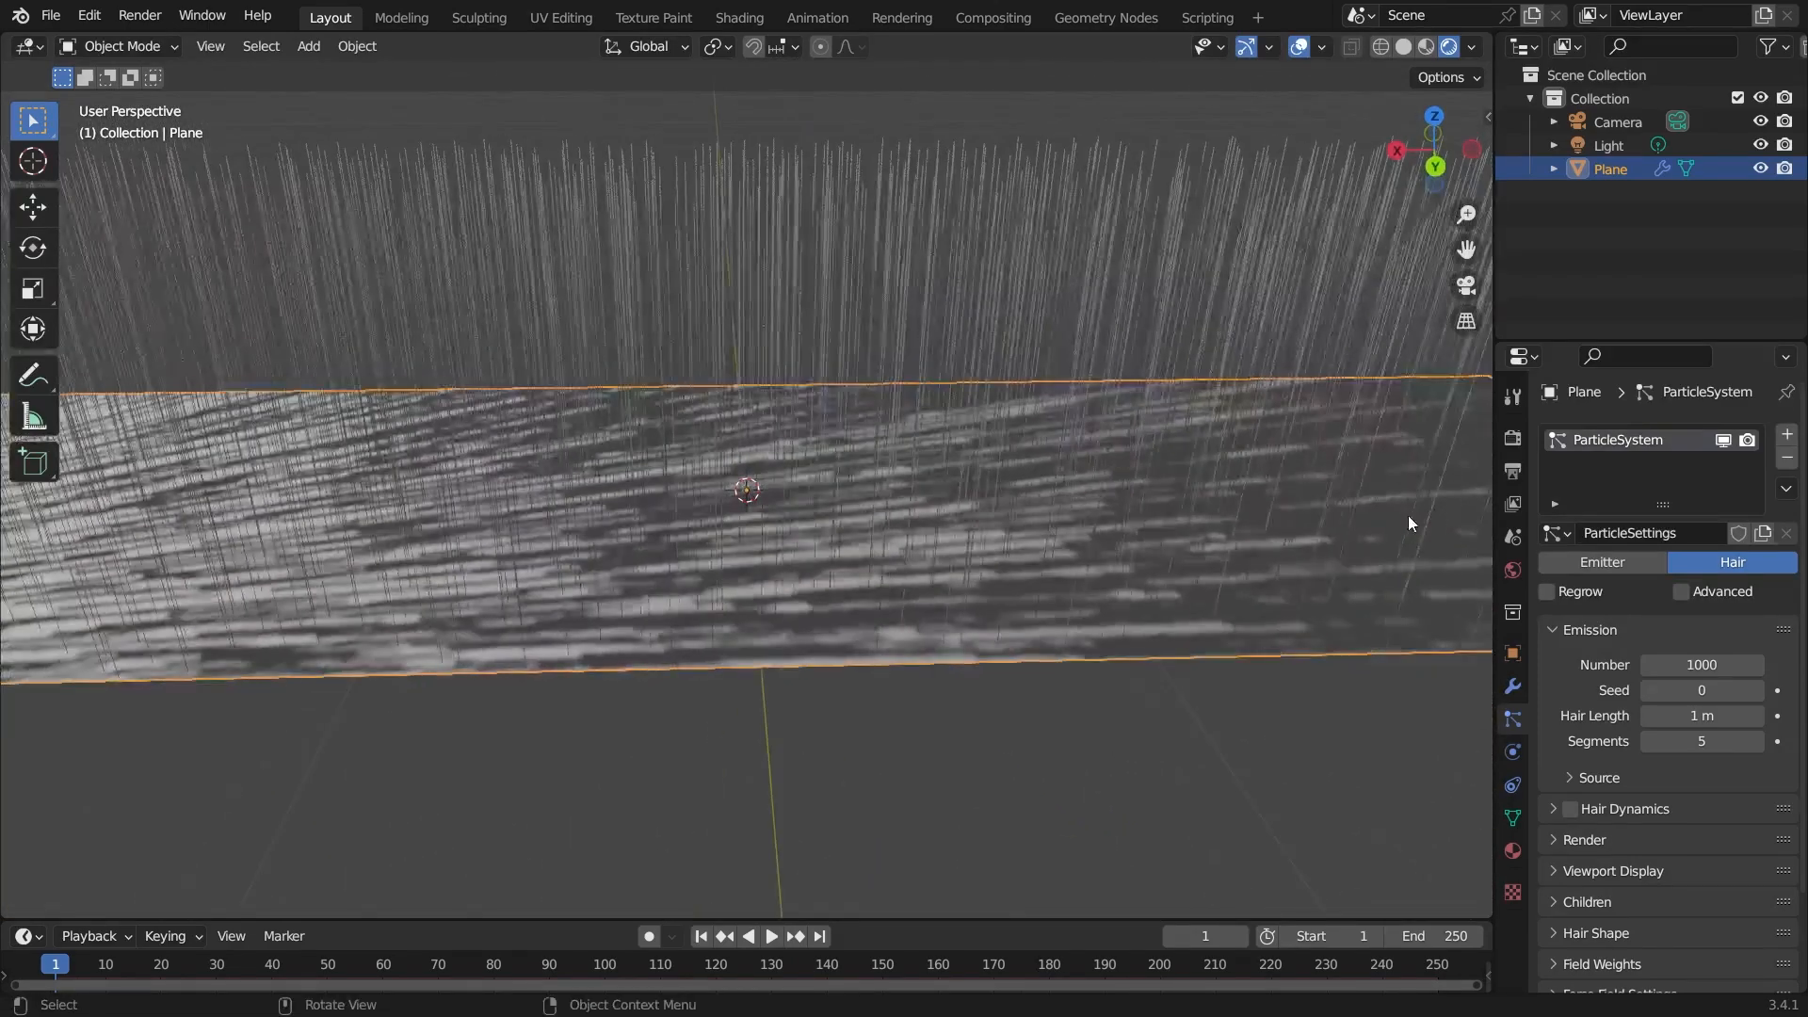
In the render settings, set the Curves shape to Strip.
{"action": "left_click", "coordinate": [1512, 439]}
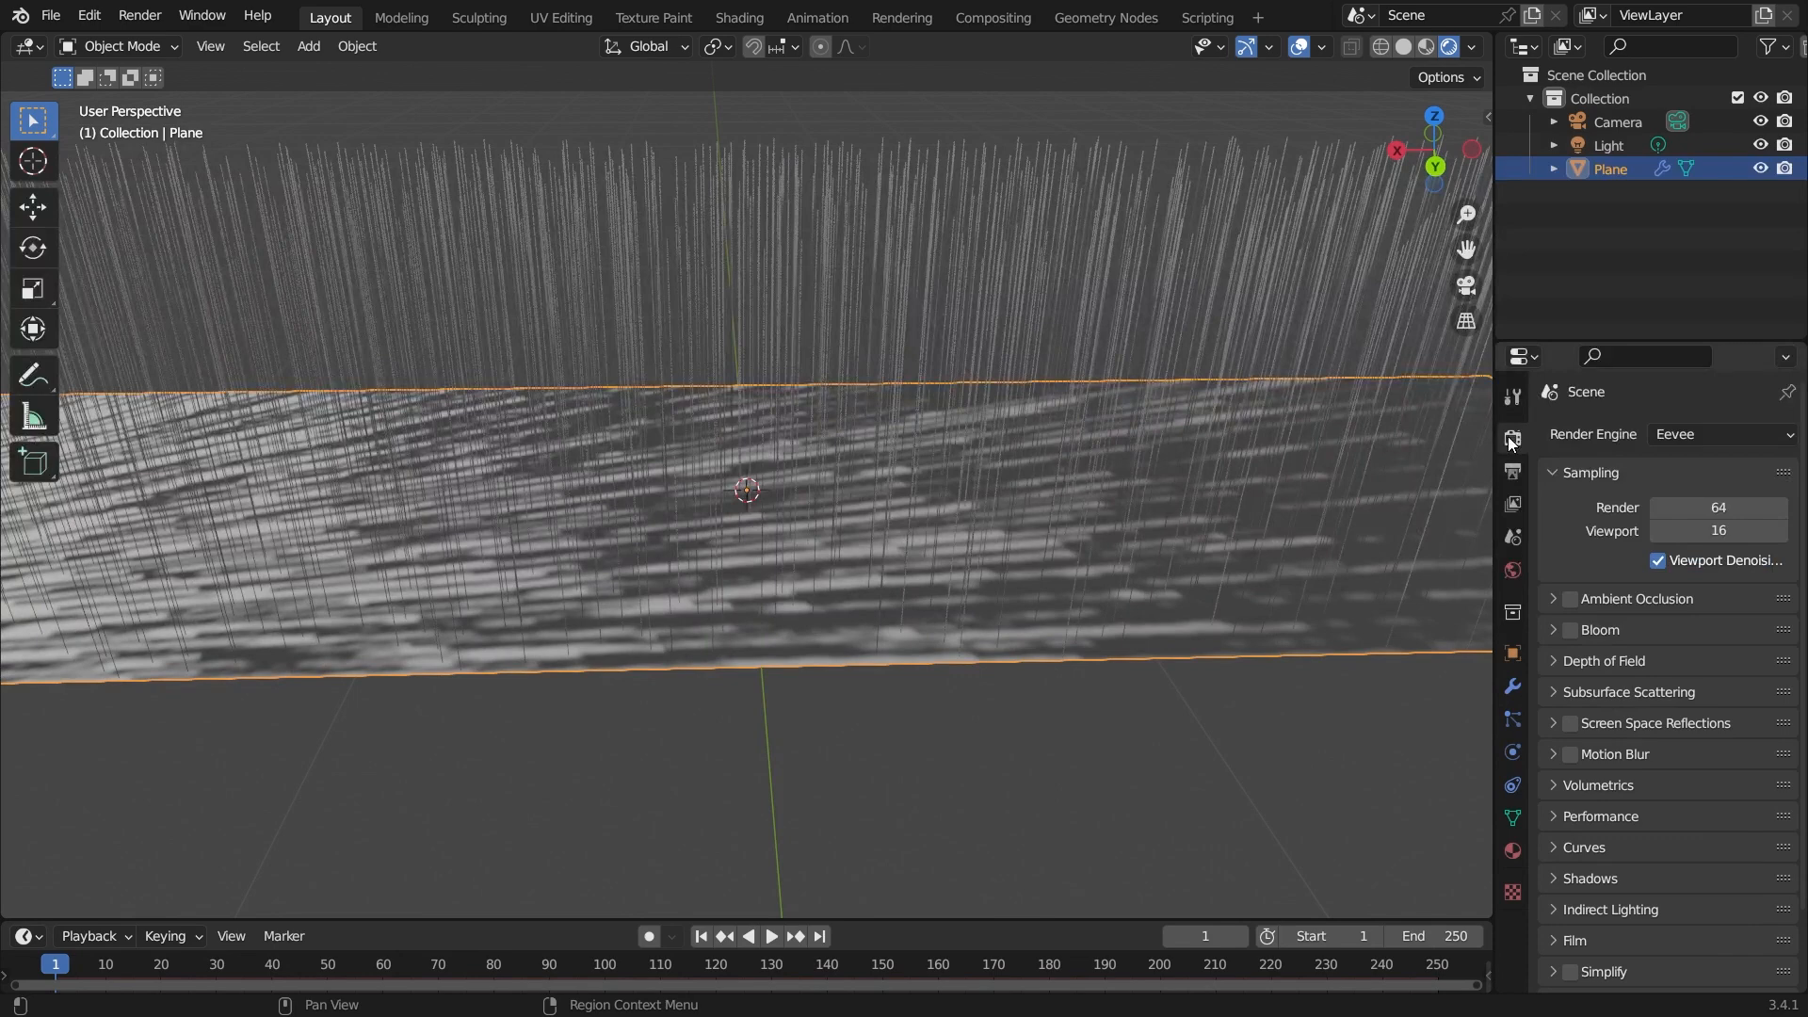
{"action": "left_click", "coordinate": [1513, 471]}
{"action": "left_click", "coordinate": [1517, 439]}
{"action": "left_click", "coordinate": [1565, 848]}
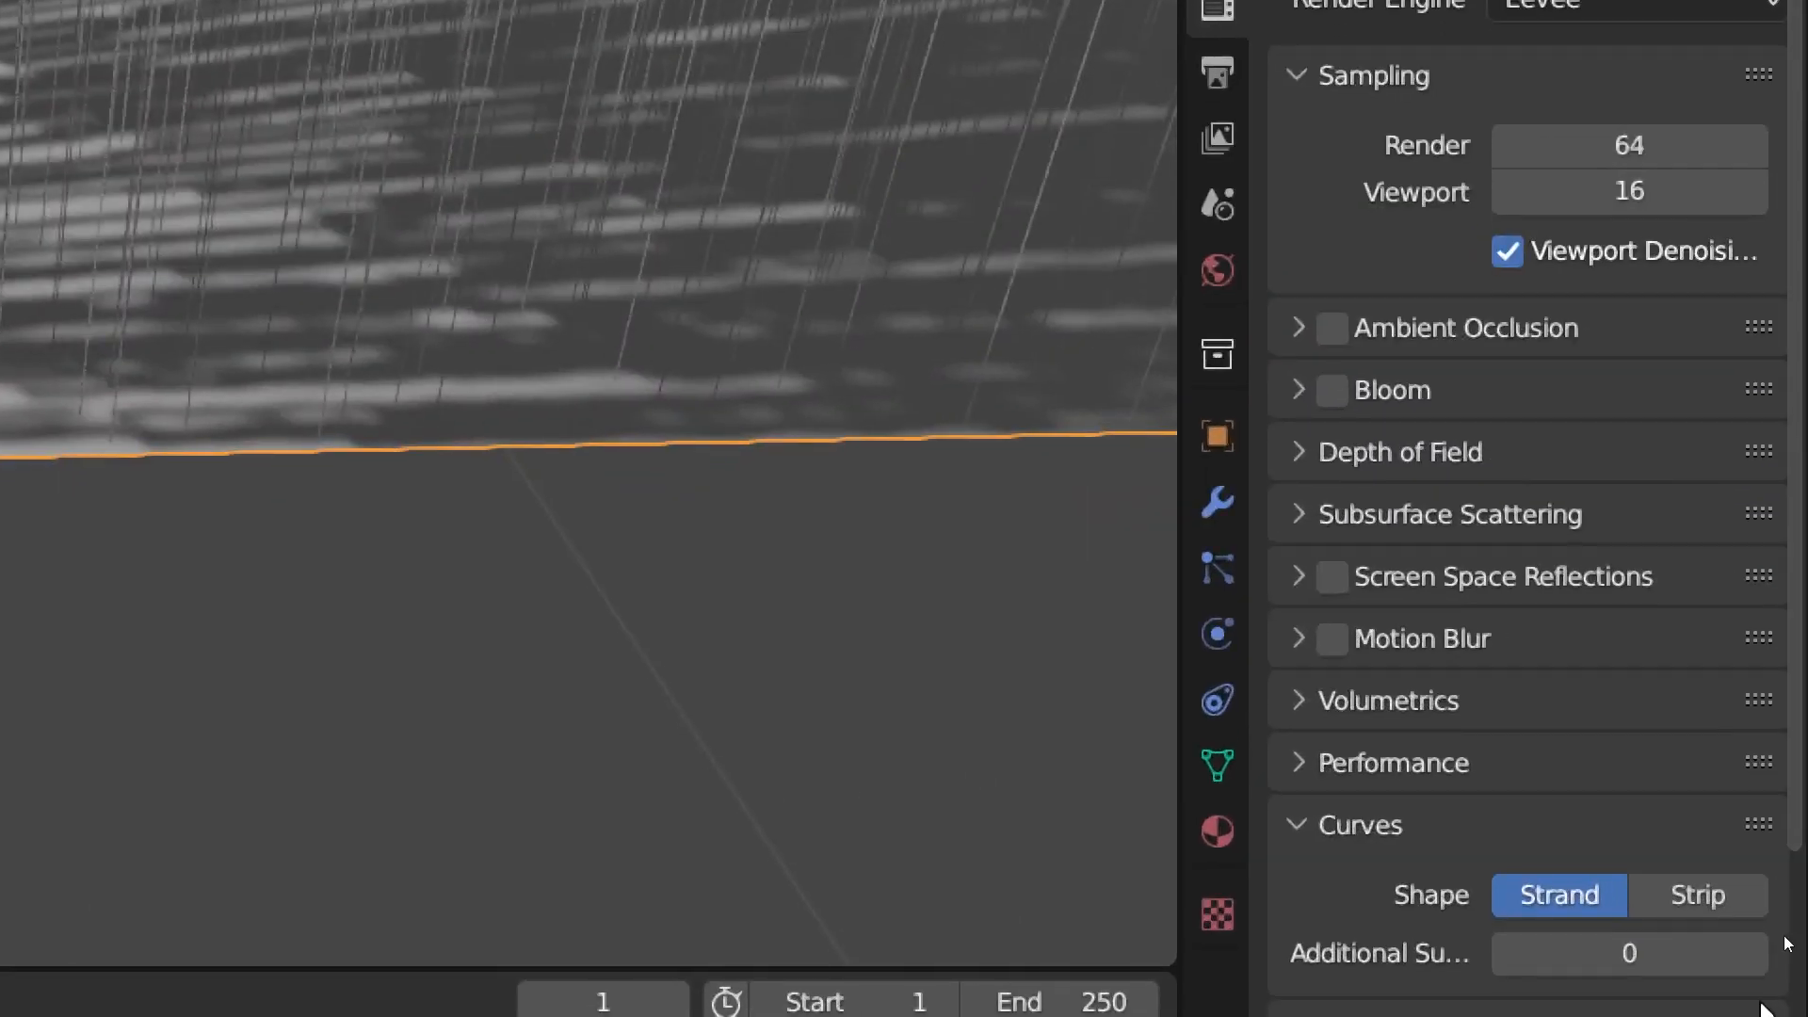
{"action": "left_click", "coordinate": [1725, 906]}
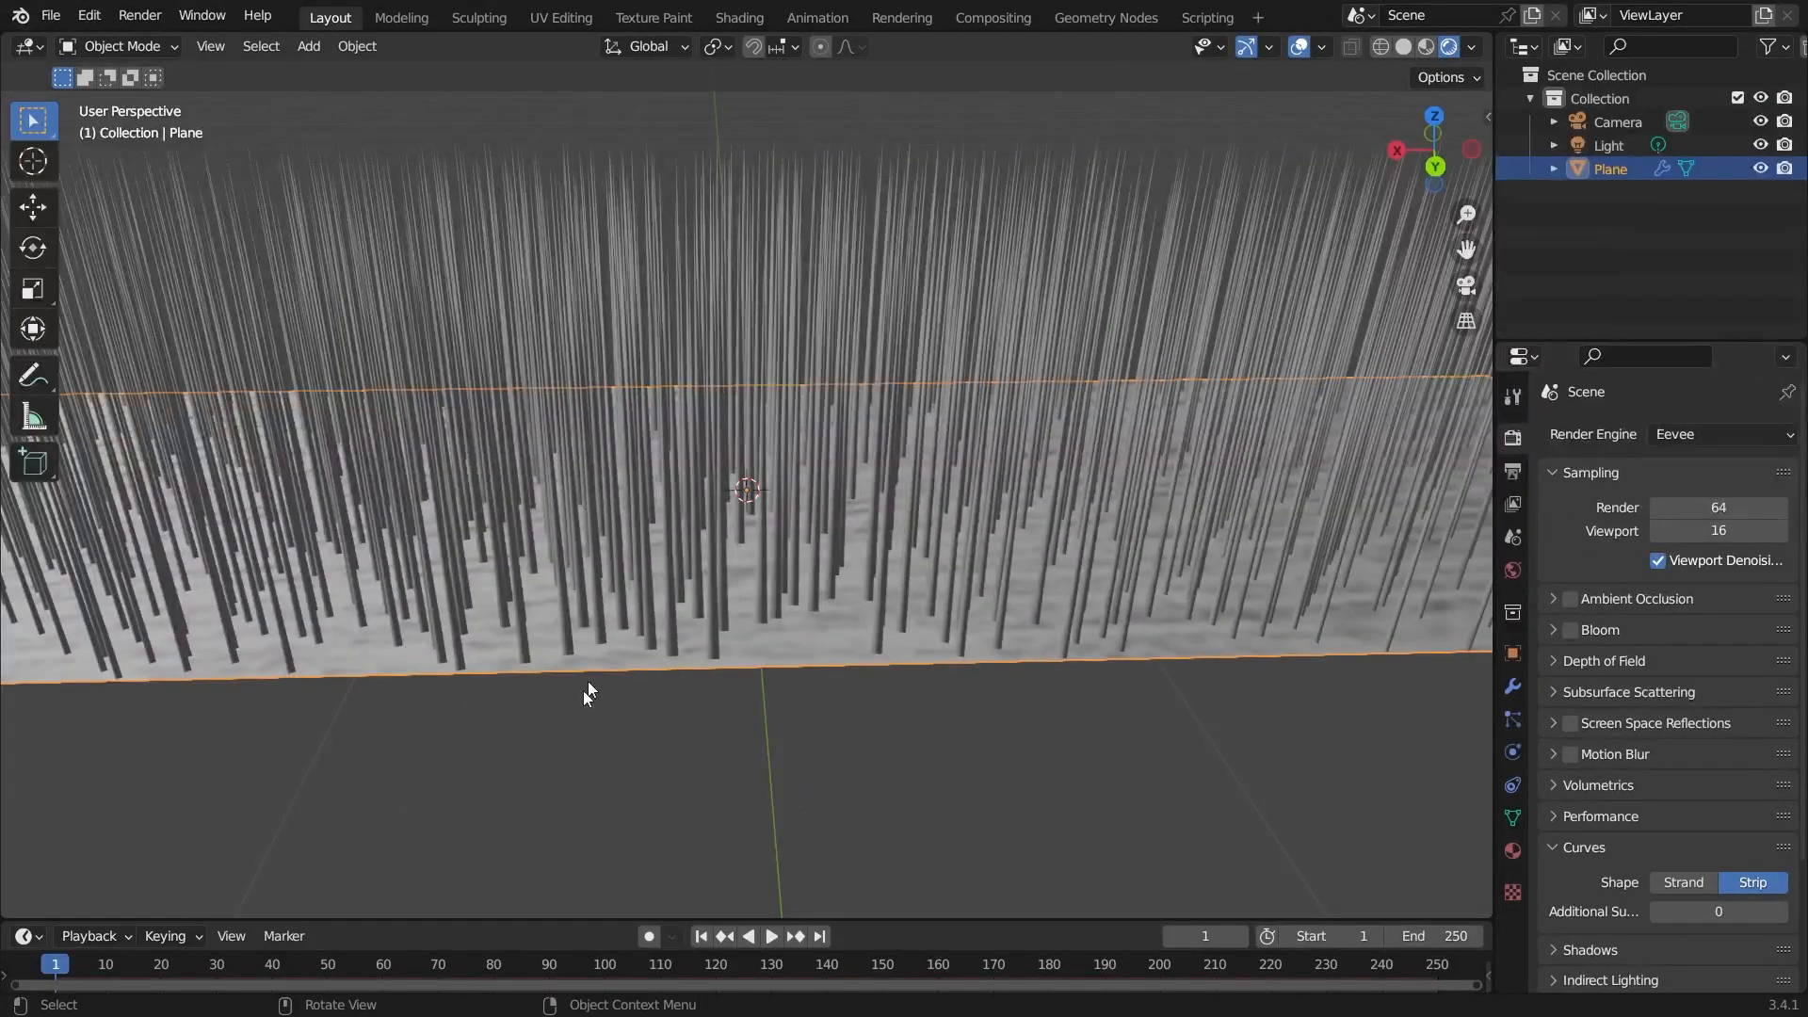
Open the hair particle settings and set Children to Simple.
{"action": "scroll", "coordinate": [603, 709], "scroll_direction": "up", "scroll_amount": 3}
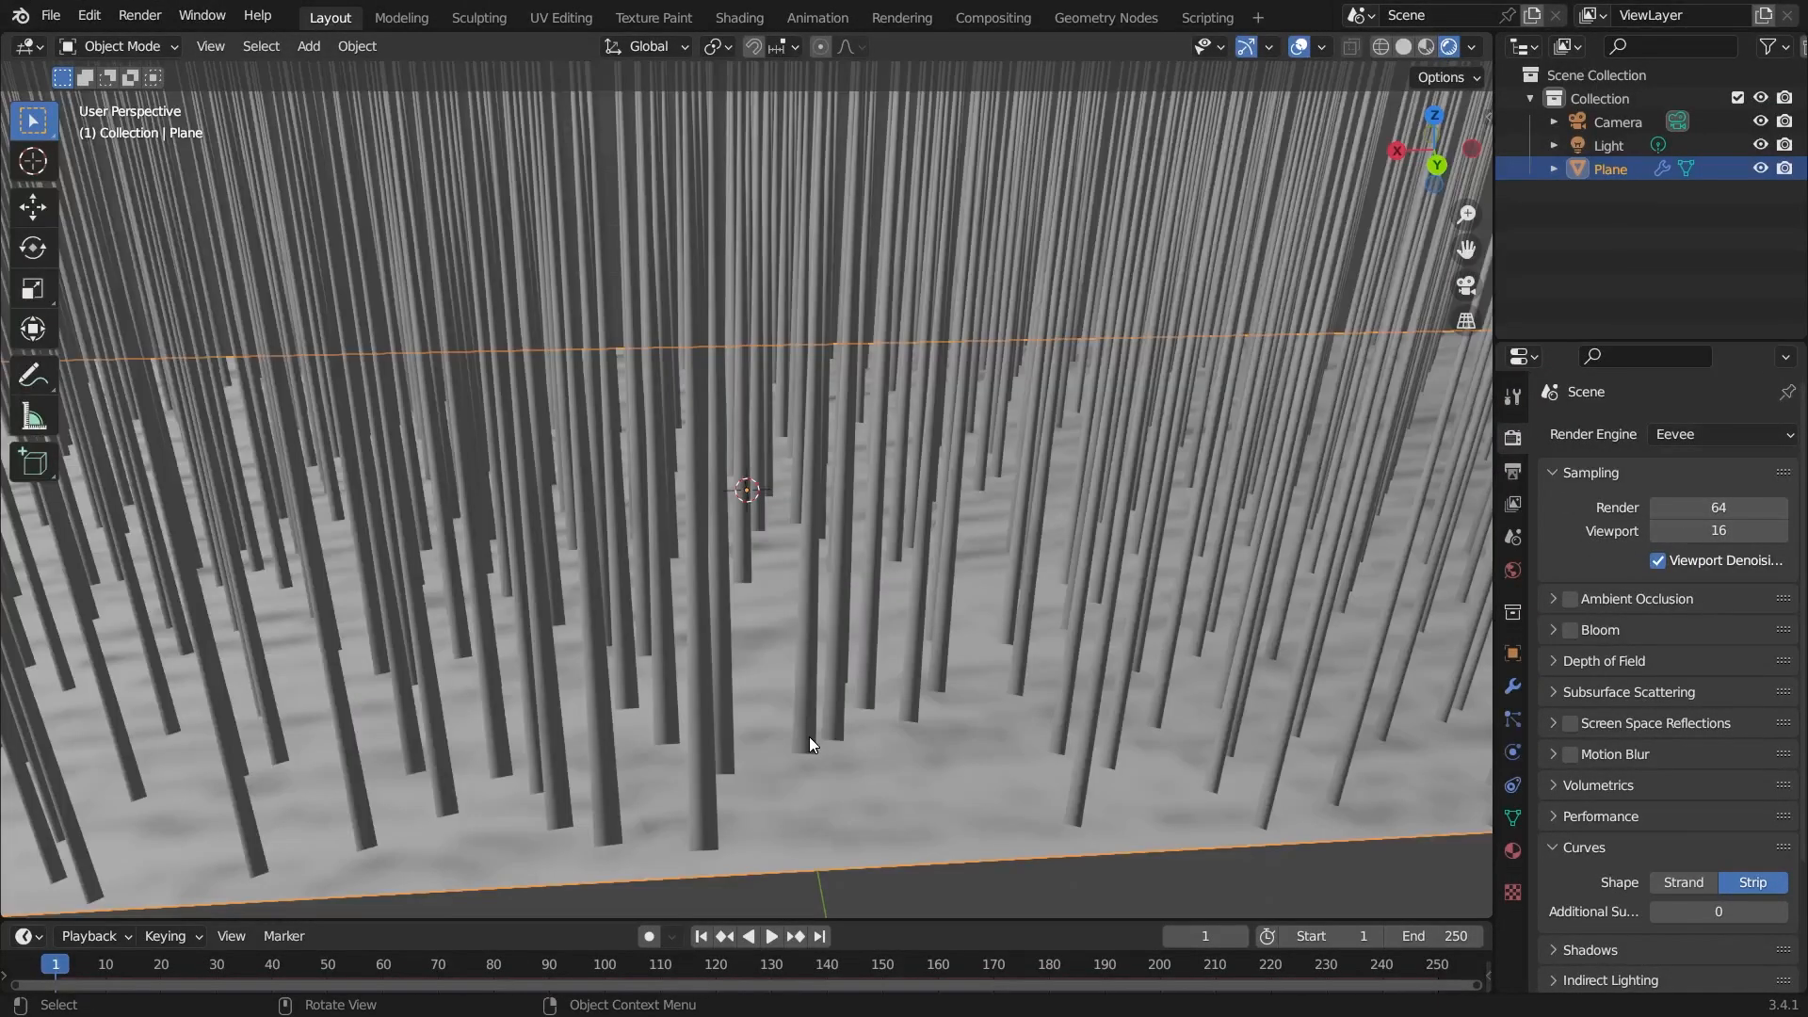
{"action": "left_click", "coordinate": [1513, 721]}
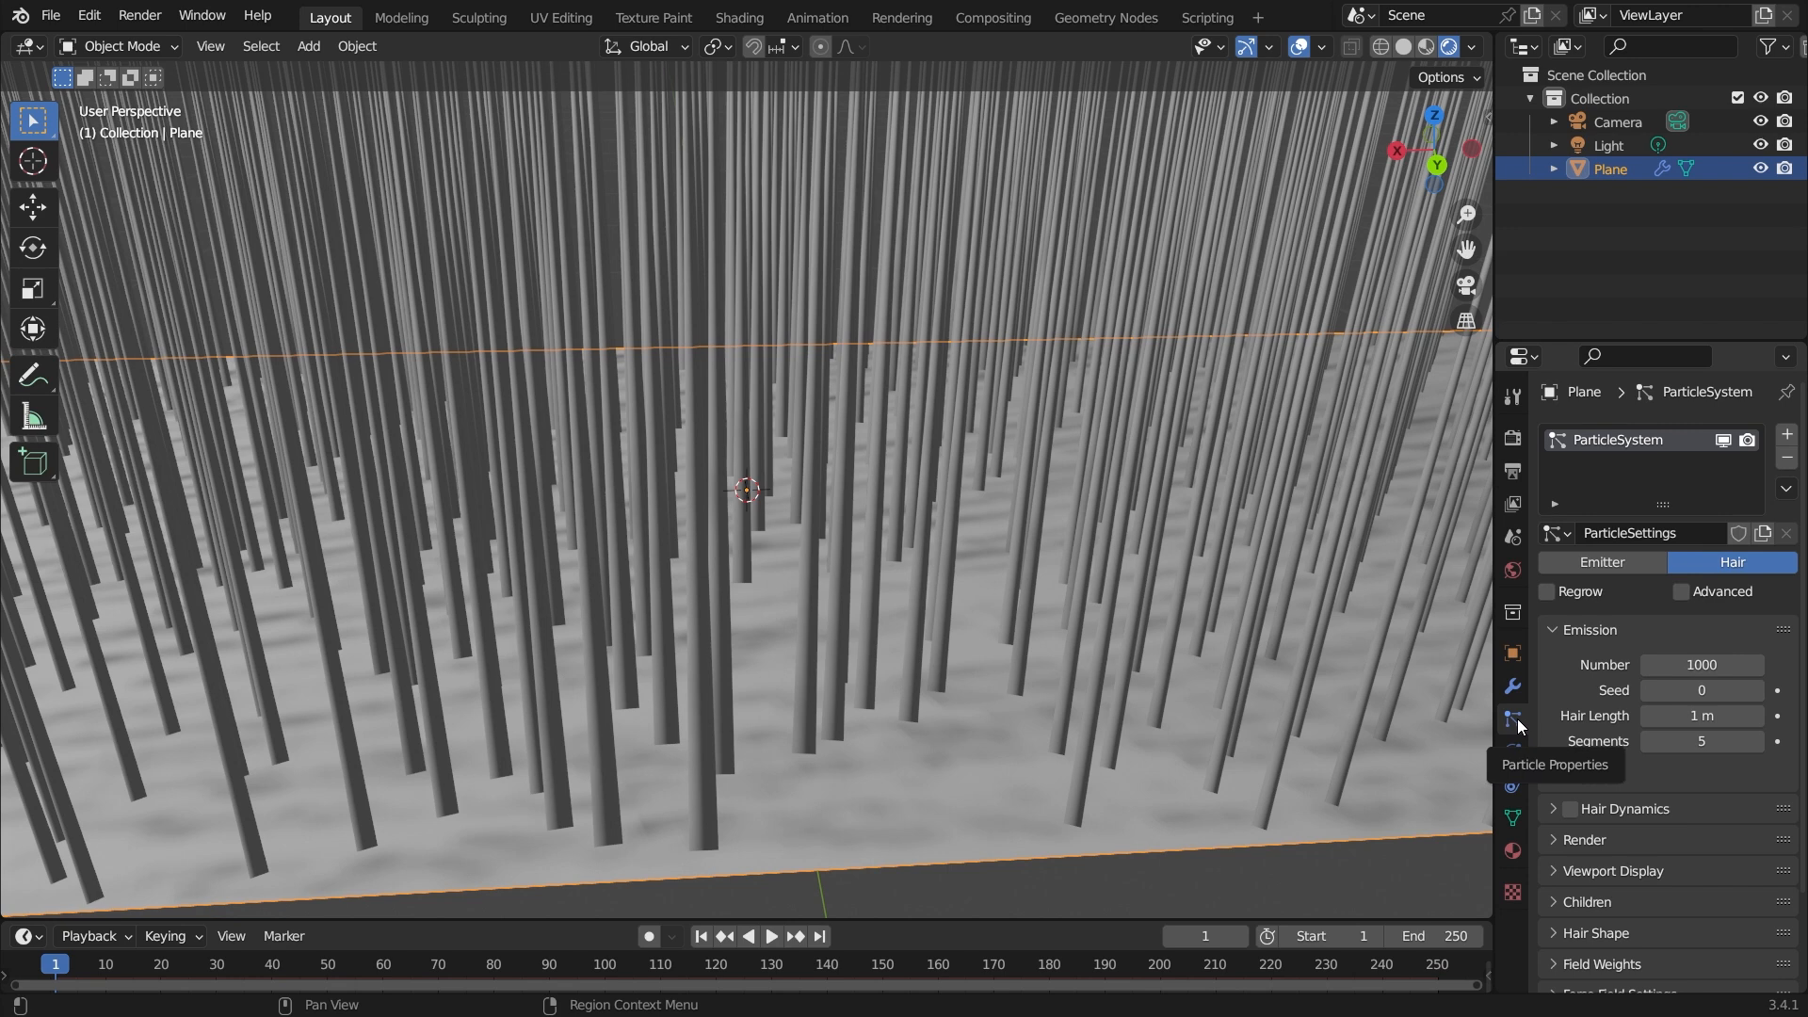
{"action": "scroll", "coordinate": [1687, 828], "scroll_direction": "down", "scroll_amount": 3}
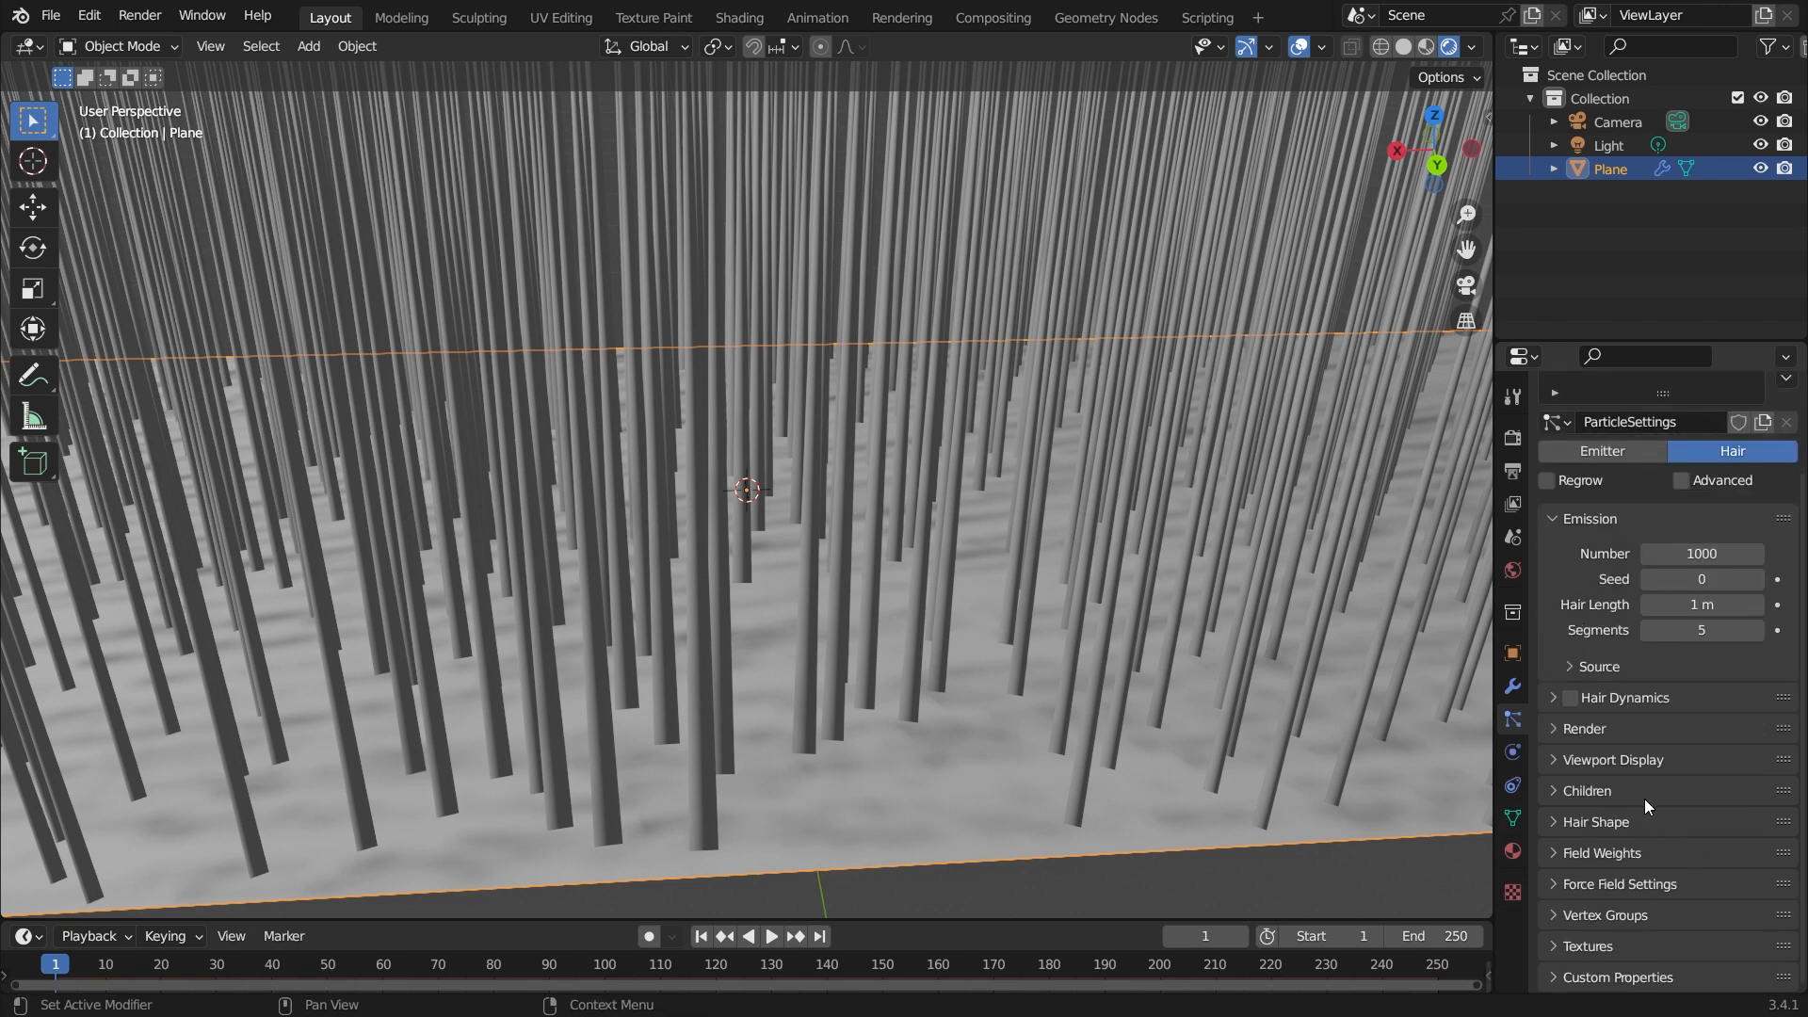
{"action": "left_click", "coordinate": [1574, 824]}
{"action": "left_click", "coordinate": [1574, 823]}
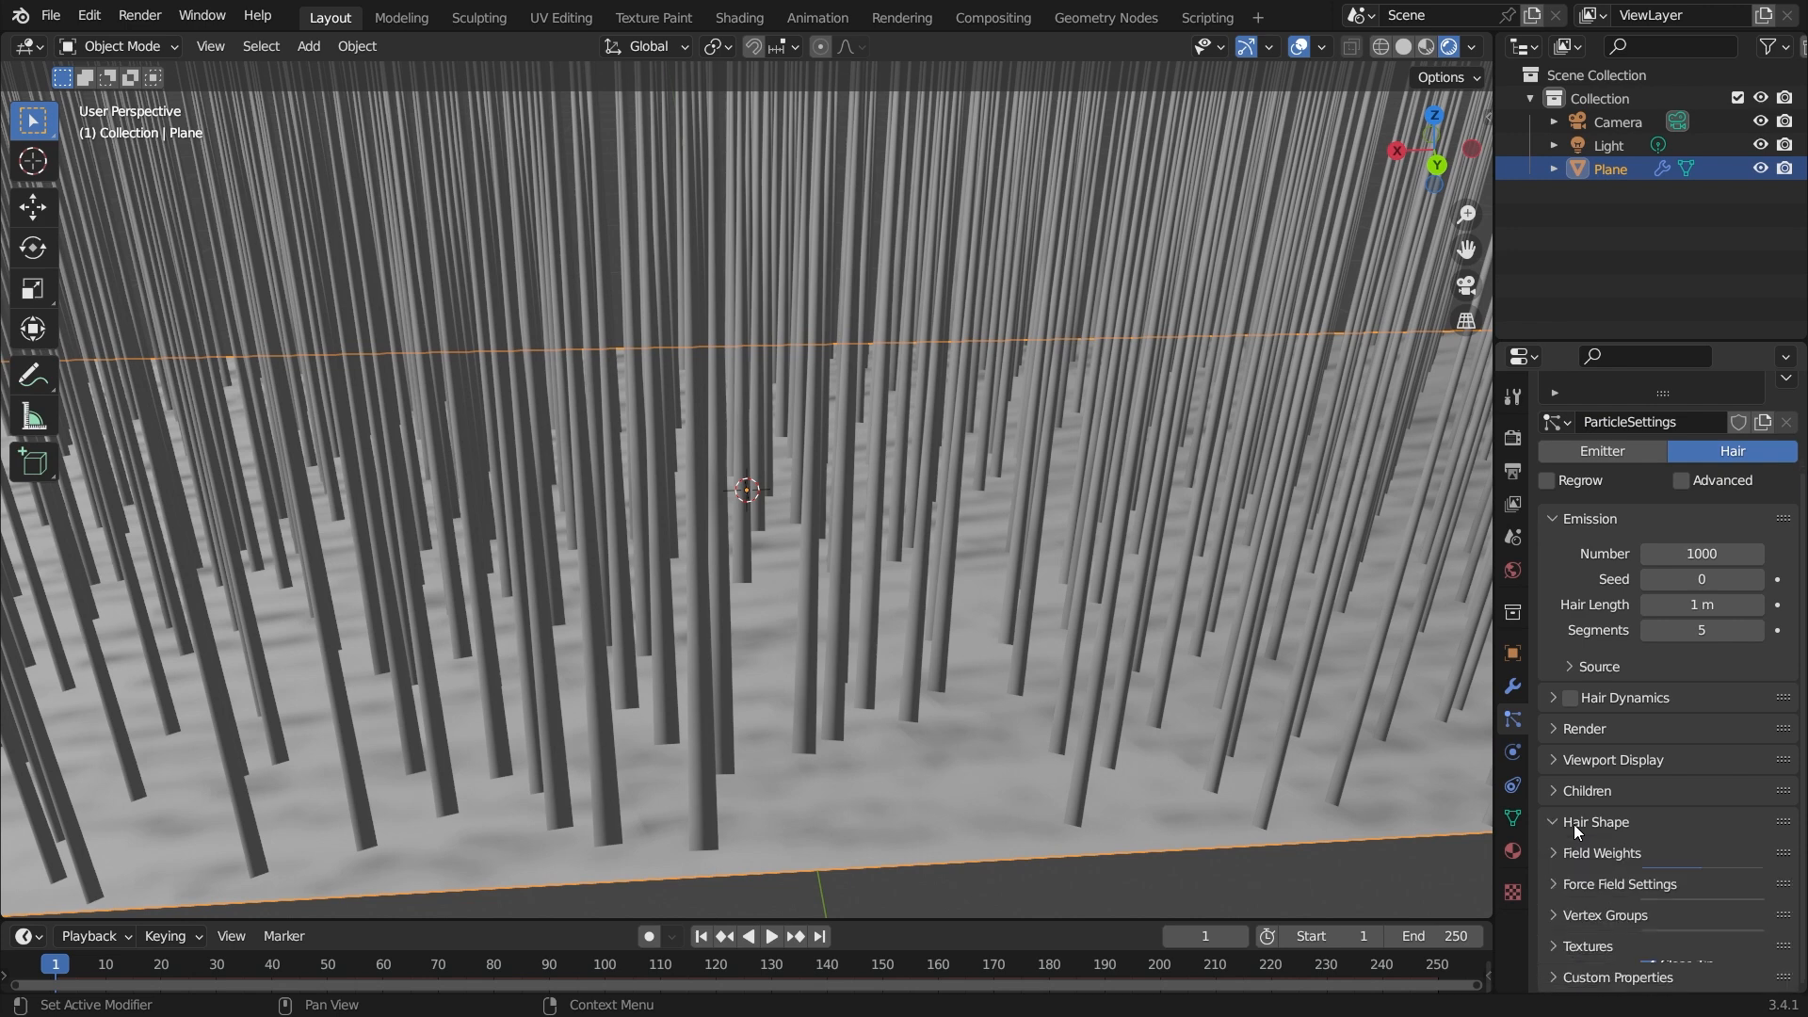
{"action": "left_click", "coordinate": [1574, 823]}
{"action": "left_click", "coordinate": [1574, 823]}
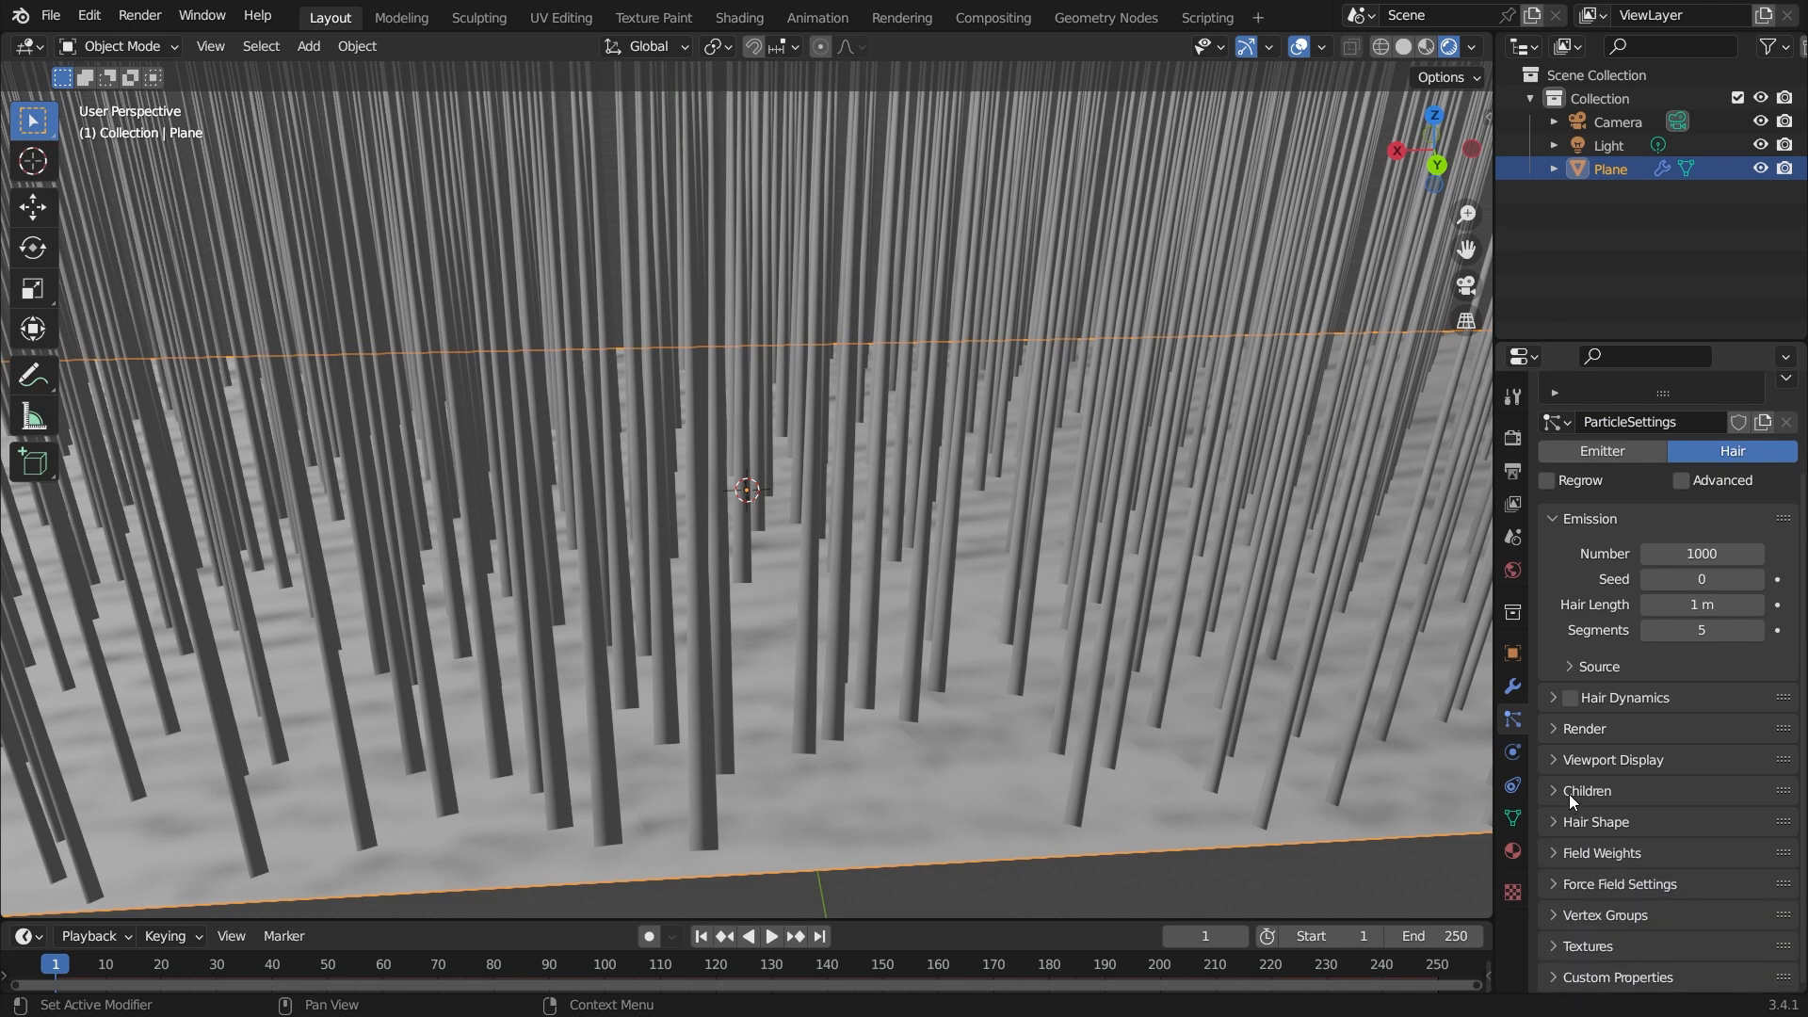
{"action": "left_click", "coordinate": [1569, 794]}
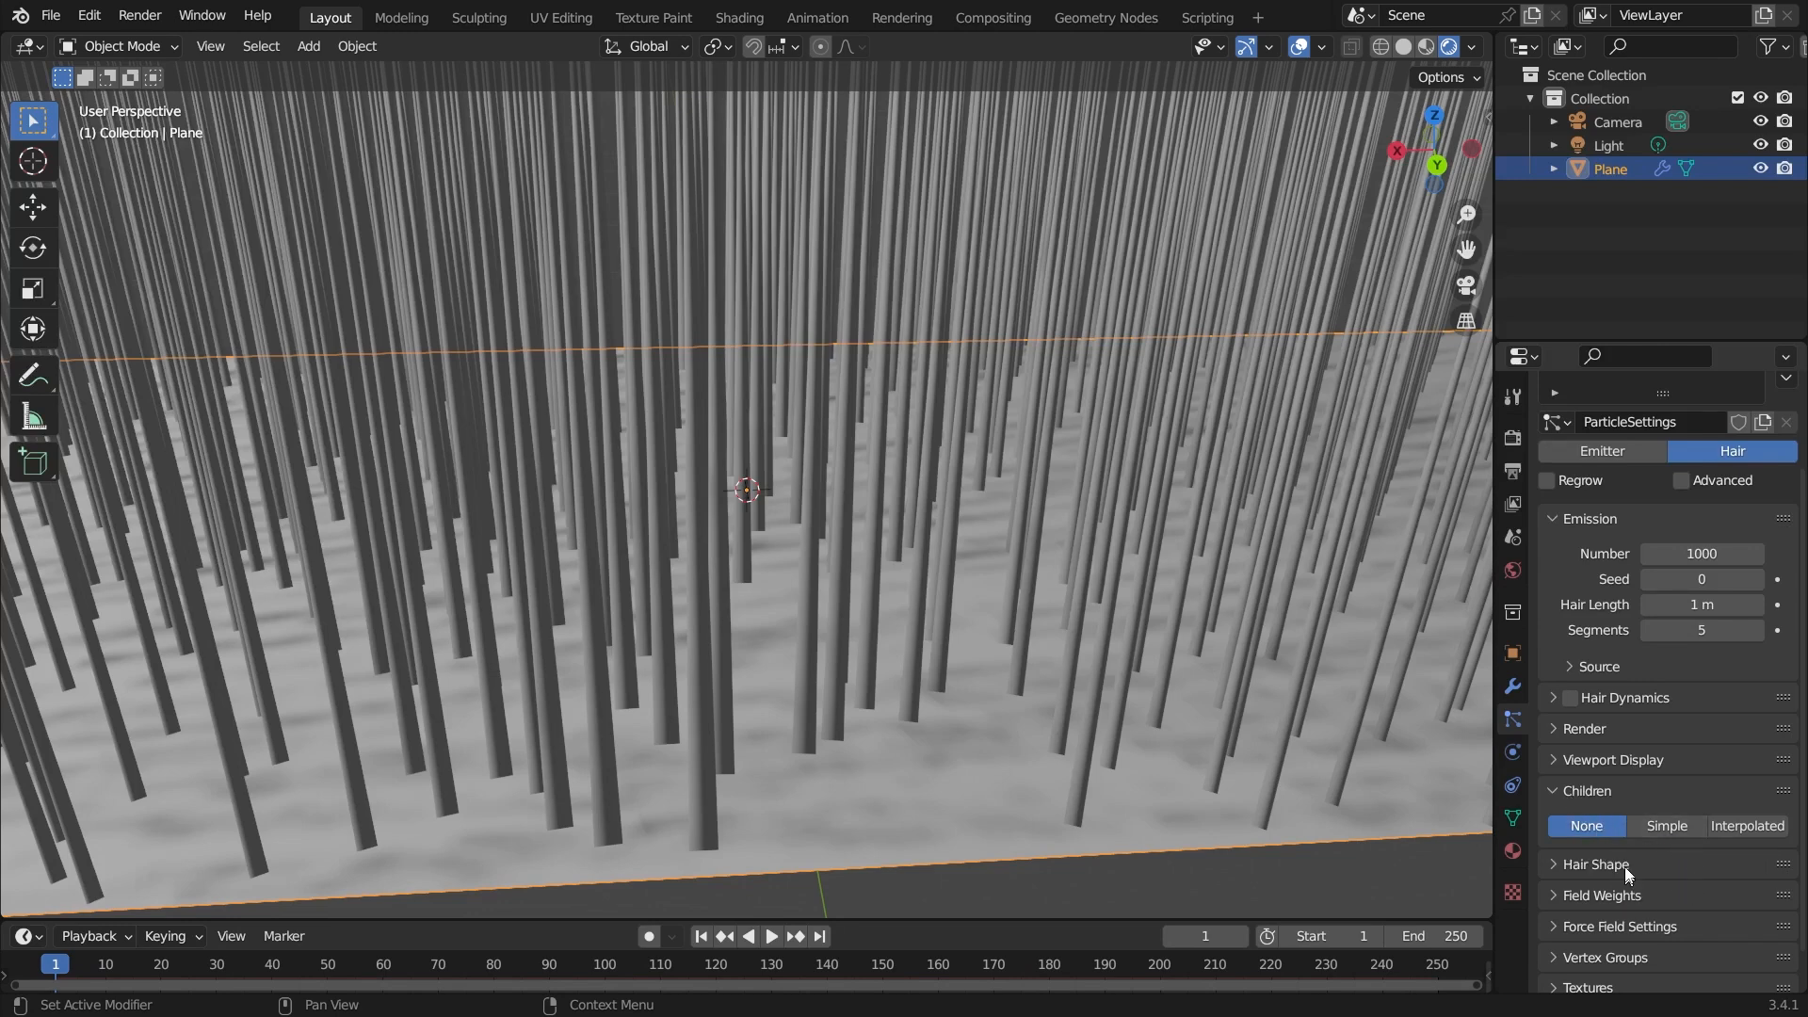
{"action": "left_click", "coordinate": [1665, 827]}
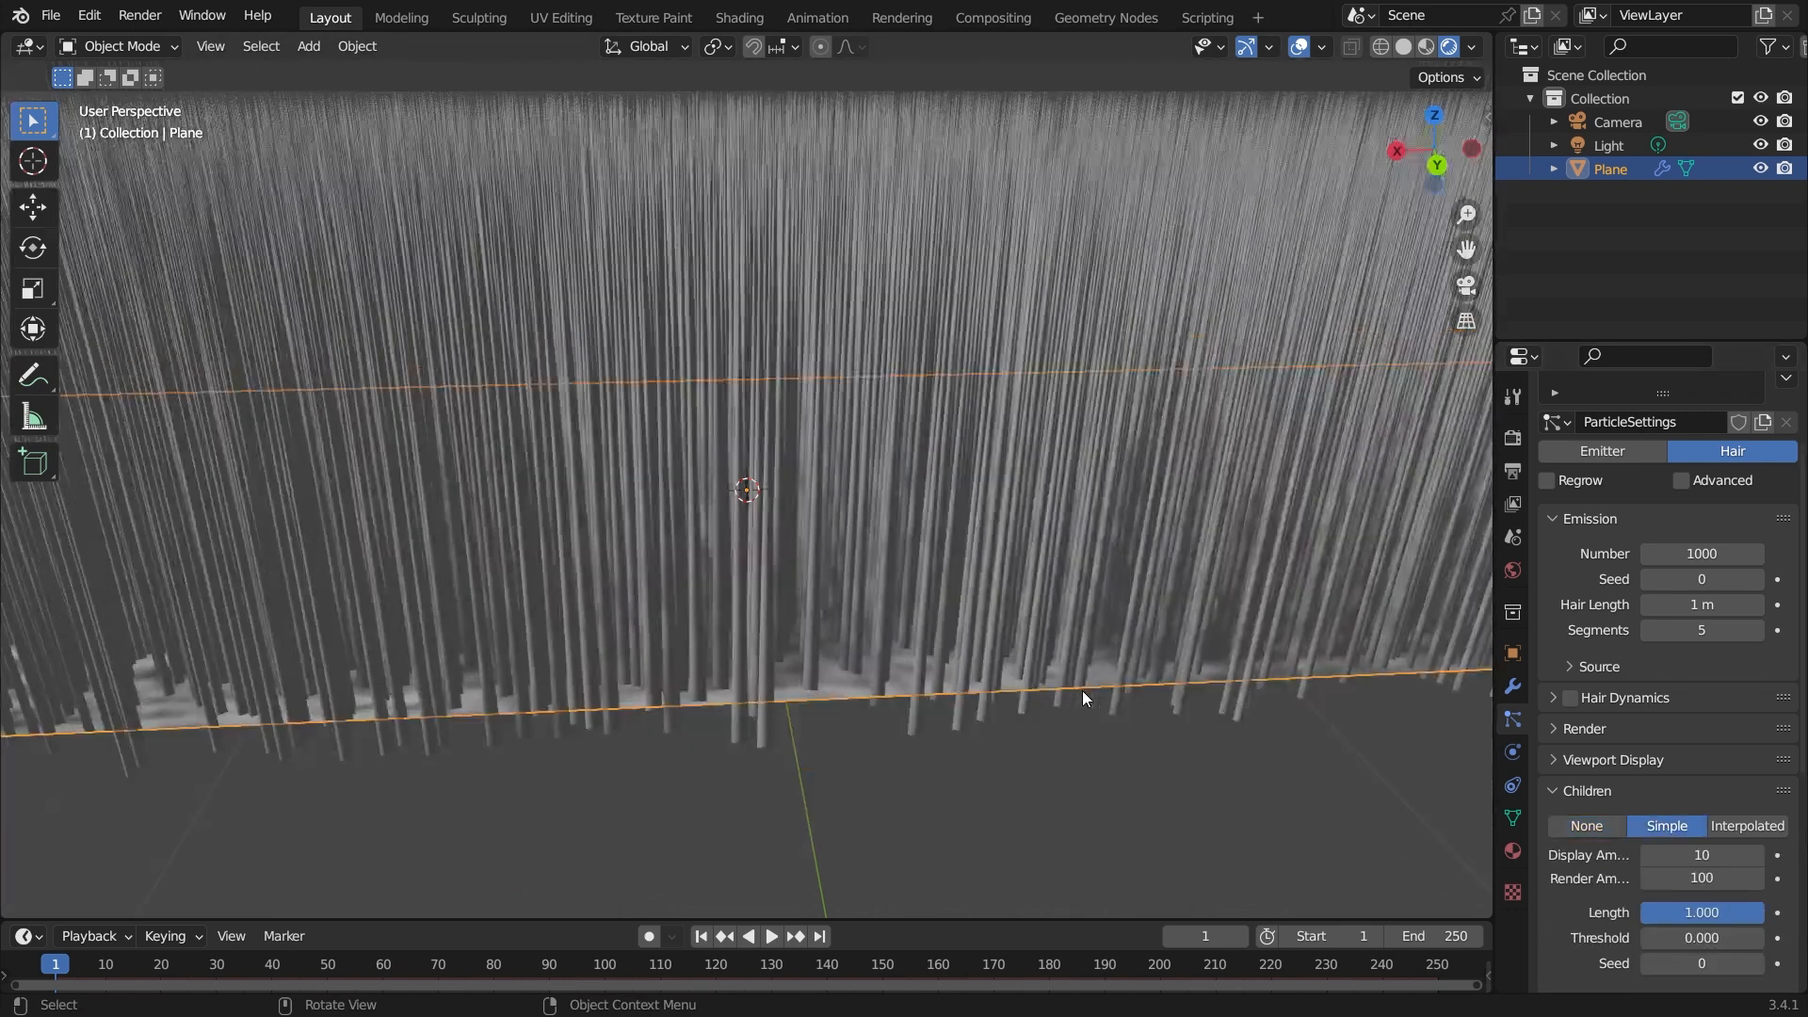
Switch the hair children to Interpolated.
{"action": "mouse_move", "coordinate": [1083, 692]}
{"action": "middle_mouse_down"}
{"action": "mouse_move", "coordinate": [987, 683]}
{"action": "mouse_move", "coordinate": [1071, 683]}
{"action": "middle_mouse_up"}
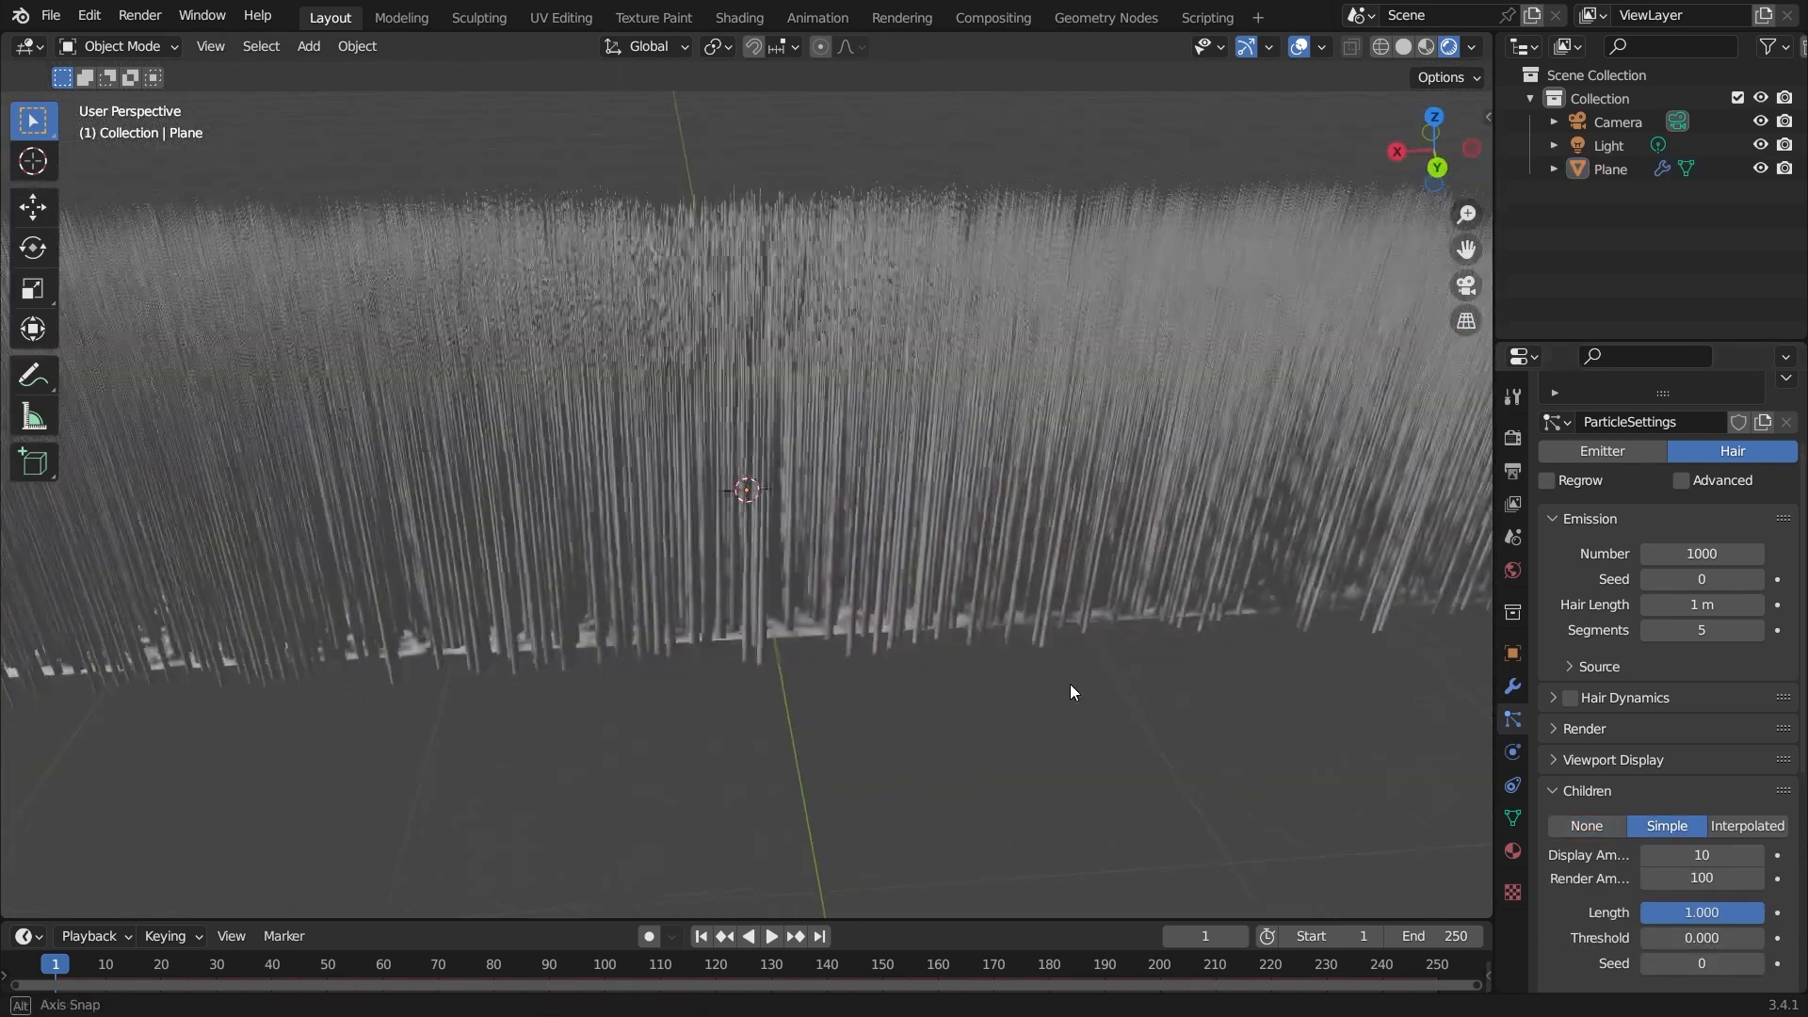
{"action": "left_click", "coordinate": [1760, 827]}
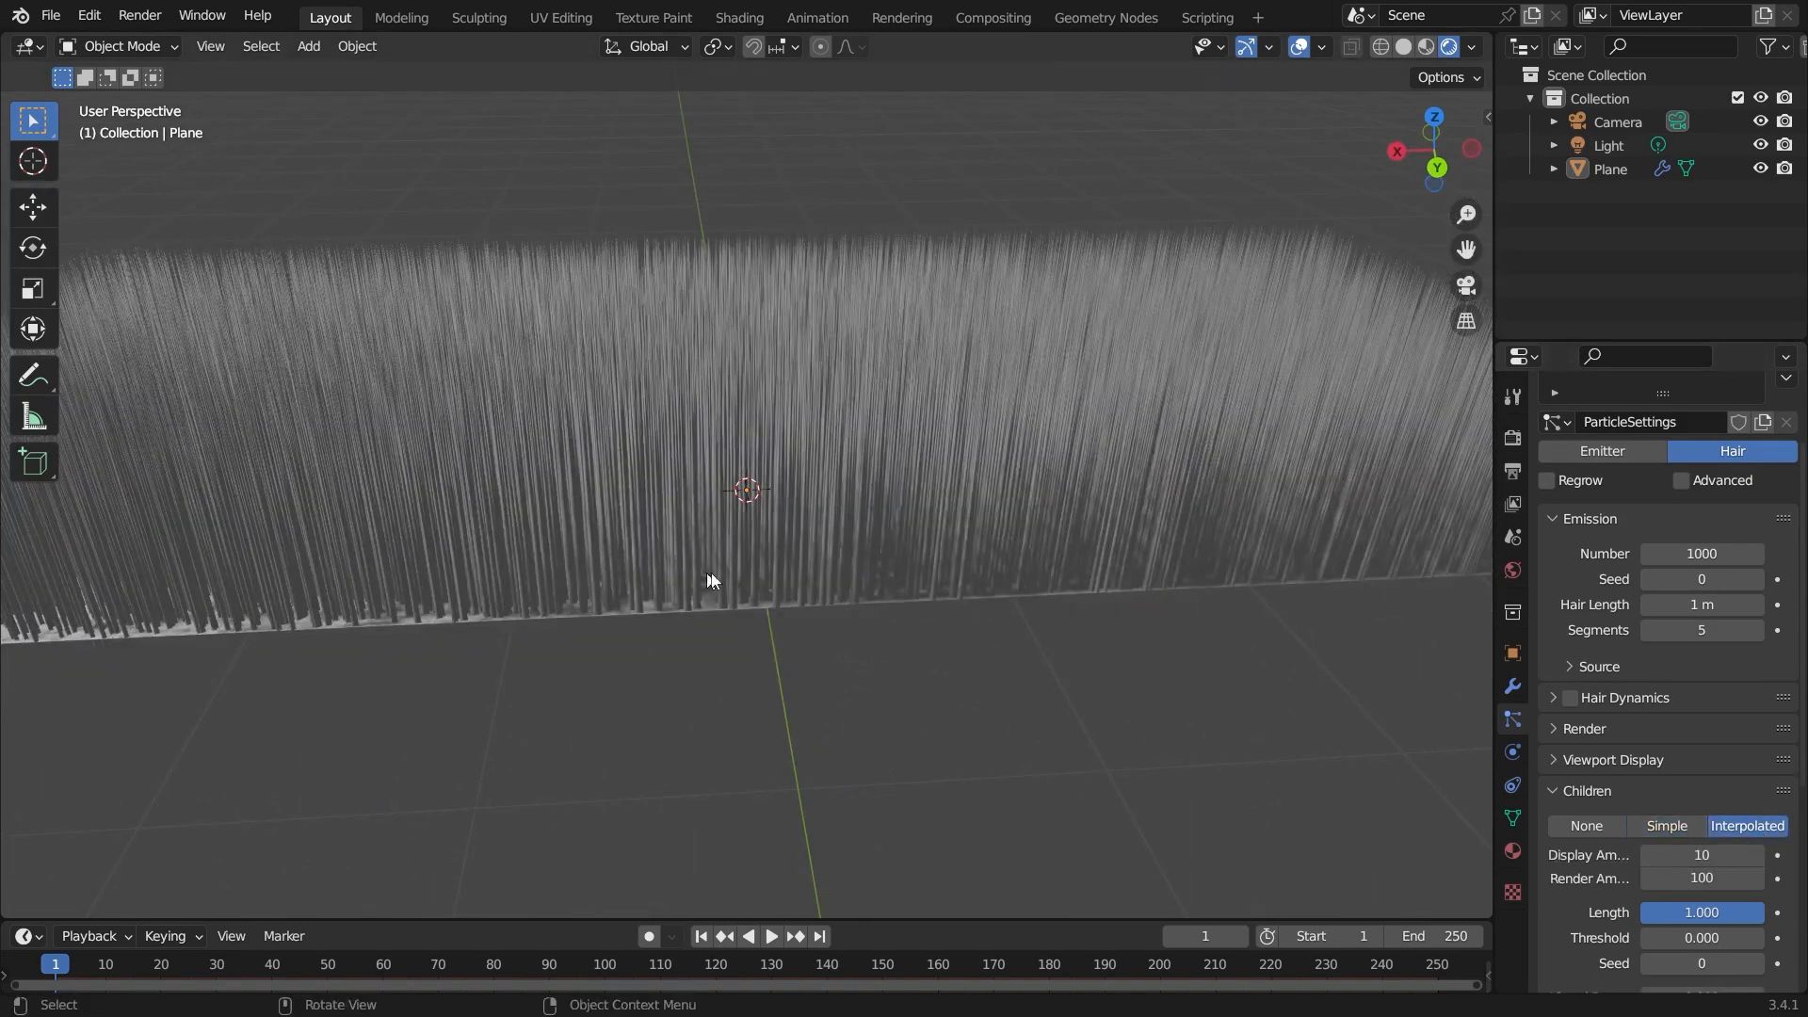
{"action": "middle_click_drag", "start_coordinate": [763, 563], "coordinate": [962, 509]}
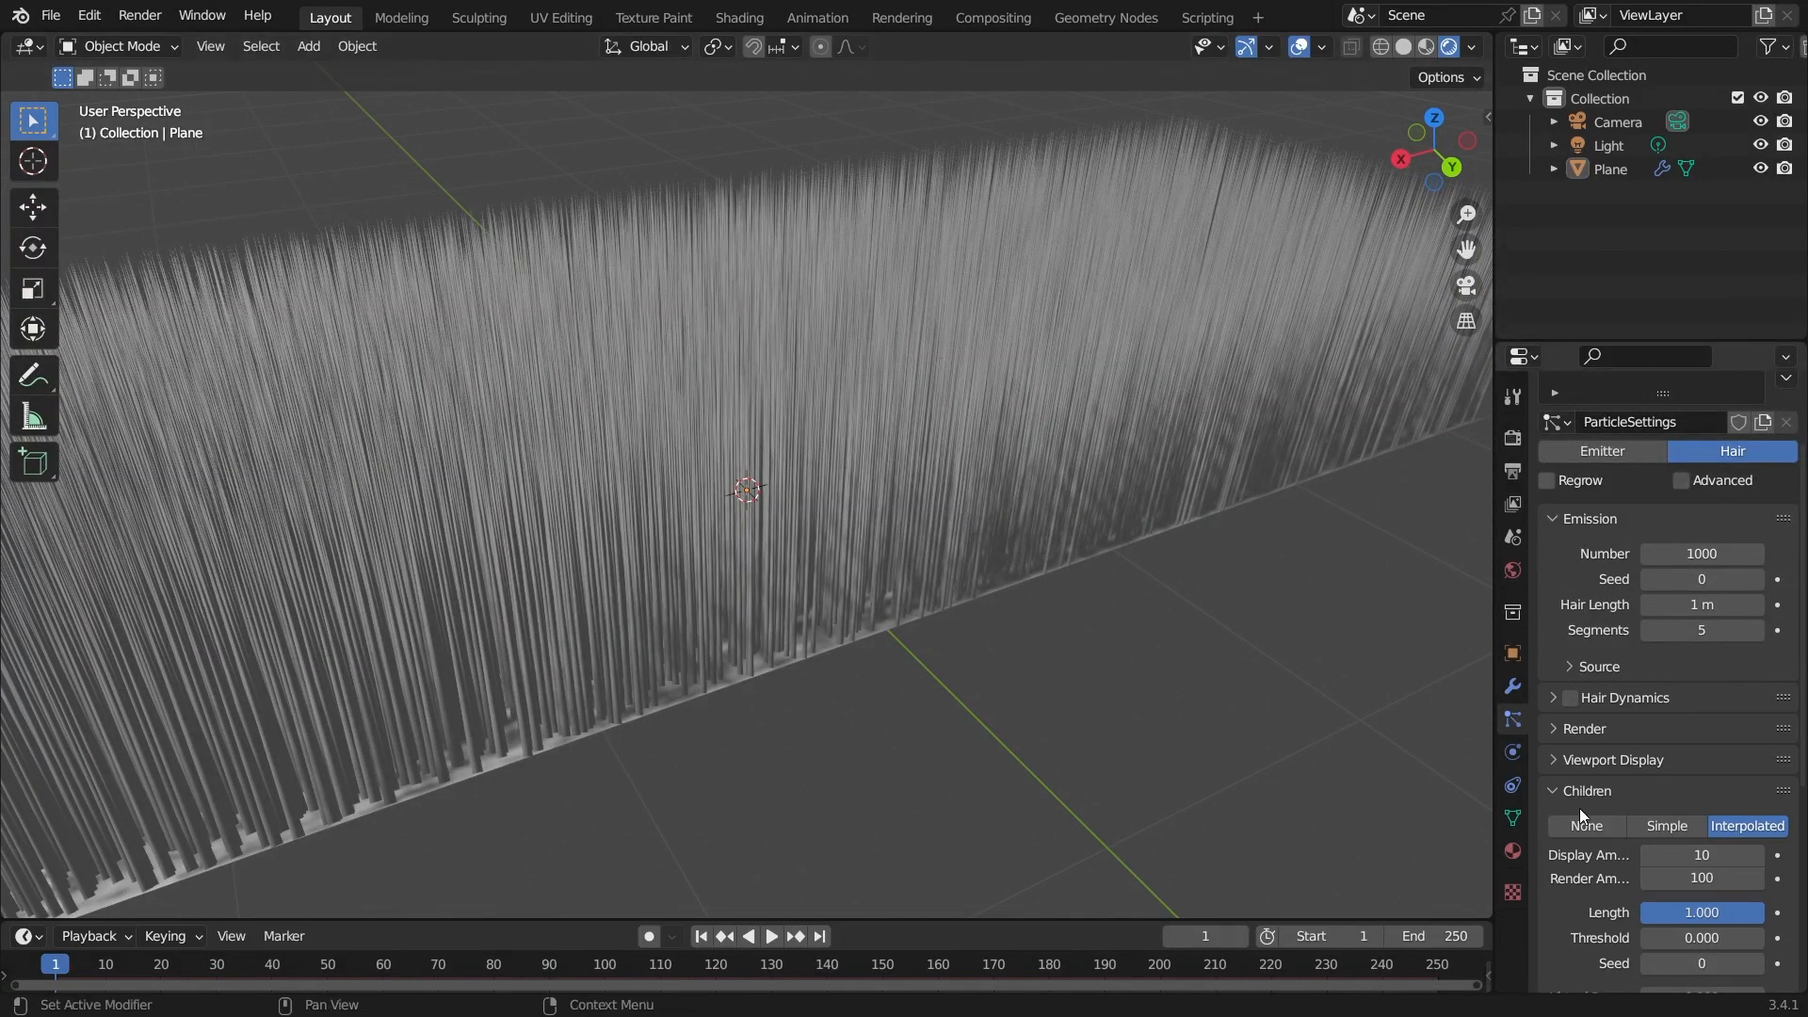
Set the hair children back to None.
{"action": "left_click_drag", "start_coordinate": [1495, 750], "coordinate": [1441, 751]}
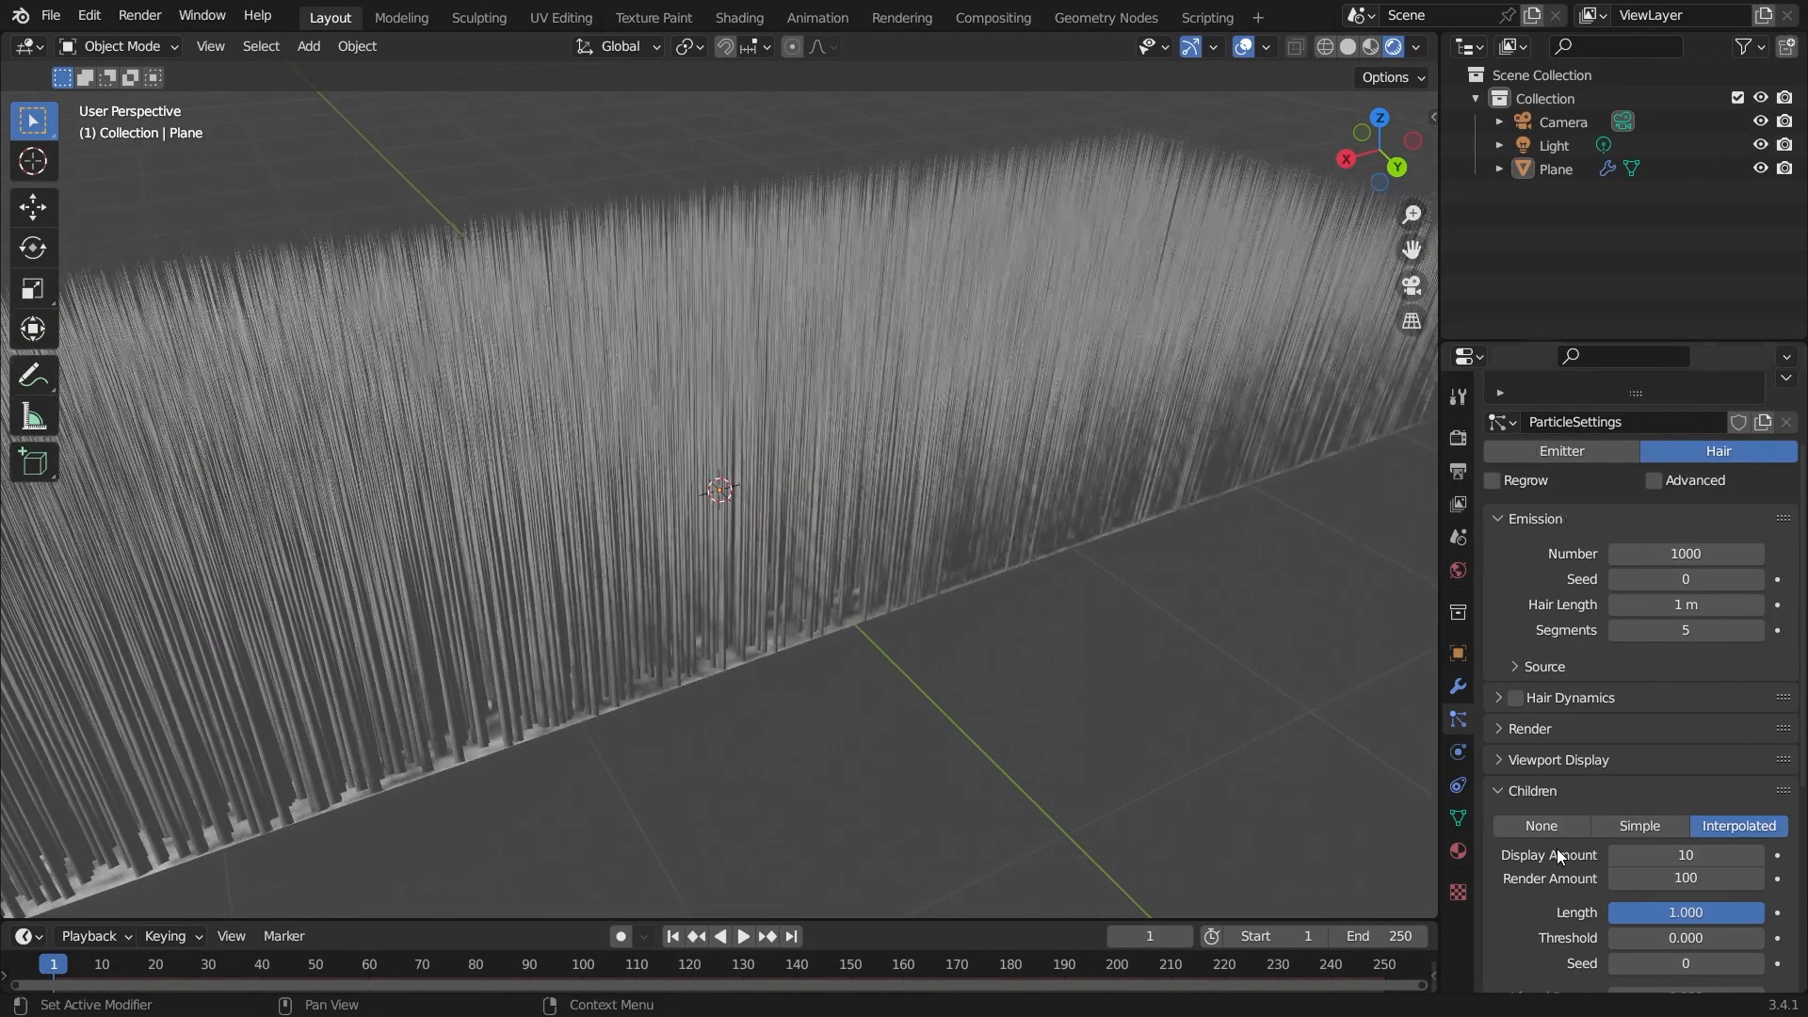
{"action": "scroll", "coordinate": [1611, 791], "scroll_direction": "down", "scroll_amount": 3}
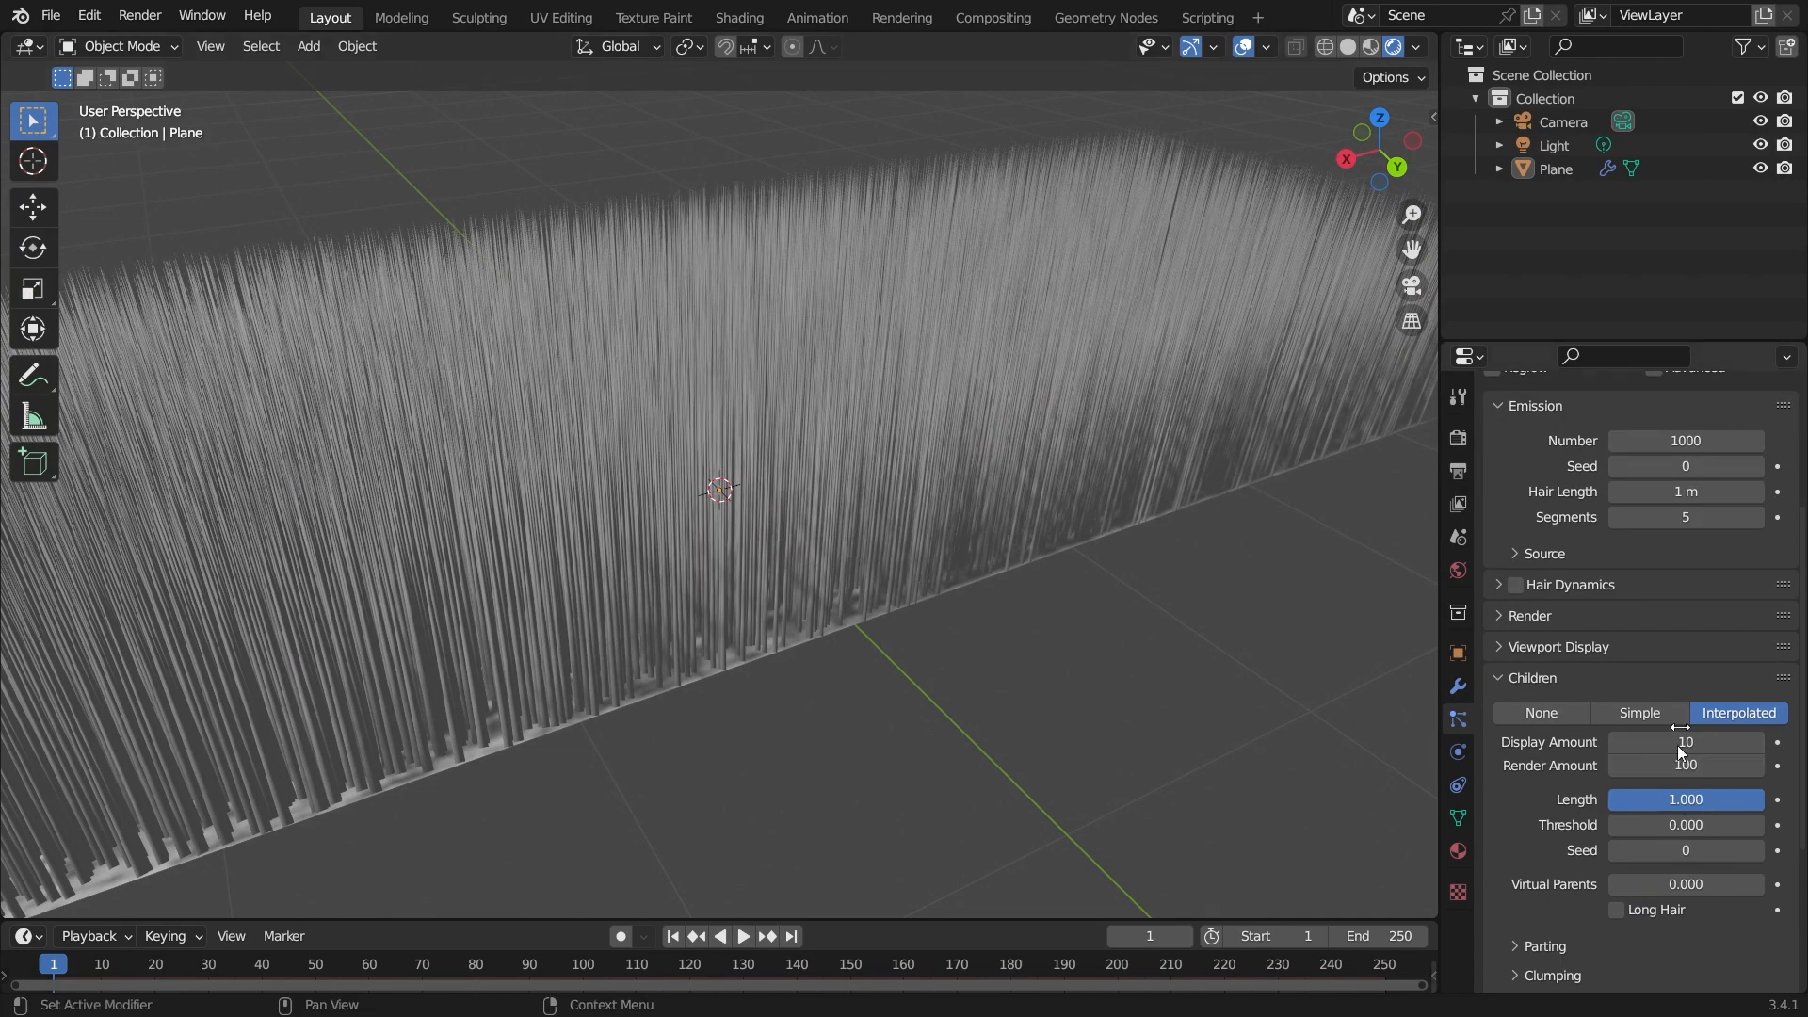
{"action": "scroll", "coordinate": [1557, 778], "scroll_direction": "up", "scroll_amount": 2}
{"action": "left_click", "coordinate": [1557, 782]}
{"action": "middle_click_drag", "start_coordinate": [731, 613], "coordinate": [904, 646]}
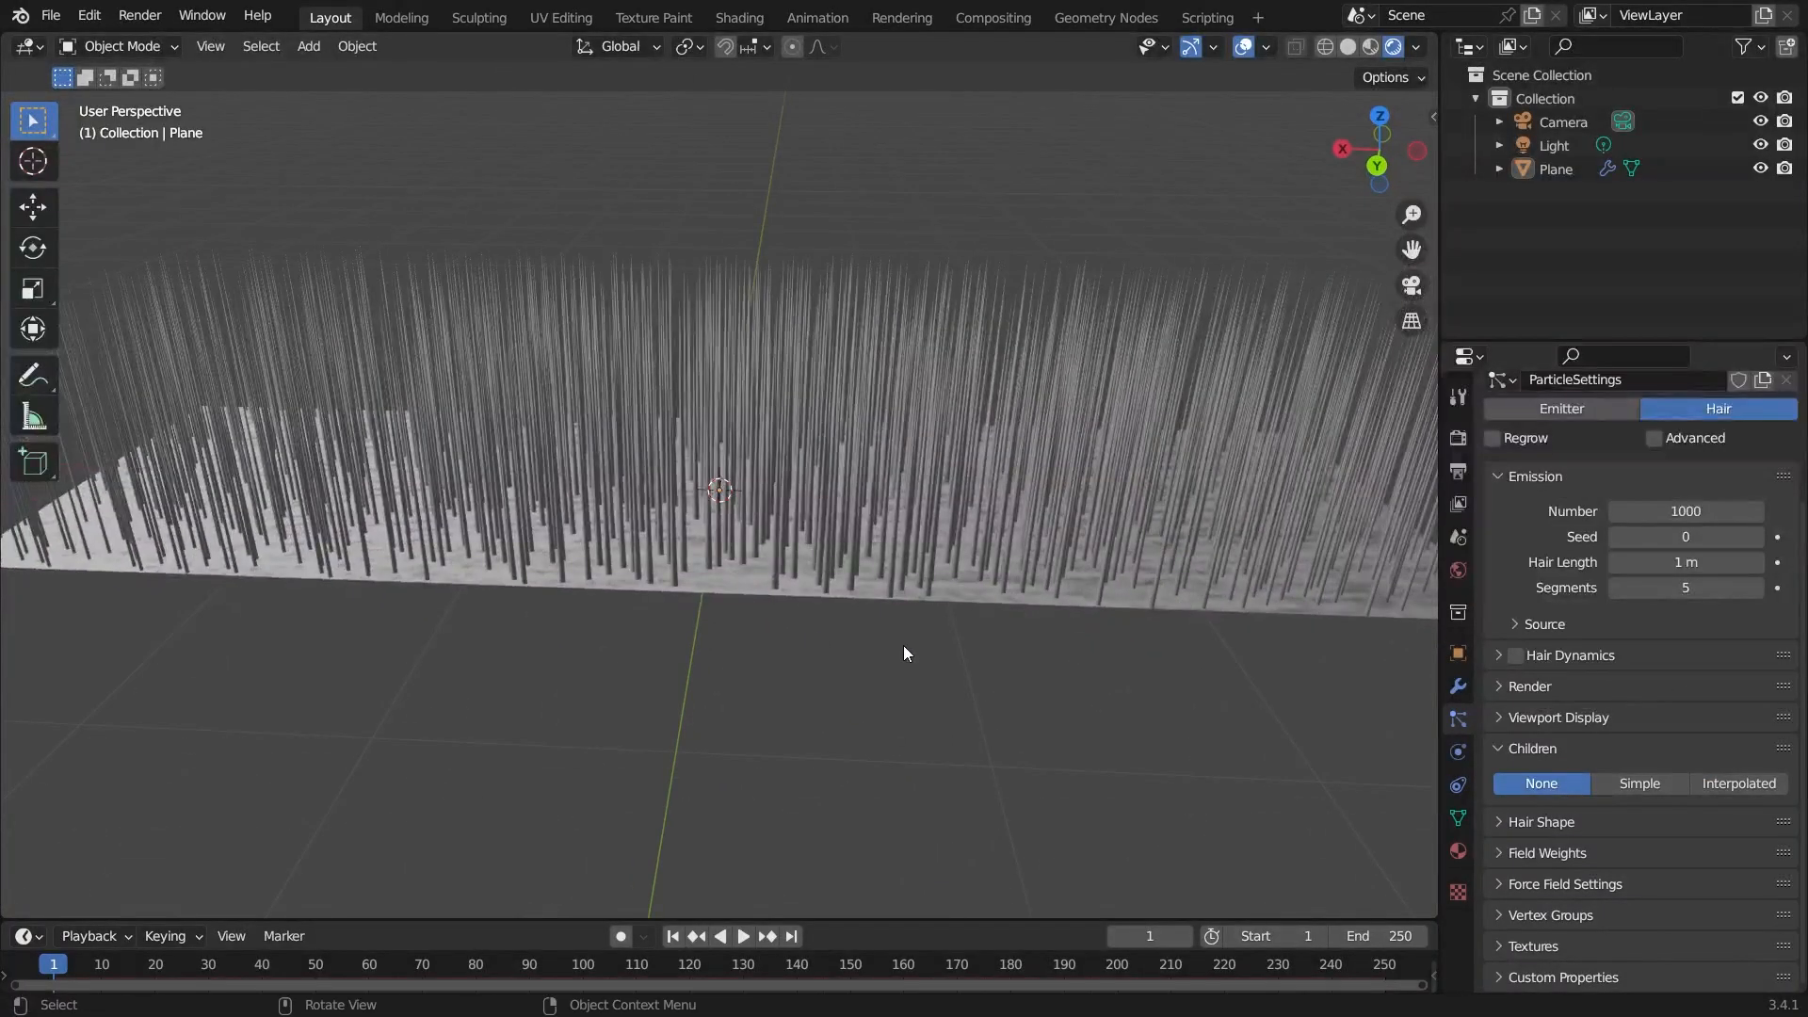
Reduce the hair Number to 1 and set Children to Simple.
{"action": "left_click", "coordinate": [1720, 515]}
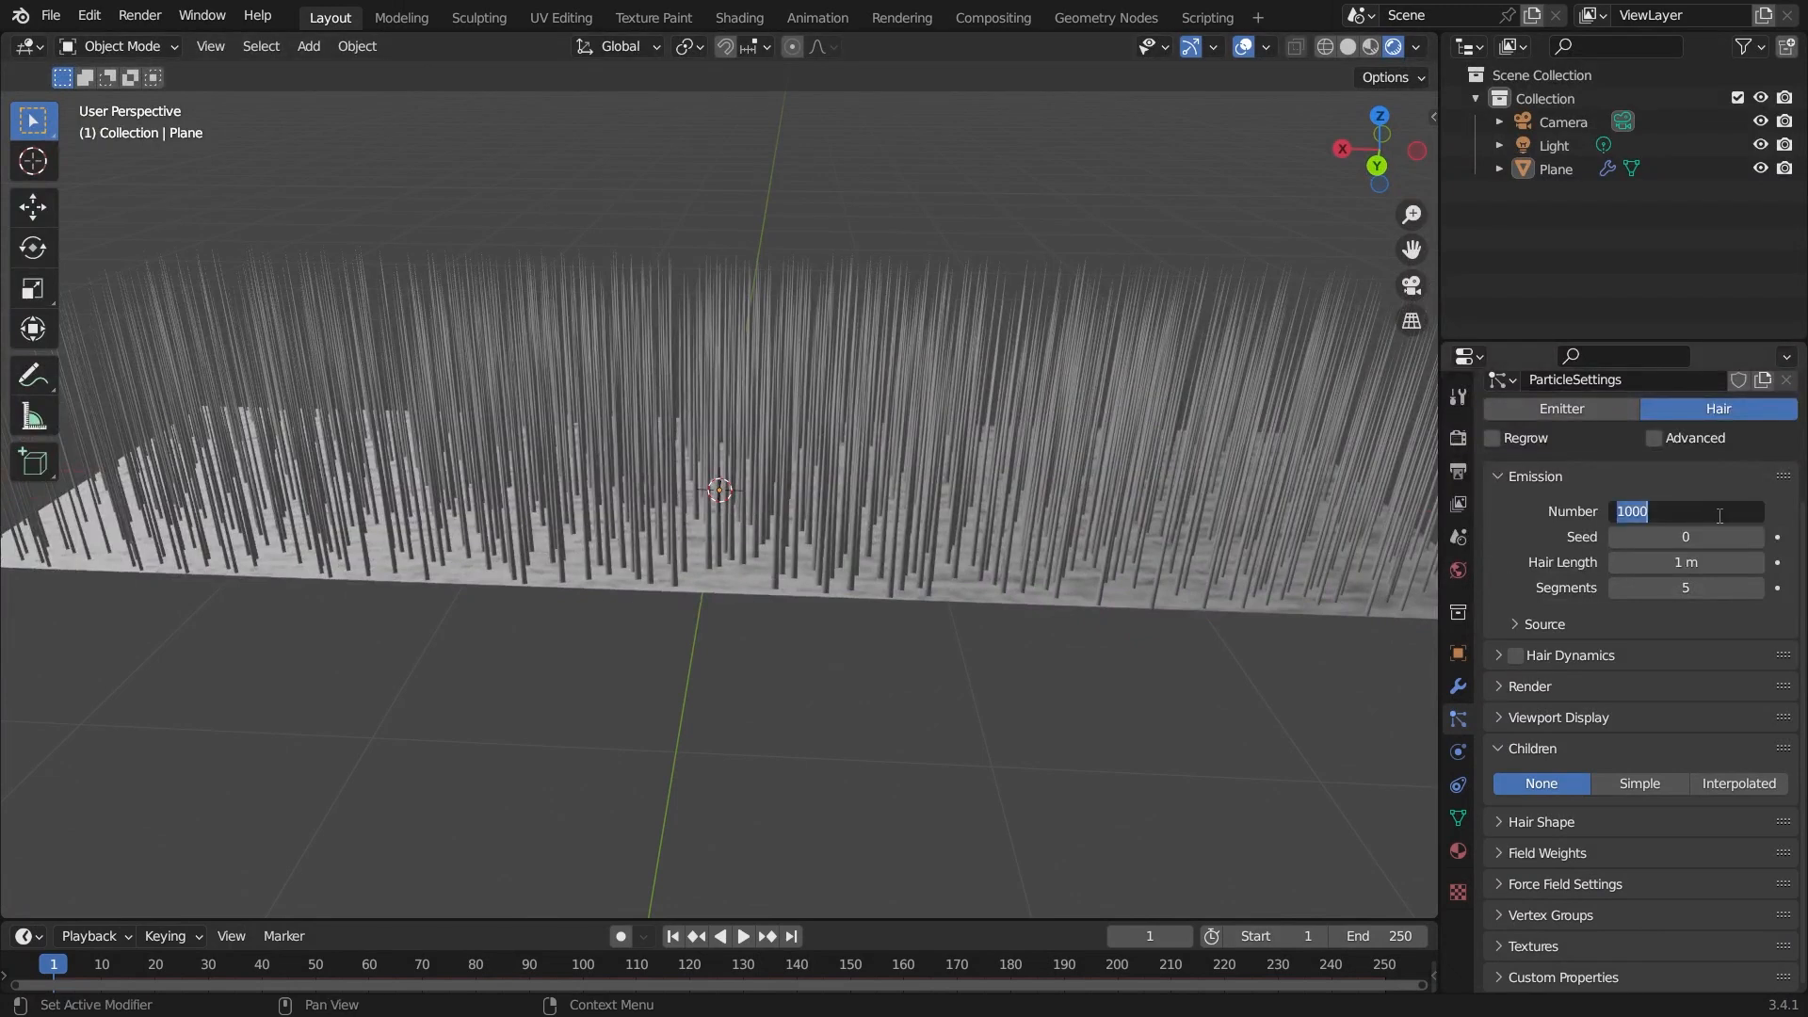
{"action": "type", "text": "1"}
{"action": "key", "text": "Return"}
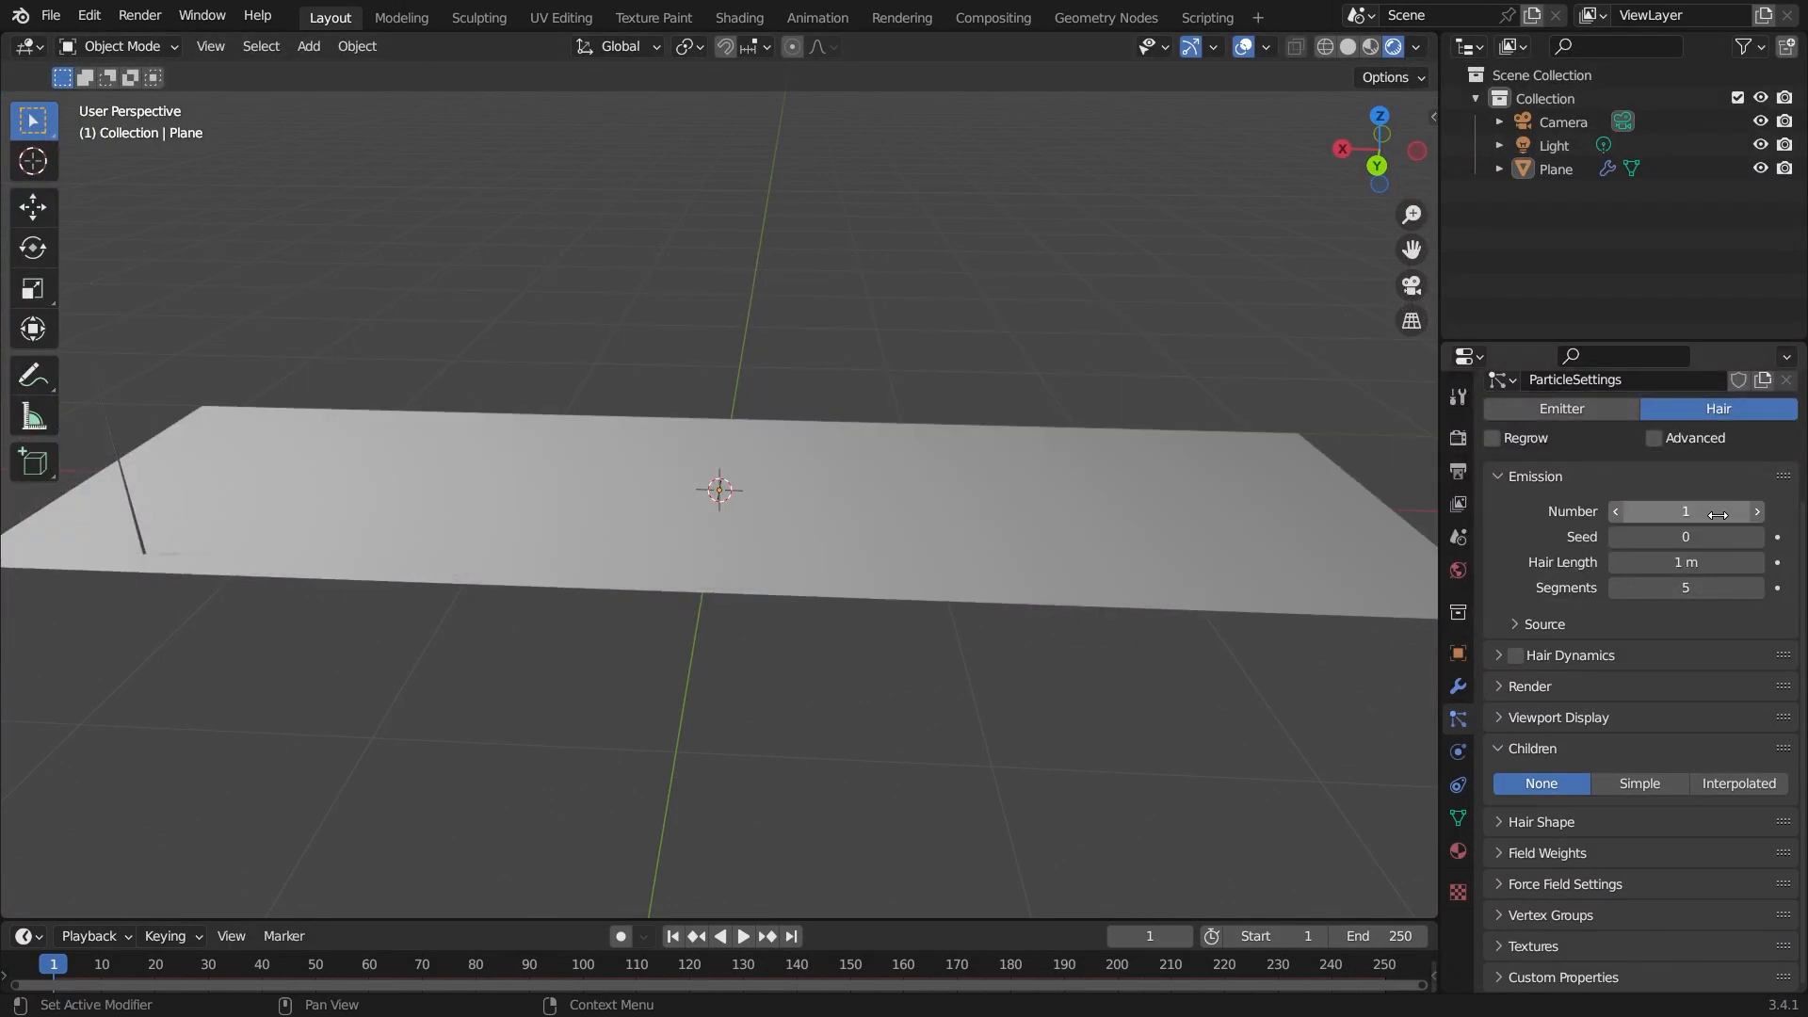
{"action": "middle_click_drag", "start_coordinate": [342, 500], "coordinate": [462, 500]}
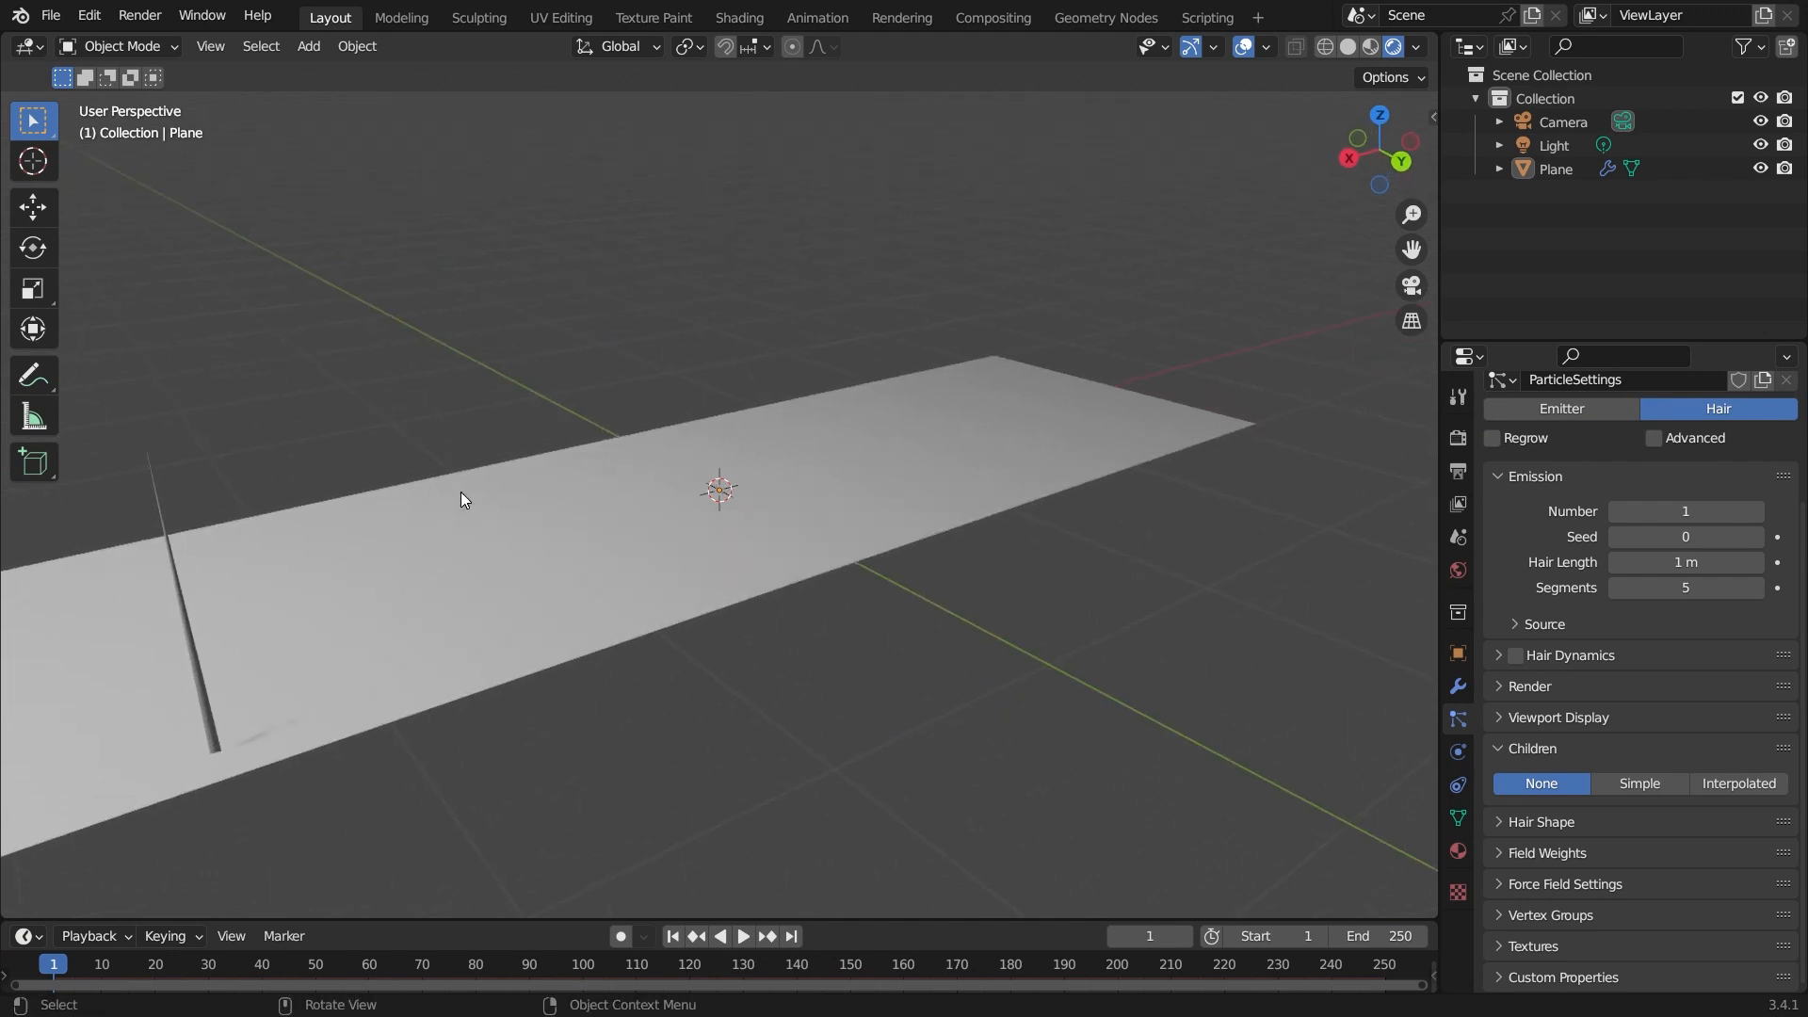
{"action": "left_click", "coordinate": [1642, 783]}
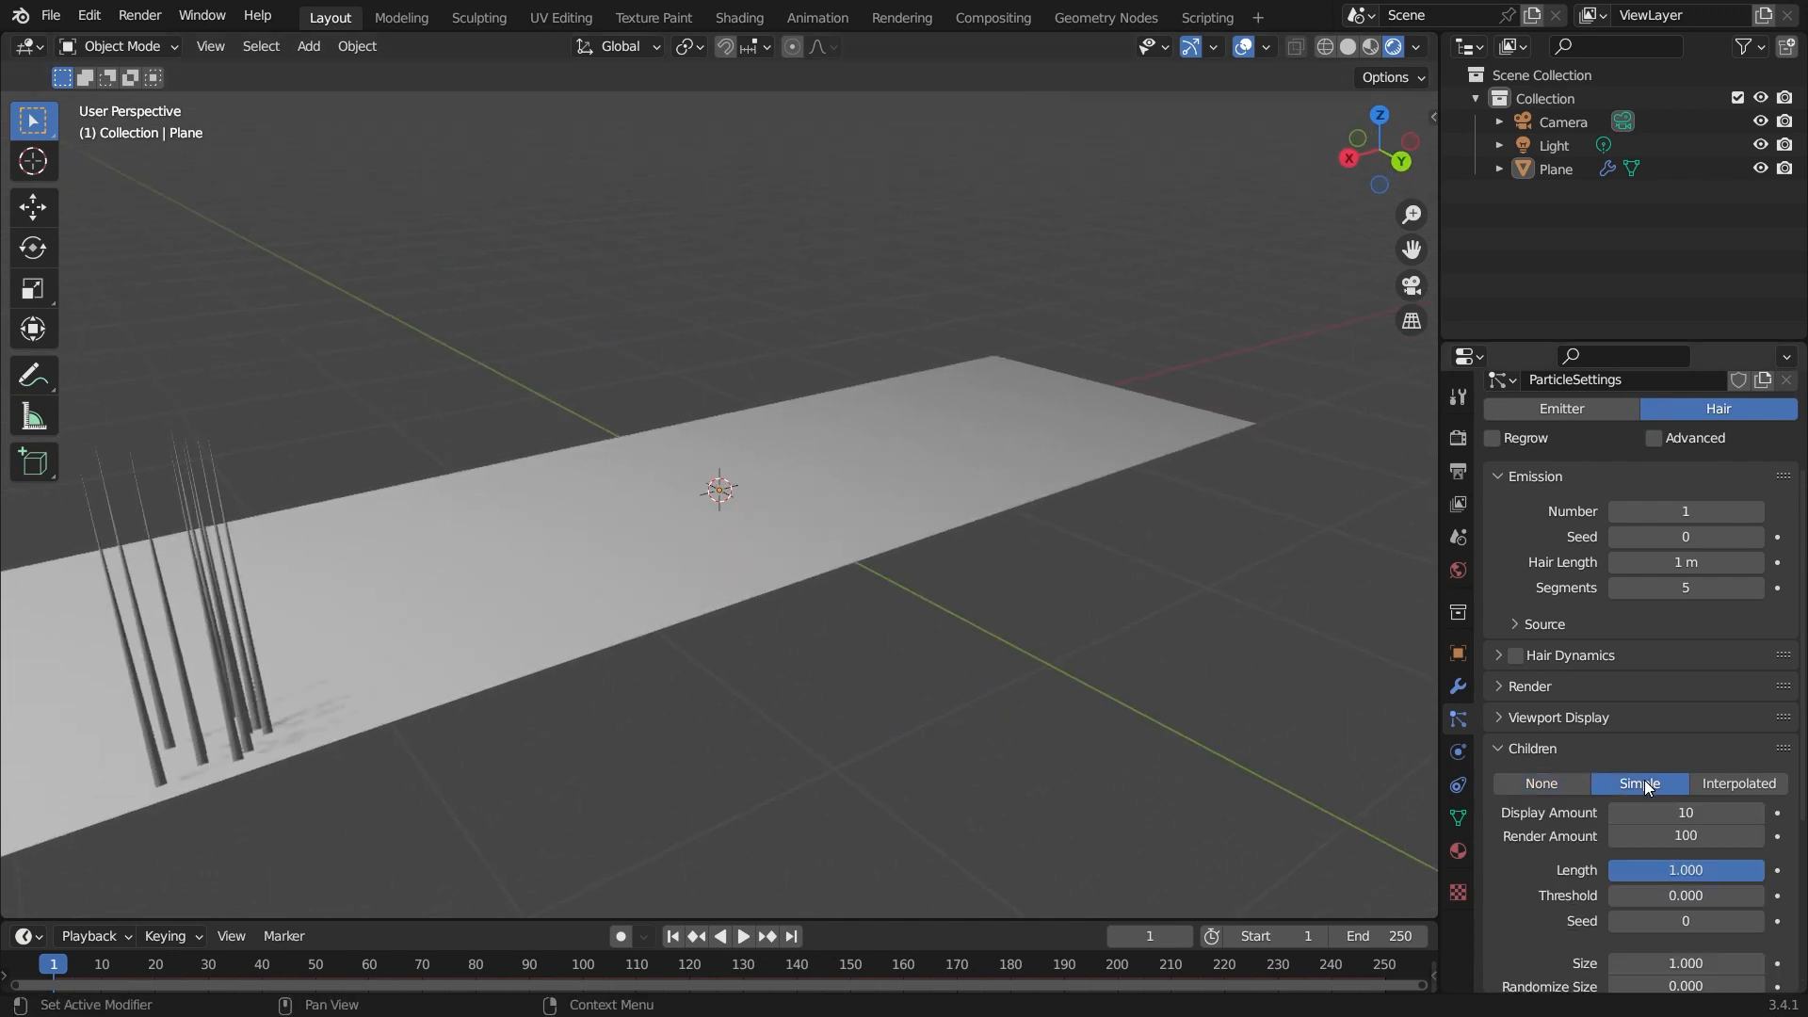
Set the hair children's Display Amount to 5.
{"action": "middle_click_drag", "start_coordinate": [341, 697], "coordinate": [656, 754]}
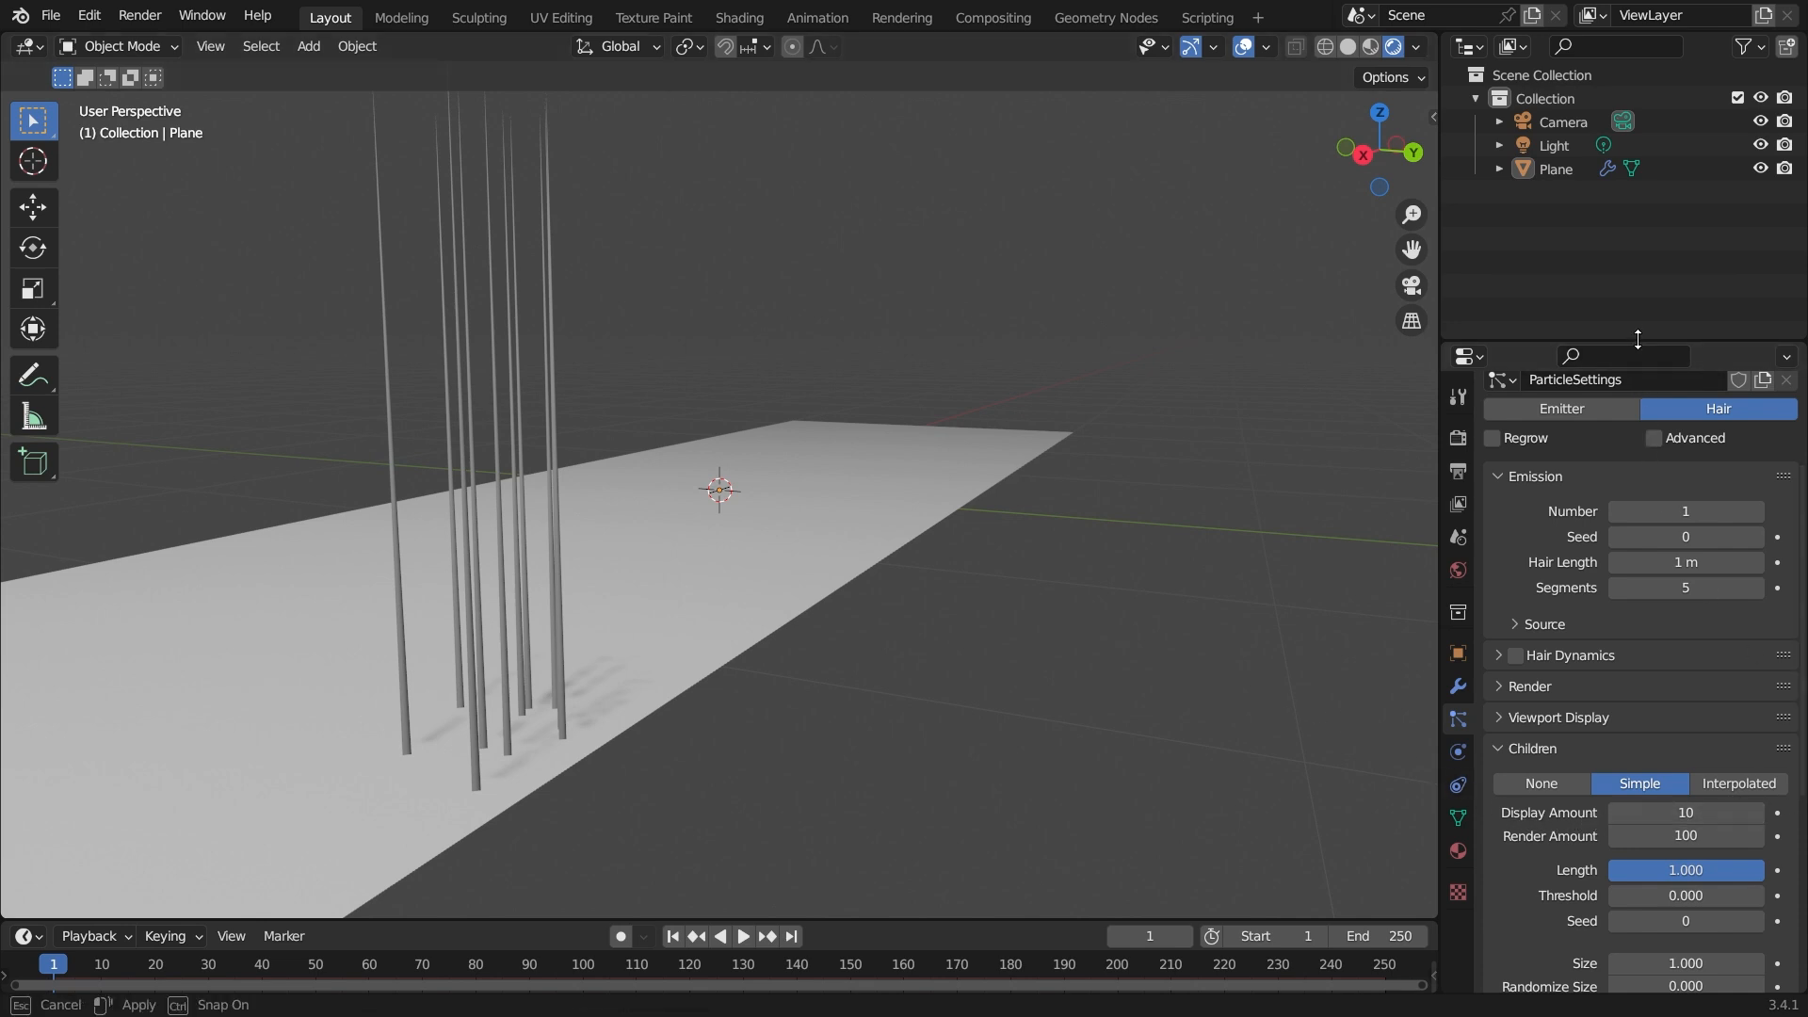
{"action": "left_click_drag", "start_coordinate": [1639, 343], "coordinate": [1639, 189]}
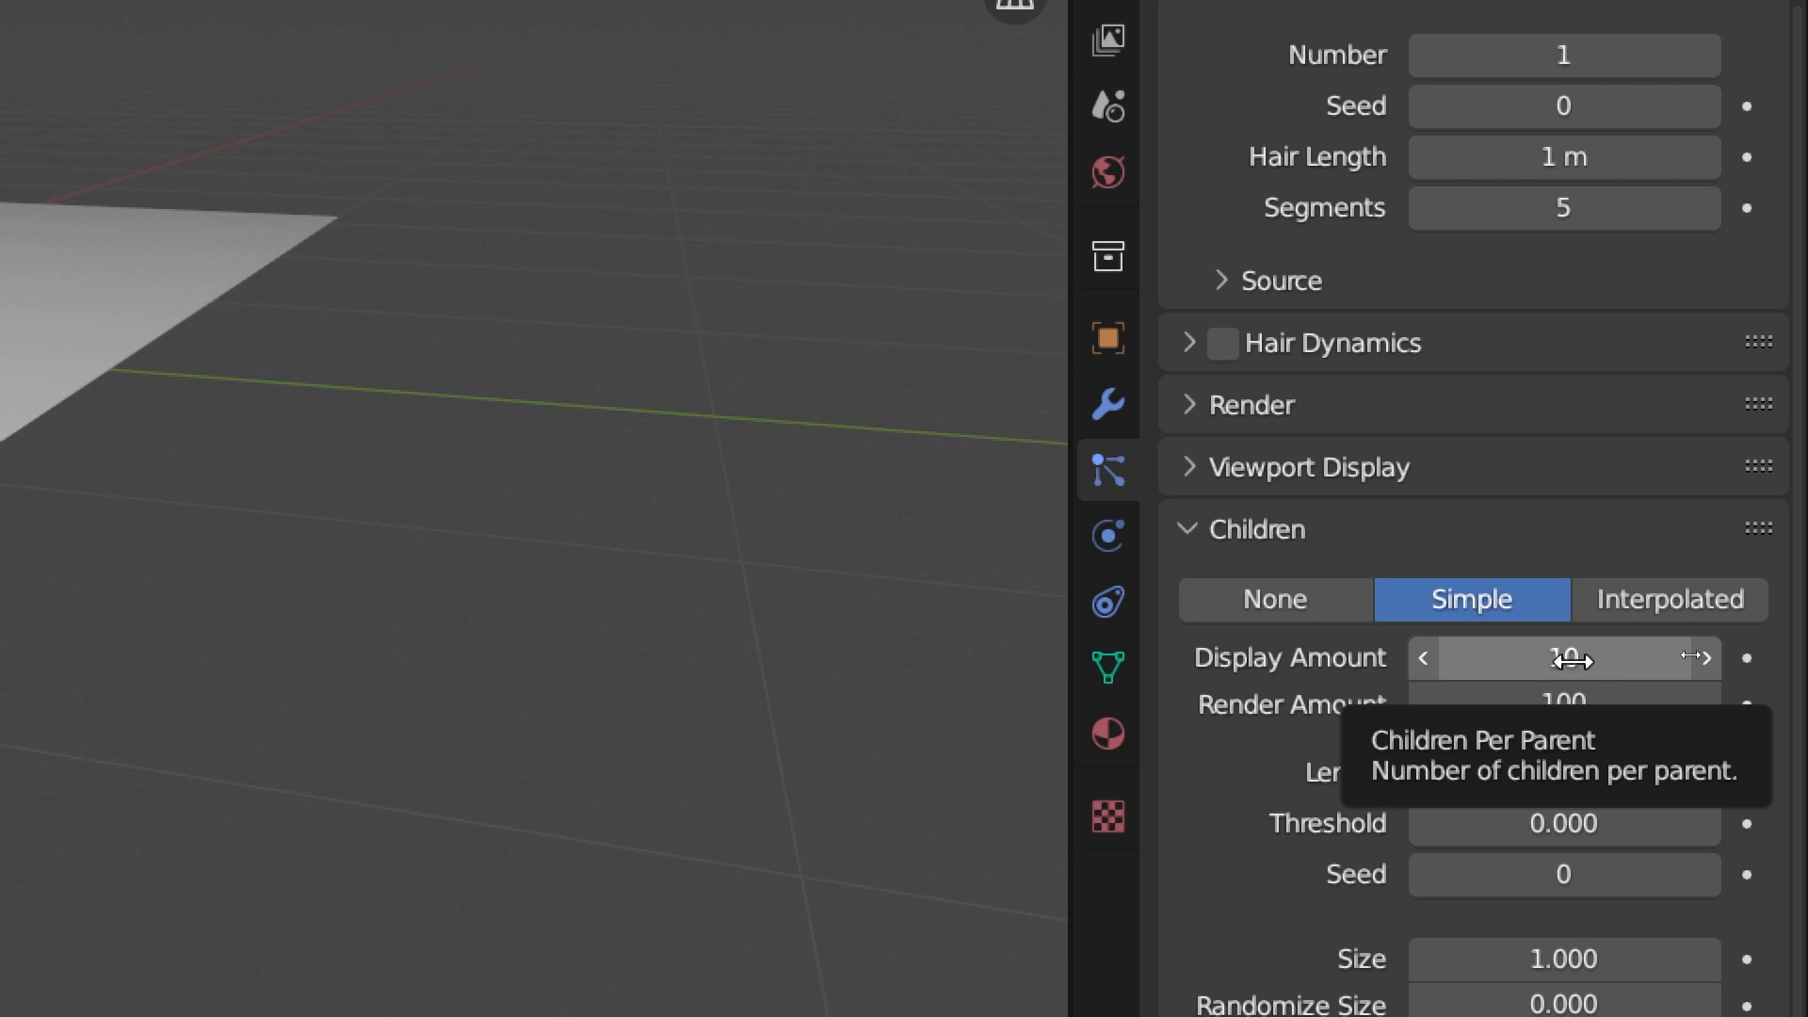
{"action": "left_click", "coordinate": [1573, 660]}
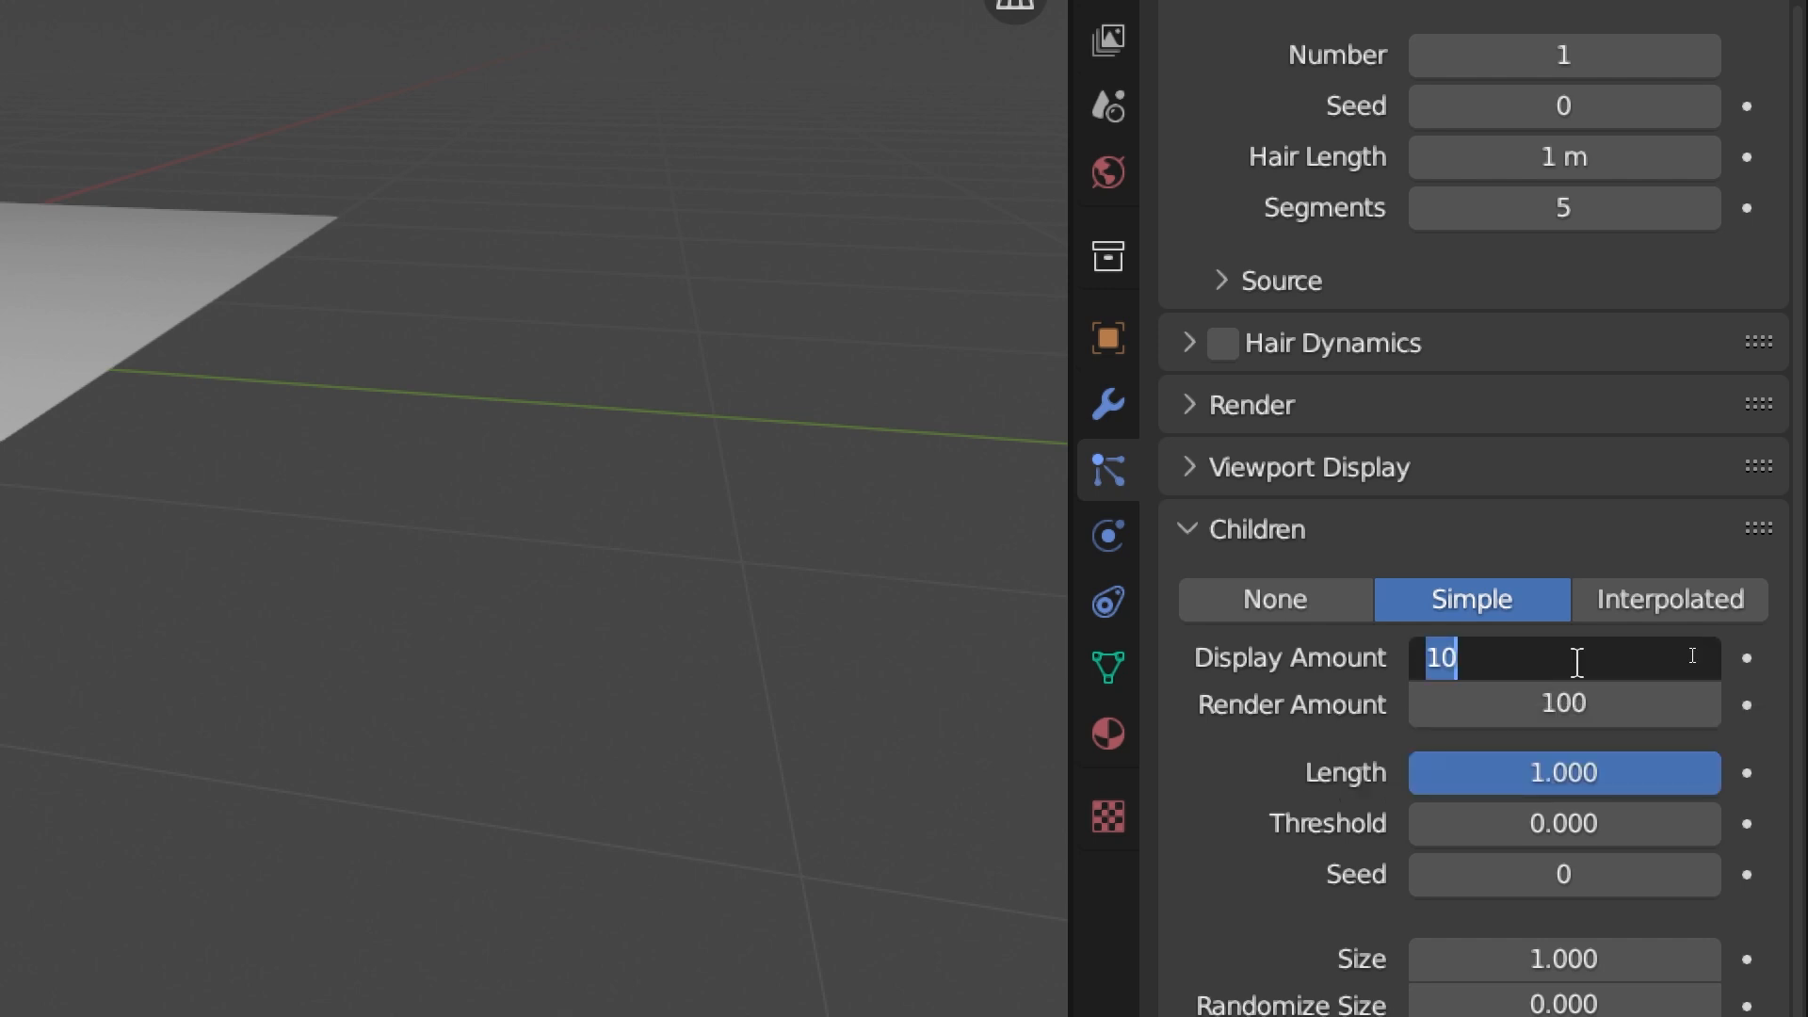
{"action": "type", "text": "5"}
{"action": "key", "text": "Return"}
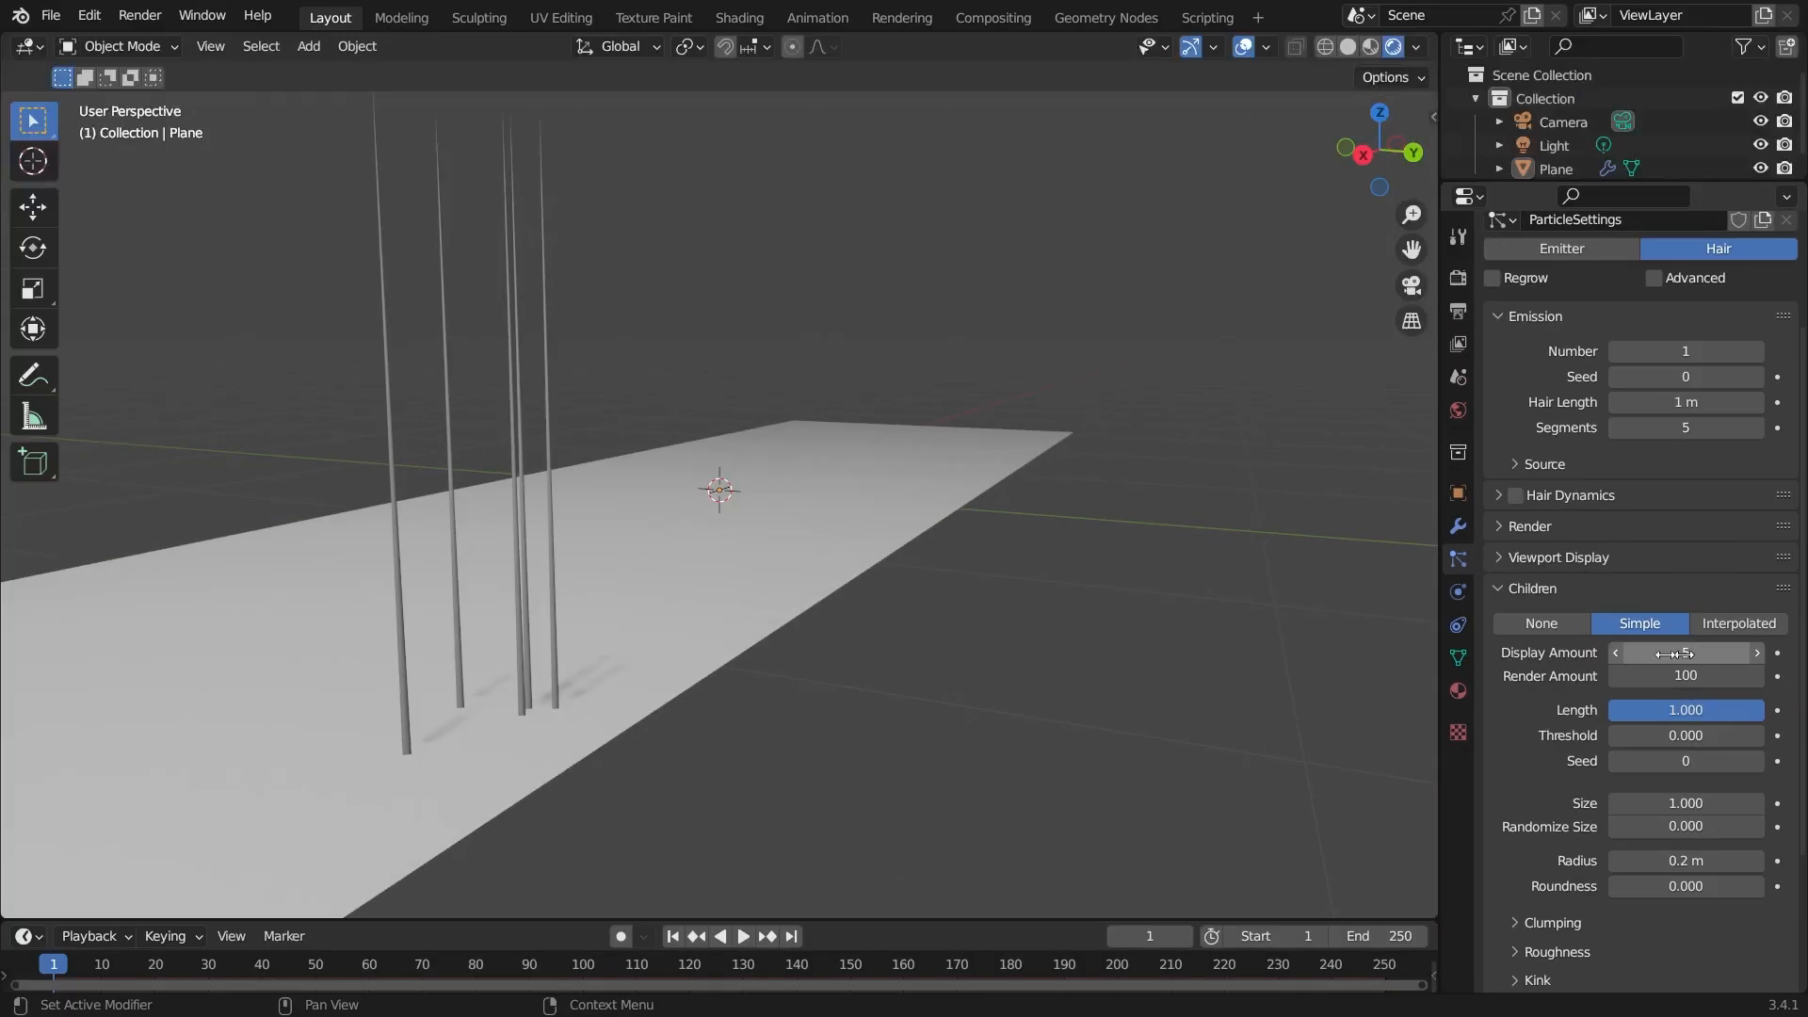
Set the children's Display Amount to 20.
{"action": "middle_click_drag", "start_coordinate": [563, 561], "coordinate": [624, 595]}
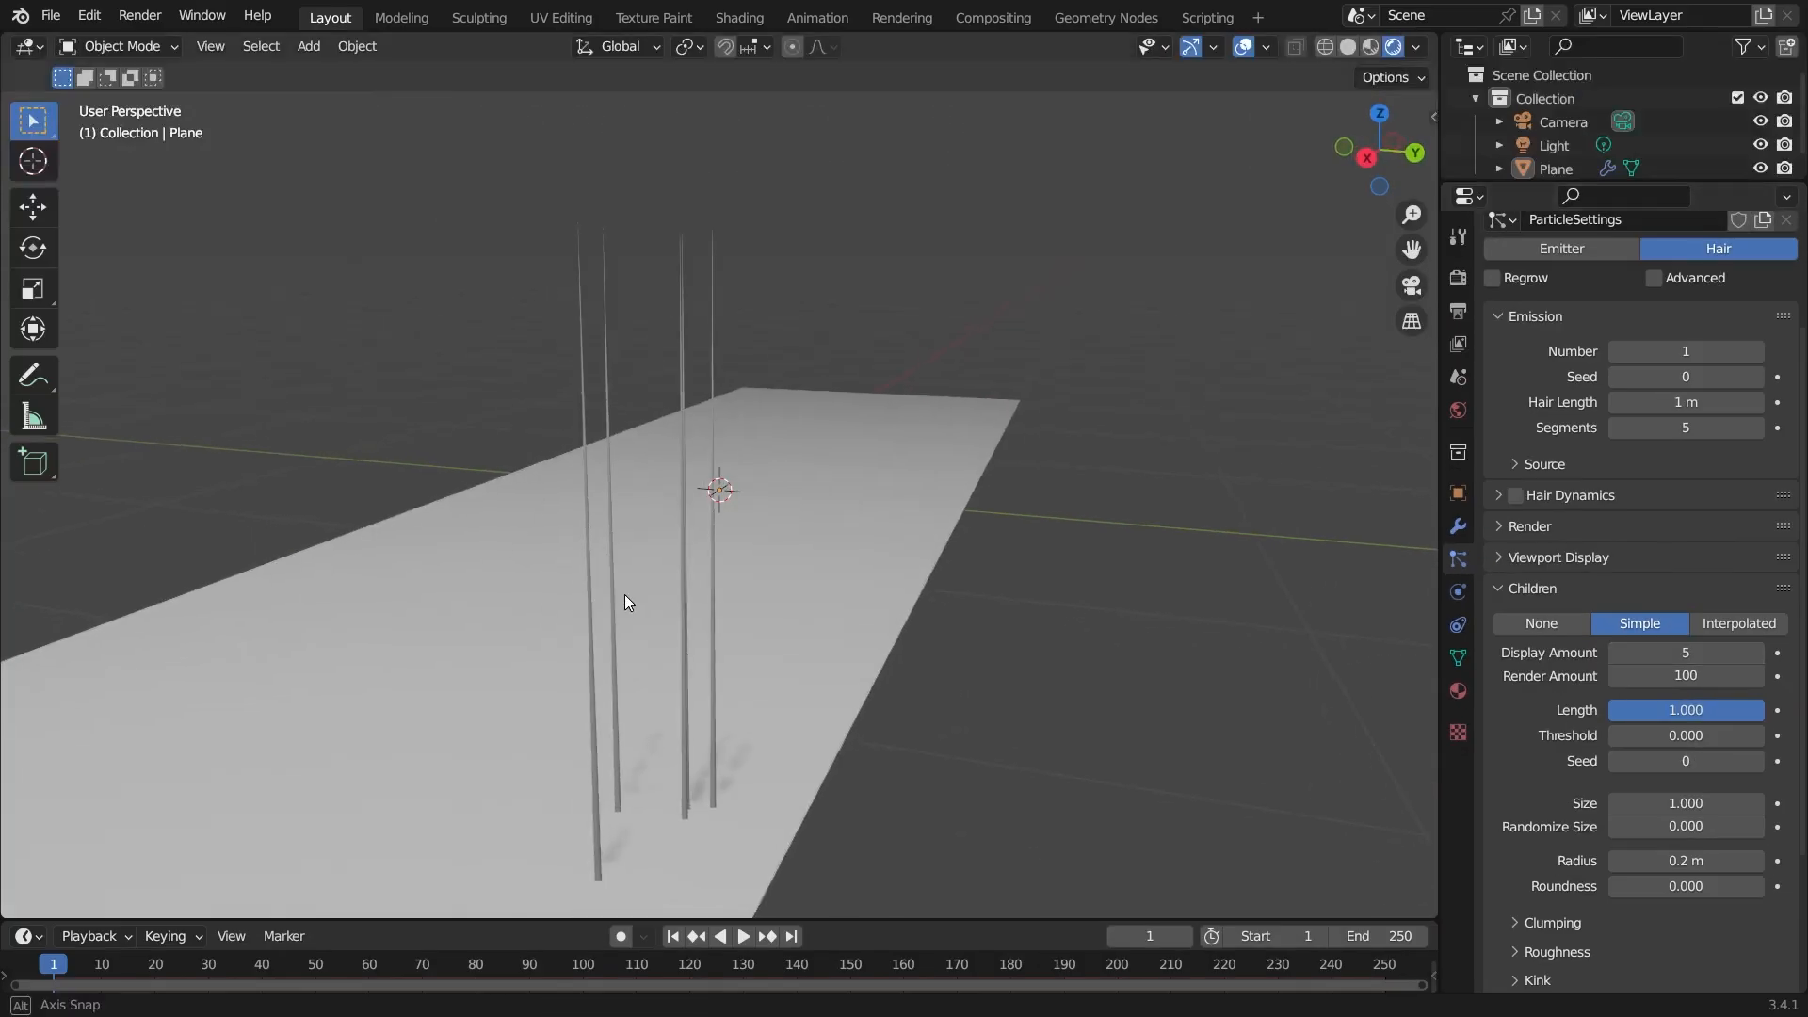
{"action": "middle_click_drag", "start_coordinate": [640, 709], "coordinate": [929, 777]}
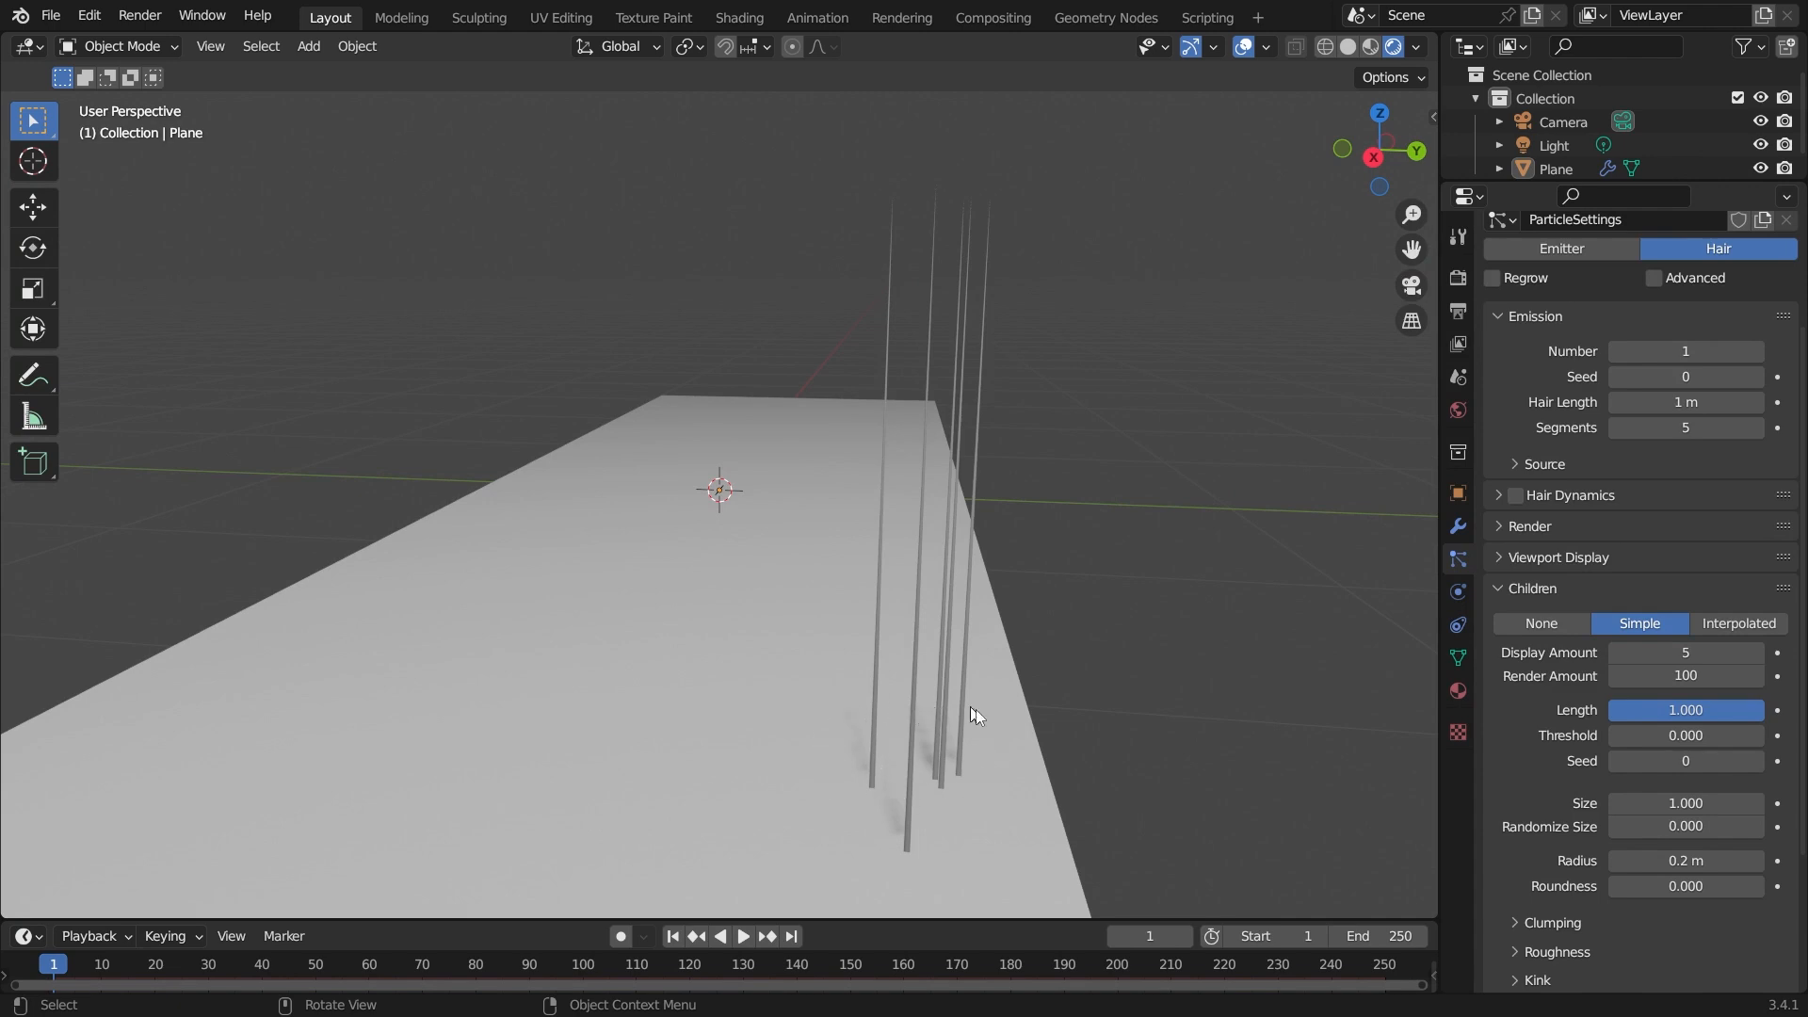
{"action": "middle_click_drag", "start_coordinate": [898, 791], "coordinate": [834, 779]}
{"action": "left_click", "coordinate": [1683, 654]}
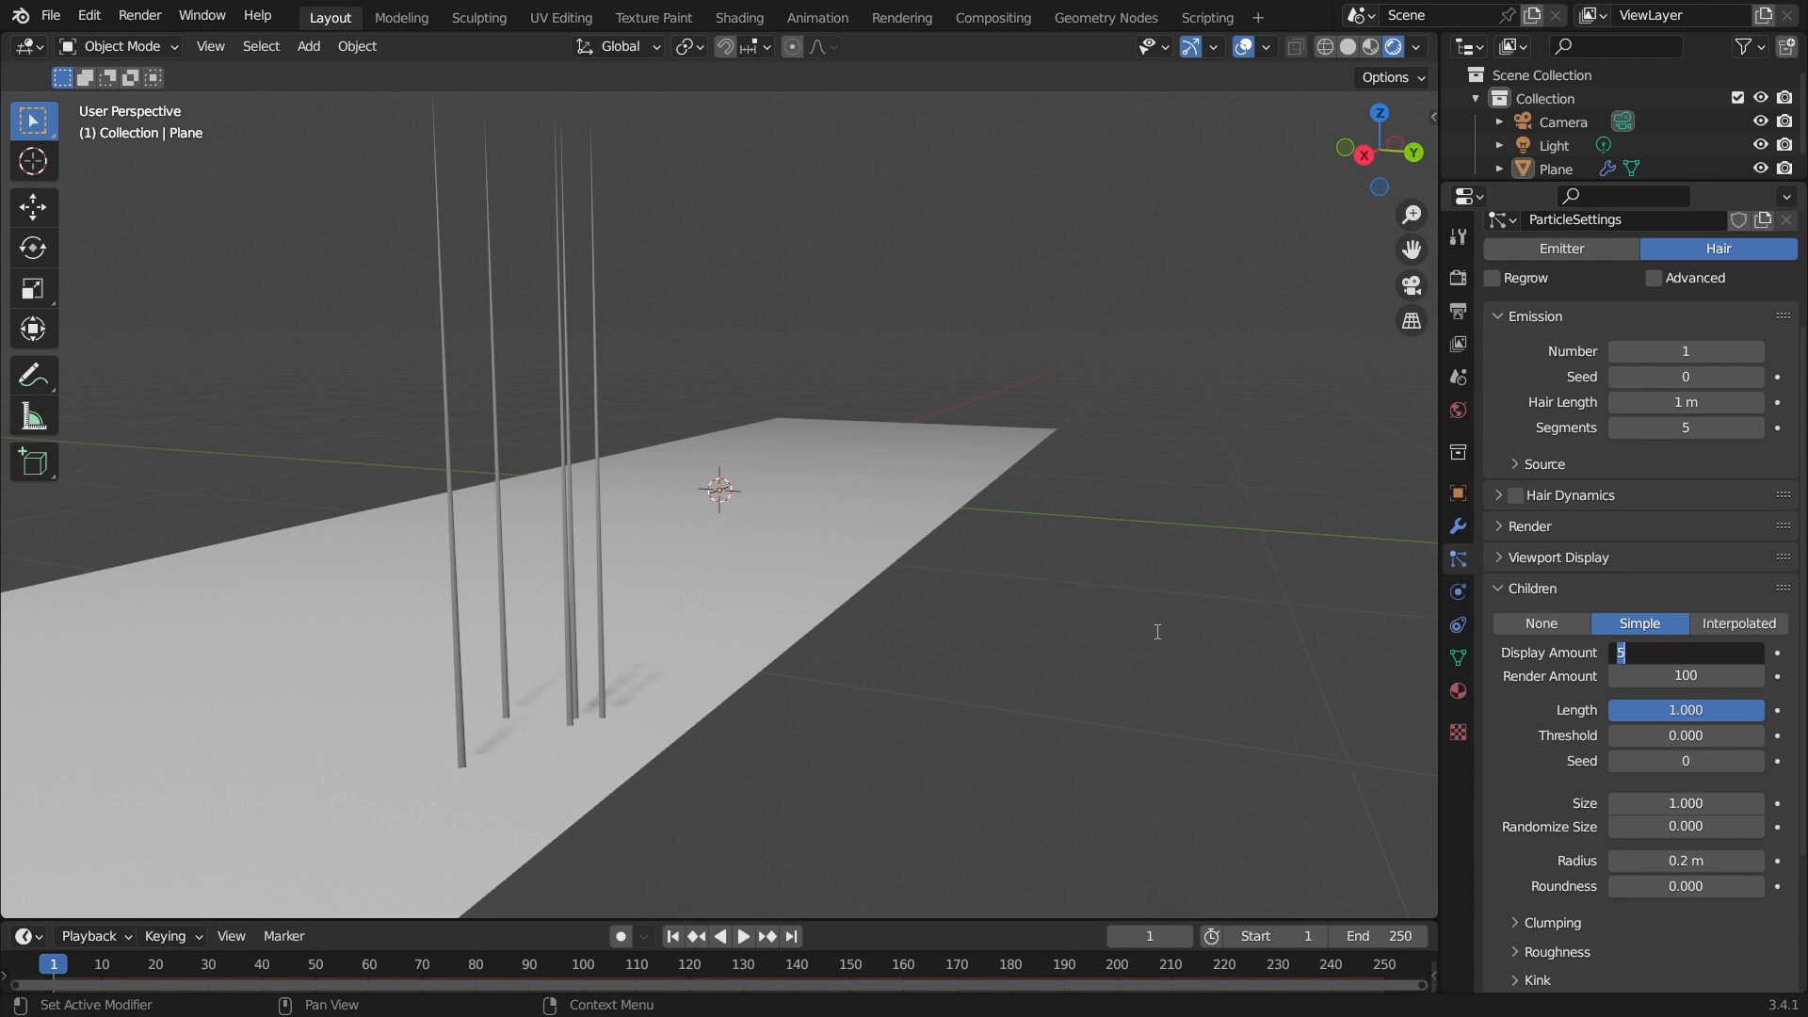
{"action": "key", "text": "Return"}
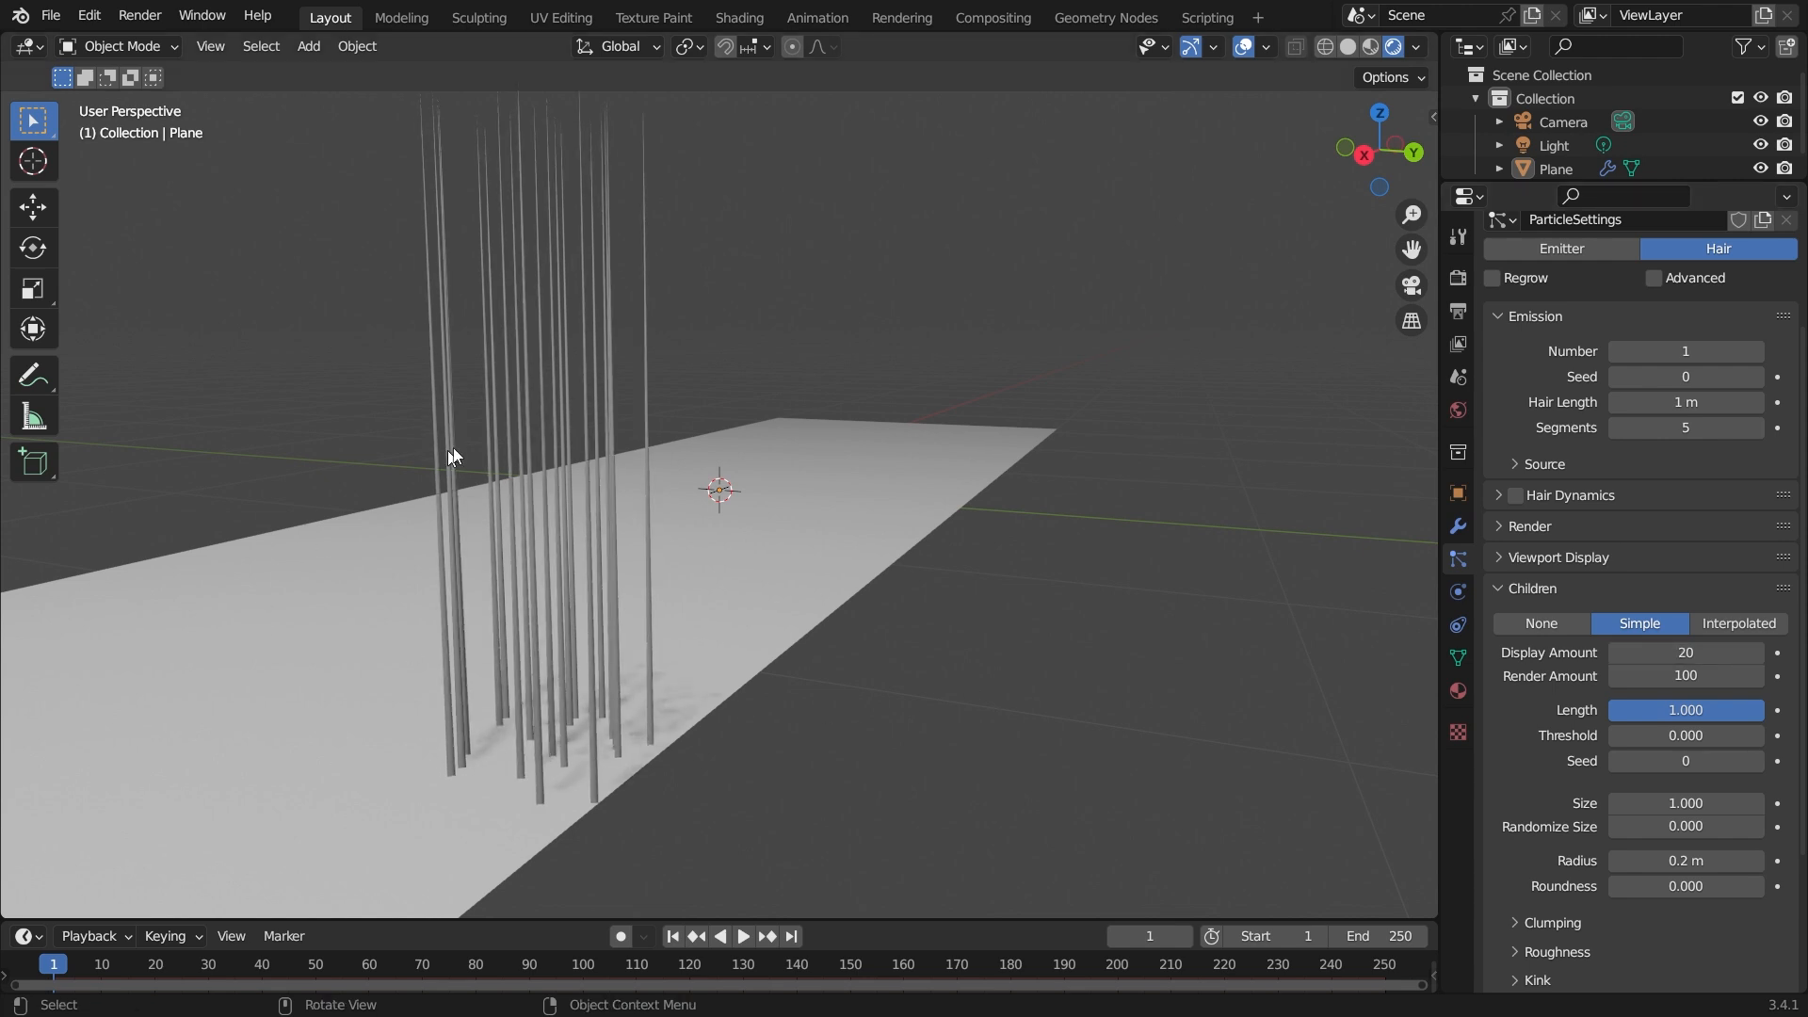
Switch the hair children to Interpolated and set Display Amount to 1.
{"action": "middle_click_drag", "start_coordinate": [1065, 707], "coordinate": [948, 726]}
{"action": "middle_click_drag", "start_coordinate": [981, 495], "coordinate": [612, 646]}
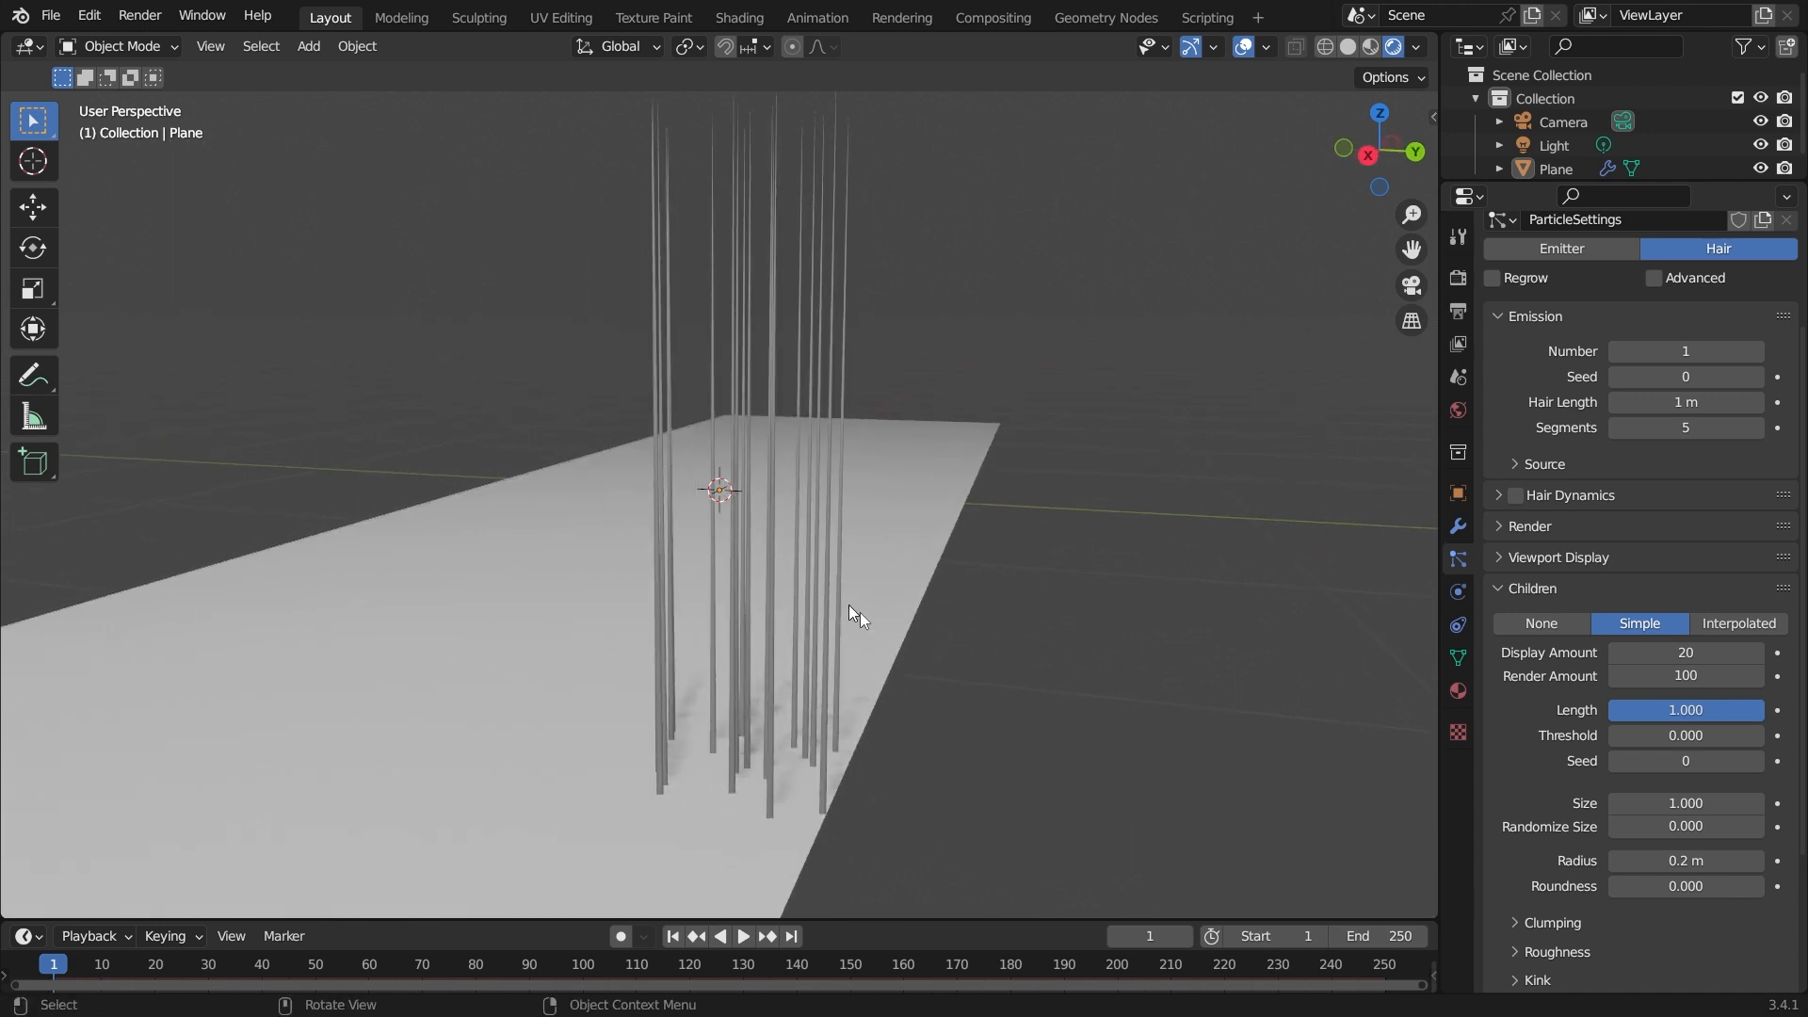
{"action": "middle_click_drag", "start_coordinate": [810, 712], "coordinate": [962, 495]}
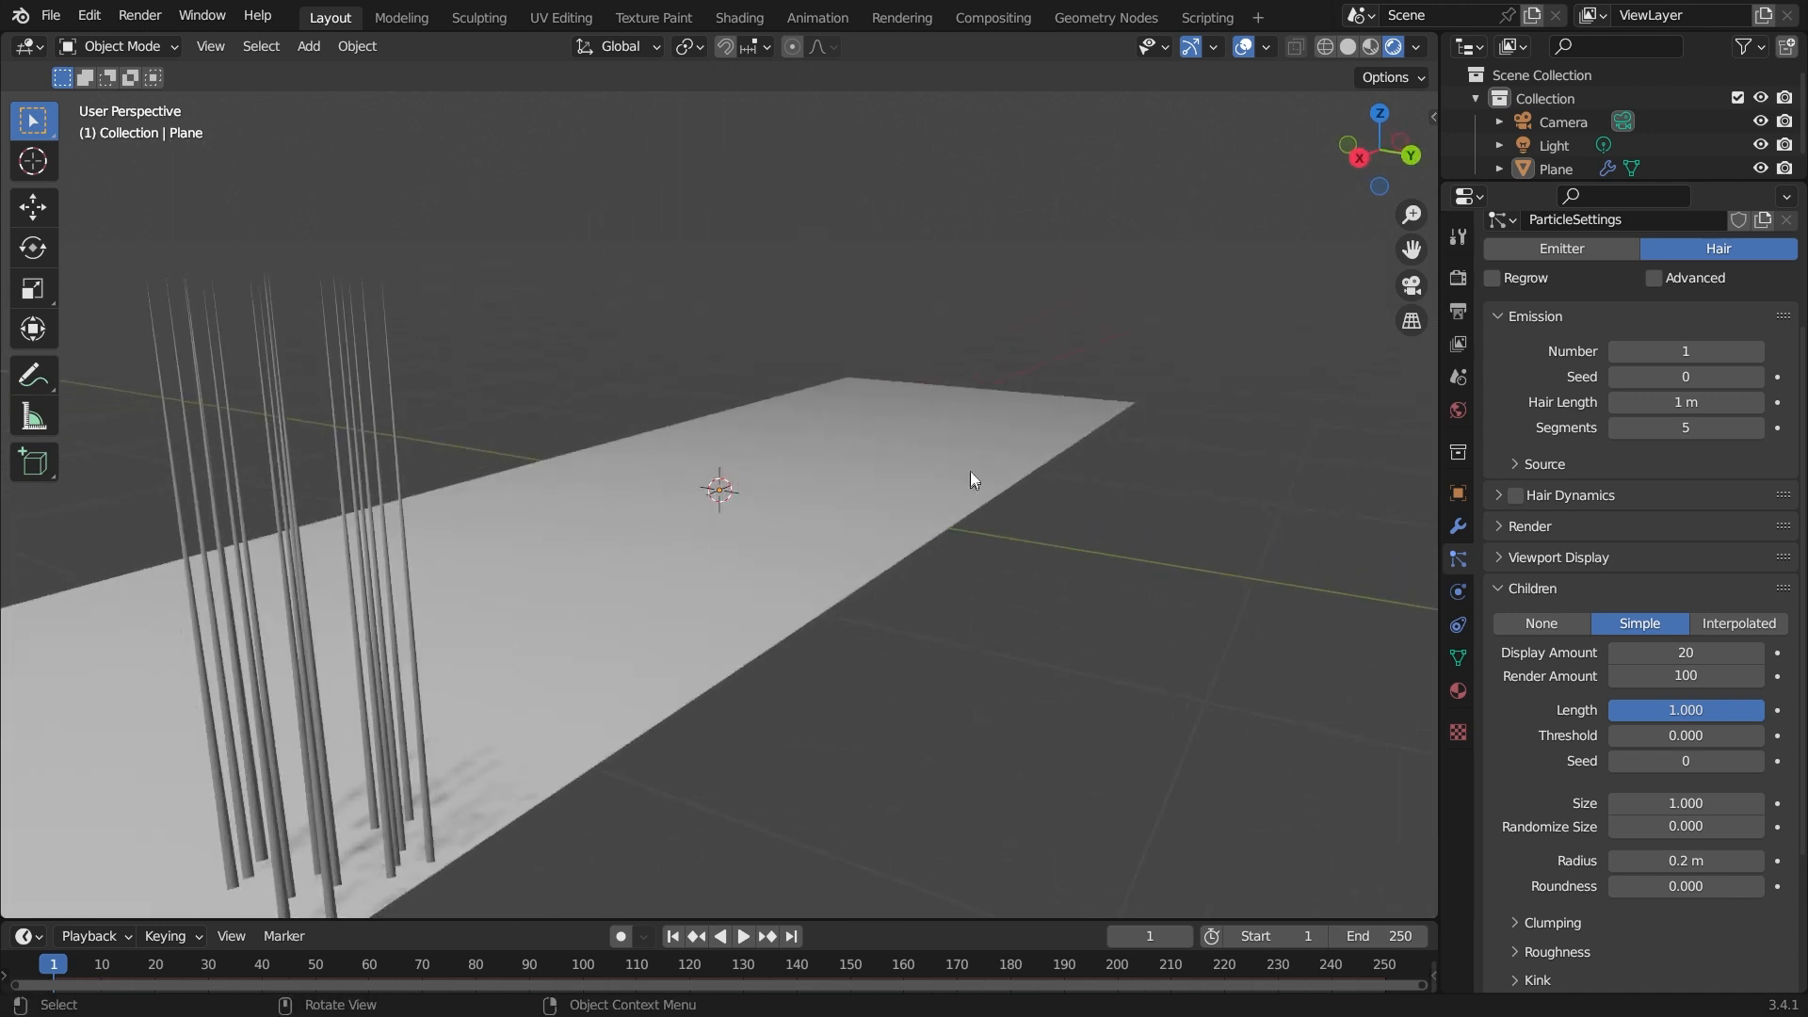
{"action": "left_click", "coordinate": [1729, 624]}
{"action": "middle_click_drag", "start_coordinate": [1399, 742], "coordinate": [1258, 722]}
{"action": "middle_click_drag", "start_coordinate": [760, 650], "coordinate": [686, 672]}
{"action": "middle_click_drag", "start_coordinate": [711, 665], "coordinate": [797, 698], "text": "shift"}
{"action": "left_click", "coordinate": [1683, 656]}
{"action": "type", "text": "1"}
{"action": "key", "text": "Return"}
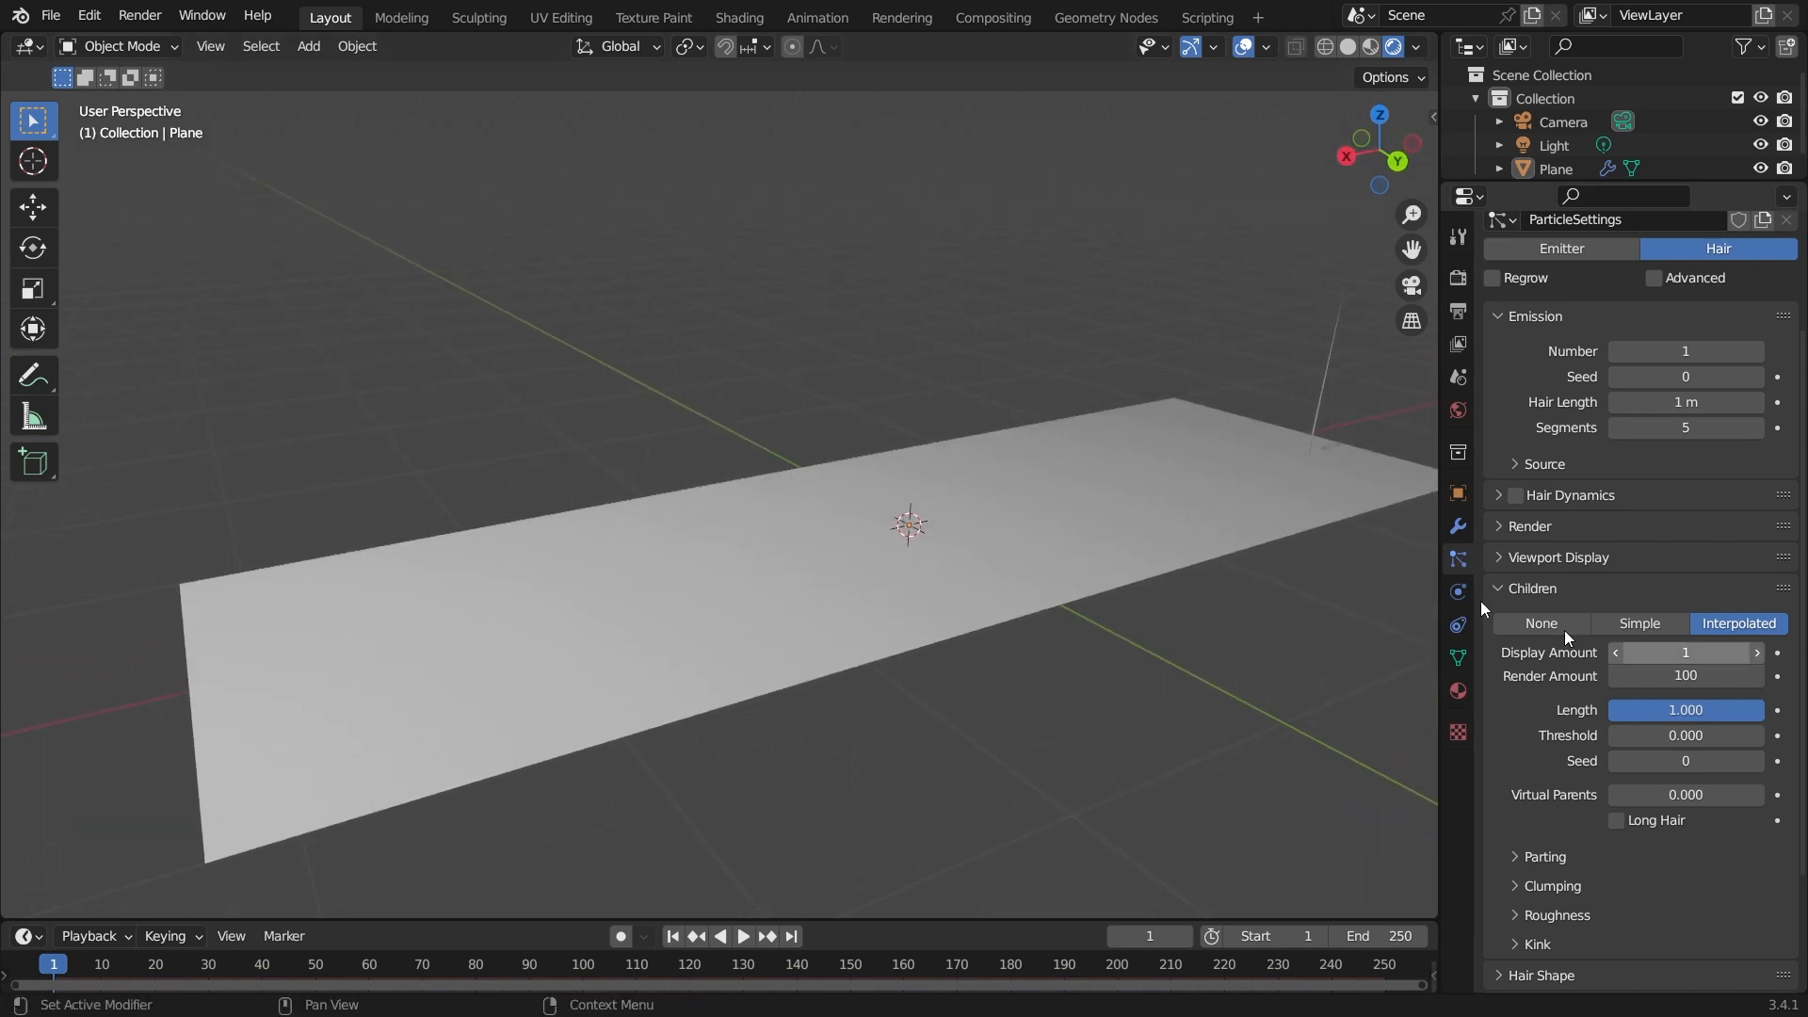
Raise the interpolated children's Display Amount step by step to 11.
{"action": "middle_click_drag", "start_coordinate": [1313, 502], "coordinate": [1341, 497]}
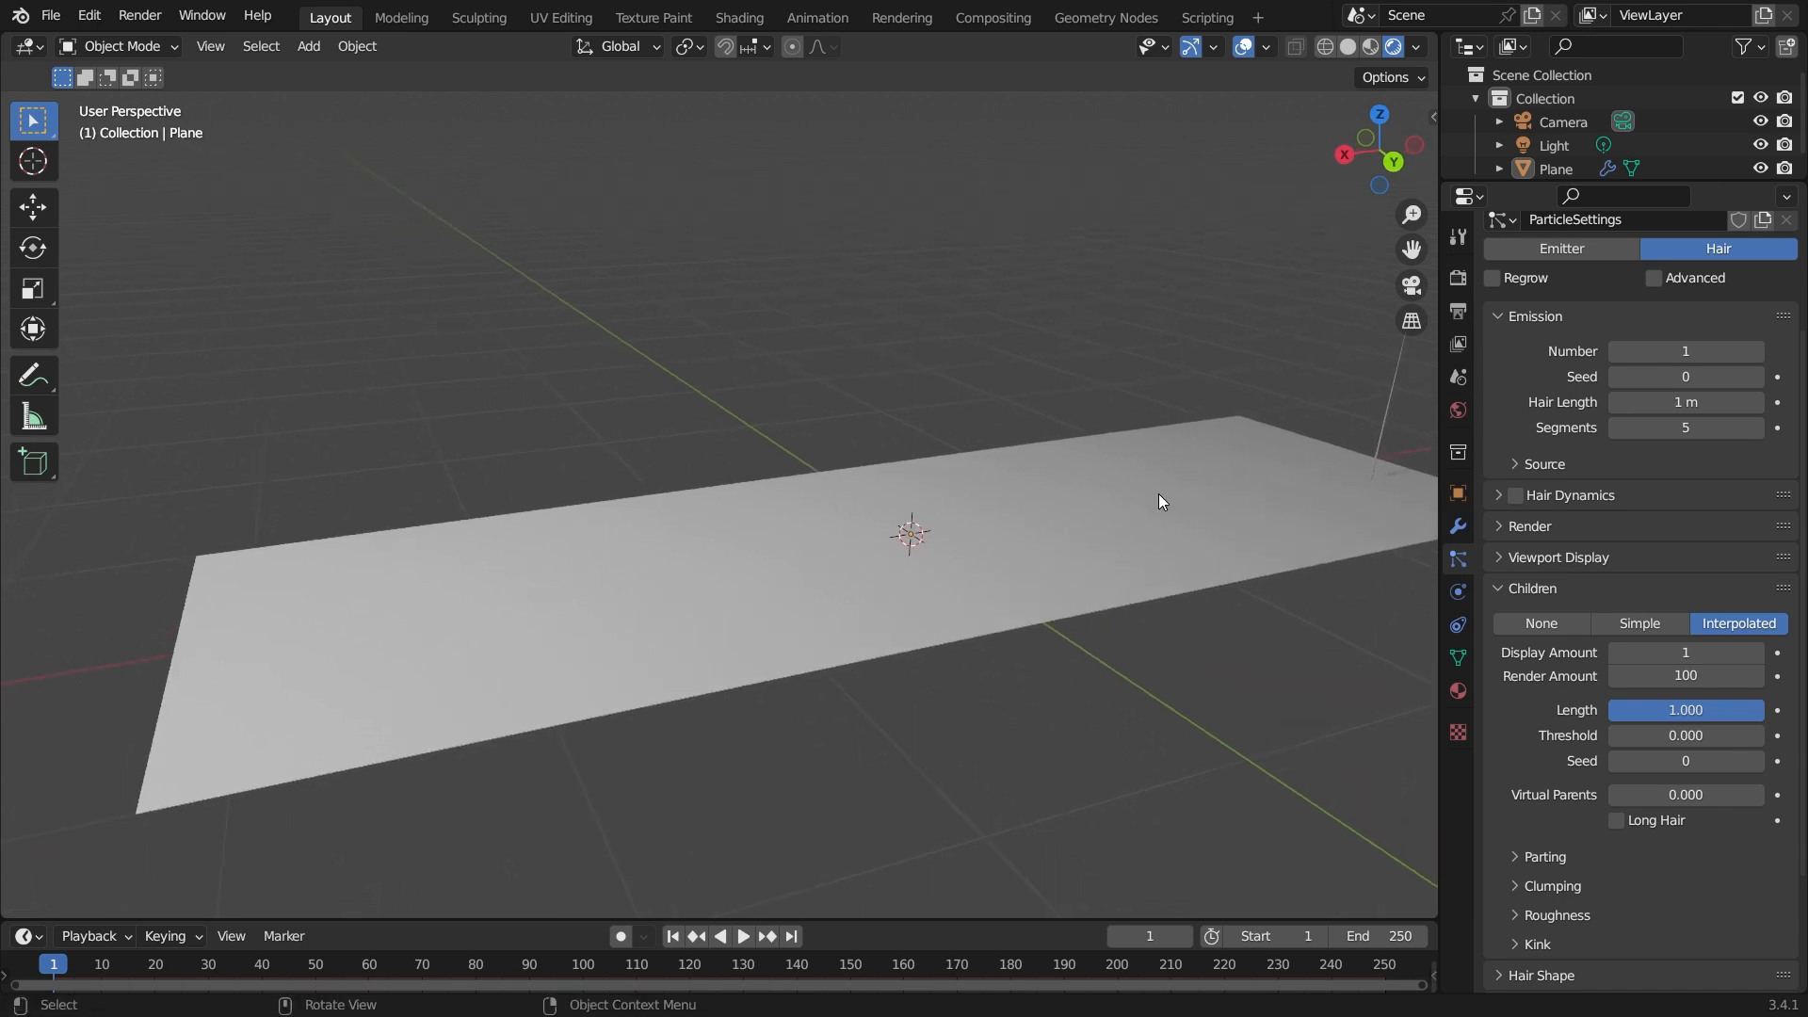
{"action": "key", "text": "KP_1"}
{"action": "middle_click_drag", "start_coordinate": [1159, 501], "coordinate": [908, 500]}
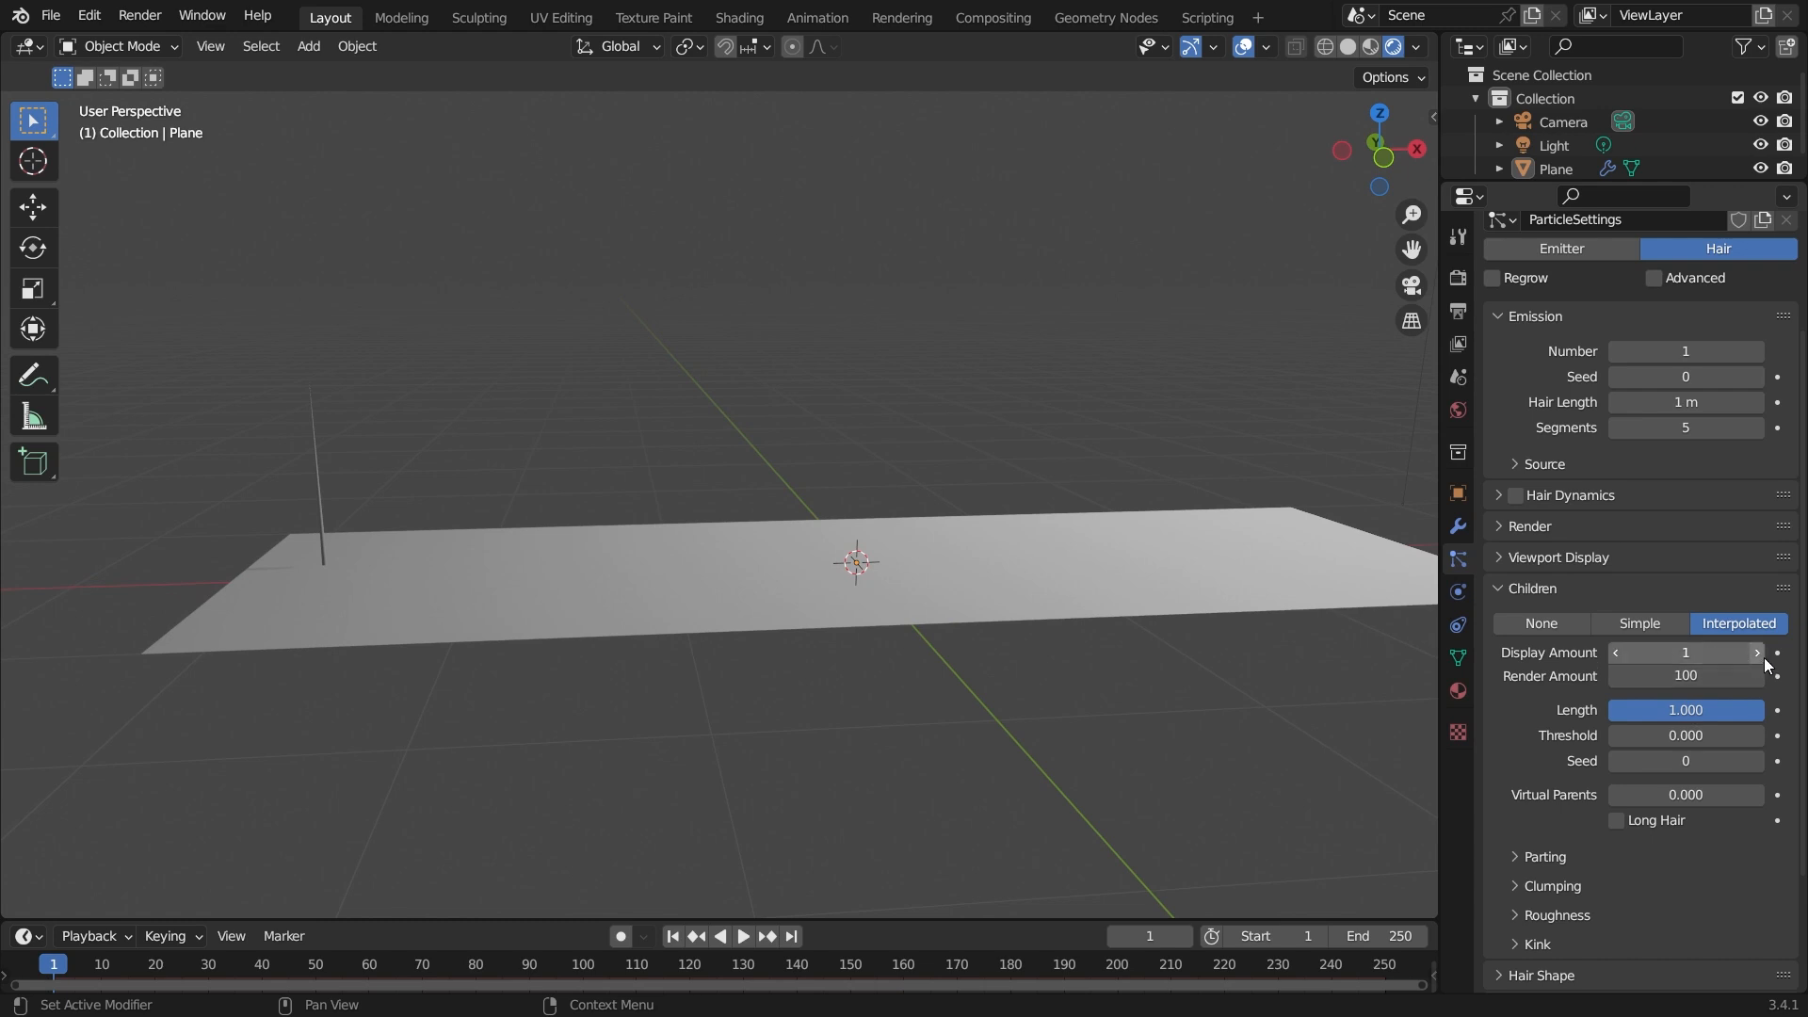
{"action": "middle_click_drag", "start_coordinate": [1117, 624], "coordinate": [1240, 510]}
{"action": "key", "text": "space"}
{"action": "middle_click_drag", "start_coordinate": [1268, 634], "coordinate": [1256, 518]}
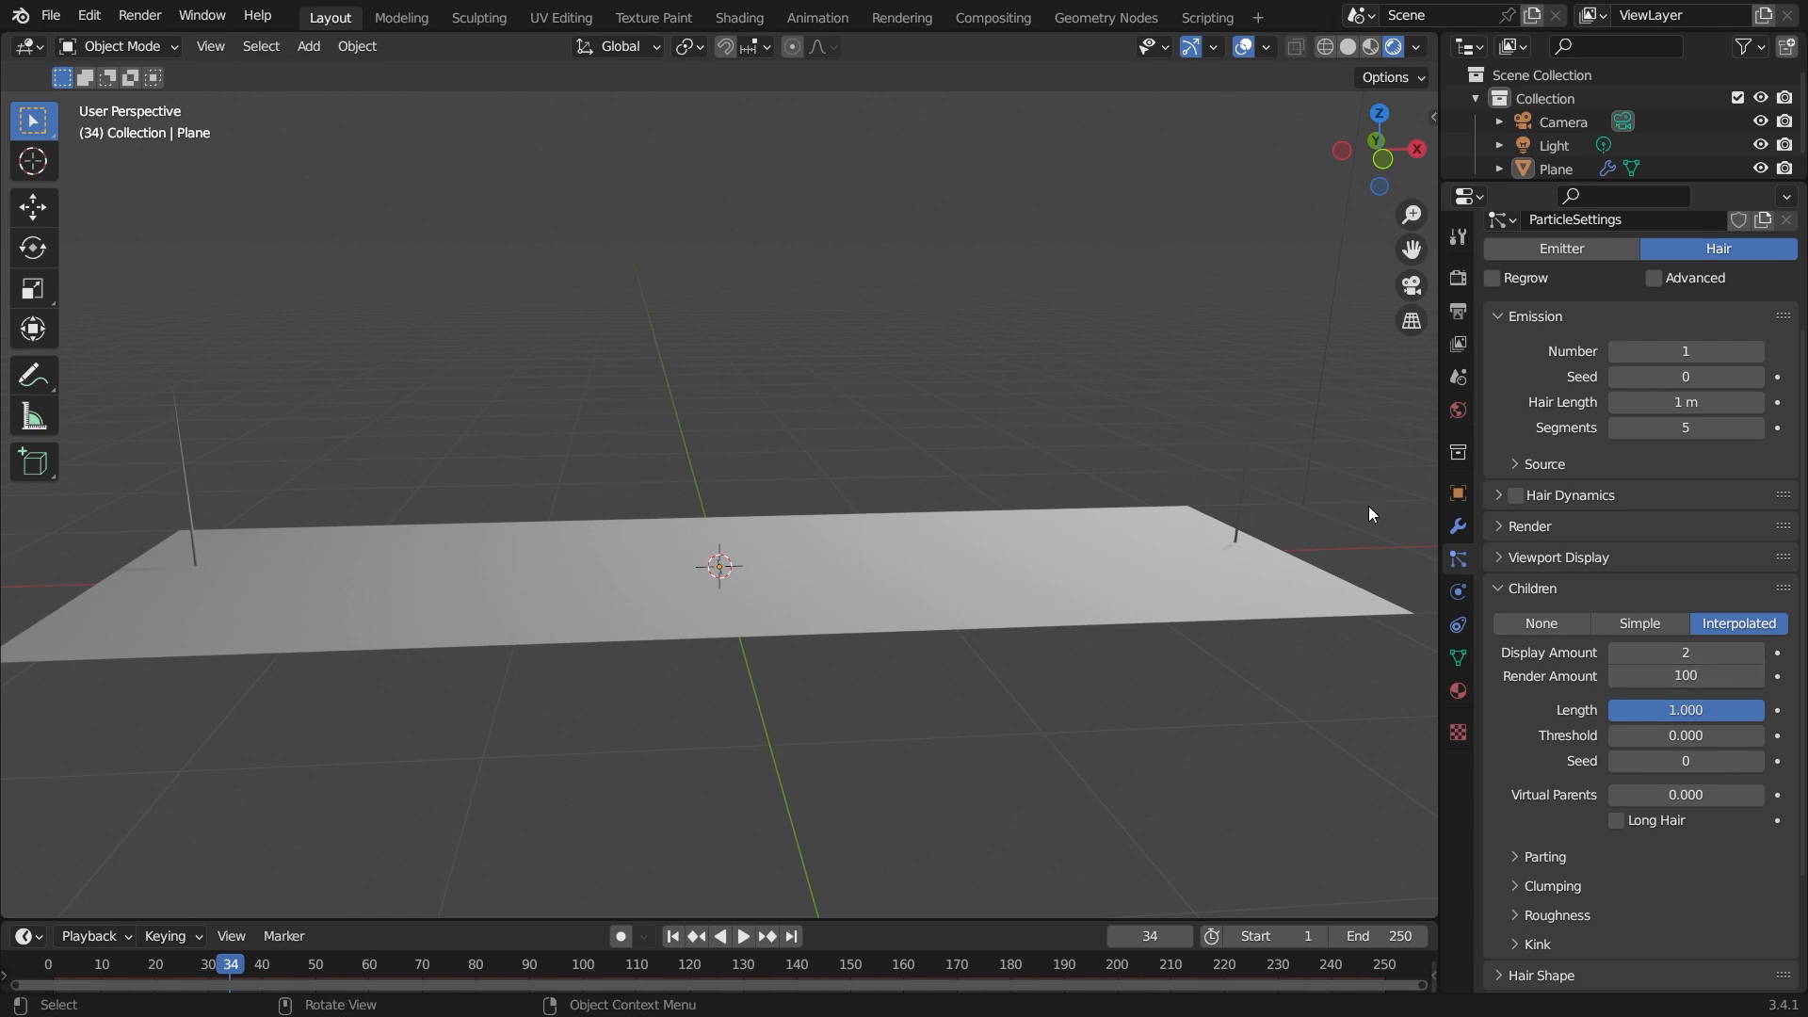
{"action": "left_click", "coordinate": [1757, 653]}
{"action": "left_click", "coordinate": [1757, 652]}
{"action": "left_click", "coordinate": [1757, 653]}
{"action": "left_click", "coordinate": [1758, 653]}
{"action": "left_click", "coordinate": [1758, 652]}
{"action": "left_click", "coordinate": [1758, 652]}
{"action": "left_click", "coordinate": [1758, 653]}
{"action": "left_click", "coordinate": [1758, 653]}
{"action": "left_click", "coordinate": [1757, 652]}
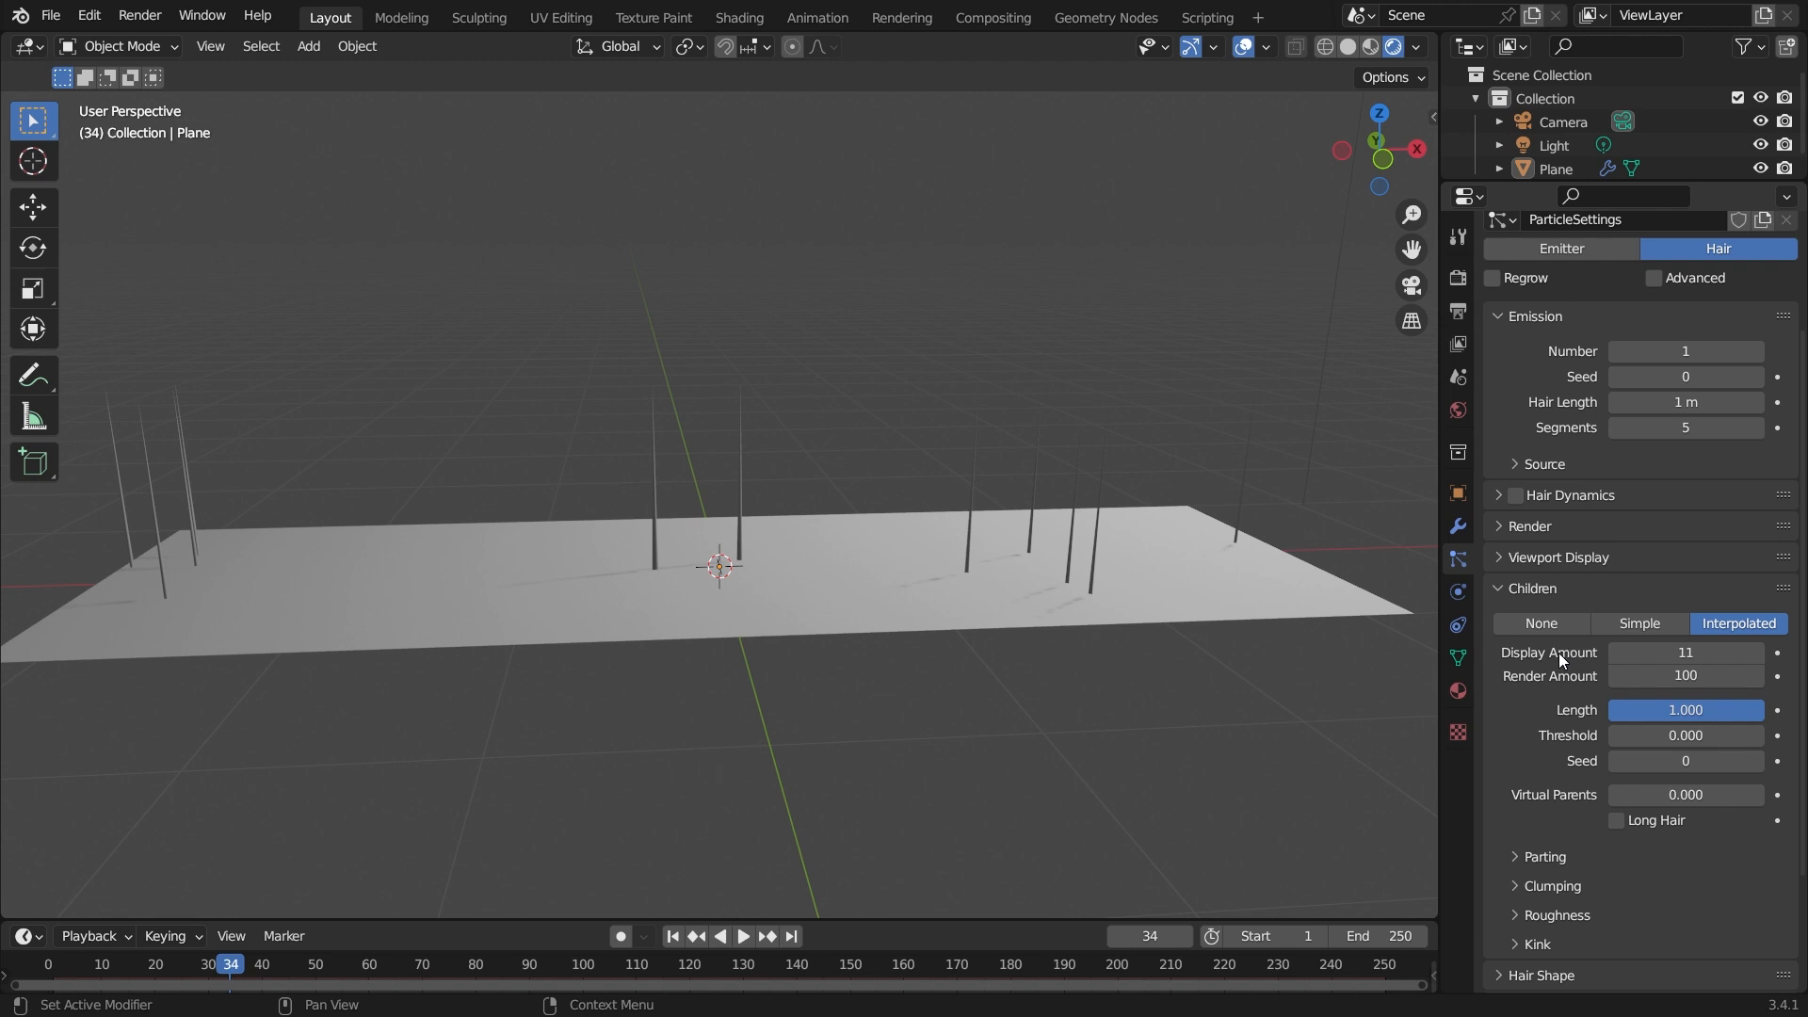
Select the plane and compare Simple and Interpolated children, ending on Interpolated.
{"action": "left_click", "coordinate": [1639, 623]}
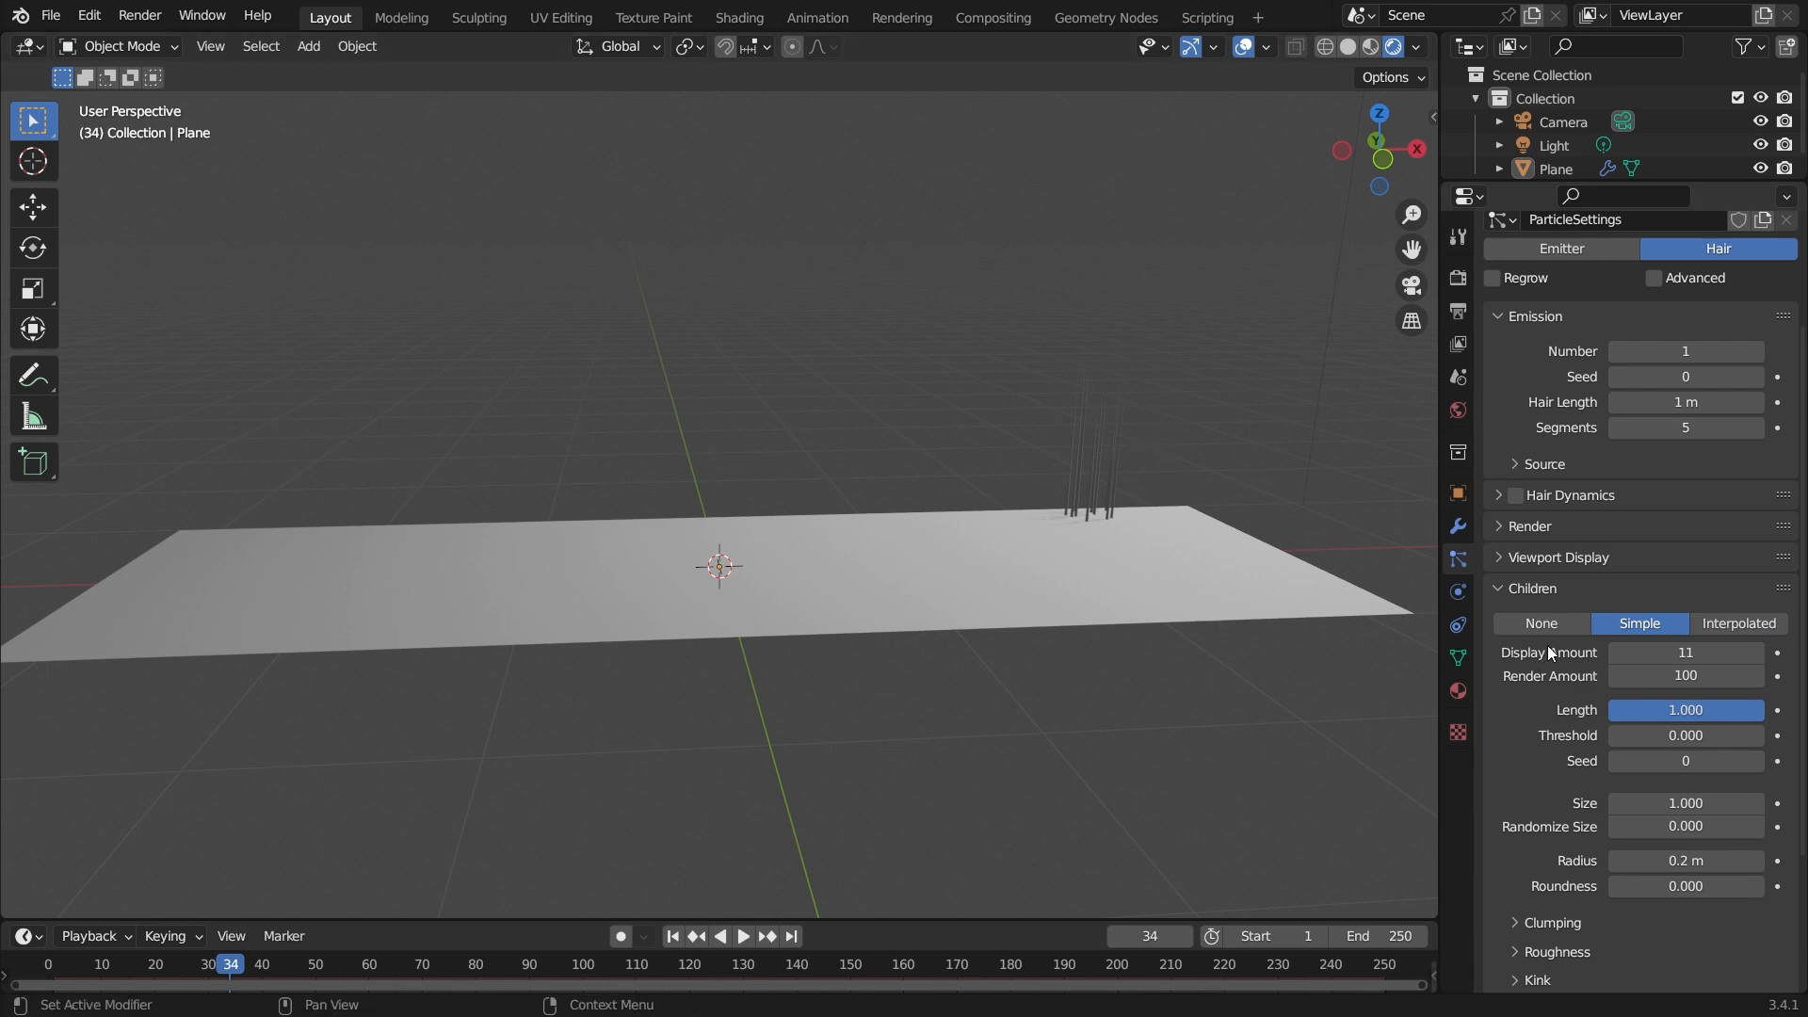
{"action": "left_click", "coordinate": [1744, 627]}
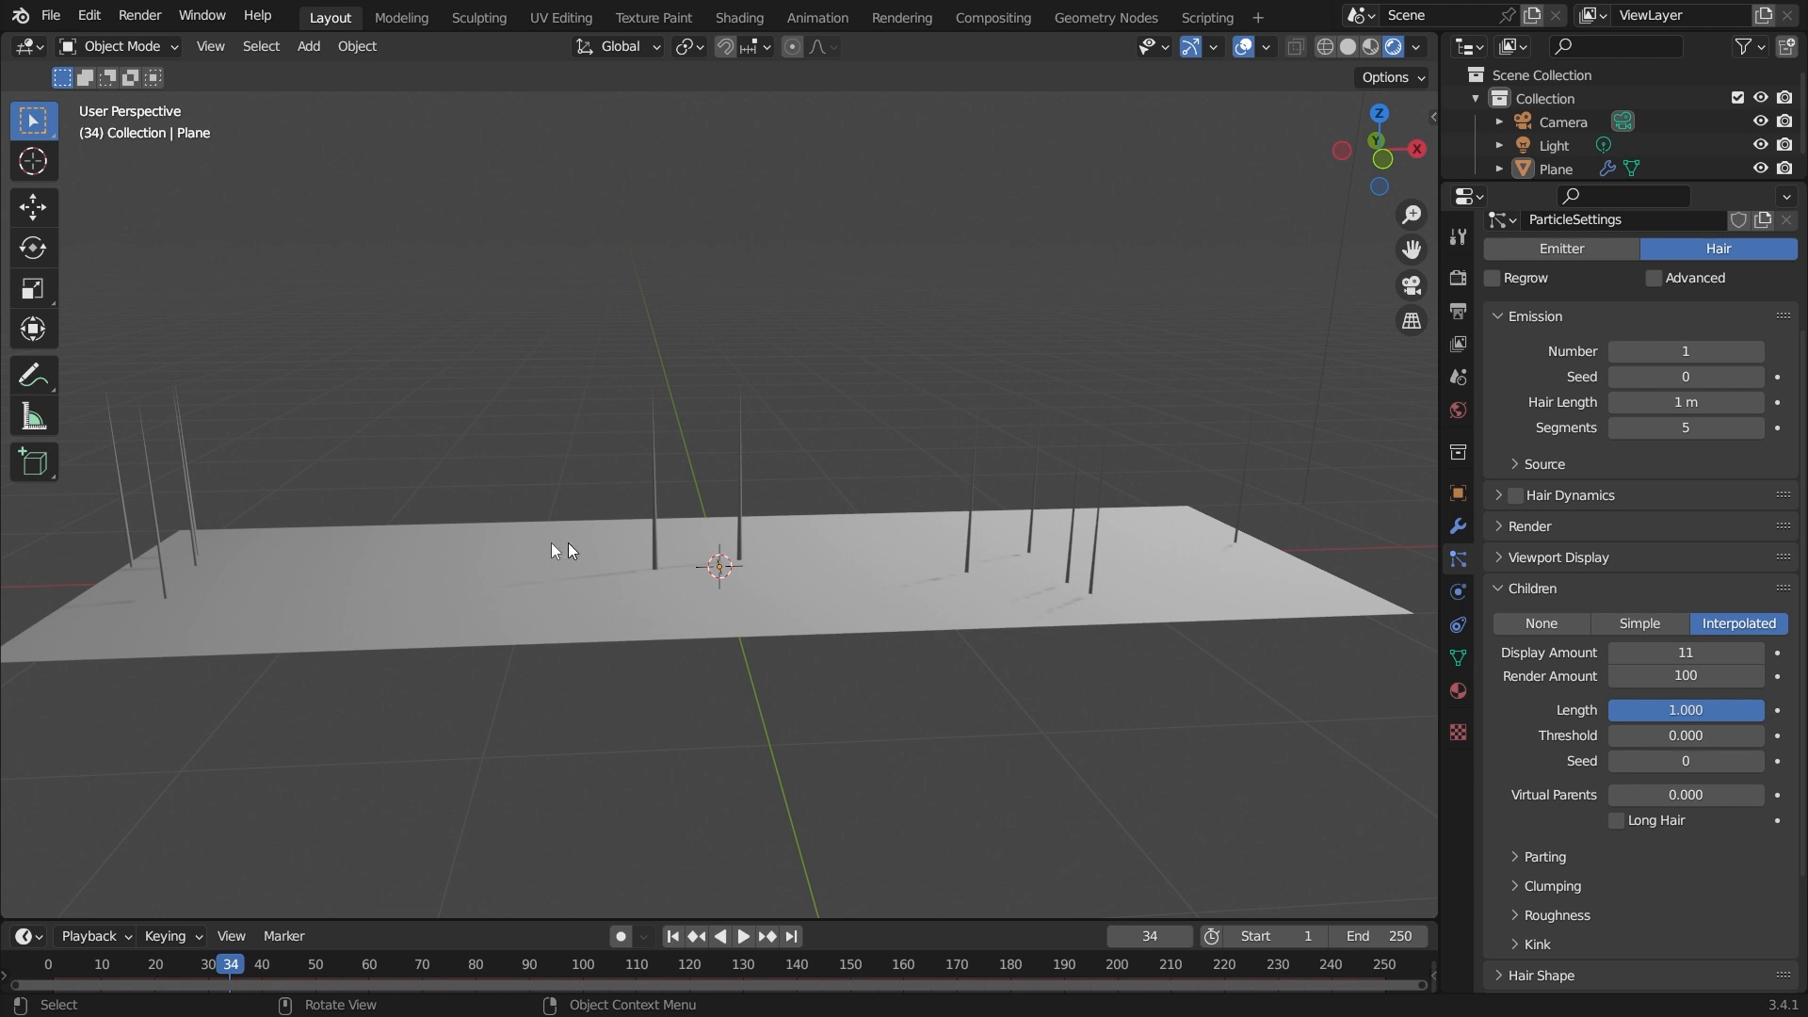
{"action": "left_click", "coordinate": [915, 569]}
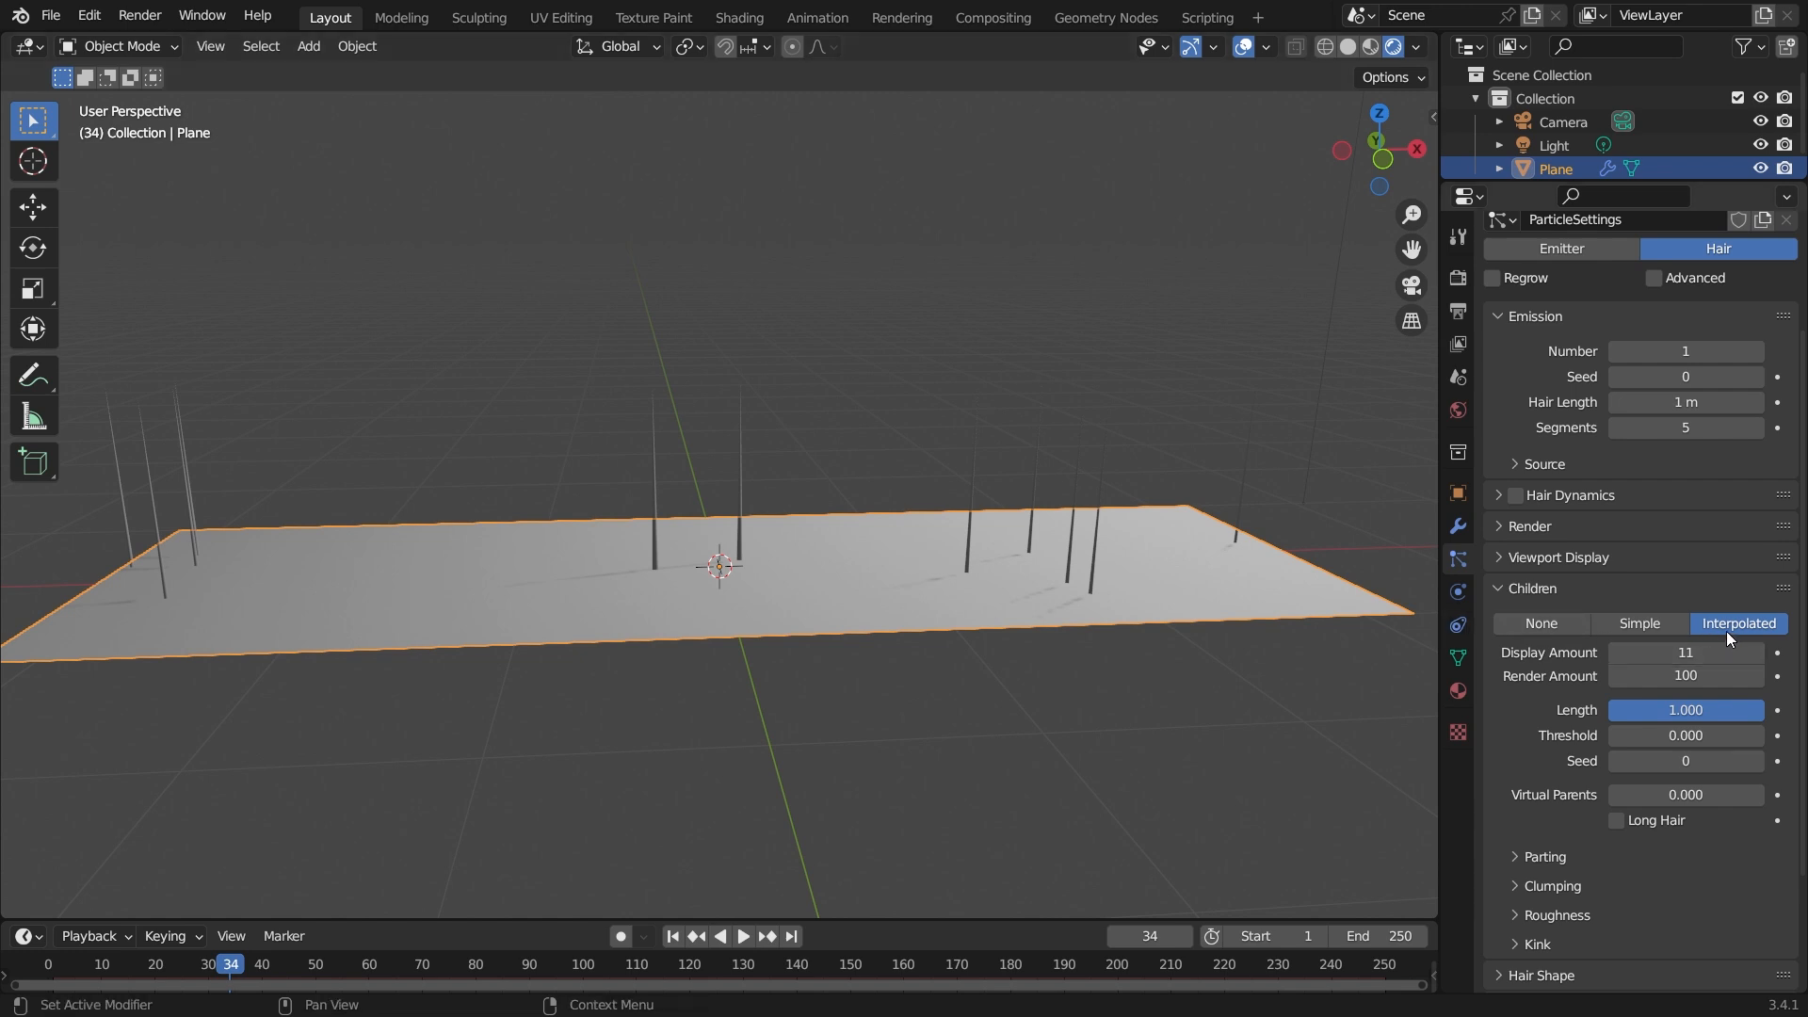
{"action": "middle_click_drag", "start_coordinate": [914, 541], "coordinate": [919, 572]}
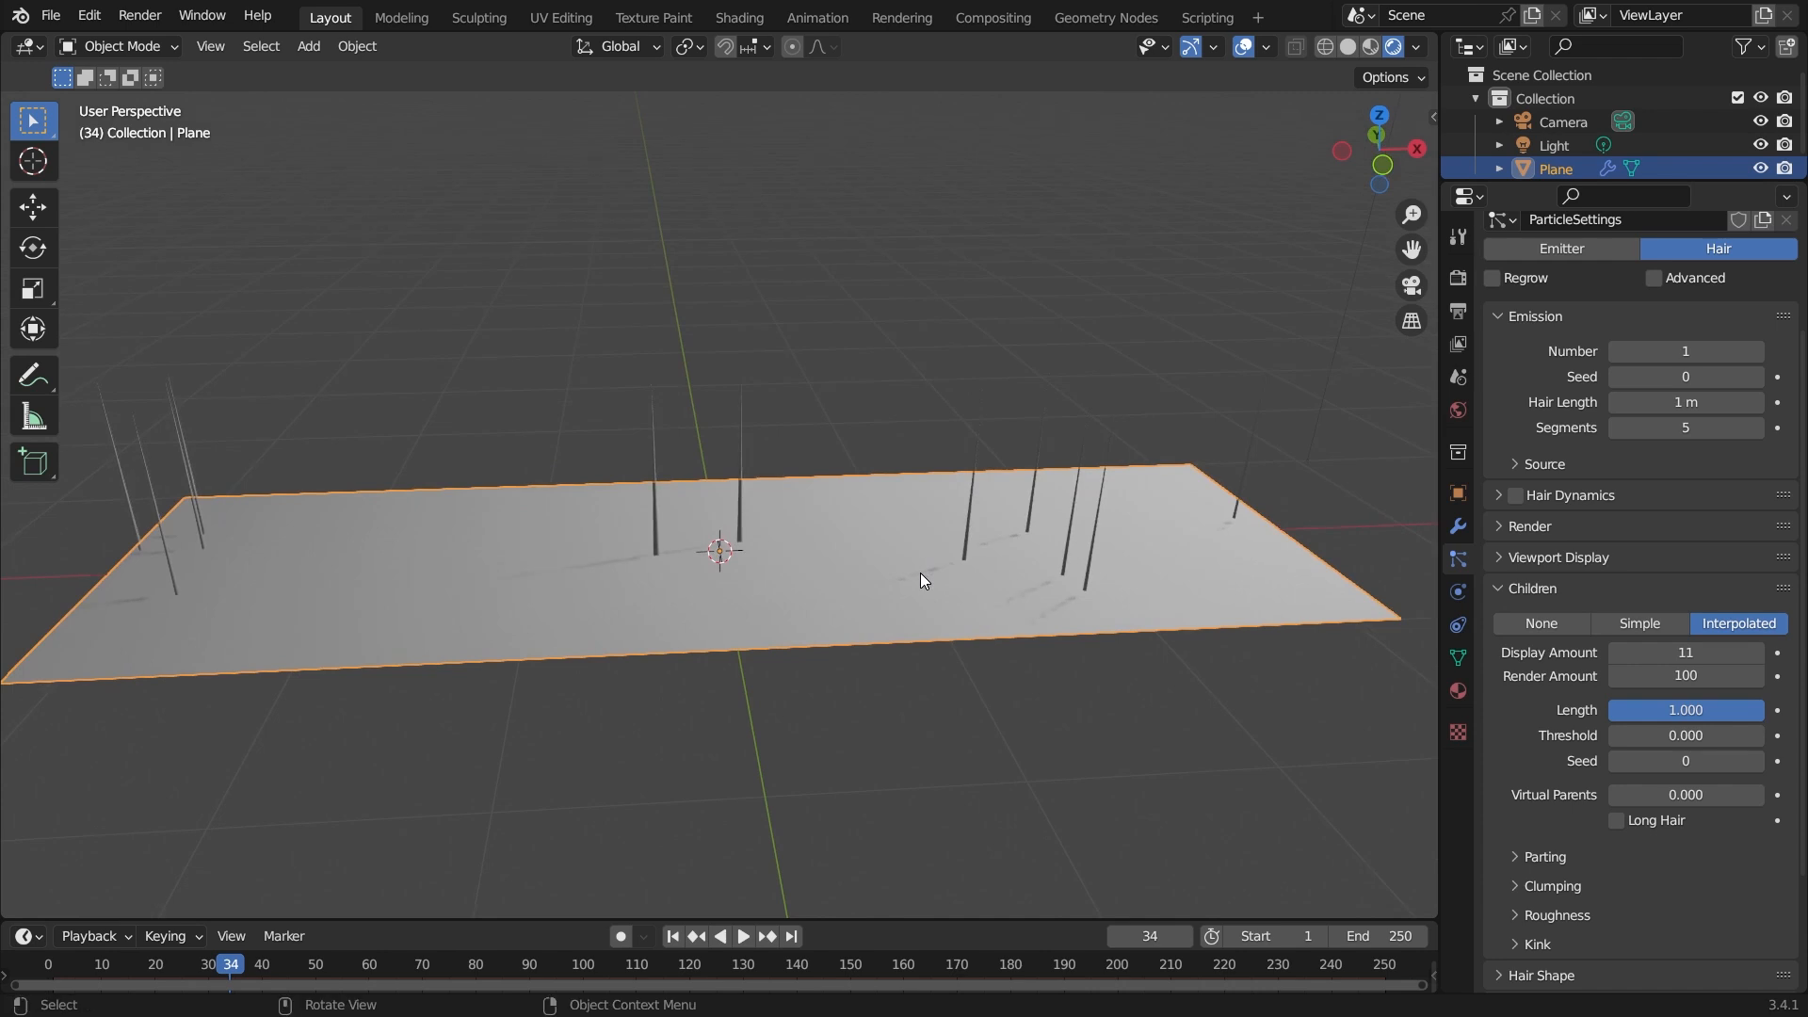
{"action": "left_click", "coordinate": [1654, 626]}
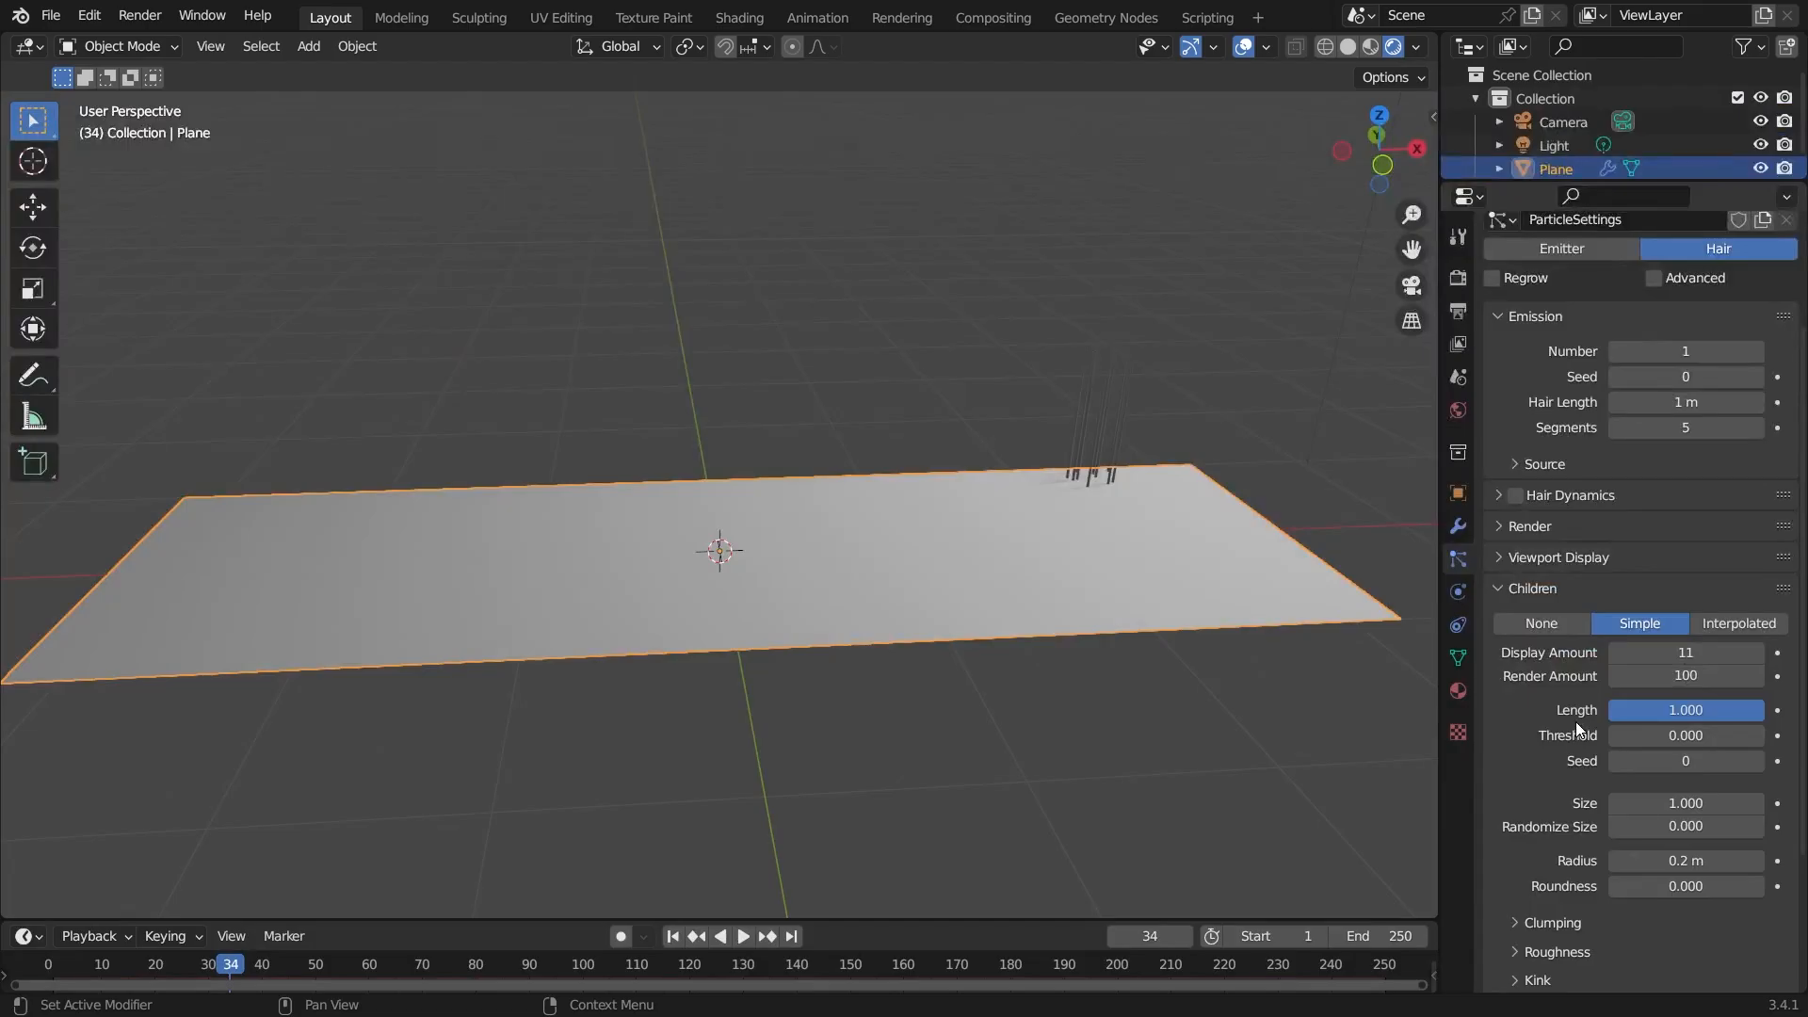
{"action": "scroll", "coordinate": [1258, 579], "scroll_direction": "up", "scroll_amount": 4}
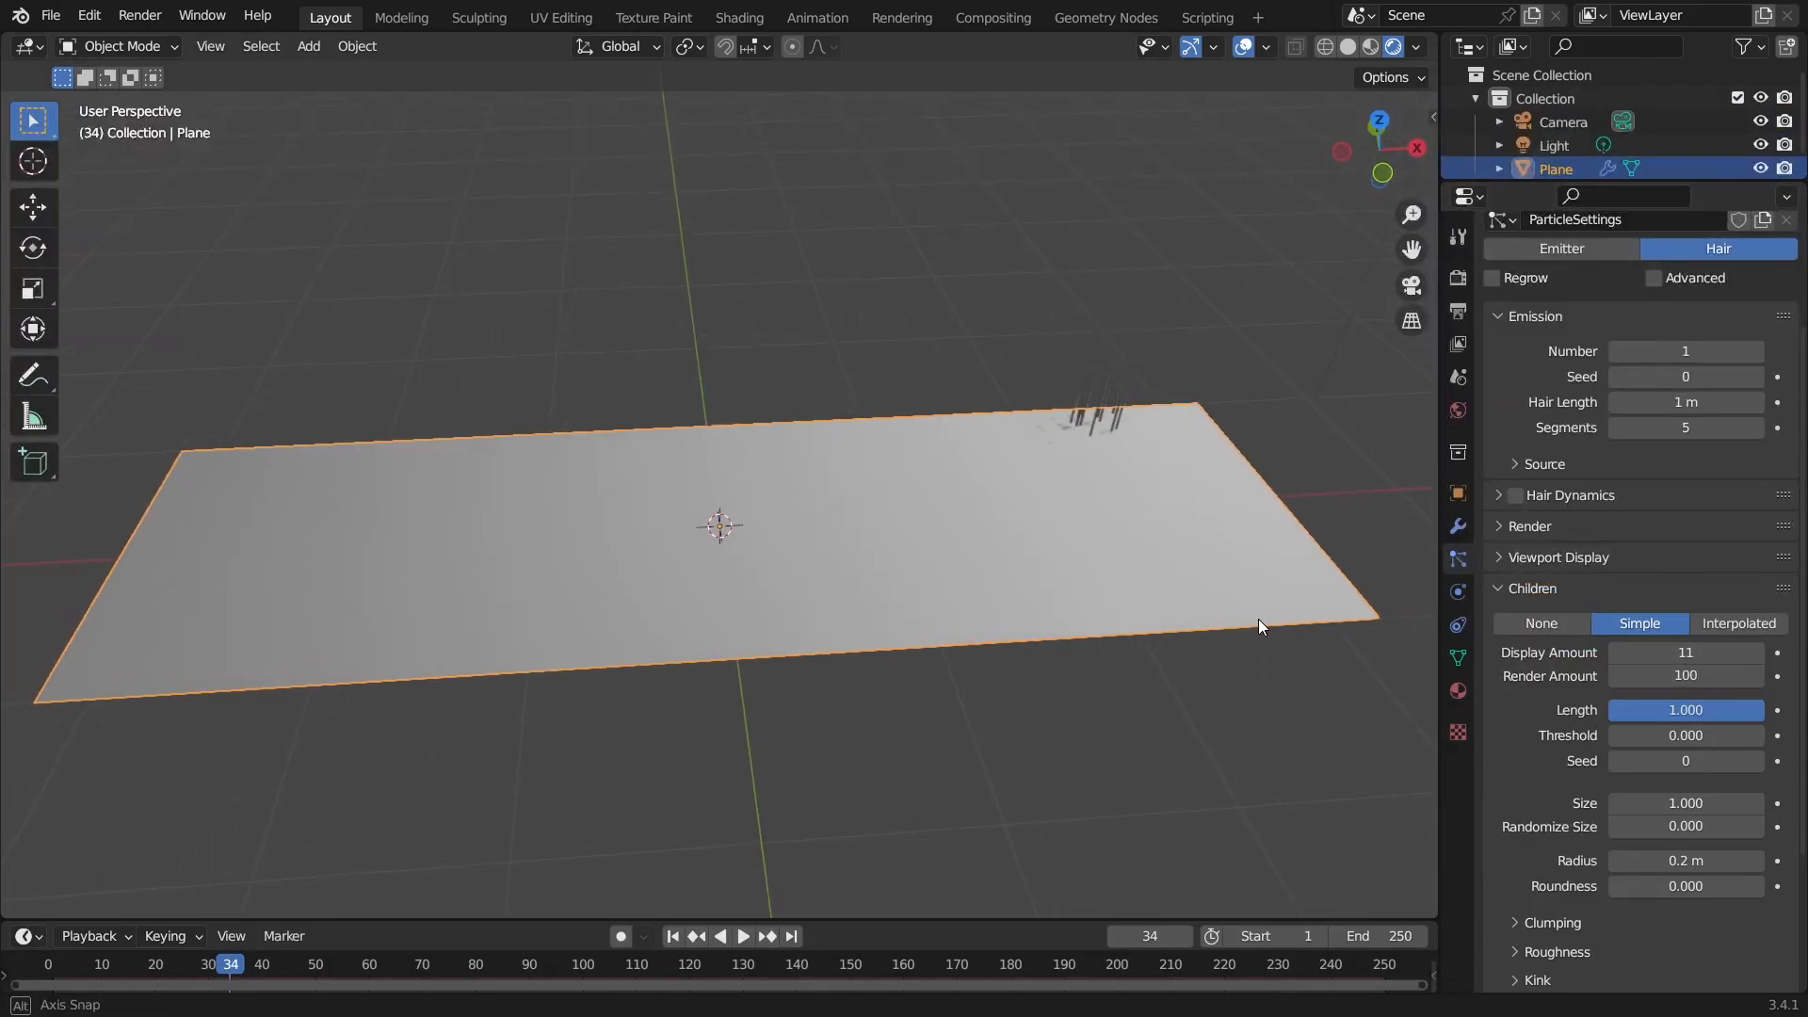
{"action": "middle_click_drag", "start_coordinate": [1263, 629], "coordinate": [1014, 684]}
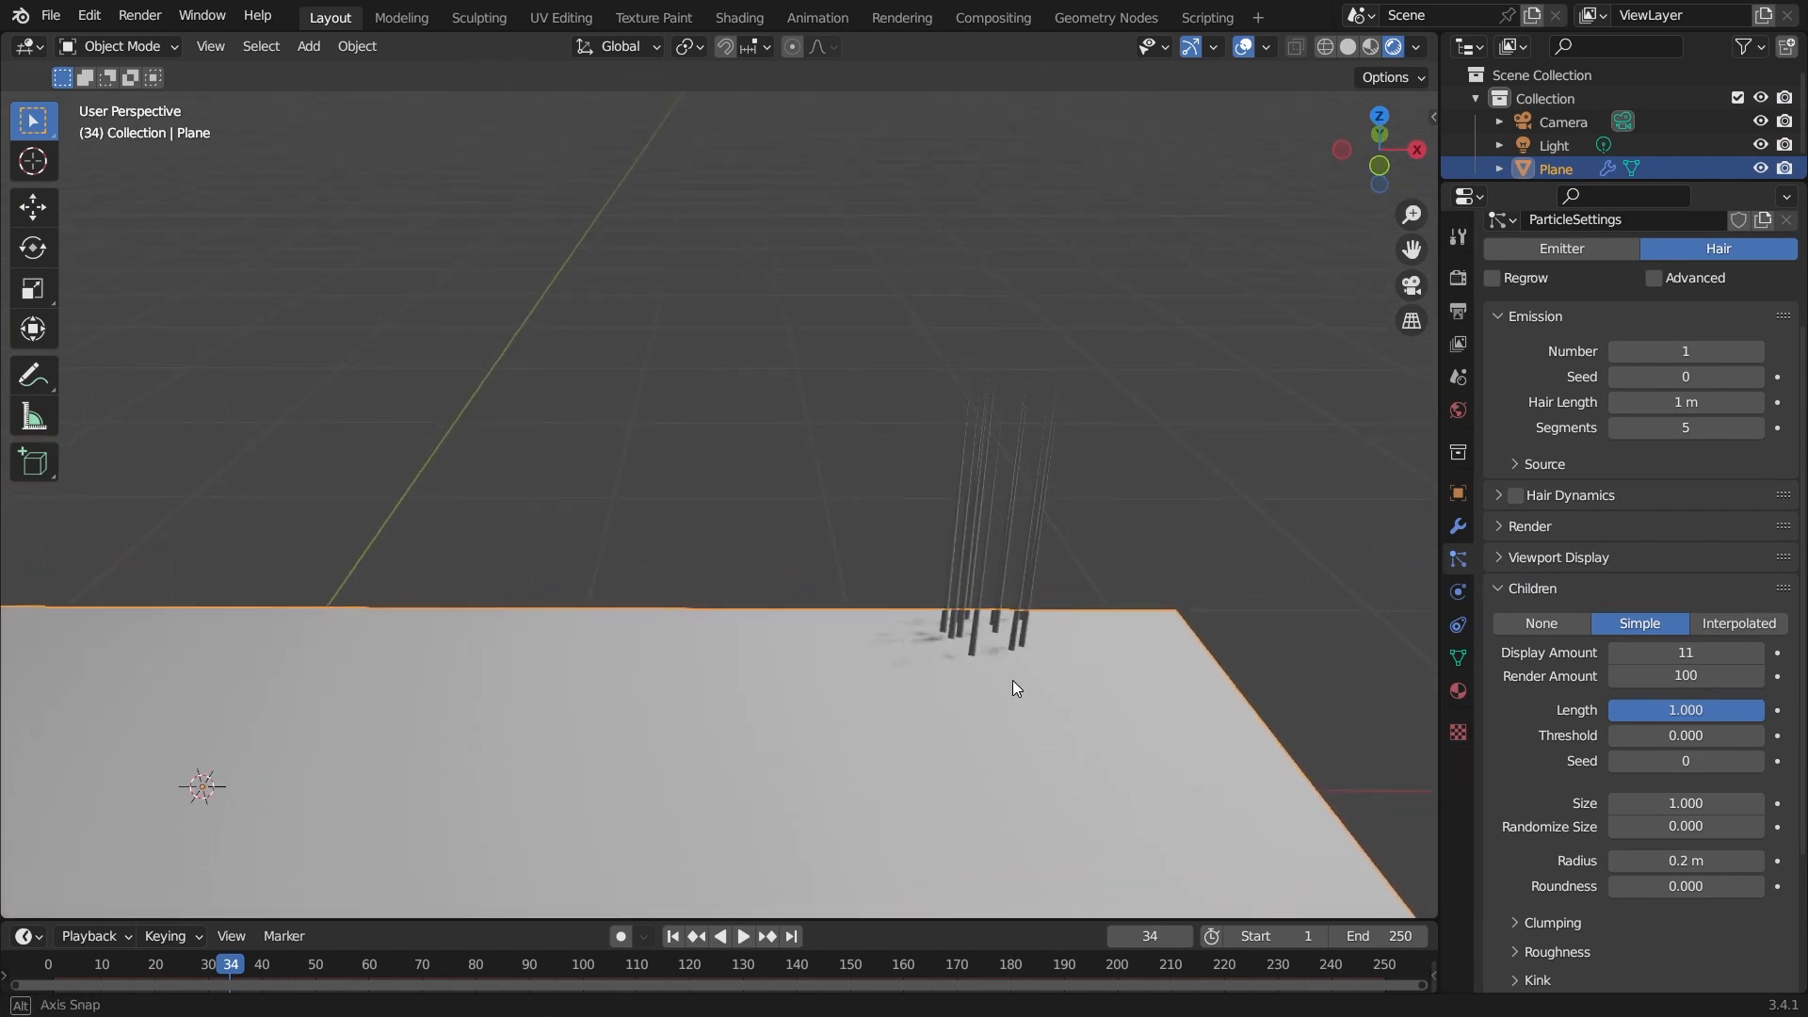
{"action": "left_click", "coordinate": [1760, 626]}
Set the hair length to 2 m.
{"action": "middle_click_drag", "start_coordinate": [912, 740], "coordinate": [980, 759]}
{"action": "scroll", "coordinate": [1155, 656], "scroll_direction": "up", "scroll_amount": 1}
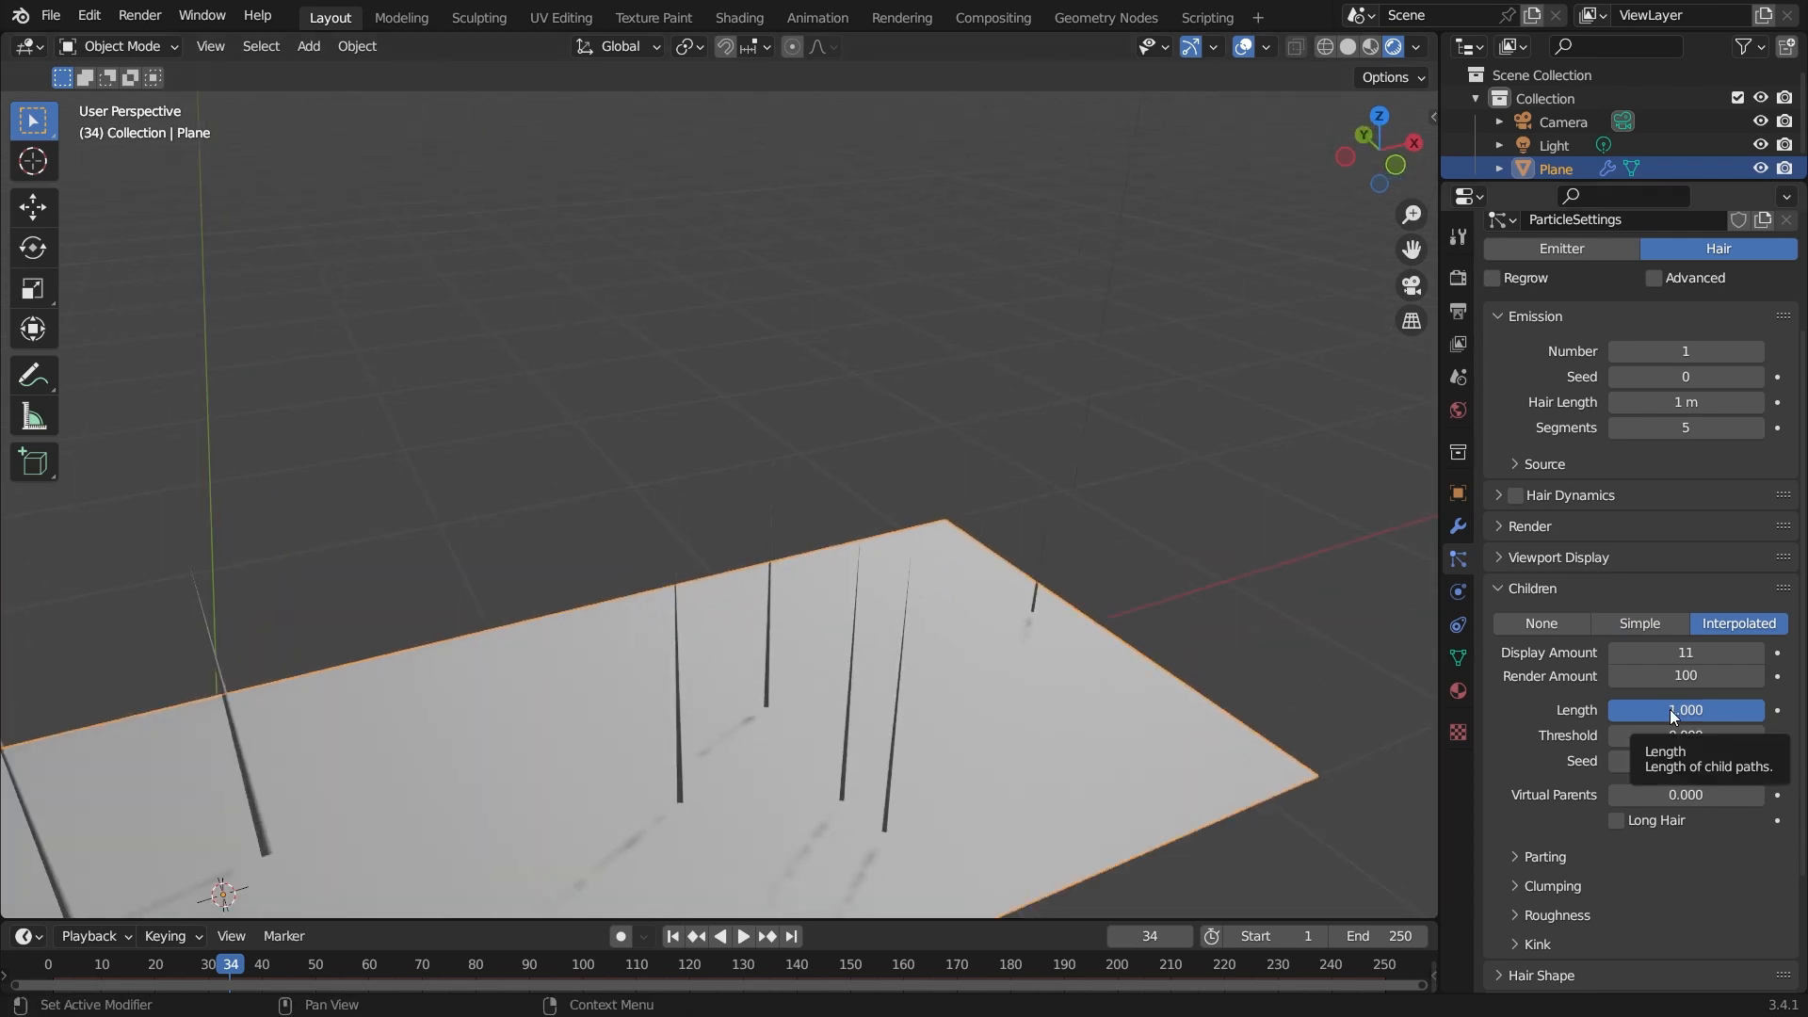
{"action": "middle_click_drag", "start_coordinate": [957, 791], "coordinate": [975, 560]}
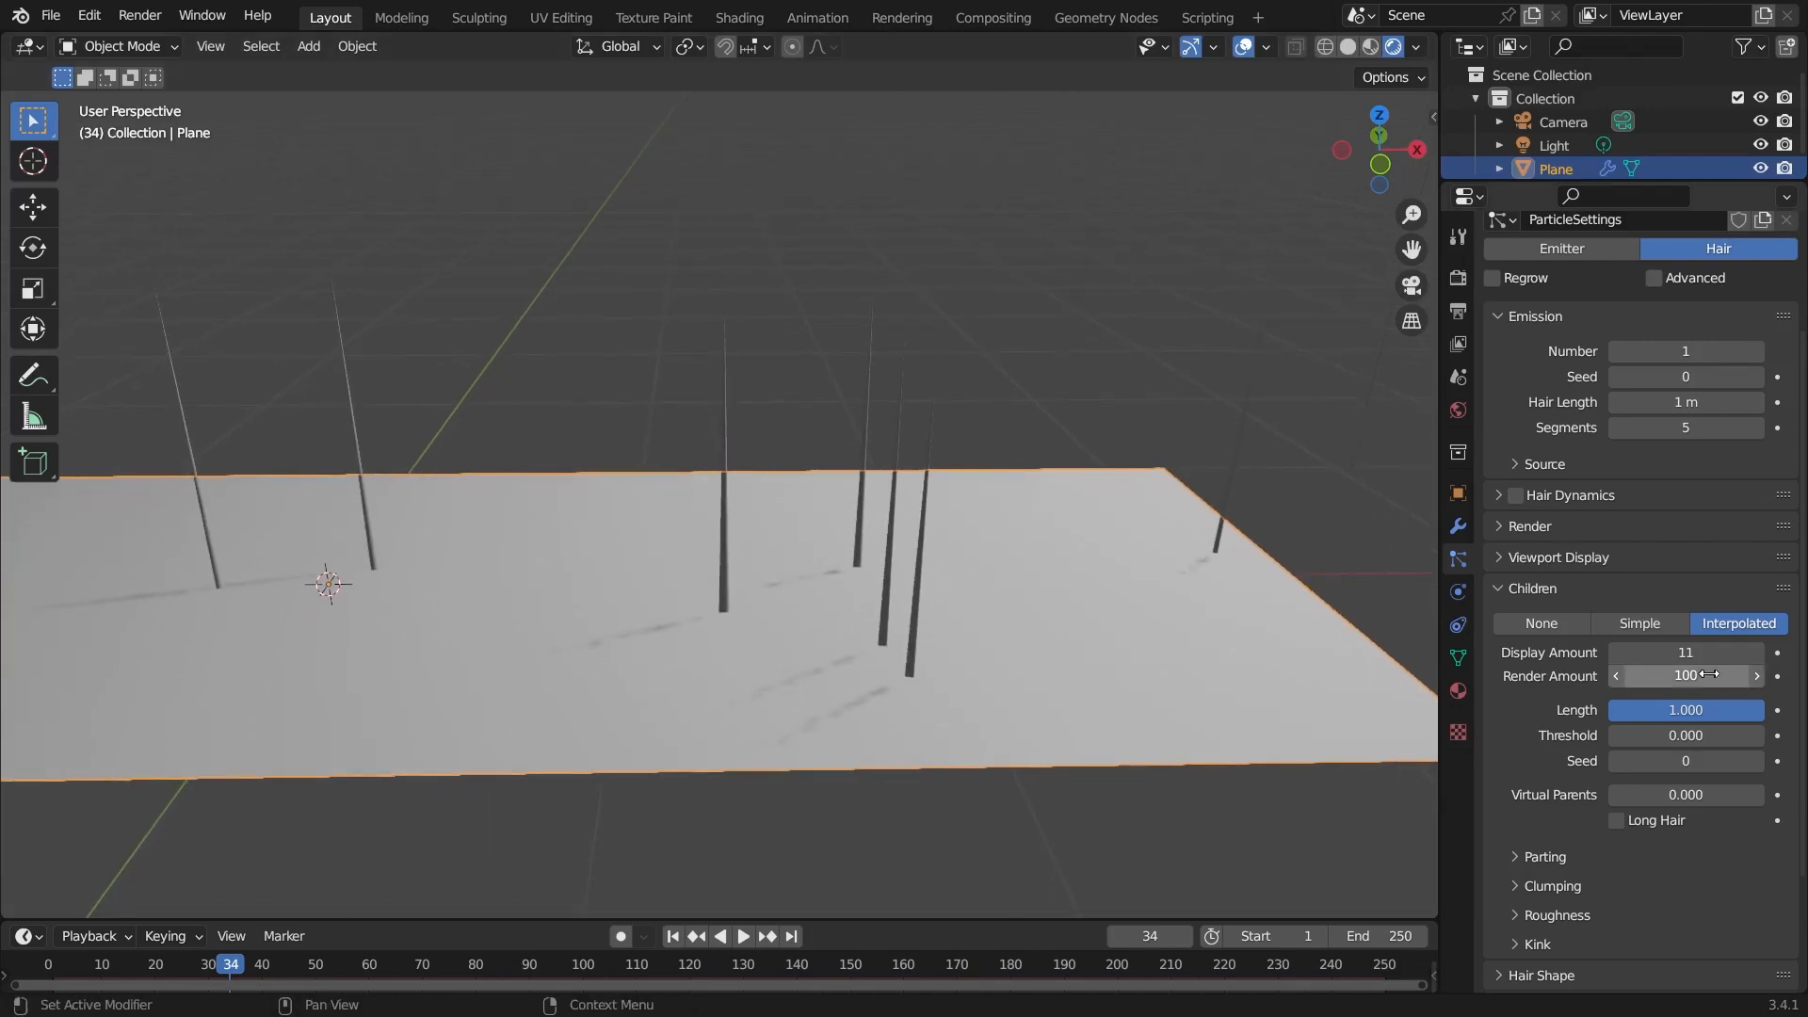
{"action": "left_click_drag", "start_coordinate": [1757, 717], "coordinate": [1565, 713]}
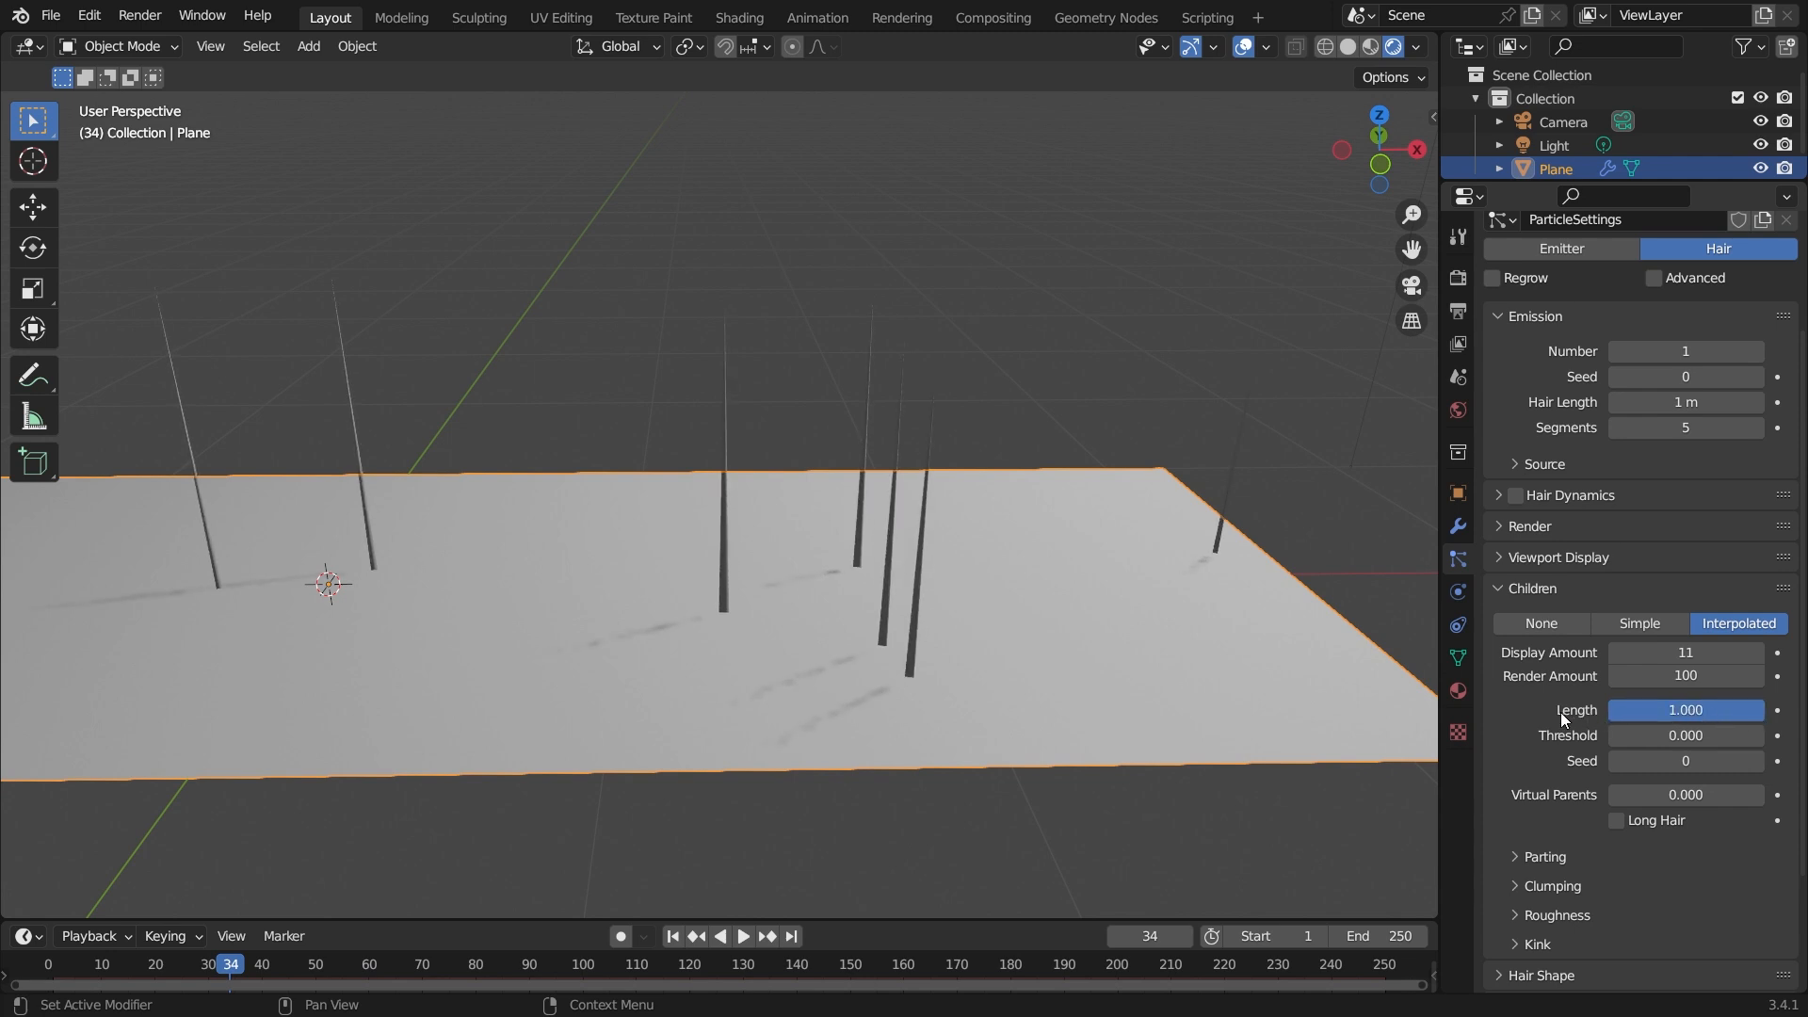
{"action": "scroll", "coordinate": [1564, 712], "scroll_direction": "up", "scroll_amount": 4}
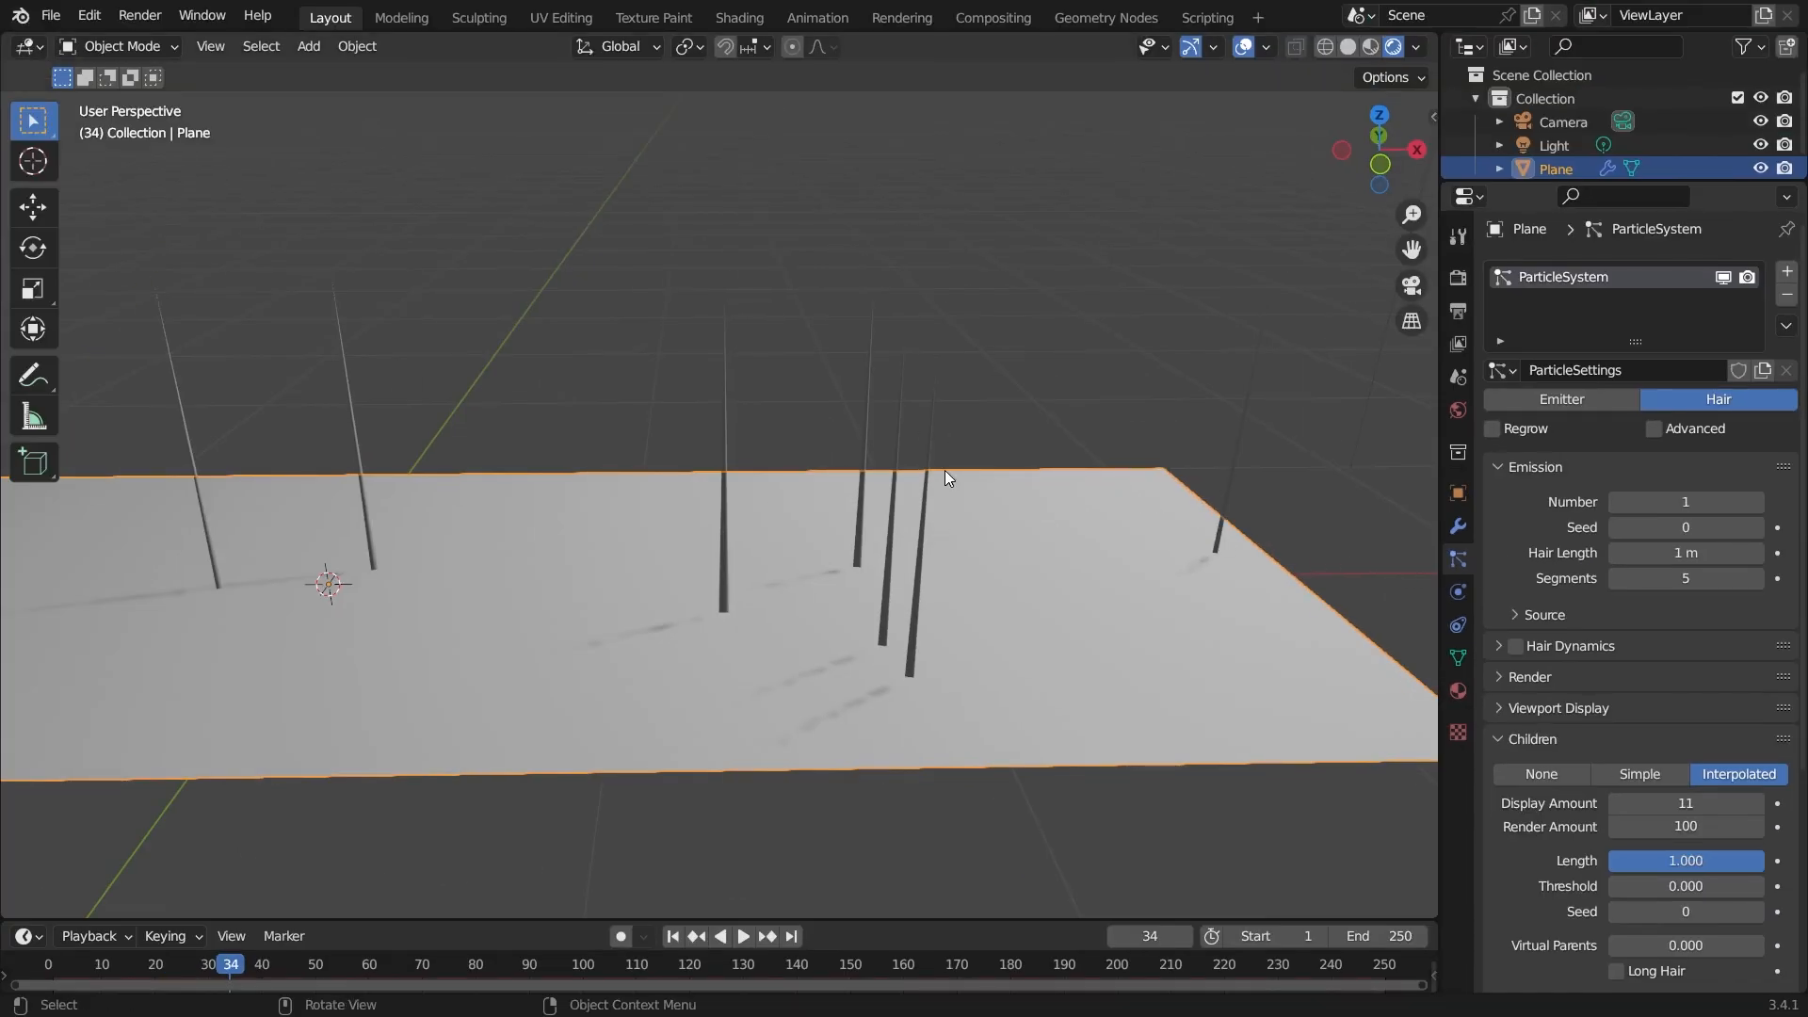
{"action": "left_click", "coordinate": [1707, 554]}
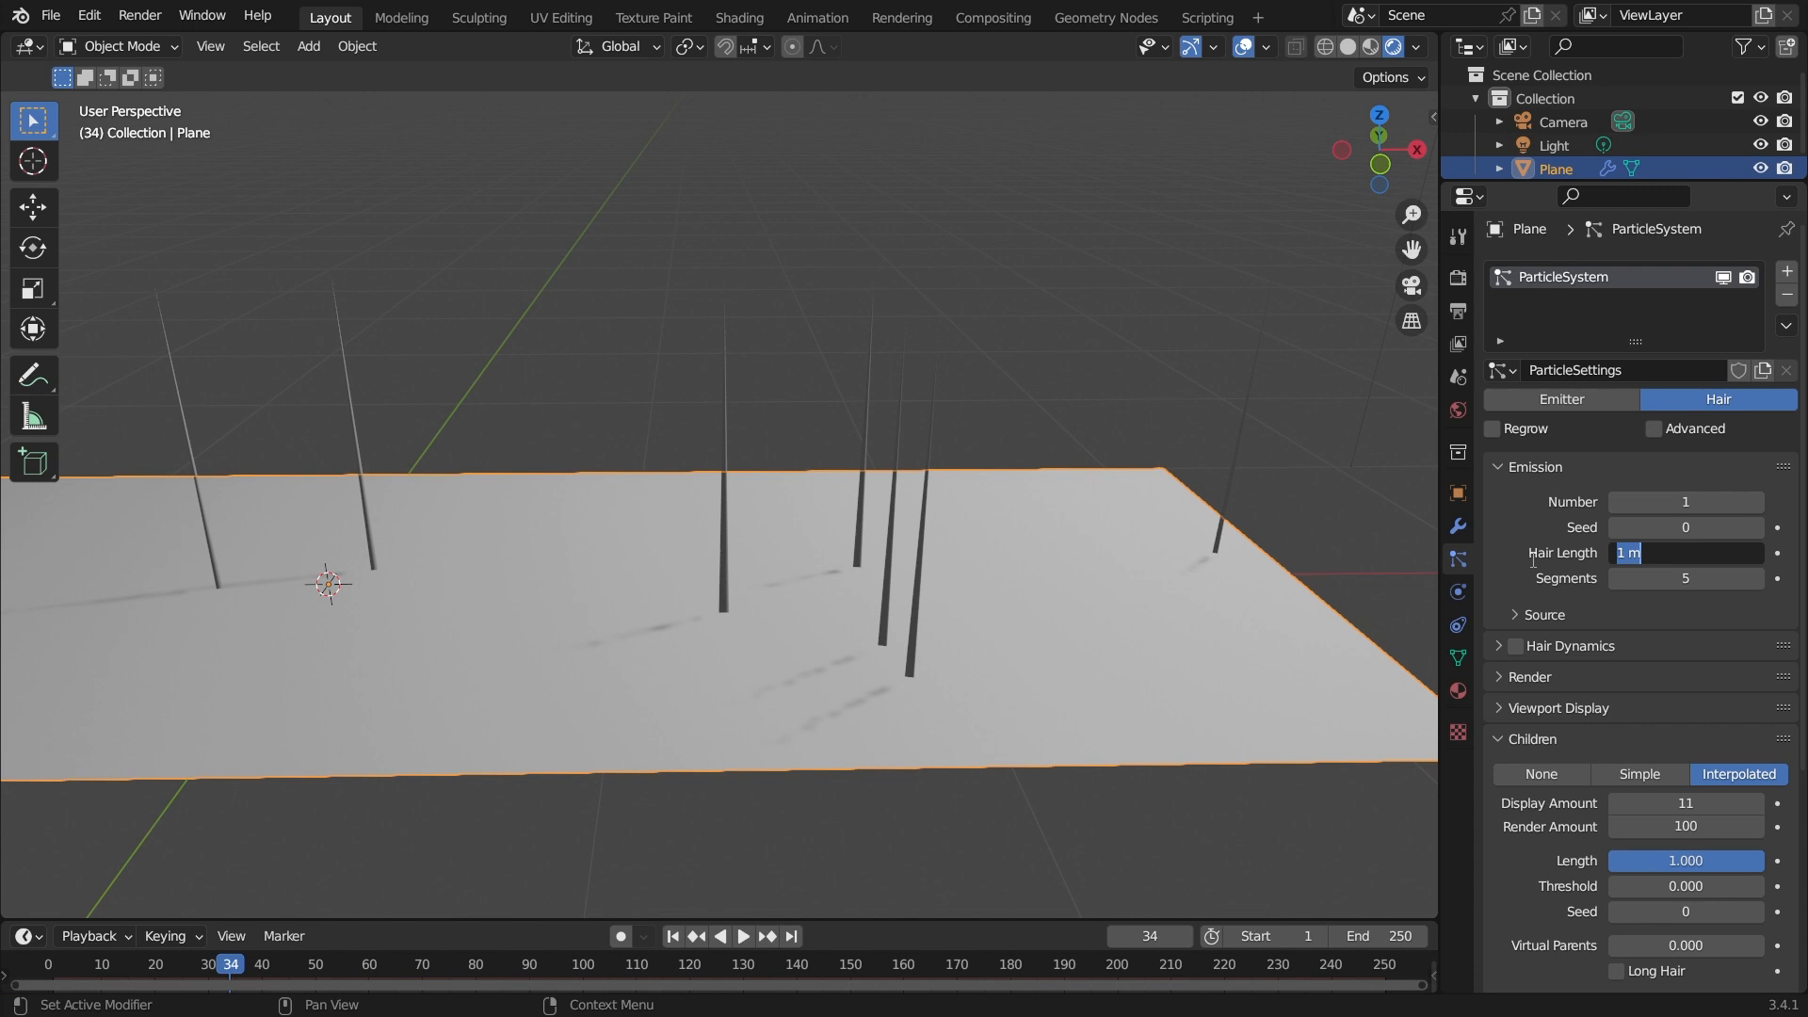
{"action": "type", "text": "2"}
{"action": "key", "text": "Return"}
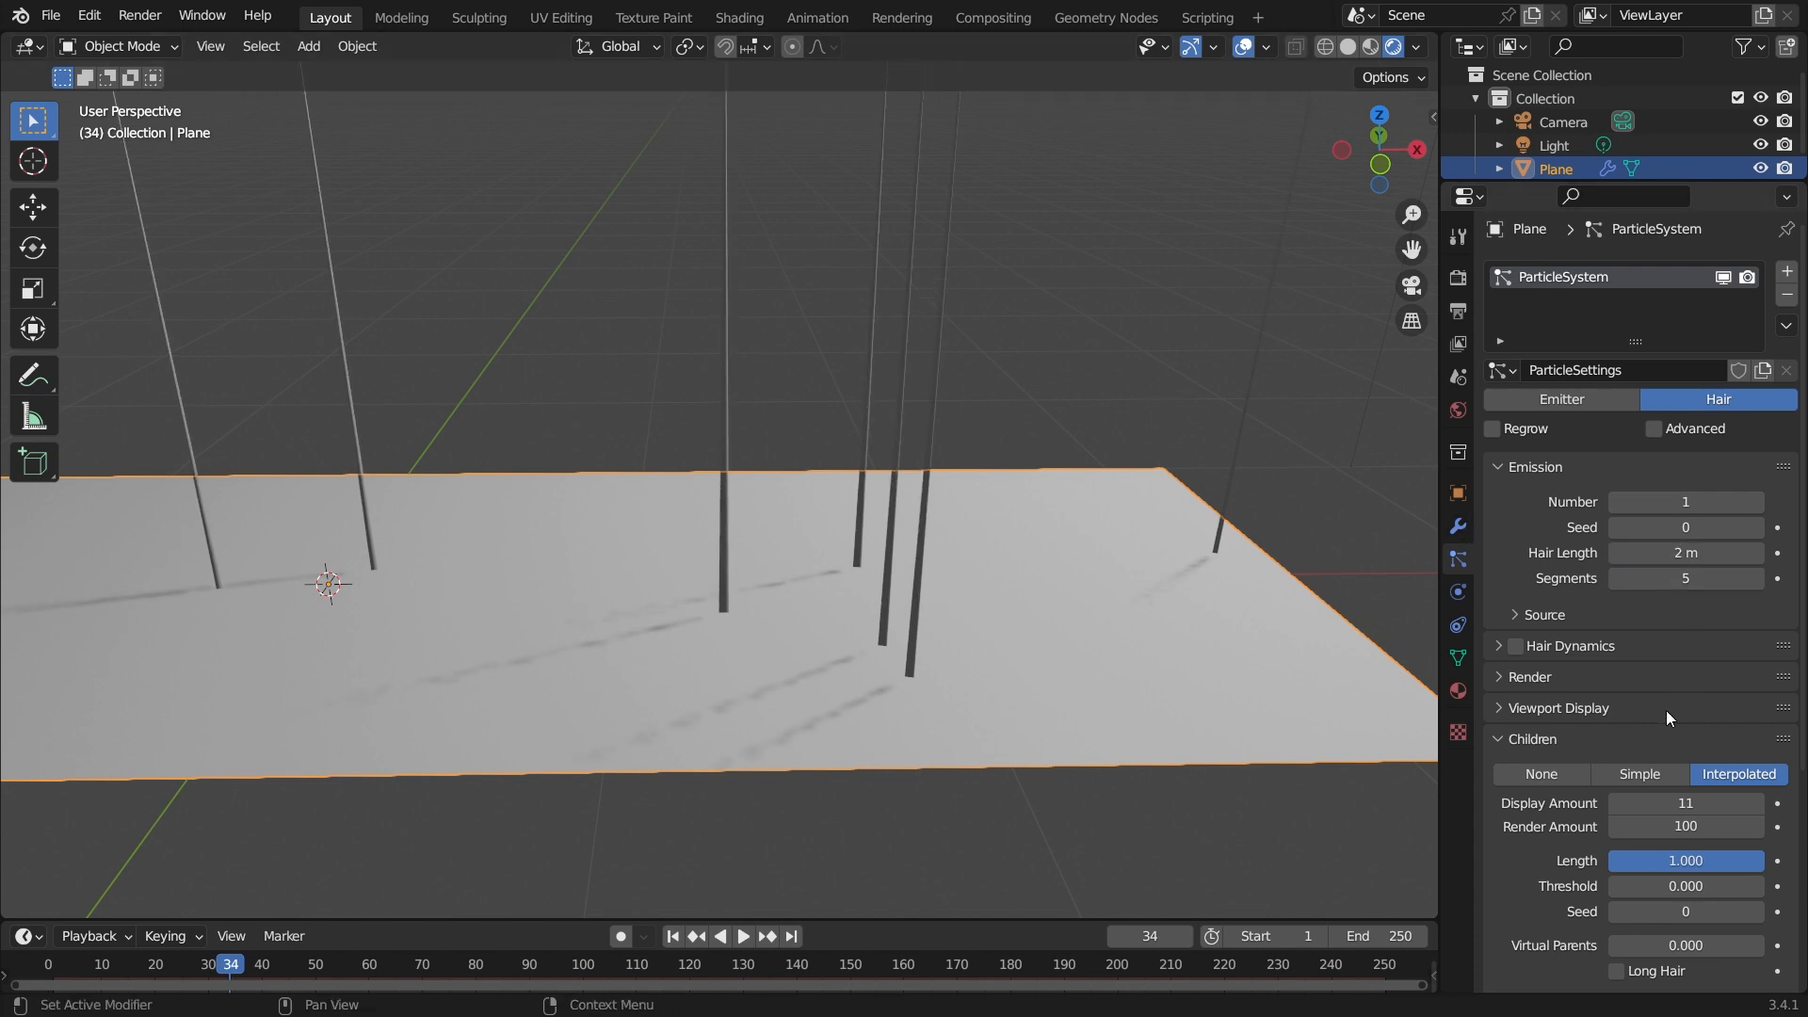
Set the hair length back to 1 m.
{"action": "scroll", "coordinate": [1665, 710], "scroll_direction": "down", "scroll_amount": 5}
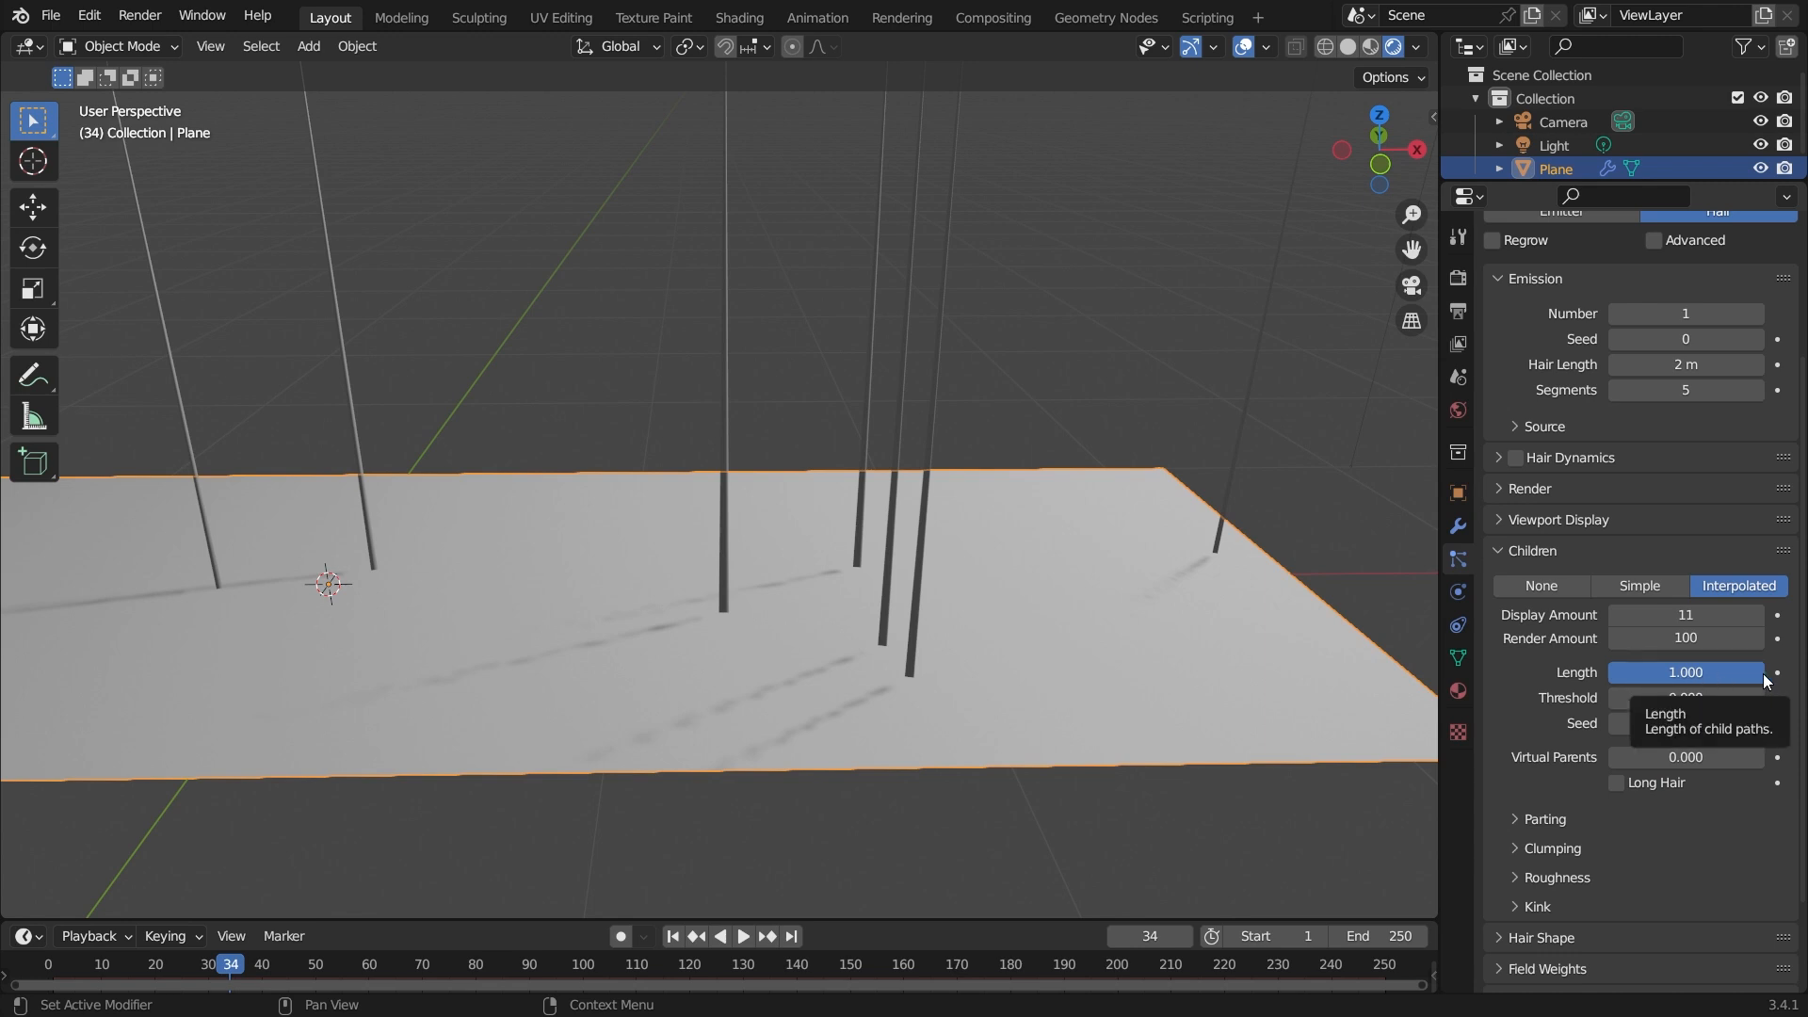
{"action": "mouse_move", "coordinate": [1766, 680]}
{"action": "left_mouse_down"}
{"action": "mouse_move", "coordinate": [1611, 673]}
{"action": "mouse_move", "coordinate": [1771, 680]}
{"action": "left_mouse_up"}
{"action": "left_click", "coordinate": [1687, 362]}
{"action": "type", "text": "1"}
{"action": "key", "text": "Return"}
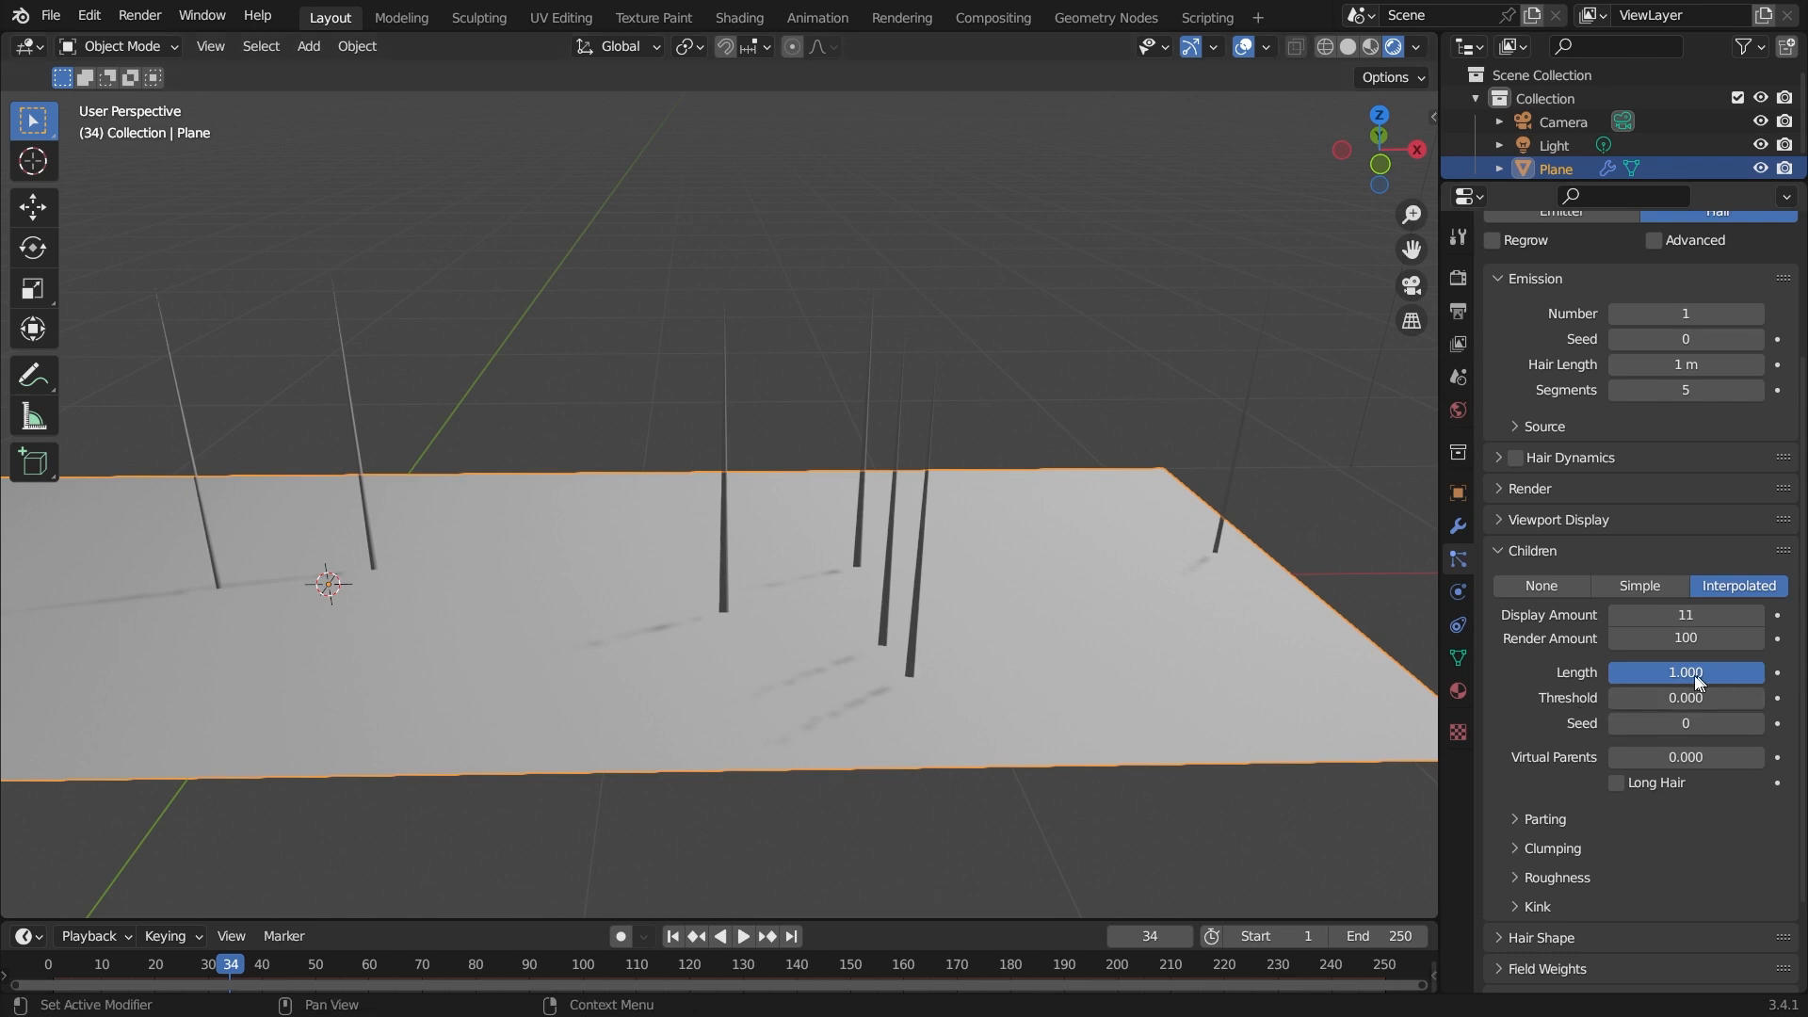
Open and close the Kink and Roughness subpanels of the children settings.
{"action": "middle_click_drag", "start_coordinate": [1025, 560], "coordinate": [795, 562]}
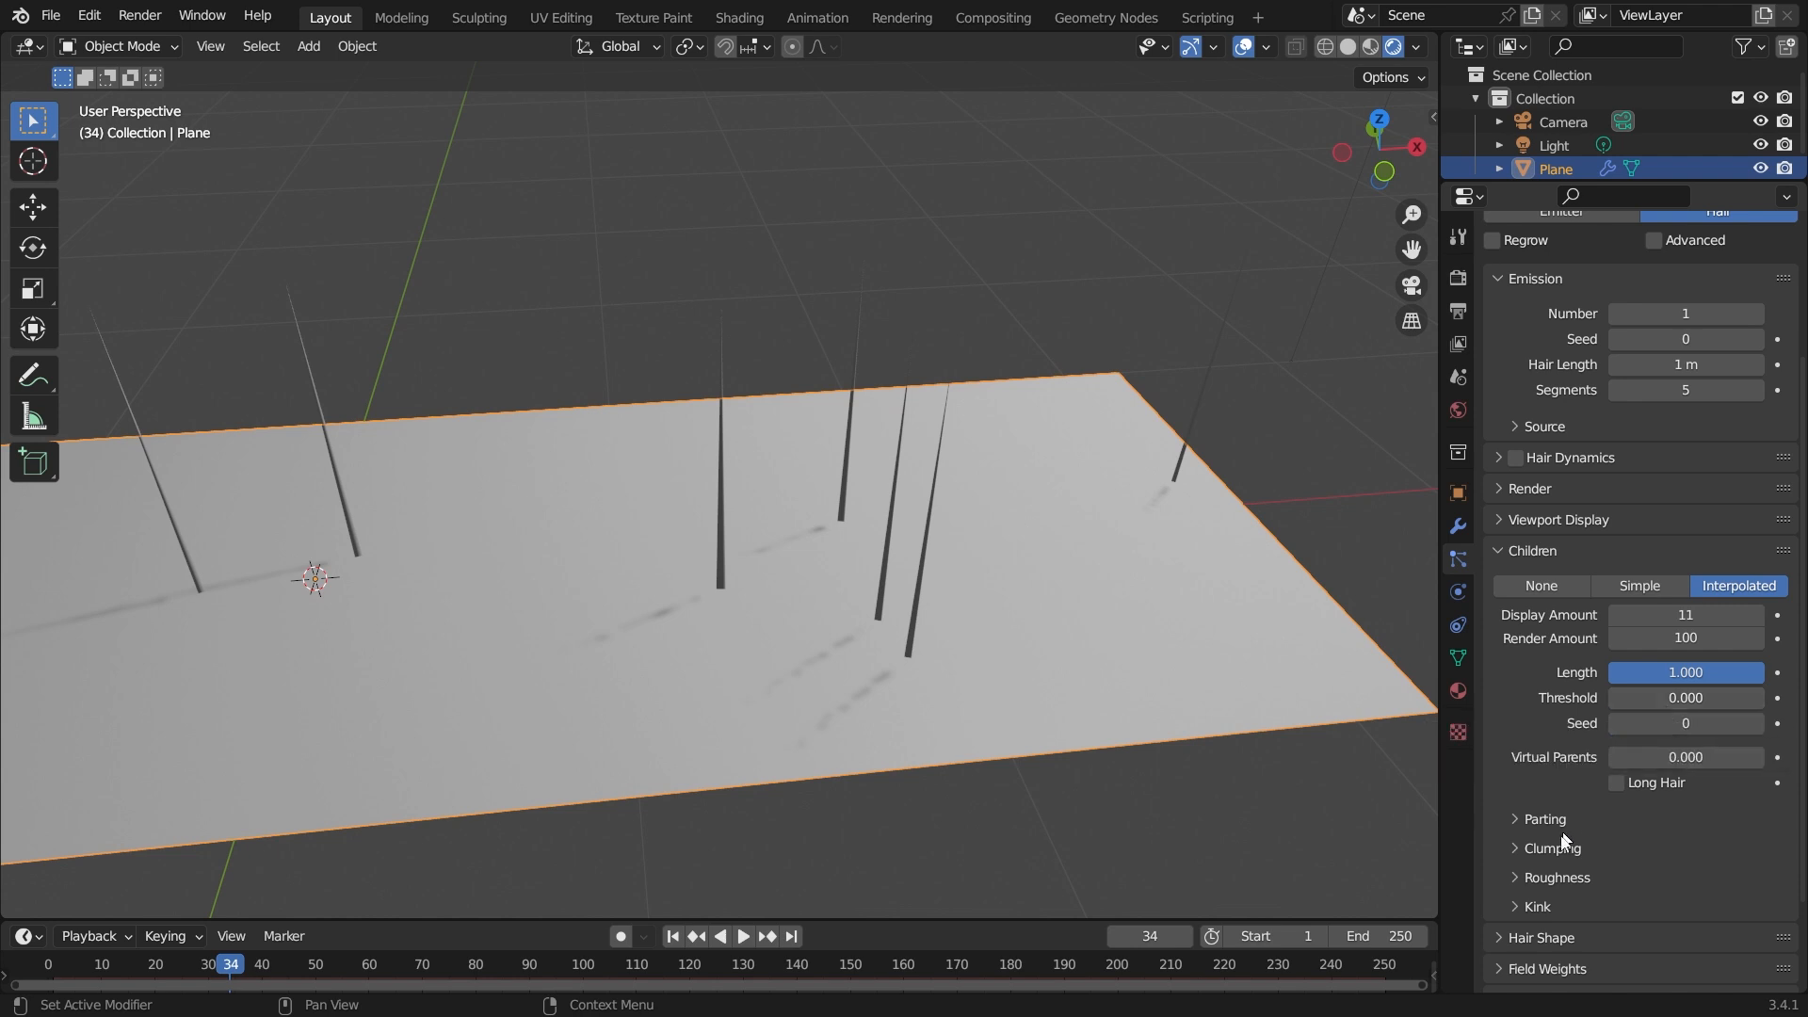
{"action": "left_click", "coordinate": [1530, 908]}
{"action": "left_click", "coordinate": [1530, 908]}
{"action": "left_click", "coordinate": [1562, 880]}
{"action": "left_click", "coordinate": [1562, 880]}
{"action": "scroll", "coordinate": [842, 686], "scroll_direction": "up", "scroll_amount": 2}
{"action": "middle_click_drag", "start_coordinate": [842, 686], "coordinate": [874, 680]}
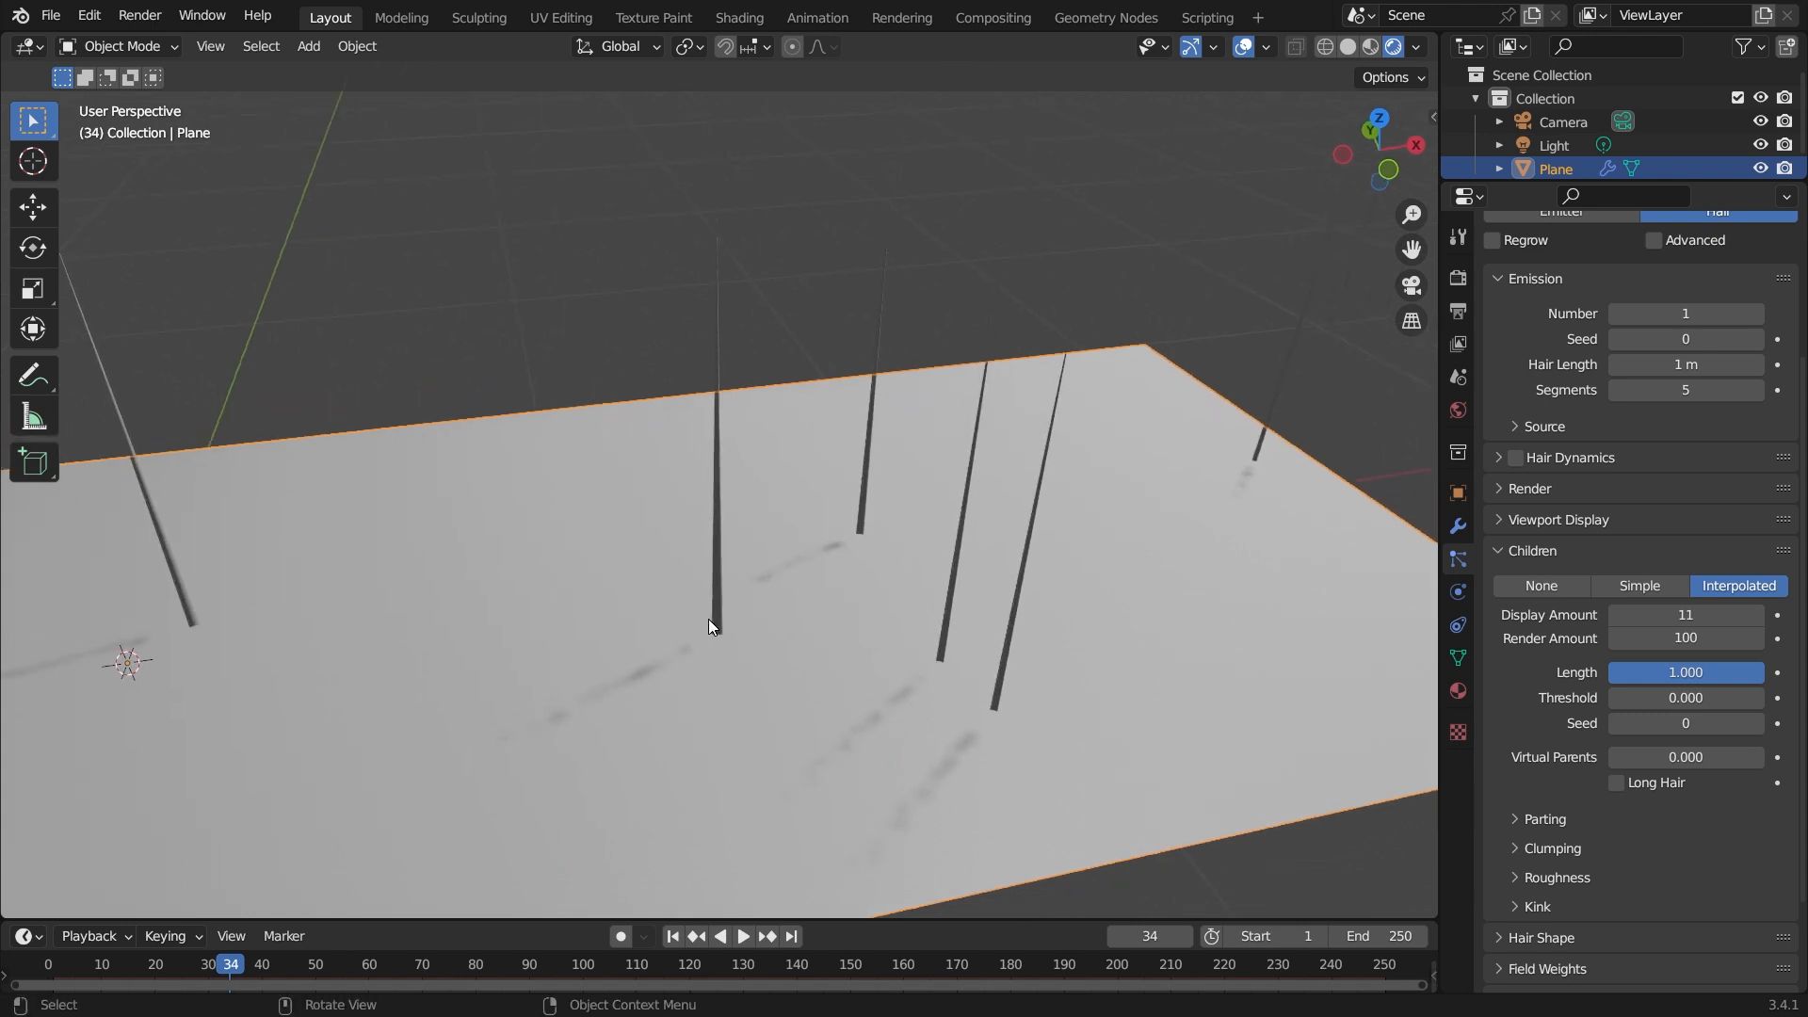
{"action": "middle_click_drag", "start_coordinate": [849, 614], "coordinate": [1183, 668]}
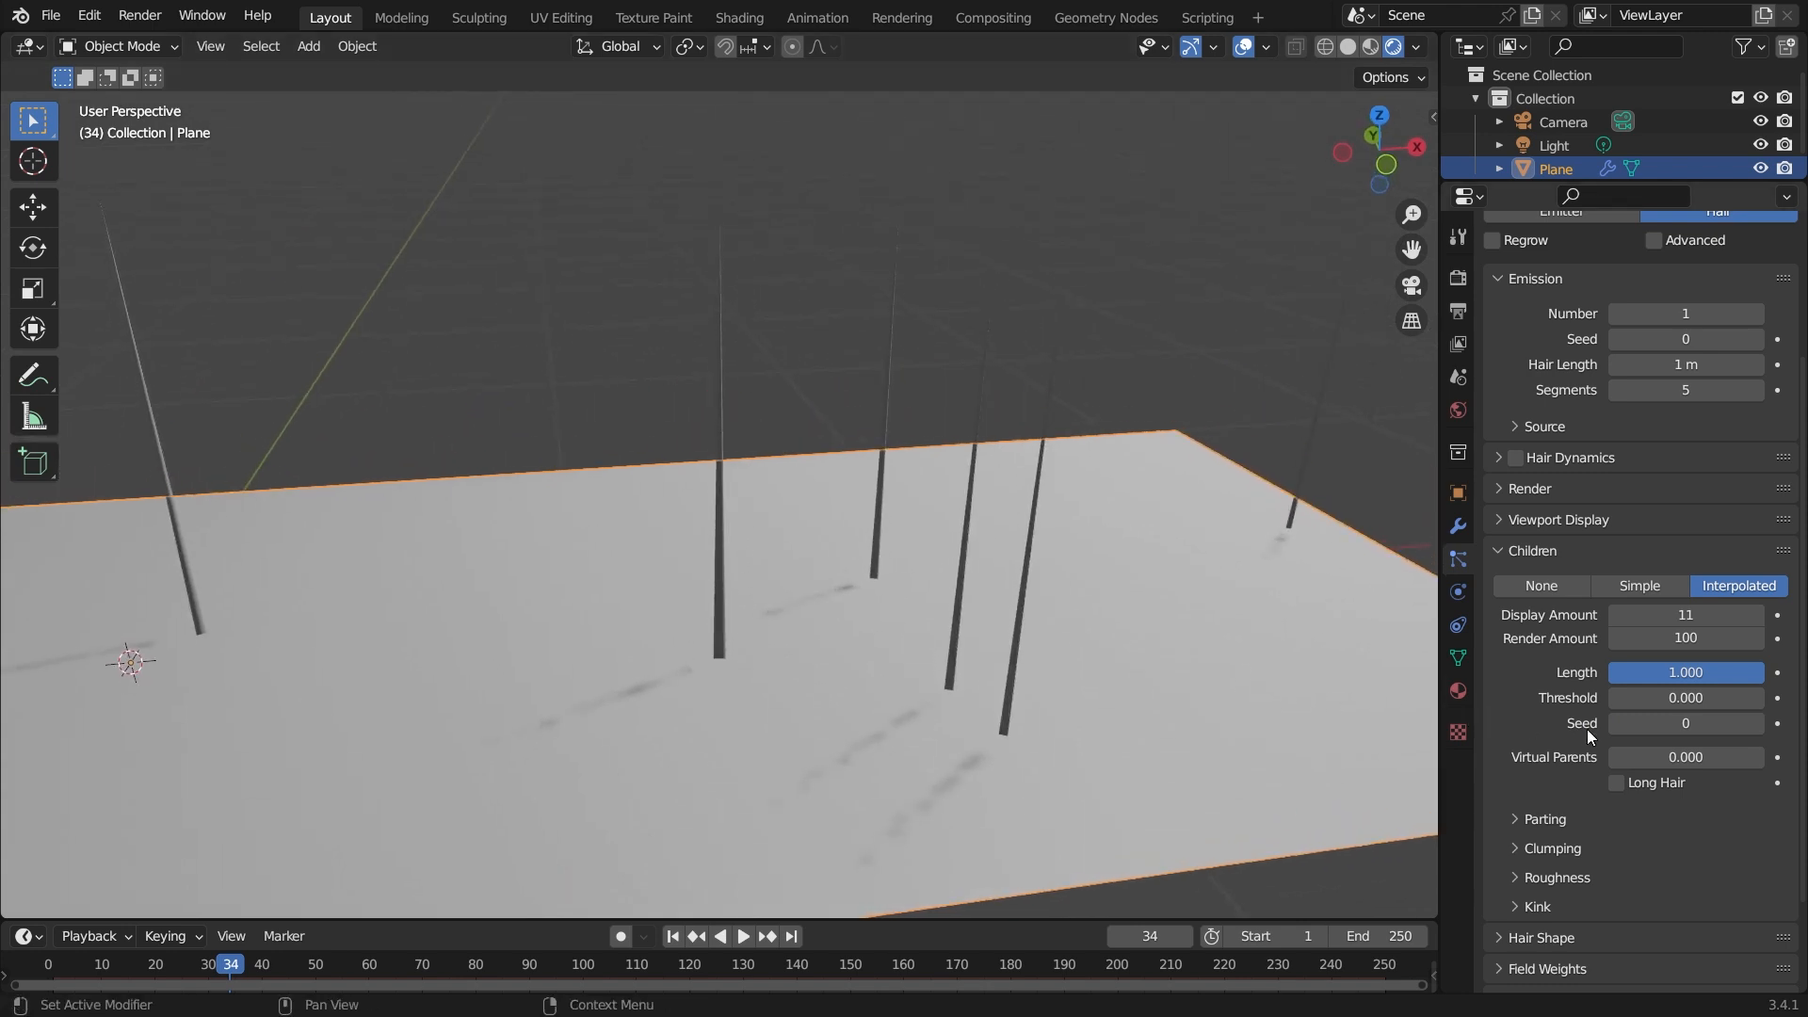
{"action": "middle_click_drag", "start_coordinate": [842, 757], "coordinate": [860, 715]}
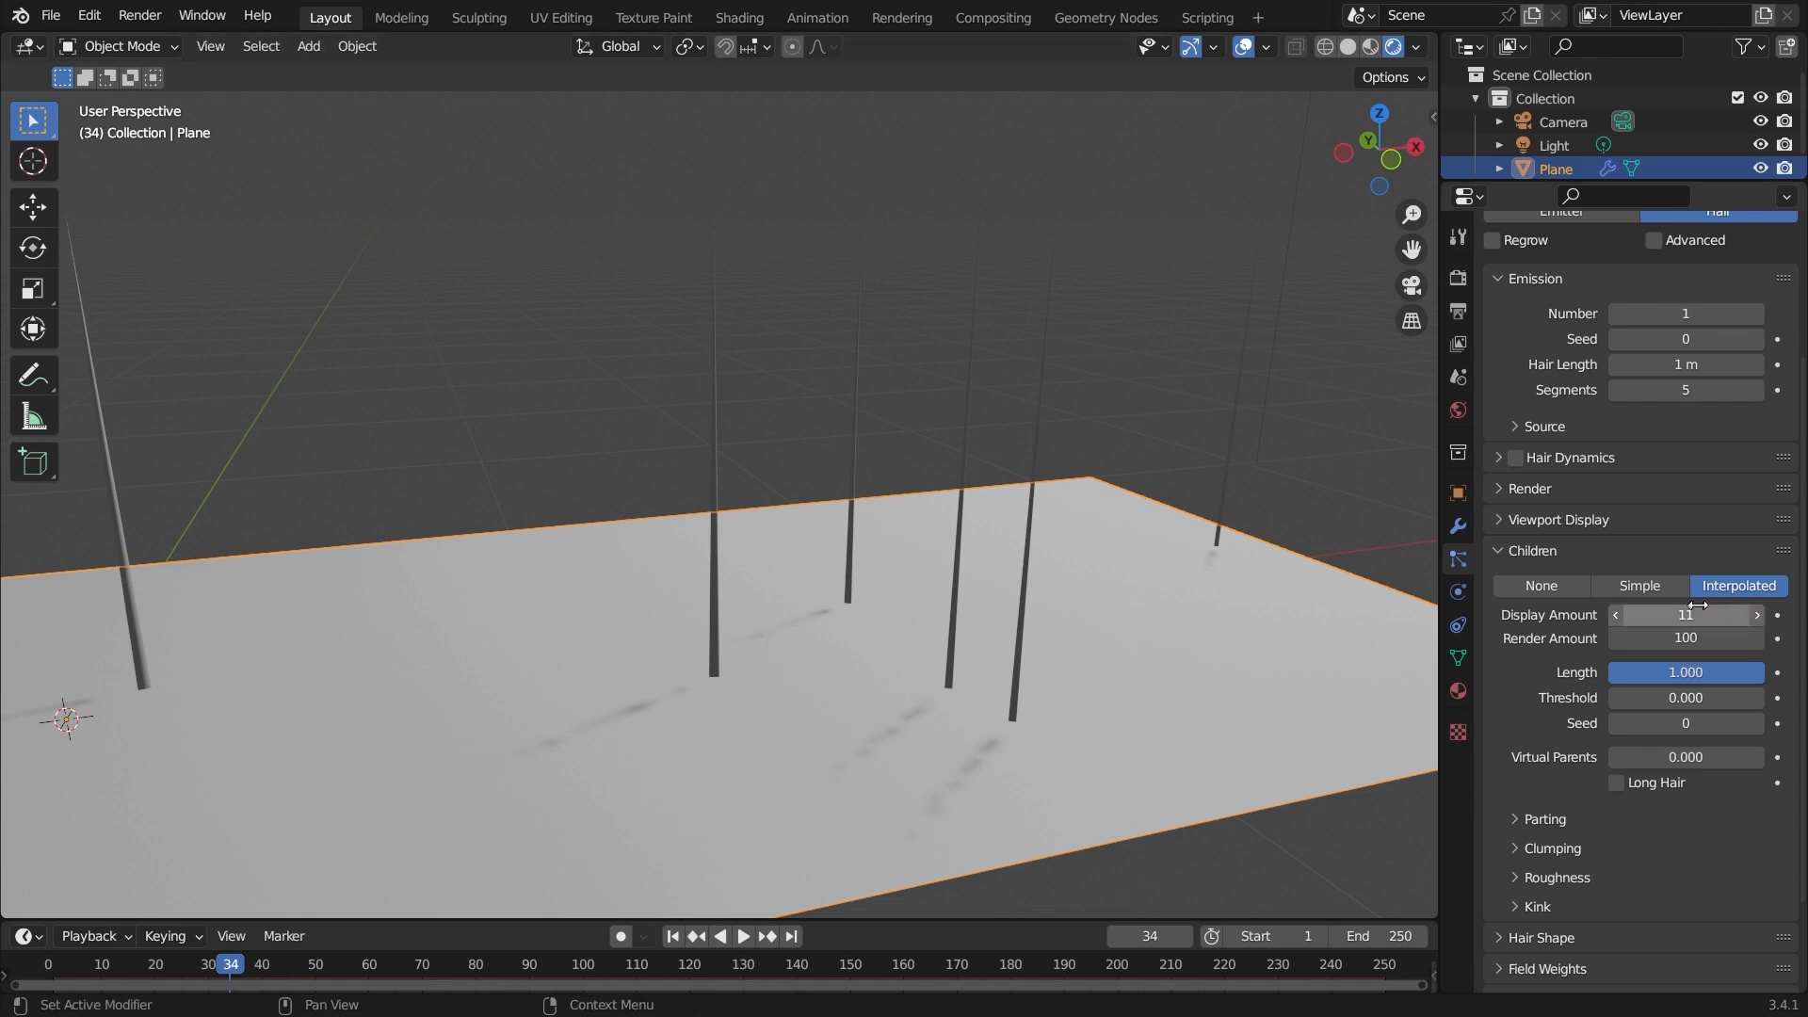
Switch the hair children to Simple.
{"action": "left_click", "coordinate": [1661, 584]}
{"action": "middle_click_drag", "start_coordinate": [1110, 635], "coordinate": [1273, 377]}
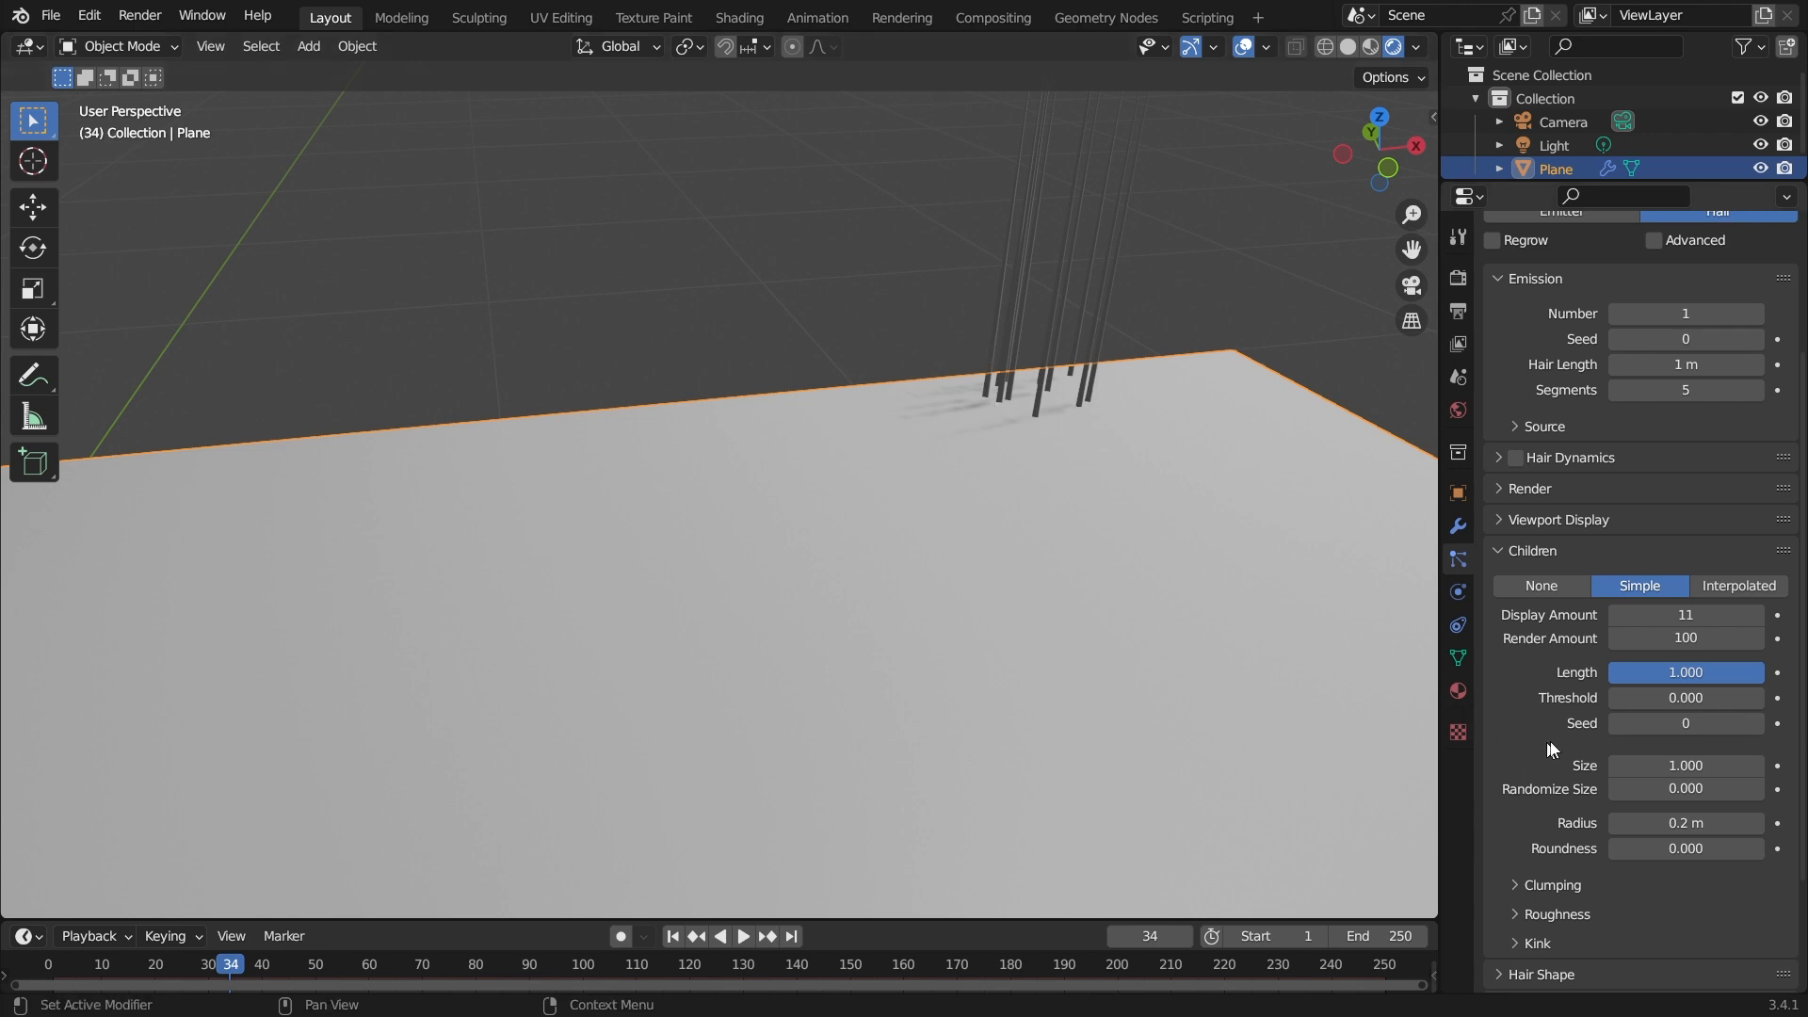
Set the Simple children seed to 32.
{"action": "left_click_drag", "start_coordinate": [1681, 723], "coordinate": [1728, 723]}
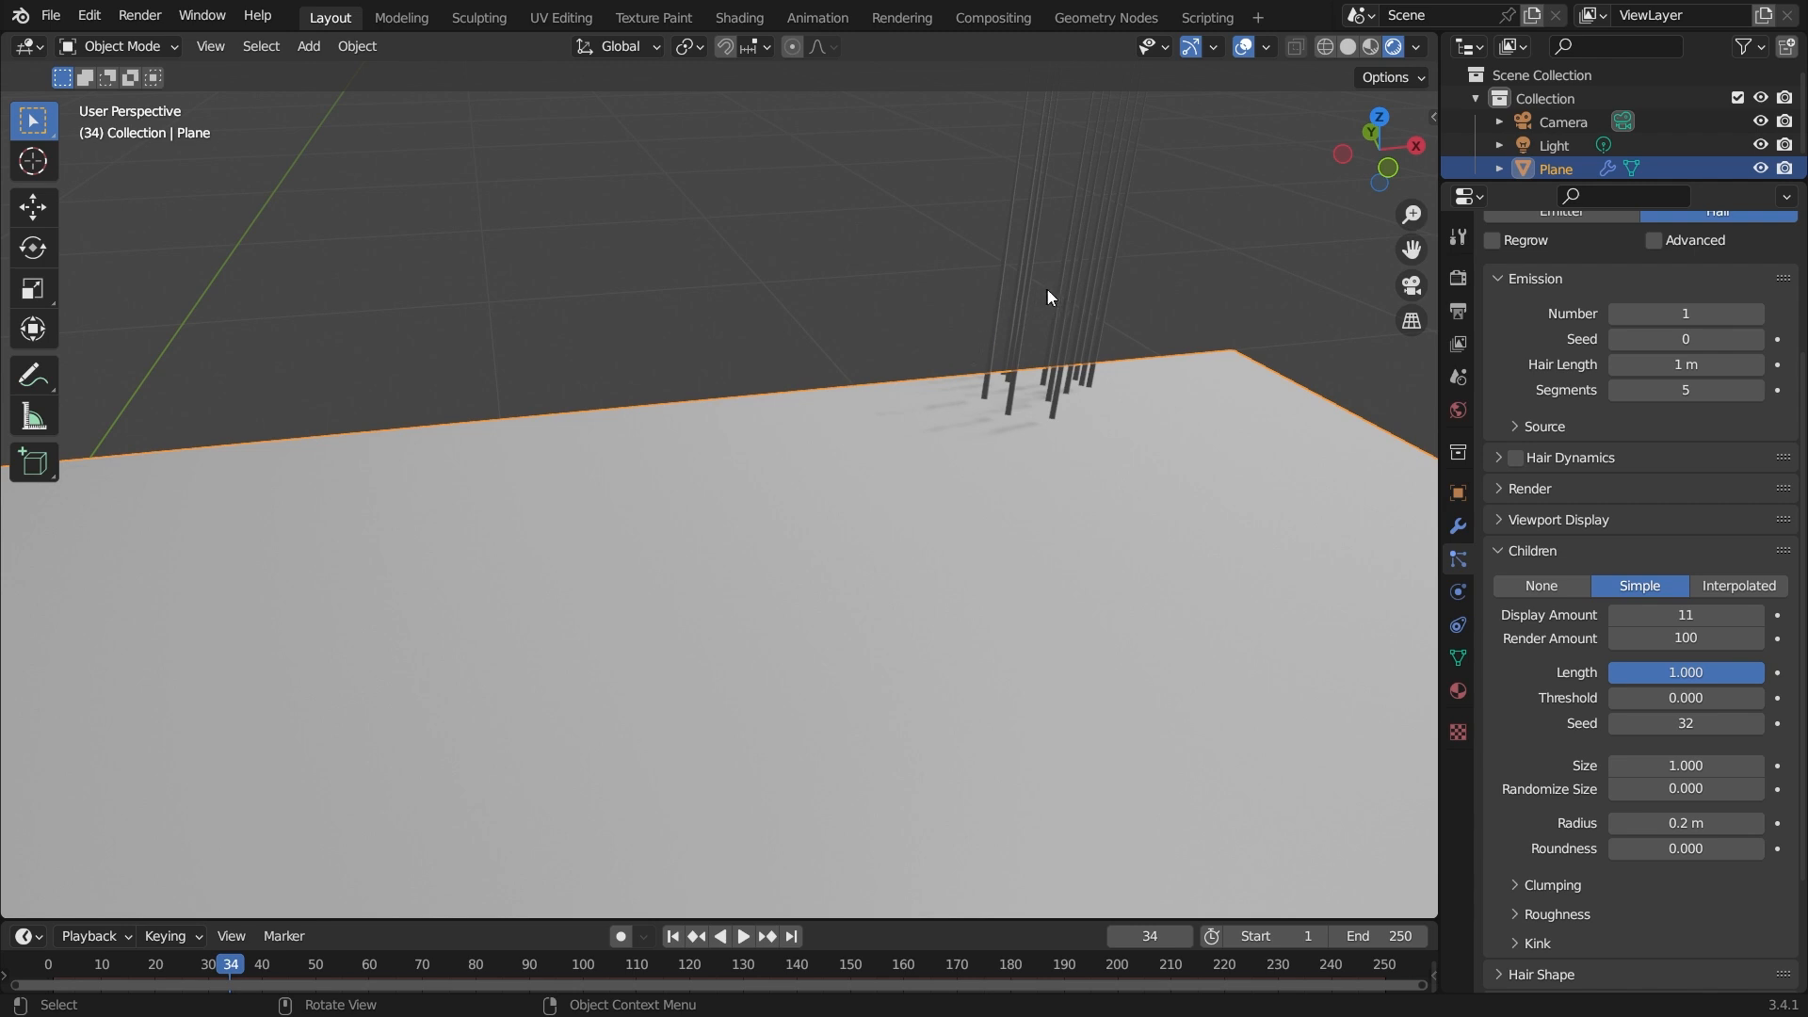
{"action": "scroll", "coordinate": [1013, 418], "scroll_direction": "up", "scroll_amount": 3}
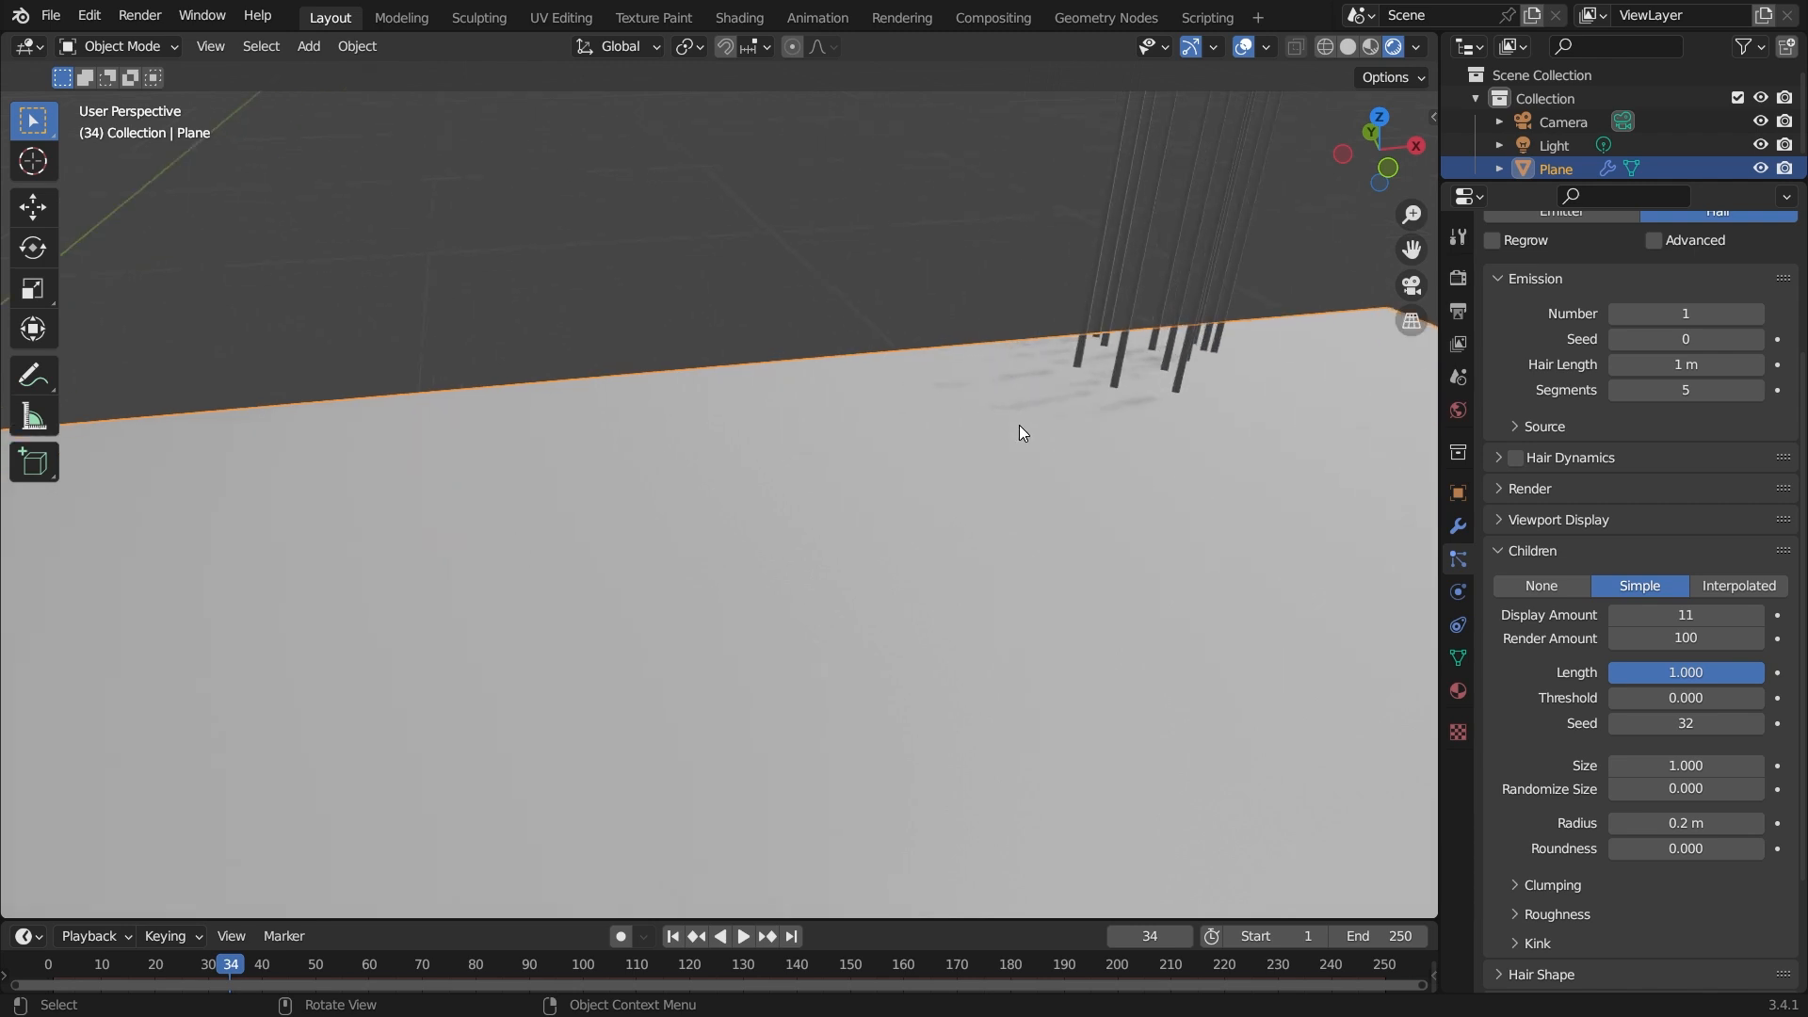
{"action": "scroll", "coordinate": [1229, 314], "scroll_direction": "down", "scroll_amount": 3}
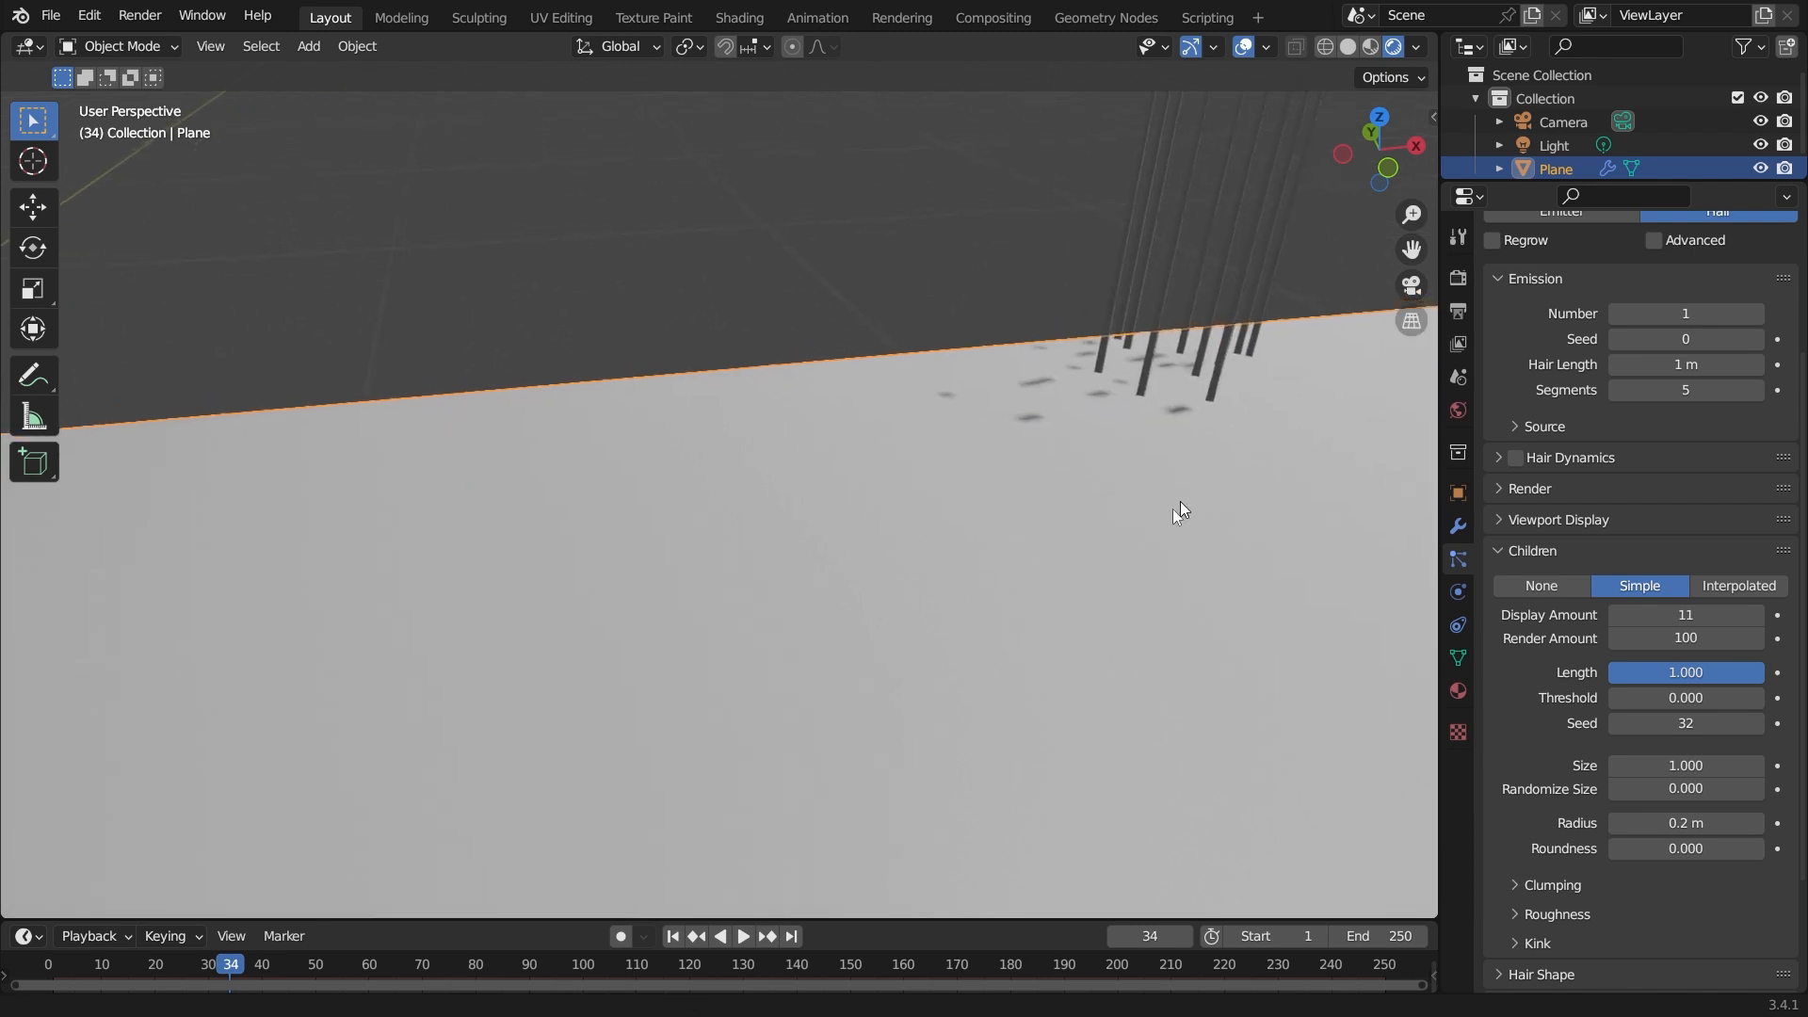
{"action": "scroll", "coordinate": [1258, 325], "scroll_direction": "up", "scroll_amount": 3}
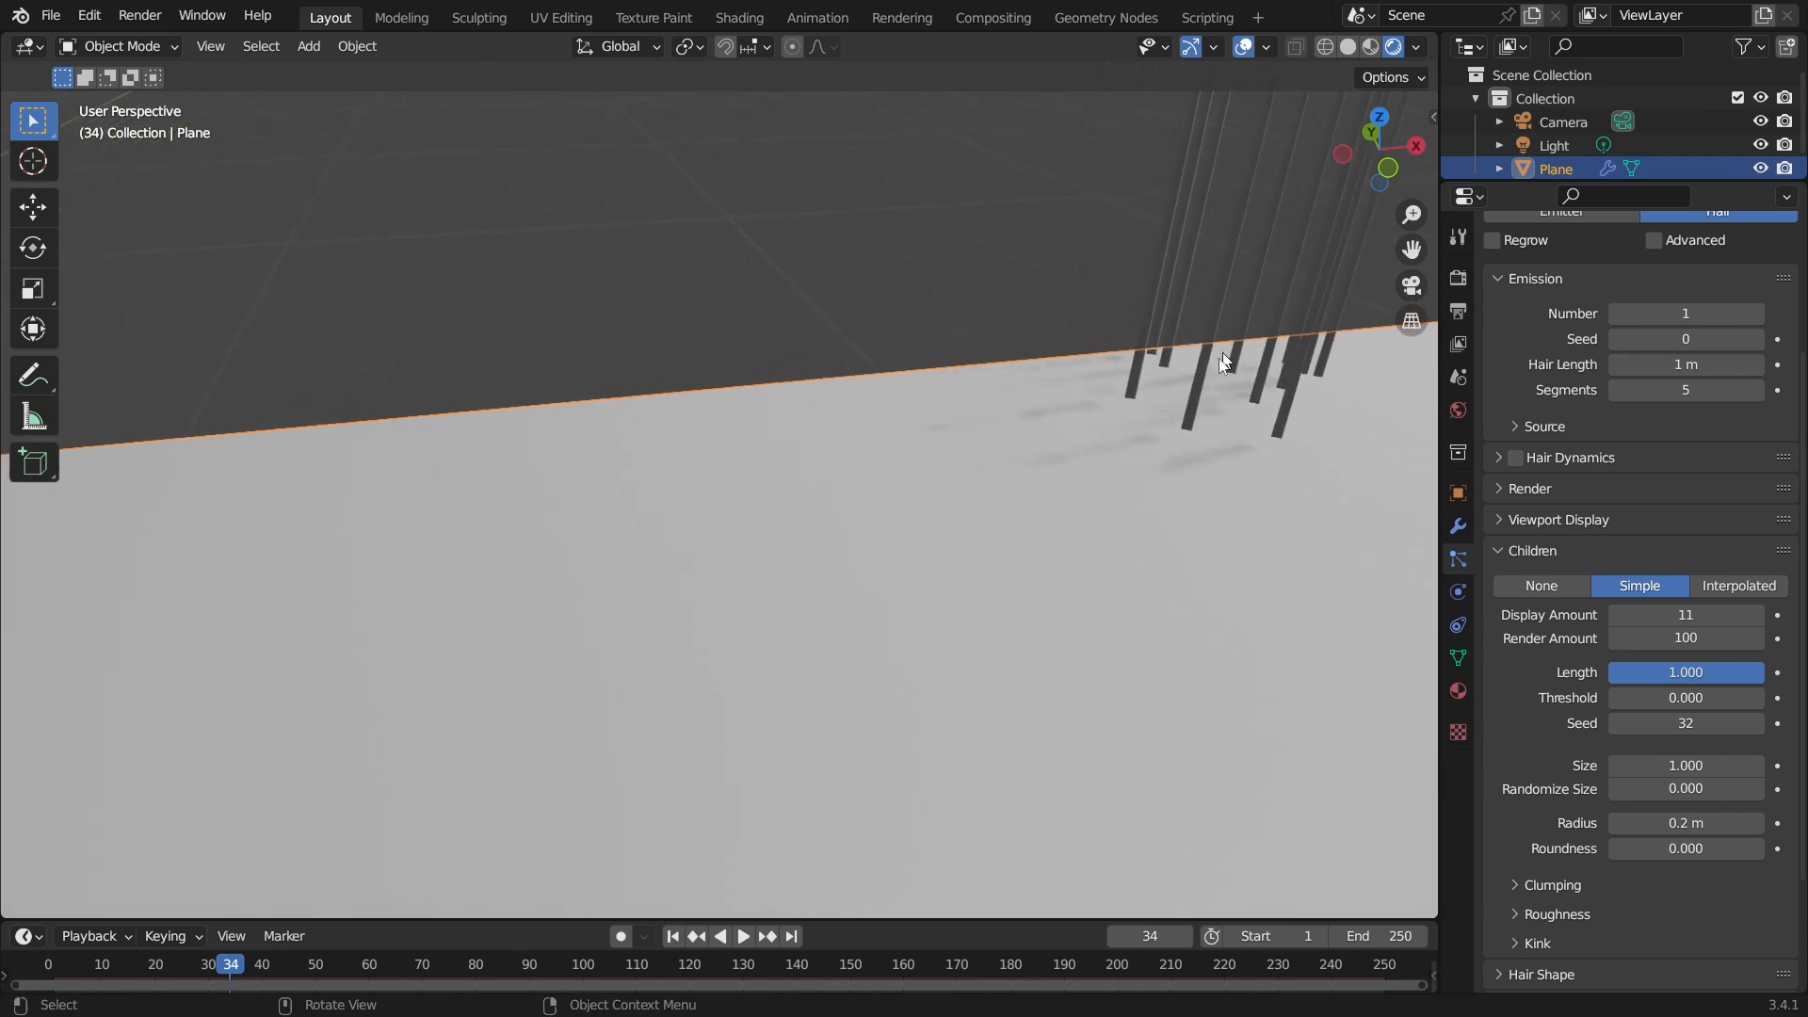
Change the Interpolated children seed to 164, then undo that change.
{"action": "mouse_move", "coordinate": [1657, 723]}
{"action": "left_mouse_down"}
{"action": "mouse_move", "coordinate": [1714, 723]}
{"action": "mouse_move", "coordinate": [1691, 724]}
{"action": "left_mouse_up"}
{"action": "left_click_drag", "start_coordinate": [1691, 724], "coordinate": [1686, 724]}
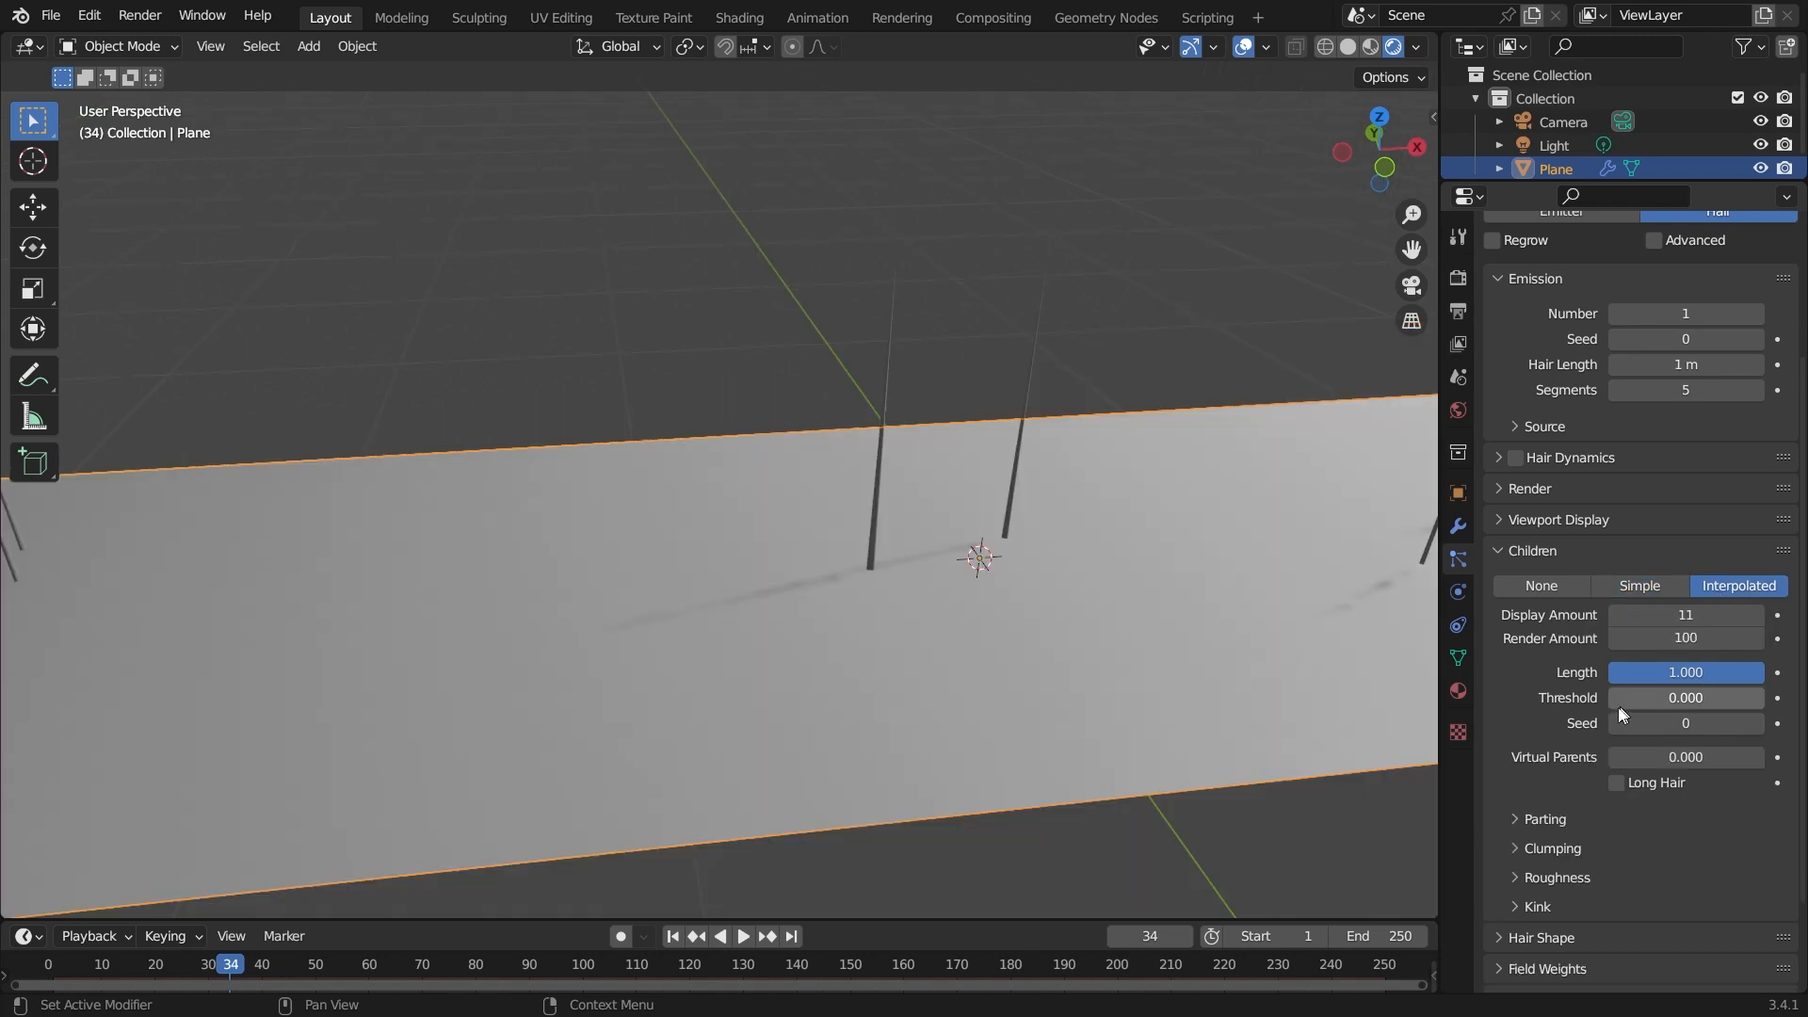
{"action": "scroll", "coordinate": [1076, 656], "scroll_direction": "down", "scroll_amount": 3}
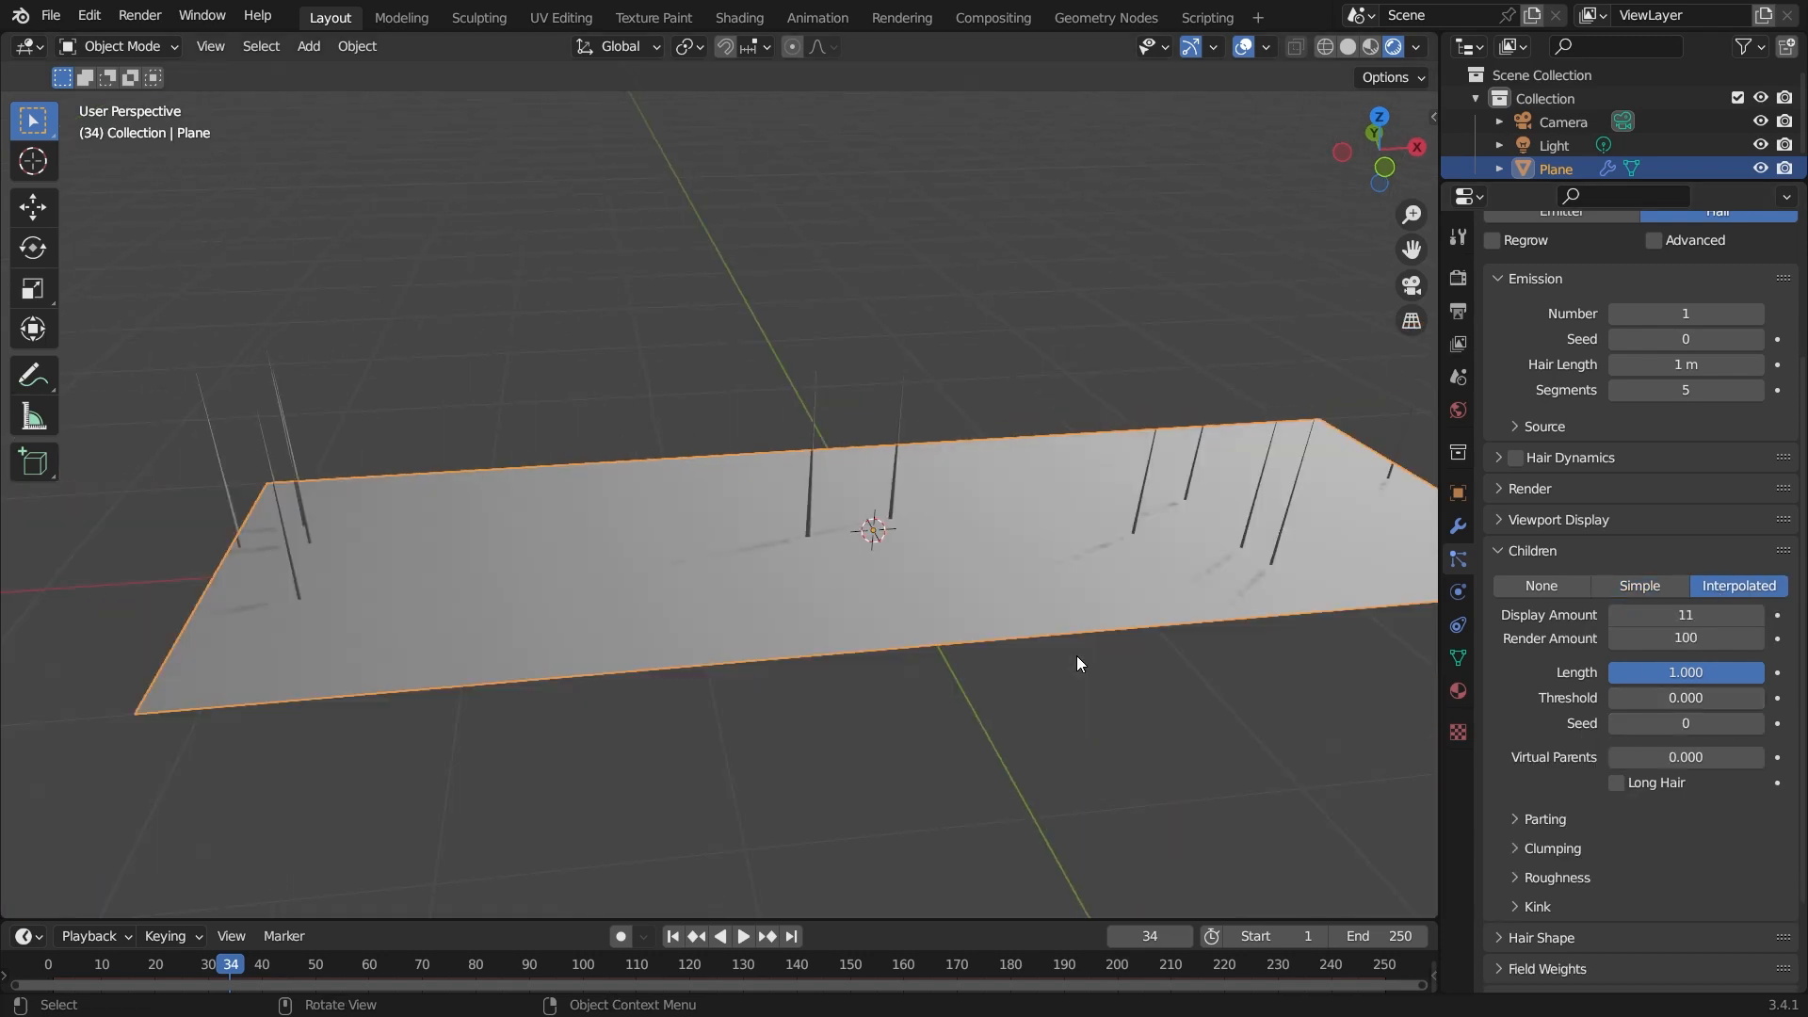
{"action": "middle_click_drag", "start_coordinate": [1002, 567], "coordinate": [1030, 575]}
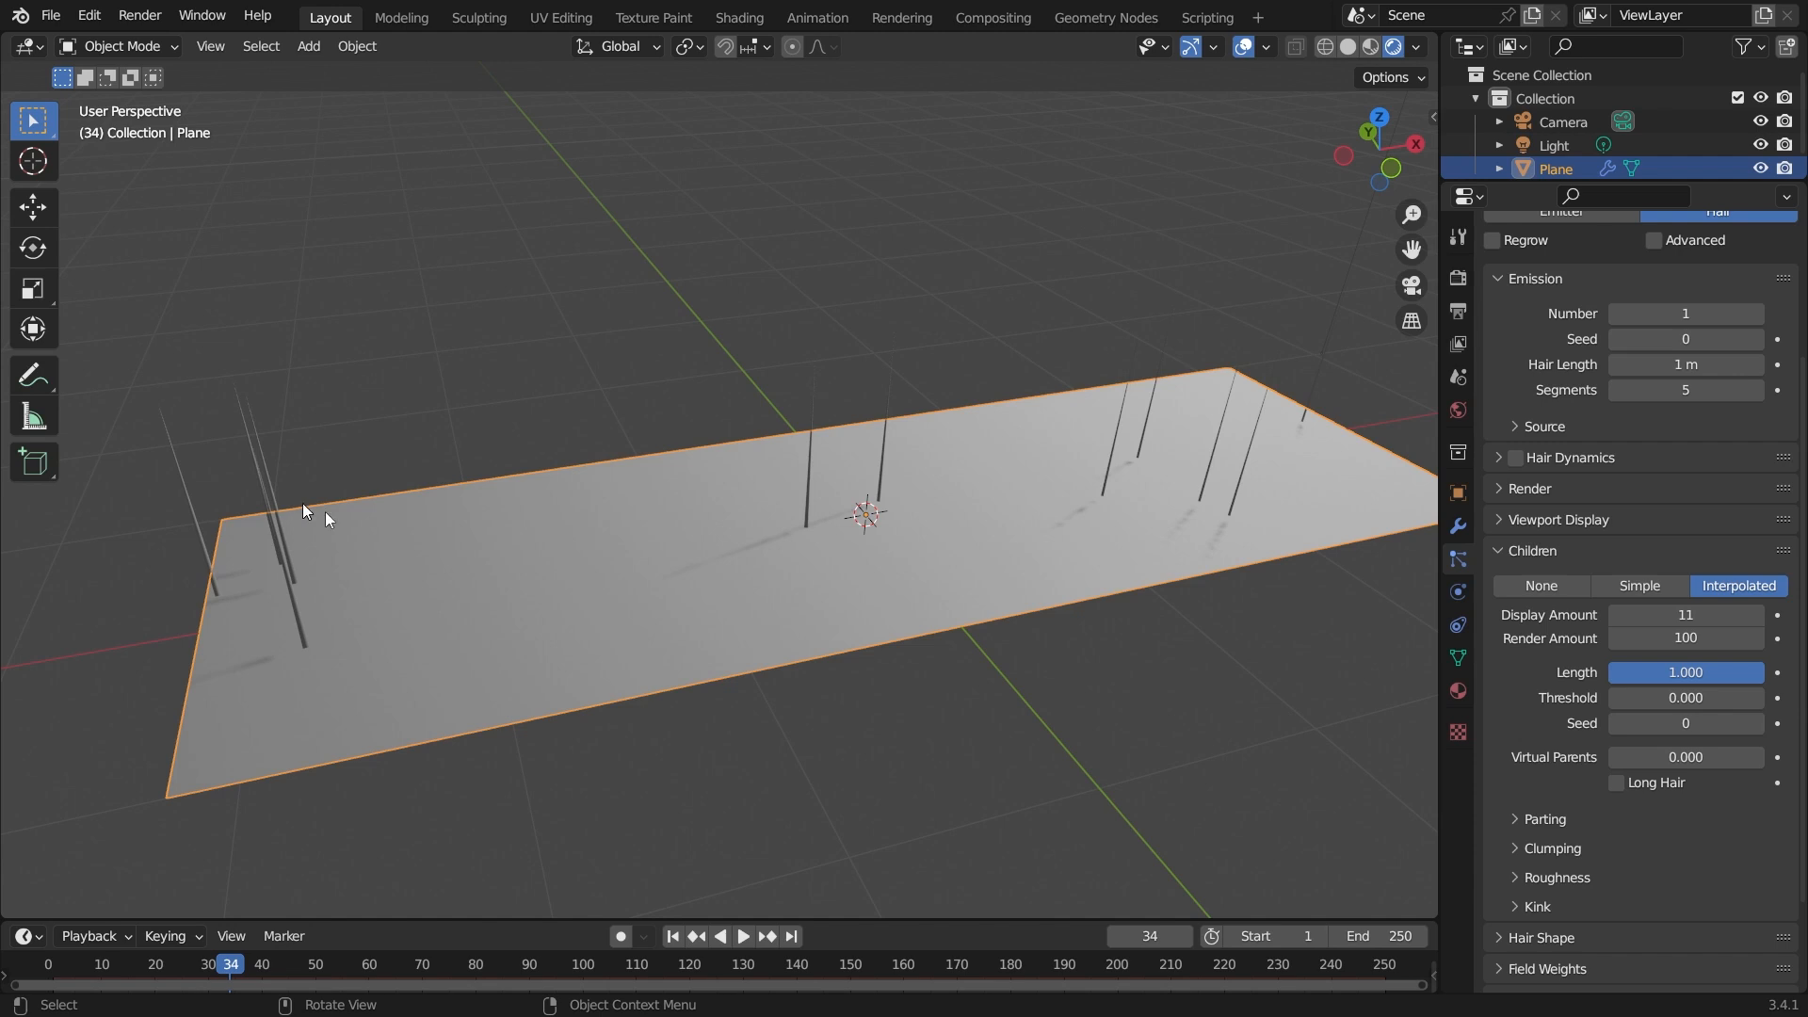
{"action": "middle_click_drag", "start_coordinate": [1219, 493], "coordinate": [1206, 548]}
{"action": "left_click_drag", "start_coordinate": [1669, 726], "coordinate": [1770, 726]}
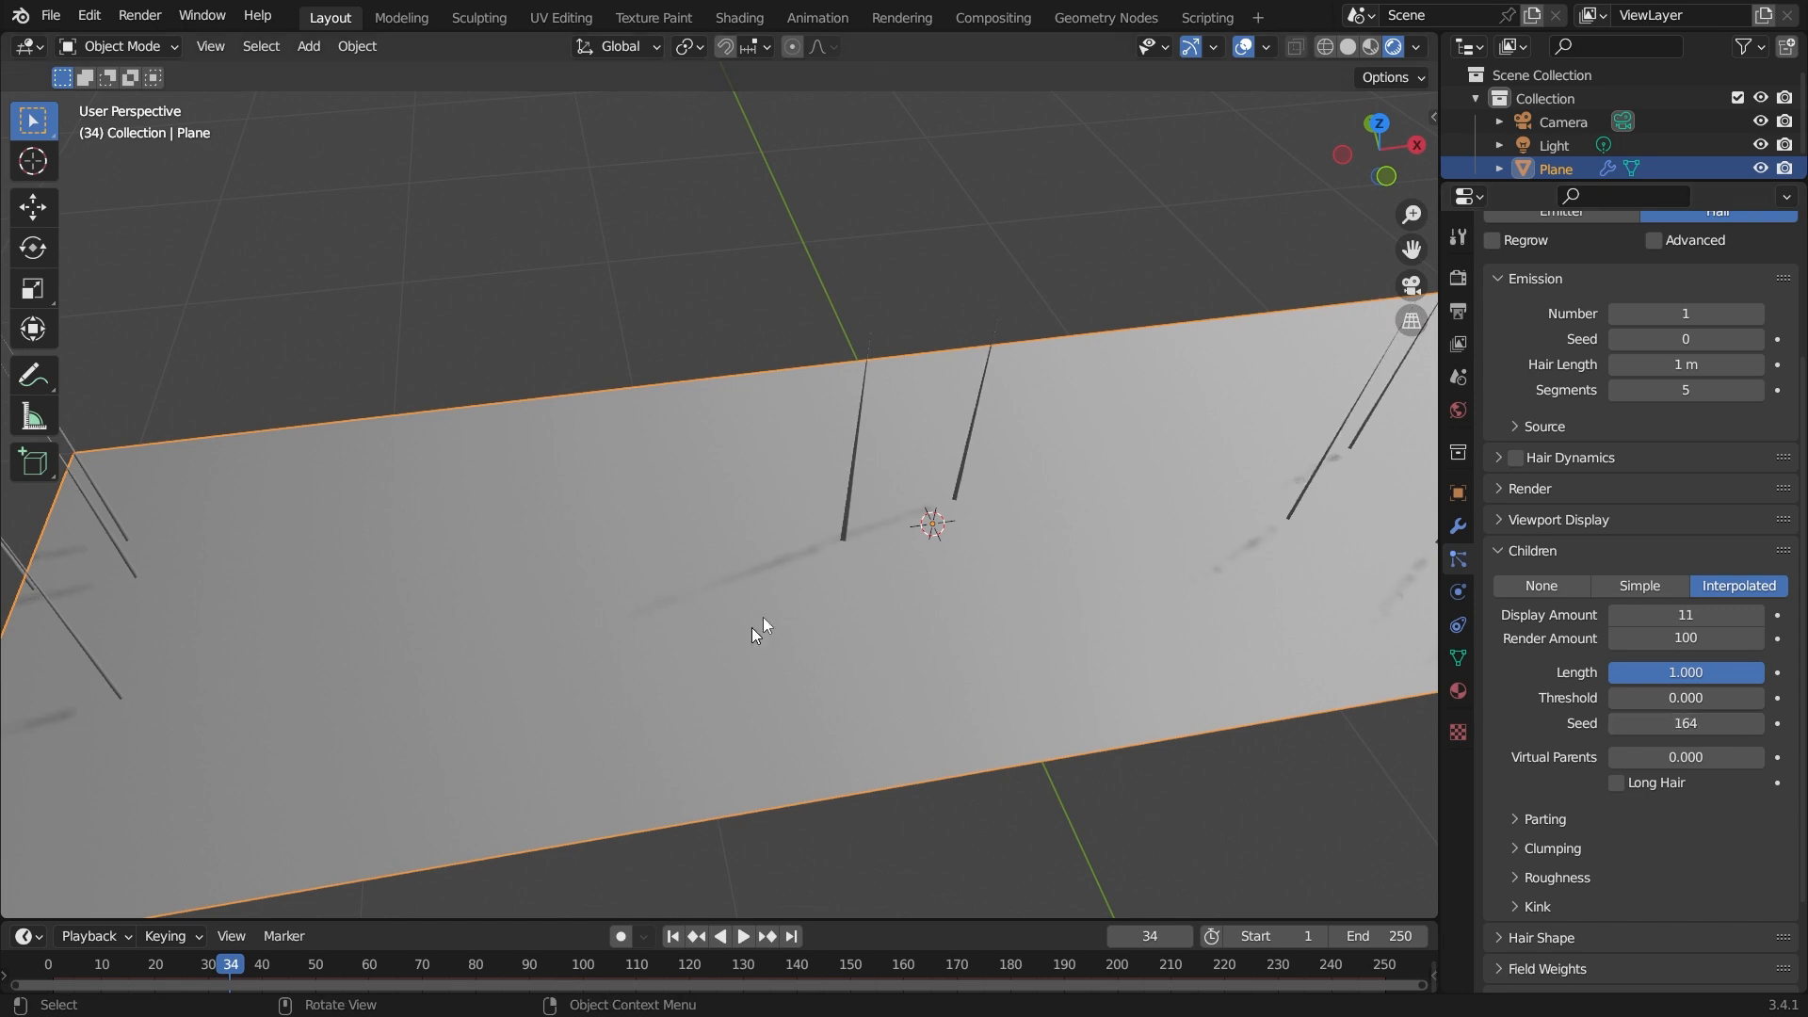
{"action": "key", "text": "ctrl+z"}
{"action": "middle_click_drag", "start_coordinate": [929, 460], "coordinate": [940, 616]}
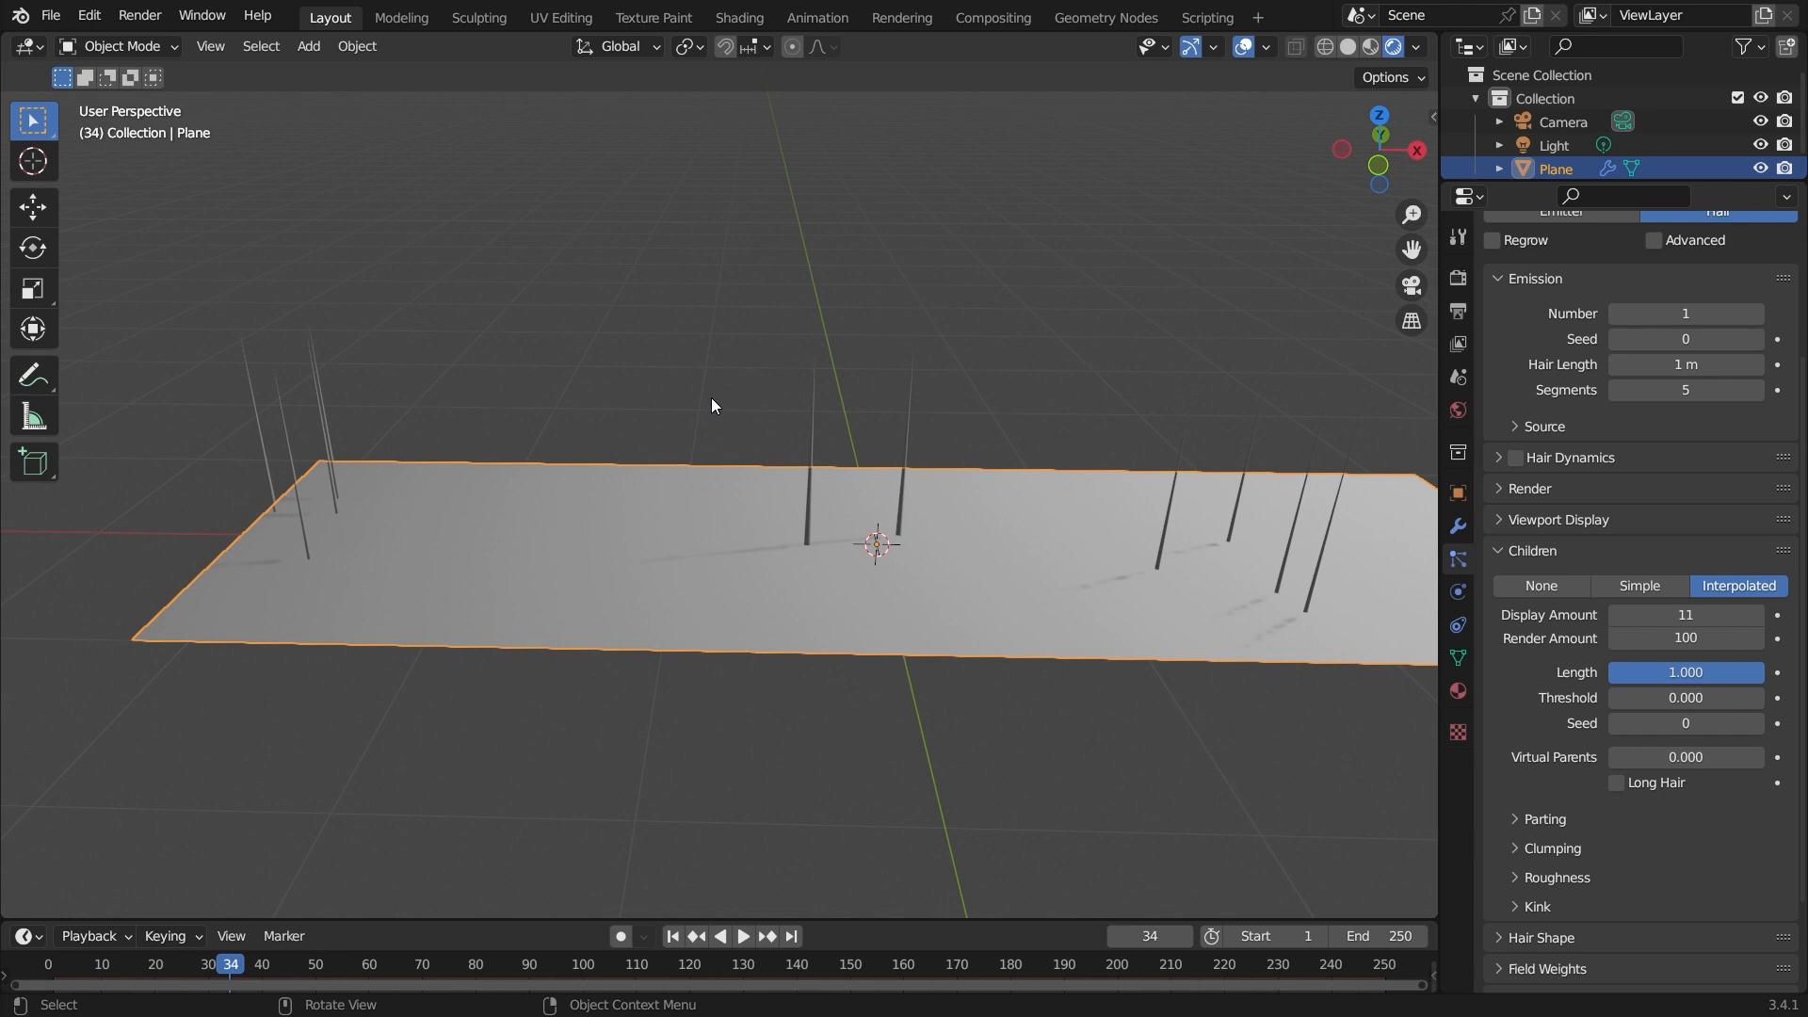
Switch the plane into Edit Mode and back to Object Mode without editing.
{"action": "middle_click_drag", "start_coordinate": [663, 591], "coordinate": [704, 622]}
{"action": "scroll", "coordinate": [703, 622], "scroll_direction": "up", "scroll_amount": 3}
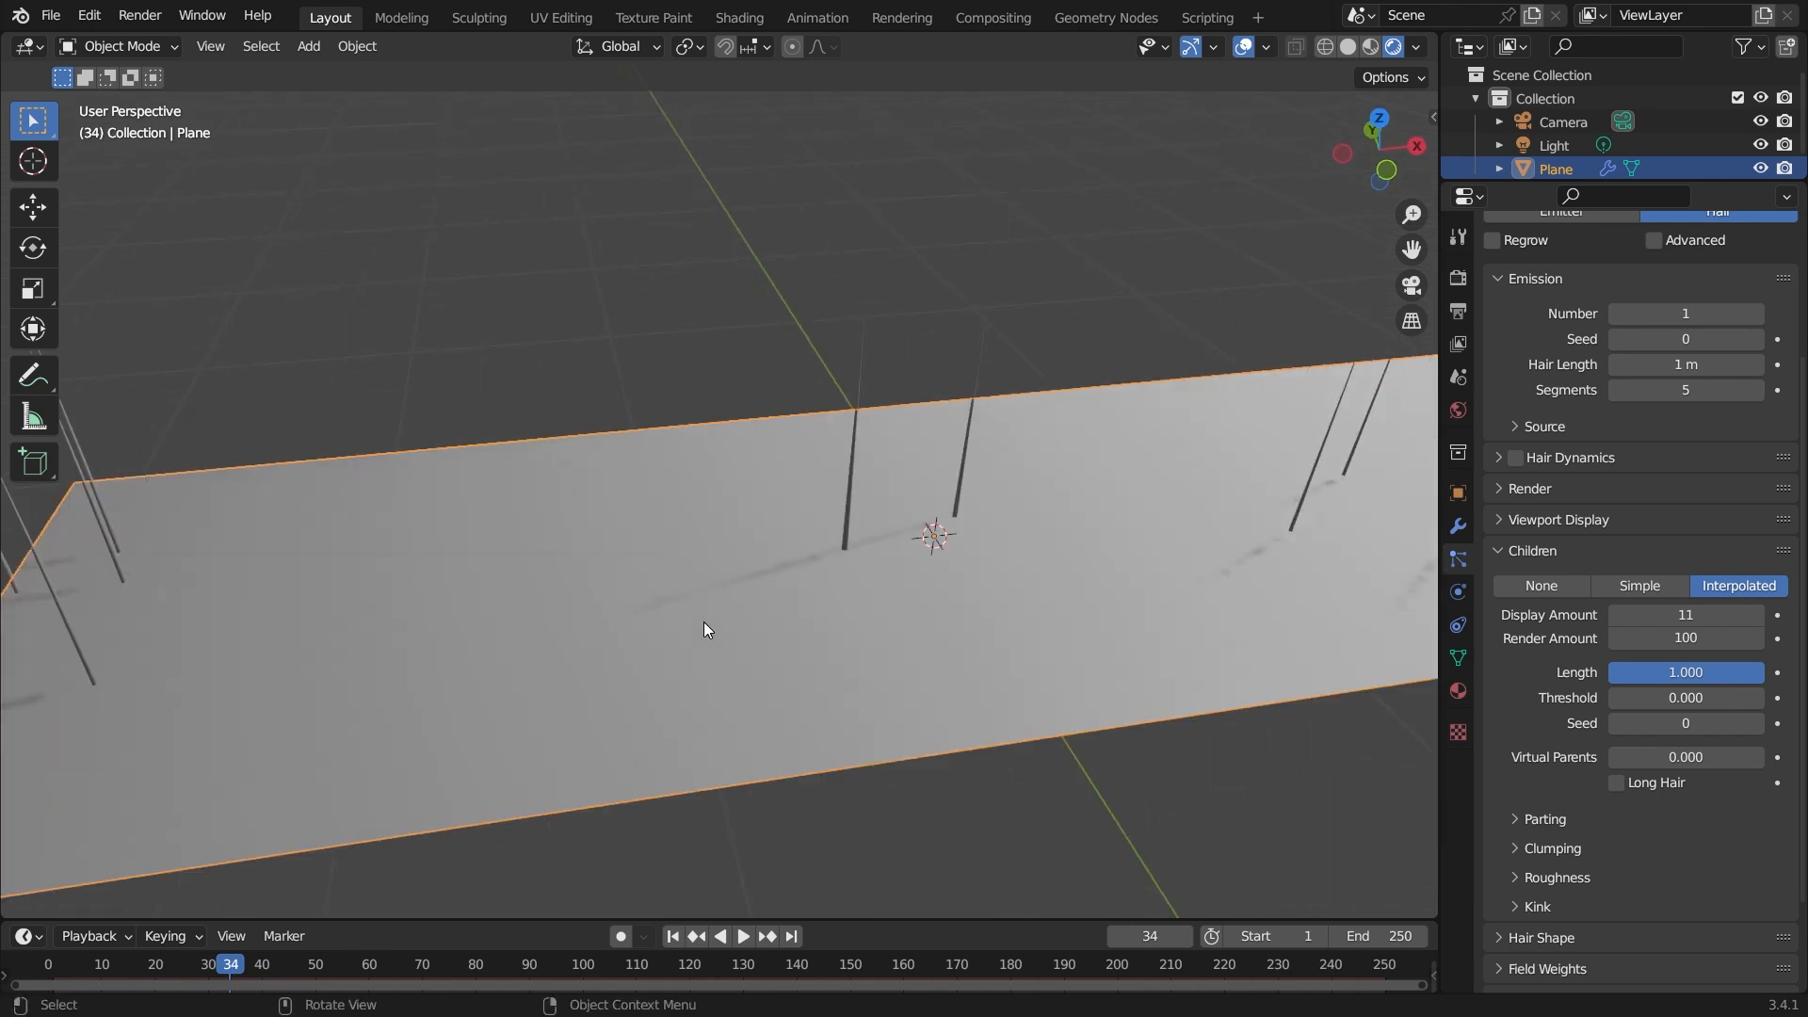
{"action": "left_click", "coordinate": [88, 45]}
{"action": "left_click", "coordinate": [140, 102]}
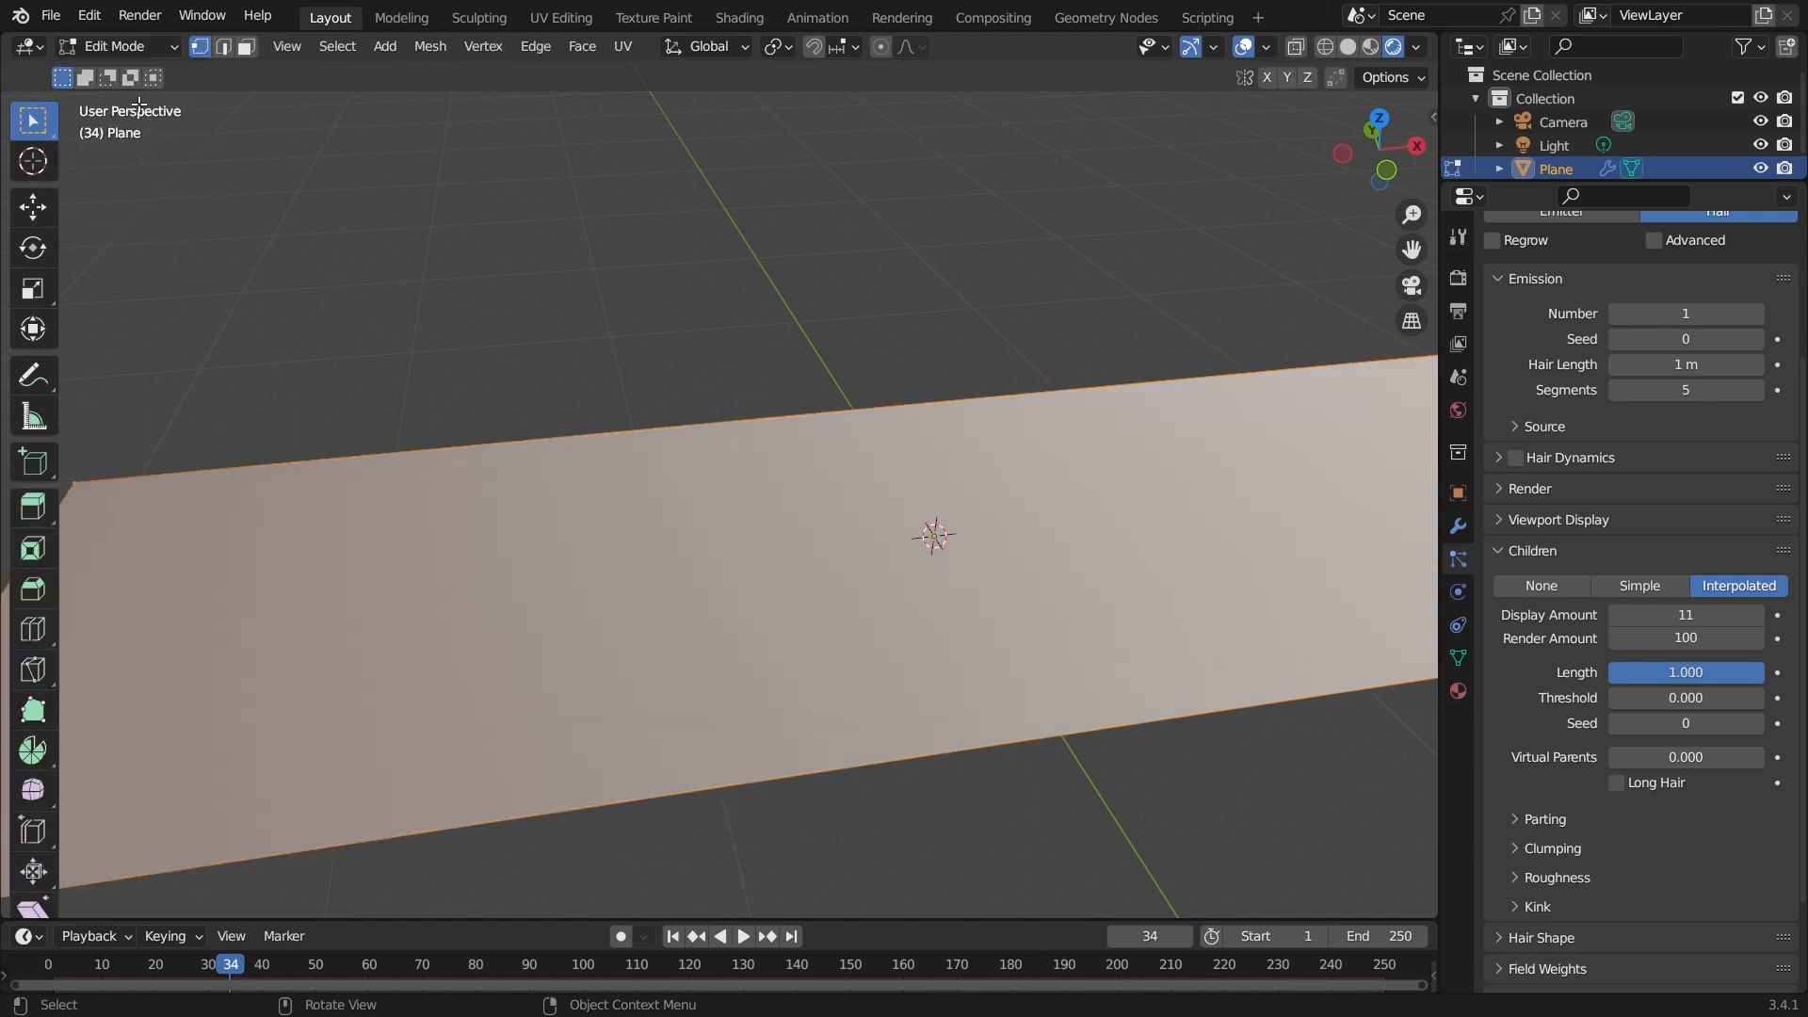
{"action": "scroll", "coordinate": [687, 522], "scroll_direction": "down", "scroll_amount": 3}
{"action": "middle_click_drag", "start_coordinate": [686, 522], "coordinate": [748, 553]}
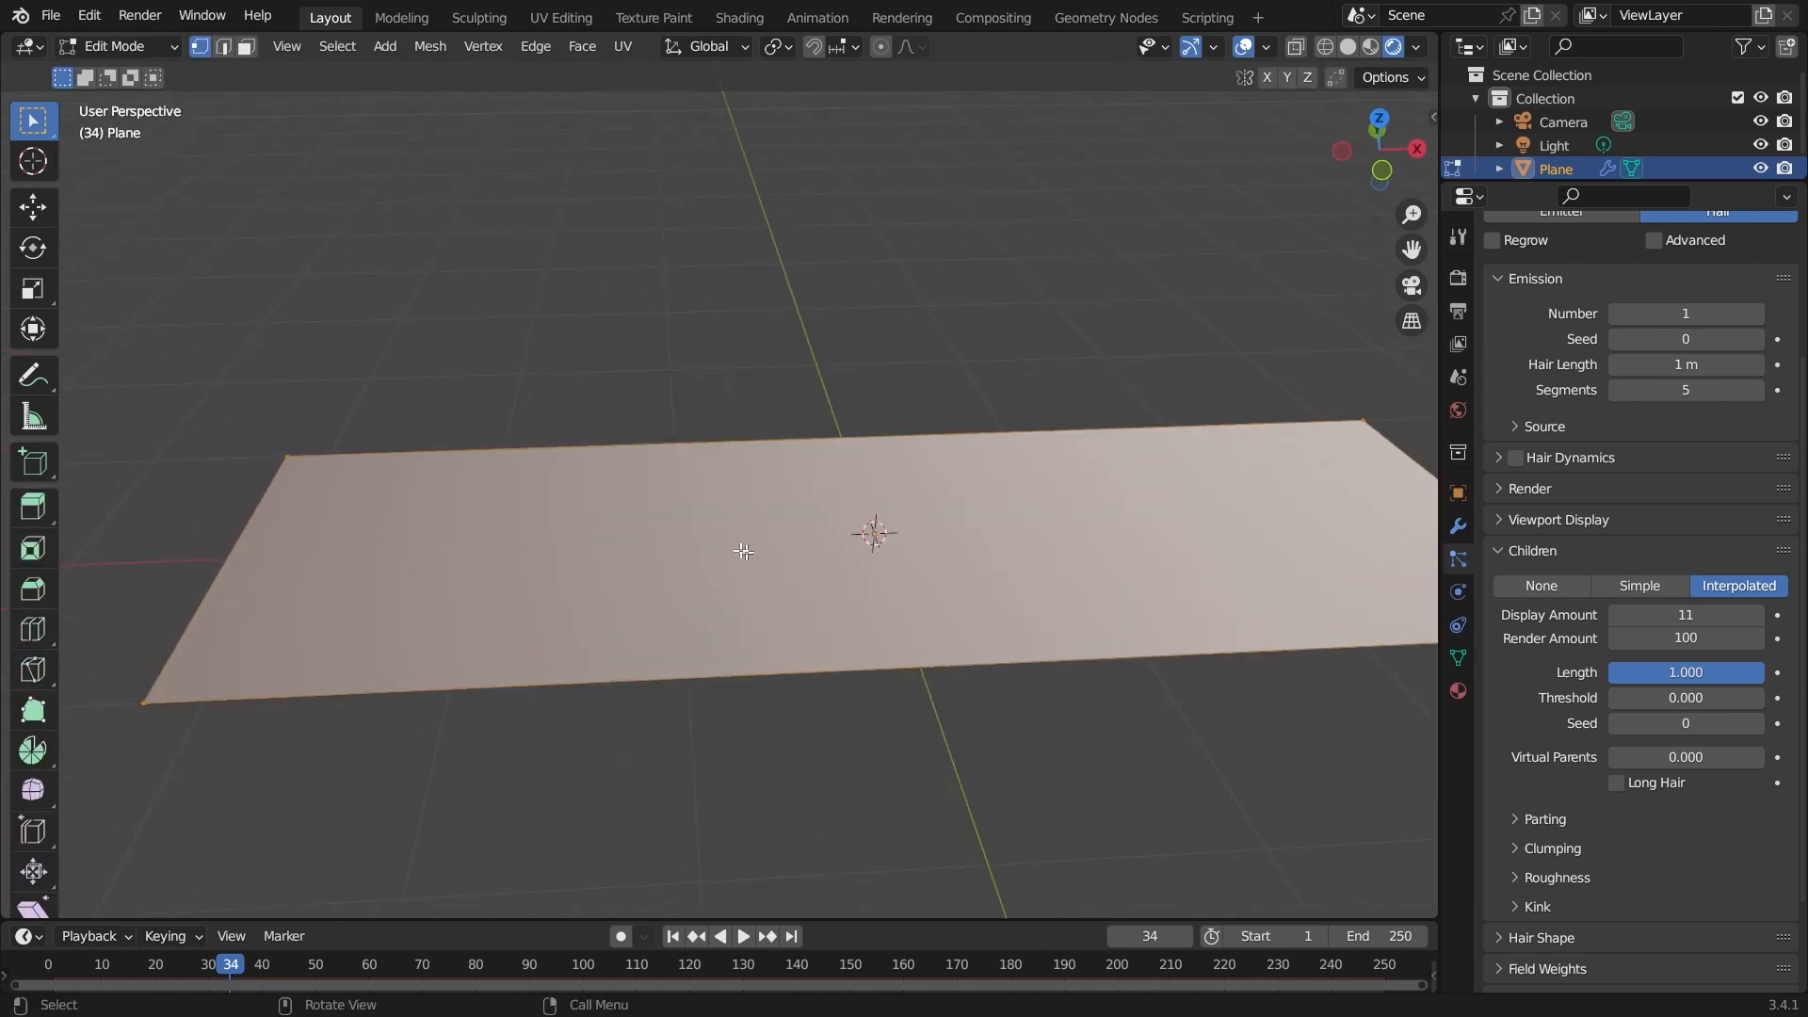
{"action": "left_click", "coordinate": [115, 47]}
{"action": "left_click", "coordinate": [132, 74]}
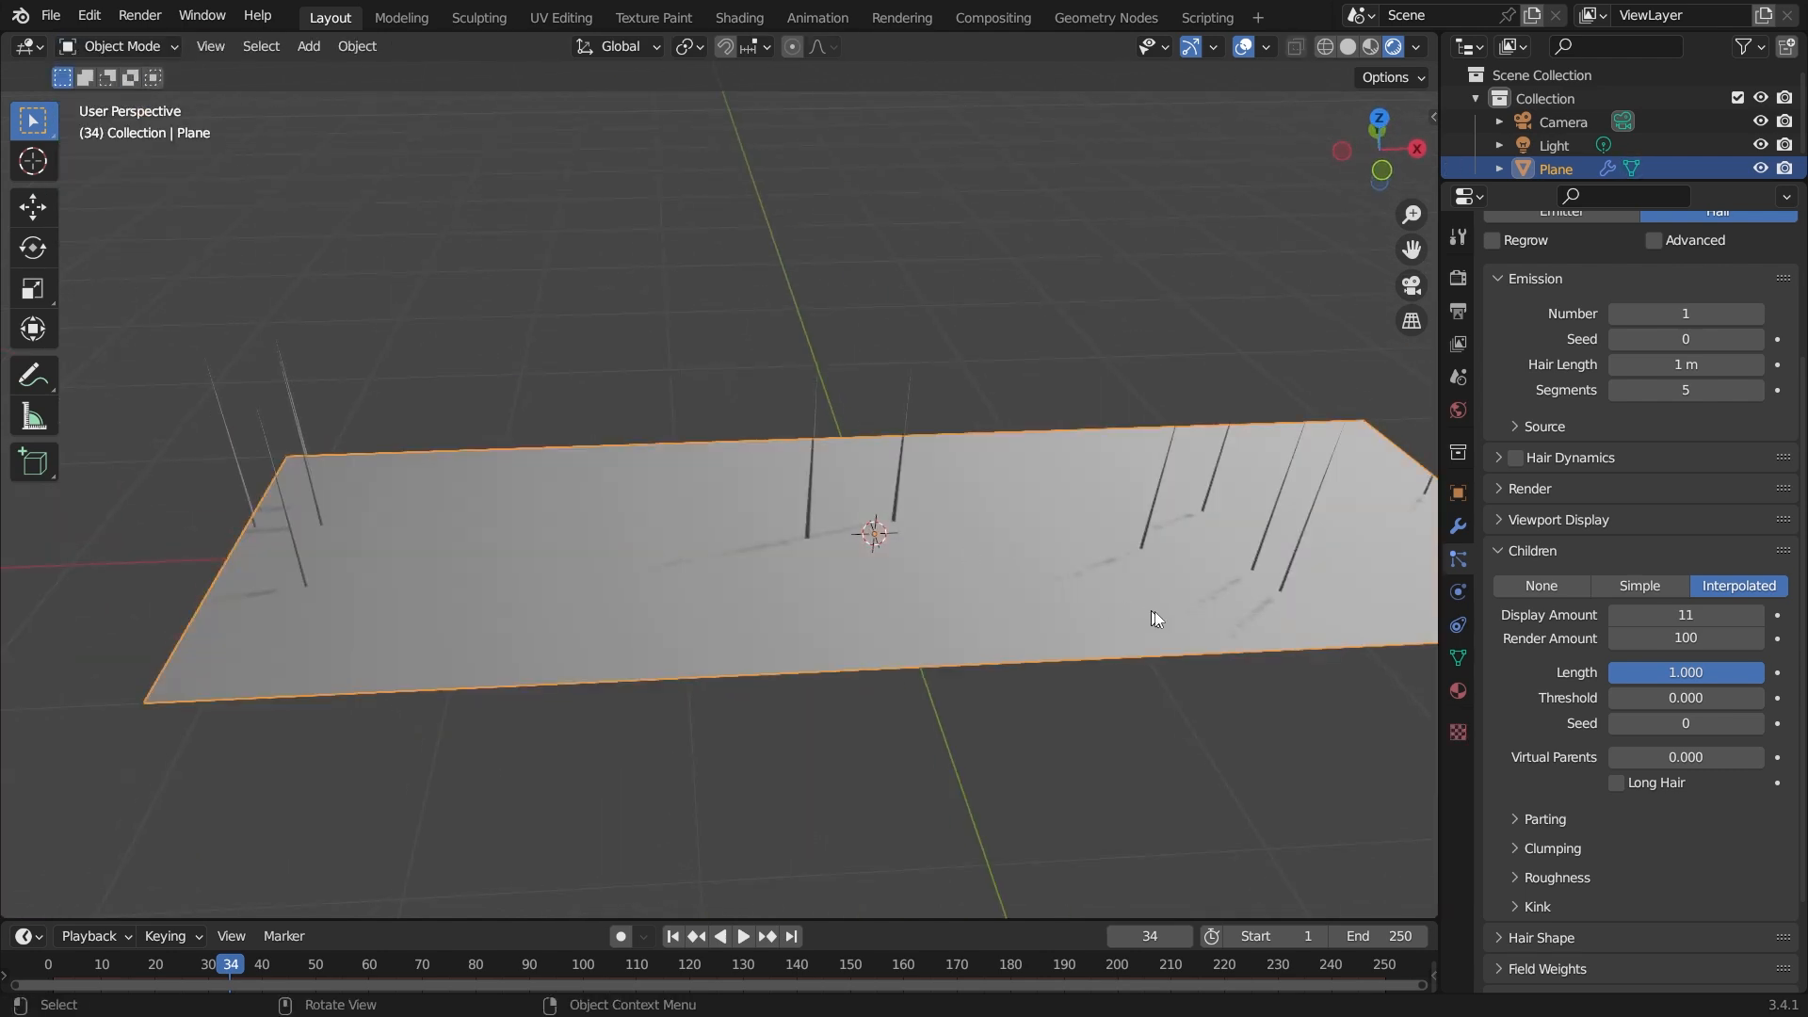
Select the plane, subdivide its mesh in Edit Mode, and return to Object Mode.
{"action": "mouse_move", "coordinate": [1647, 725]}
{"action": "left_mouse_down"}
{"action": "mouse_move", "coordinate": [1799, 725]}
{"action": "mouse_move", "coordinate": [1647, 725]}
{"action": "left_mouse_up"}
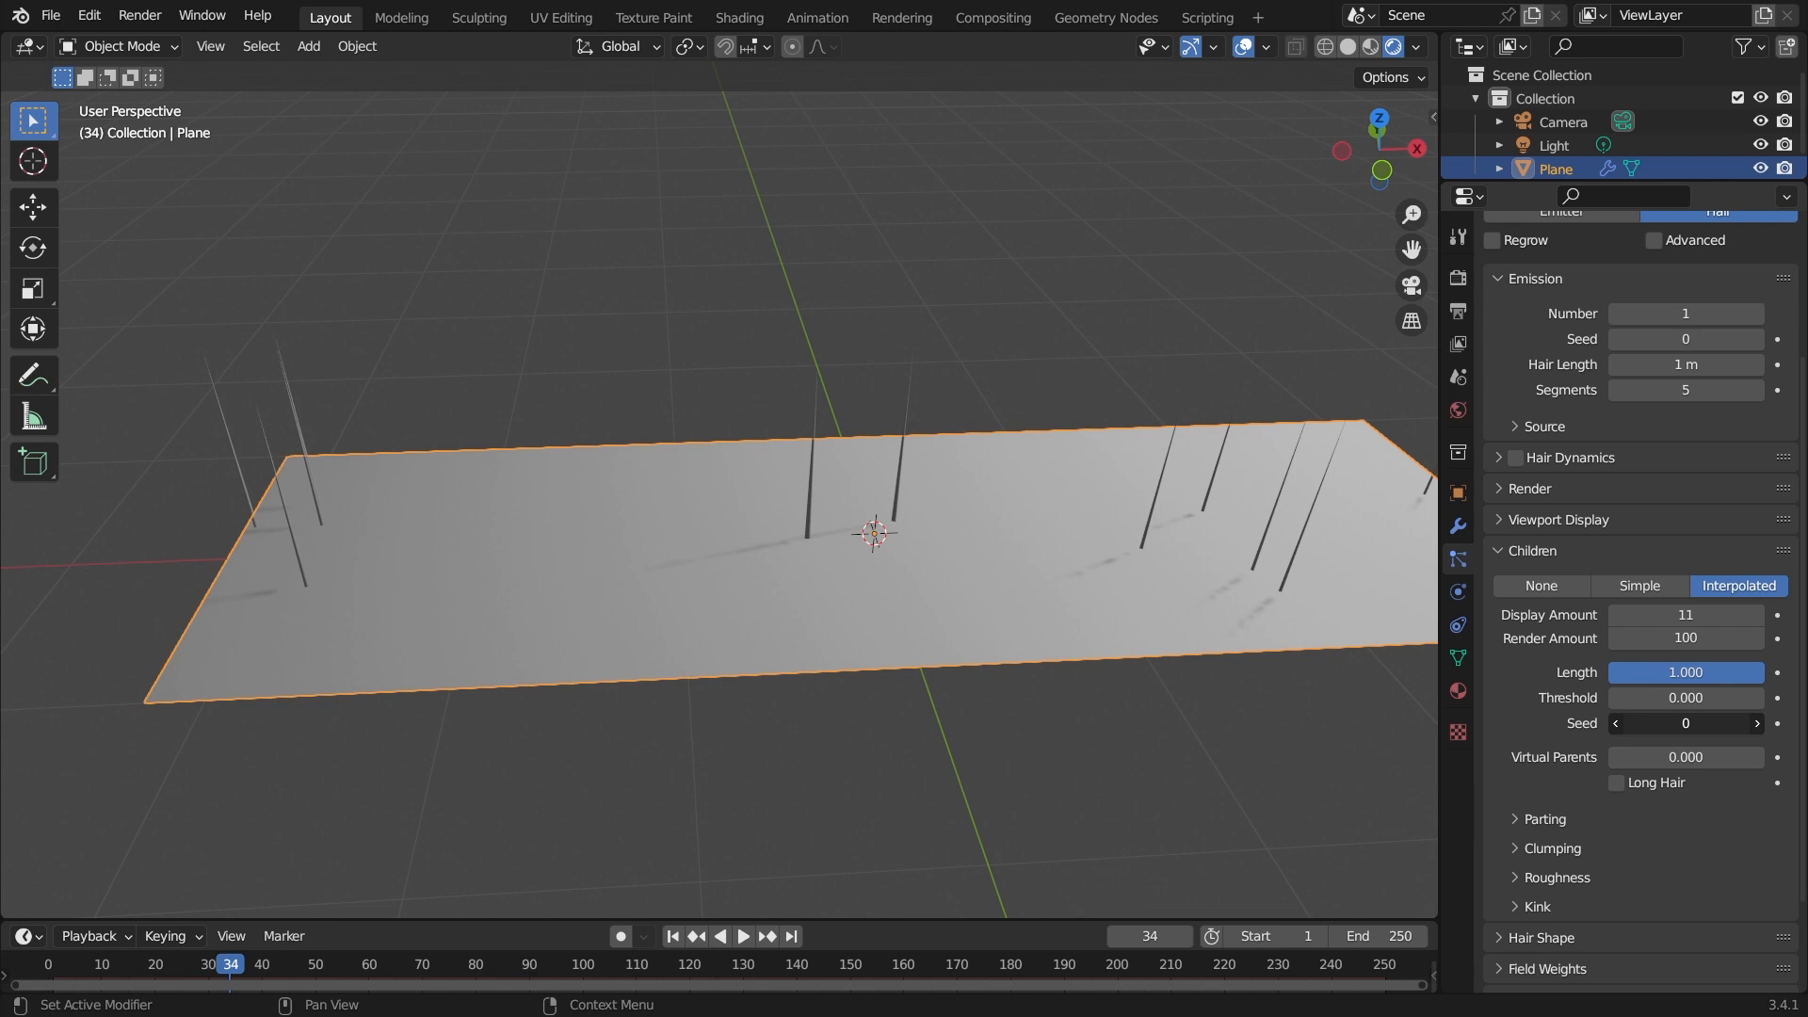
{"action": "middle_click_drag", "start_coordinate": [640, 674], "coordinate": [722, 674]}
{"action": "key", "text": "alt+a"}
{"action": "left_click", "coordinate": [878, 574]}
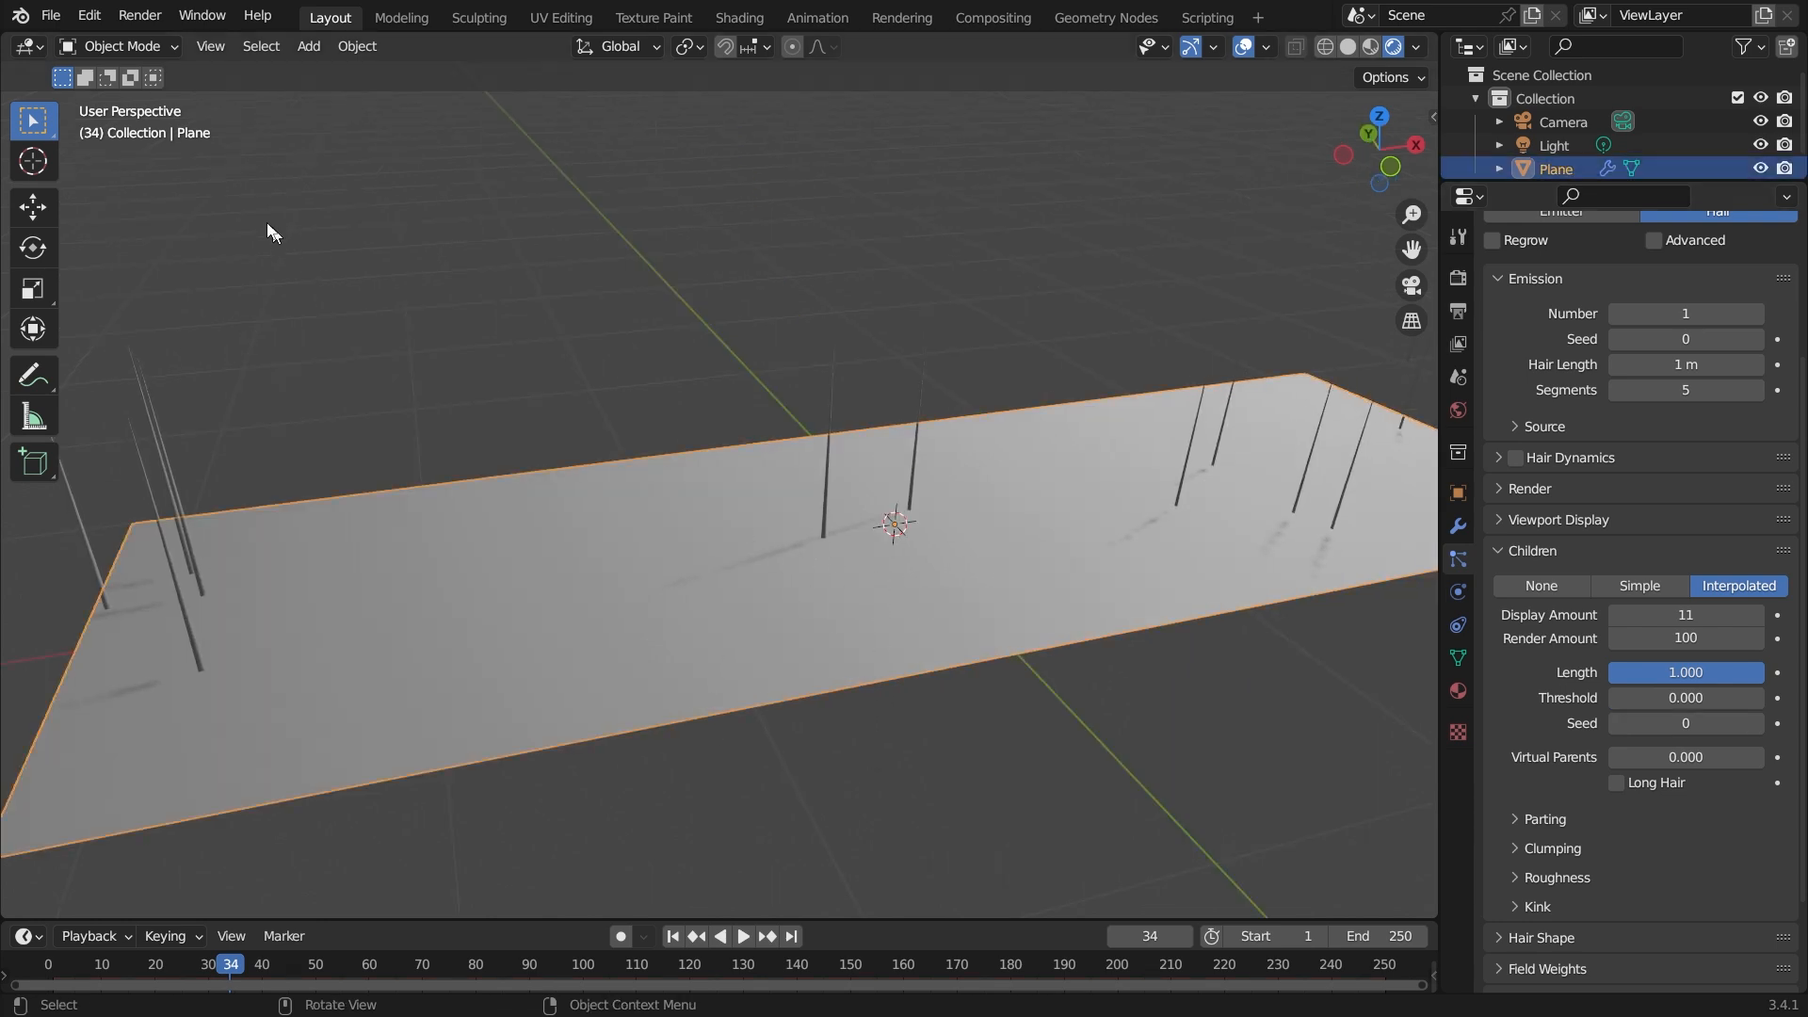
{"action": "left_click", "coordinate": [100, 48]}
{"action": "left_click", "coordinate": [103, 102]}
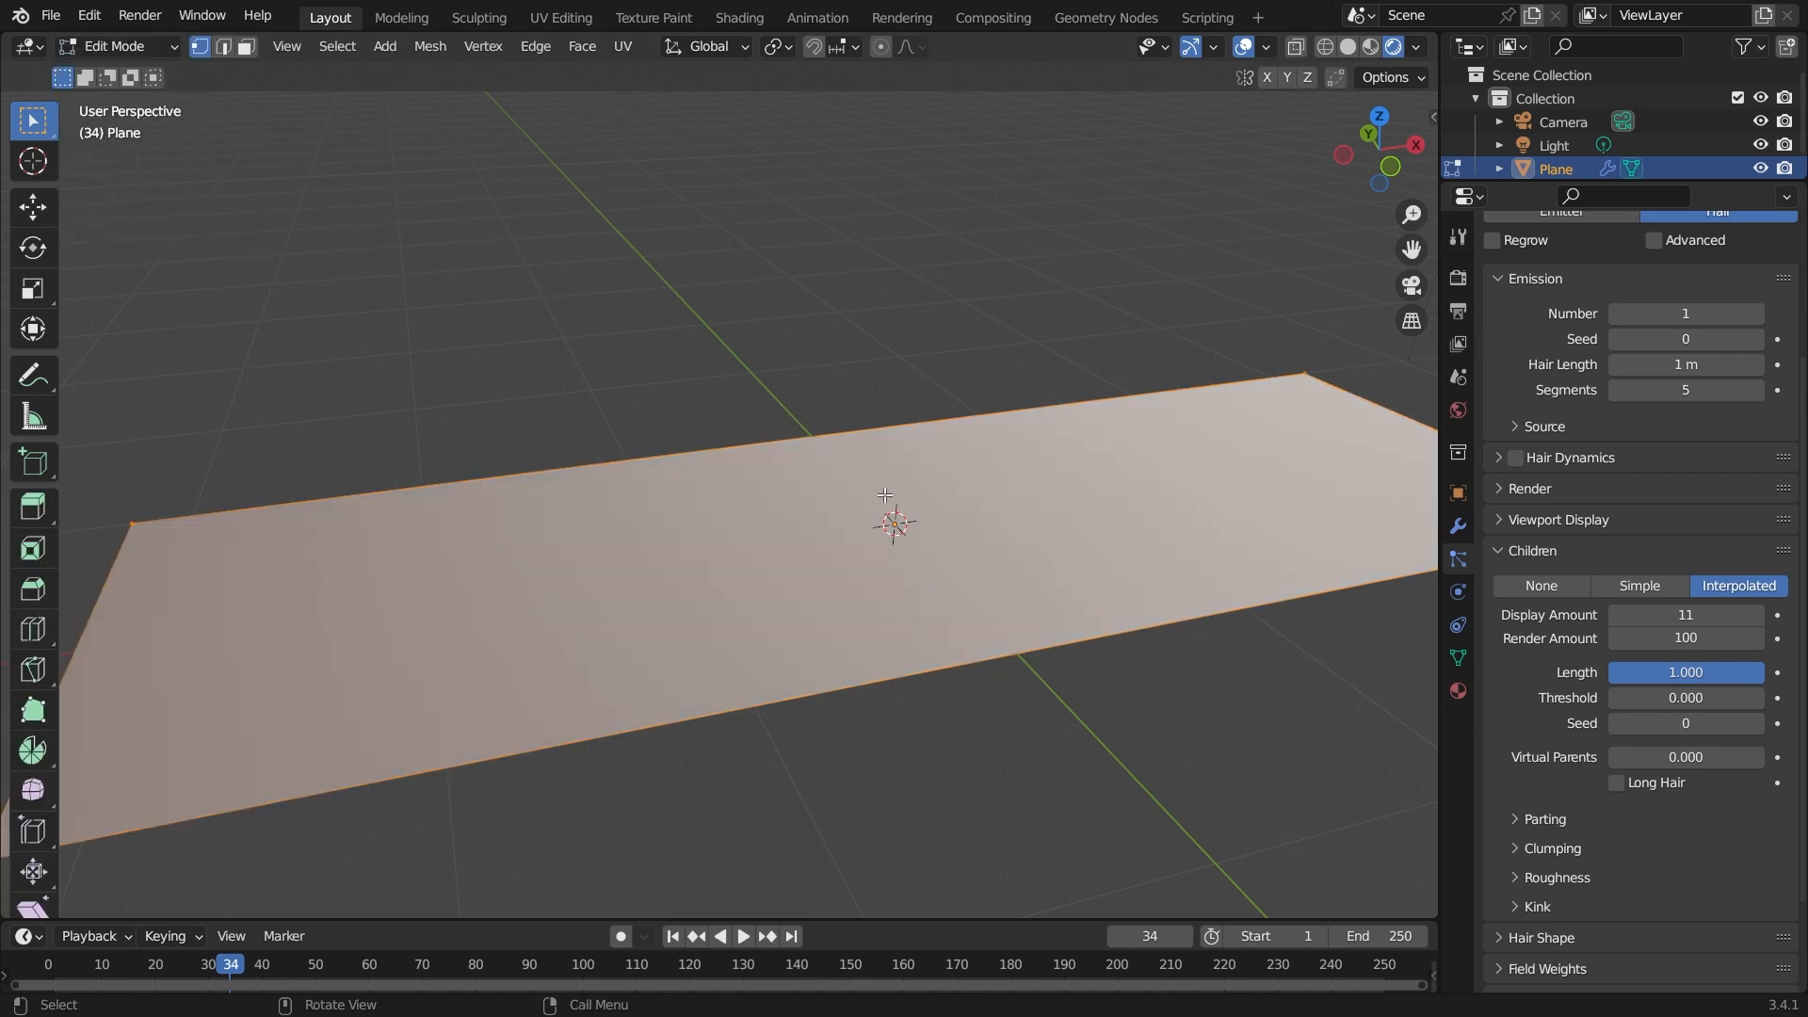
{"action": "right_click", "coordinate": [891, 506]}
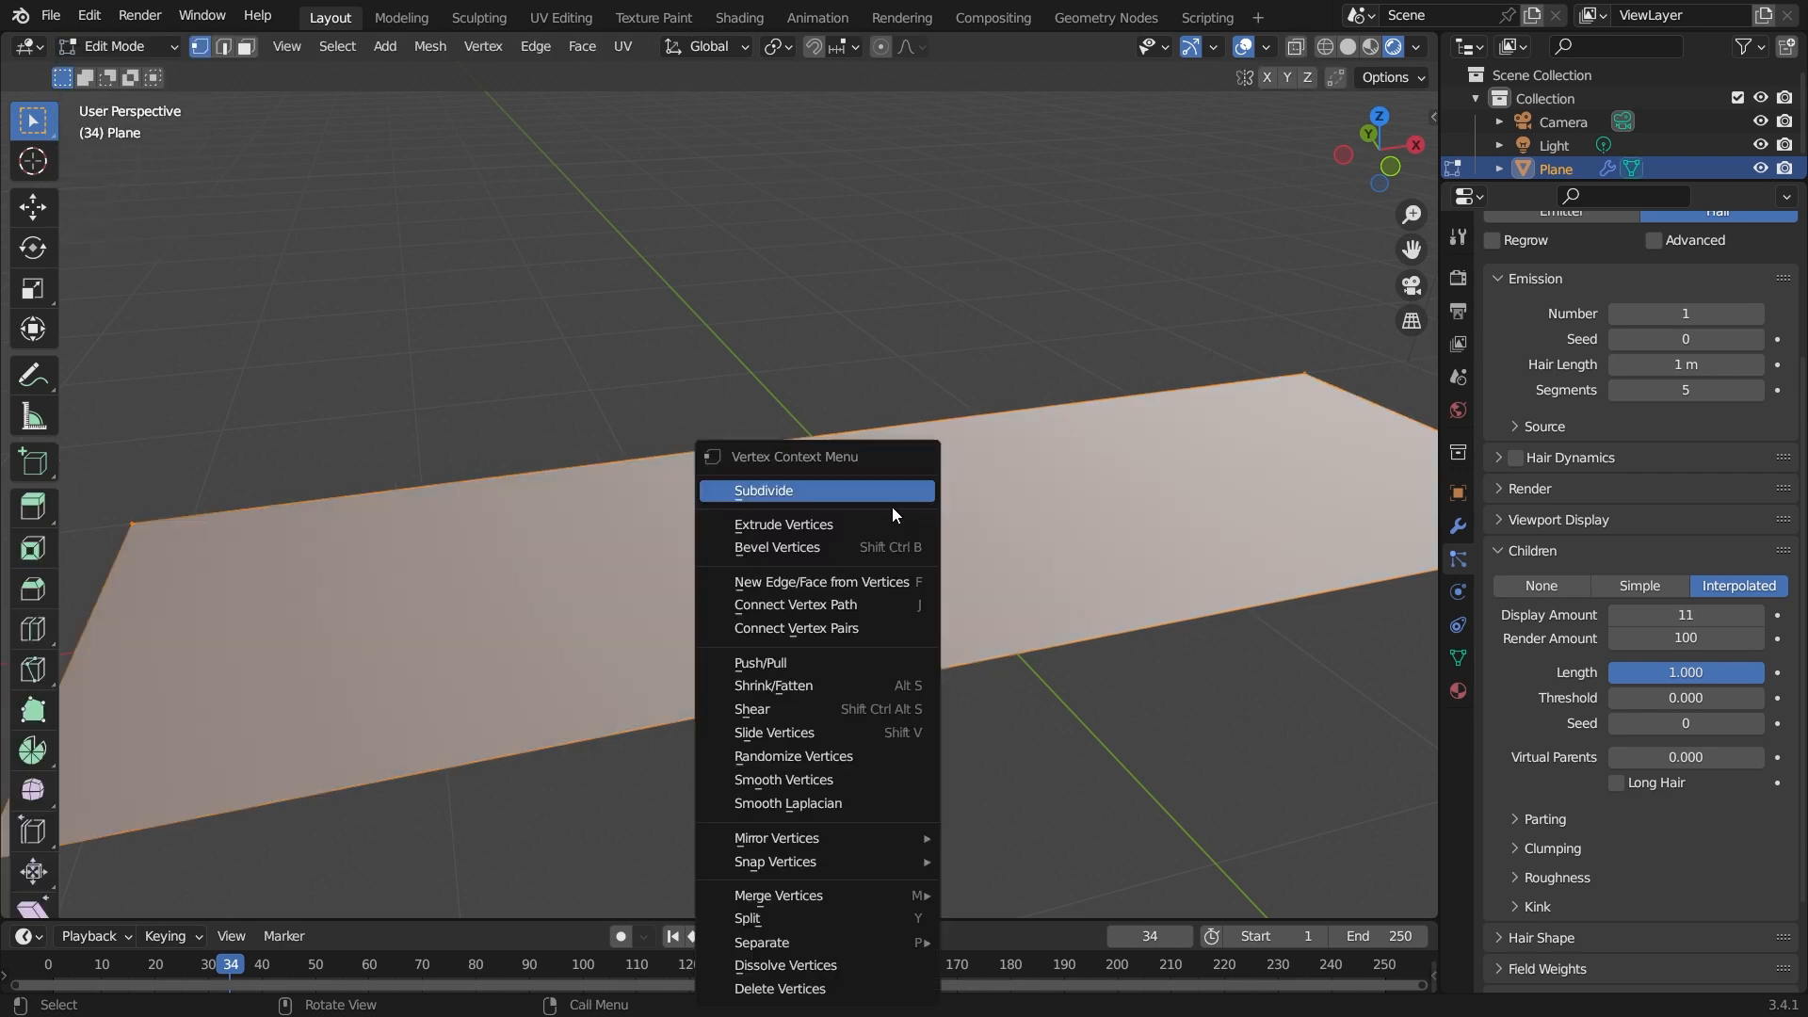
{"action": "left_click", "coordinate": [820, 491]}
{"action": "middle_click_drag", "start_coordinate": [887, 611], "coordinate": [688, 551]}
{"action": "left_click", "coordinate": [104, 46]}
{"action": "left_click", "coordinate": [109, 75]}
Set the children seed to 35.
{"action": "mouse_move", "coordinate": [1033, 494]}
{"action": "middle_mouse_down"}
{"action": "mouse_move", "coordinate": [1005, 476]}
{"action": "mouse_move", "coordinate": [1042, 477]}
{"action": "middle_mouse_up"}
{"action": "left_click_drag", "start_coordinate": [1670, 731], "coordinate": [1738, 731]}
{"action": "middle_click_drag", "start_coordinate": [675, 662], "coordinate": [614, 619]}
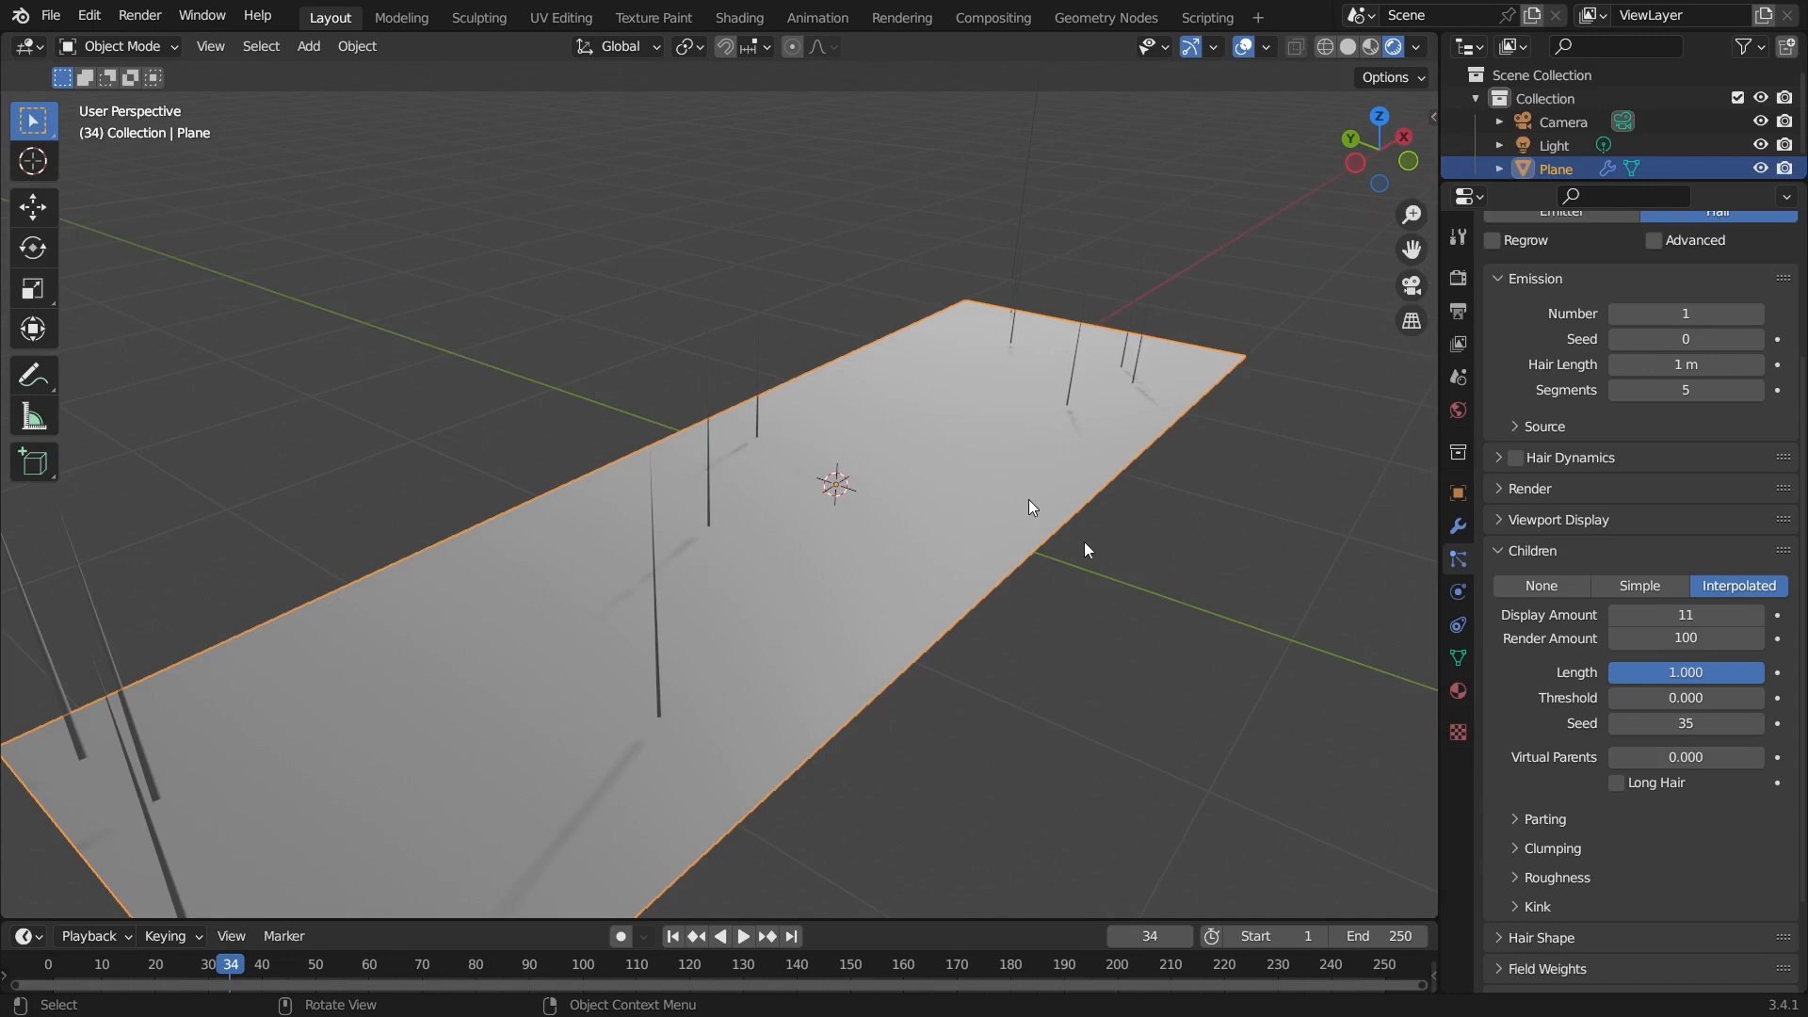
Deselect the plane and switch the hair children to Simple.
{"action": "left_click", "coordinate": [1153, 634]}
{"action": "middle_click_drag", "start_coordinate": [1151, 633], "coordinate": [1196, 556]}
{"action": "scroll", "coordinate": [936, 625], "scroll_direction": "up", "scroll_amount": 2}
{"action": "scroll", "coordinate": [1202, 558], "scroll_direction": "up", "scroll_amount": 2}
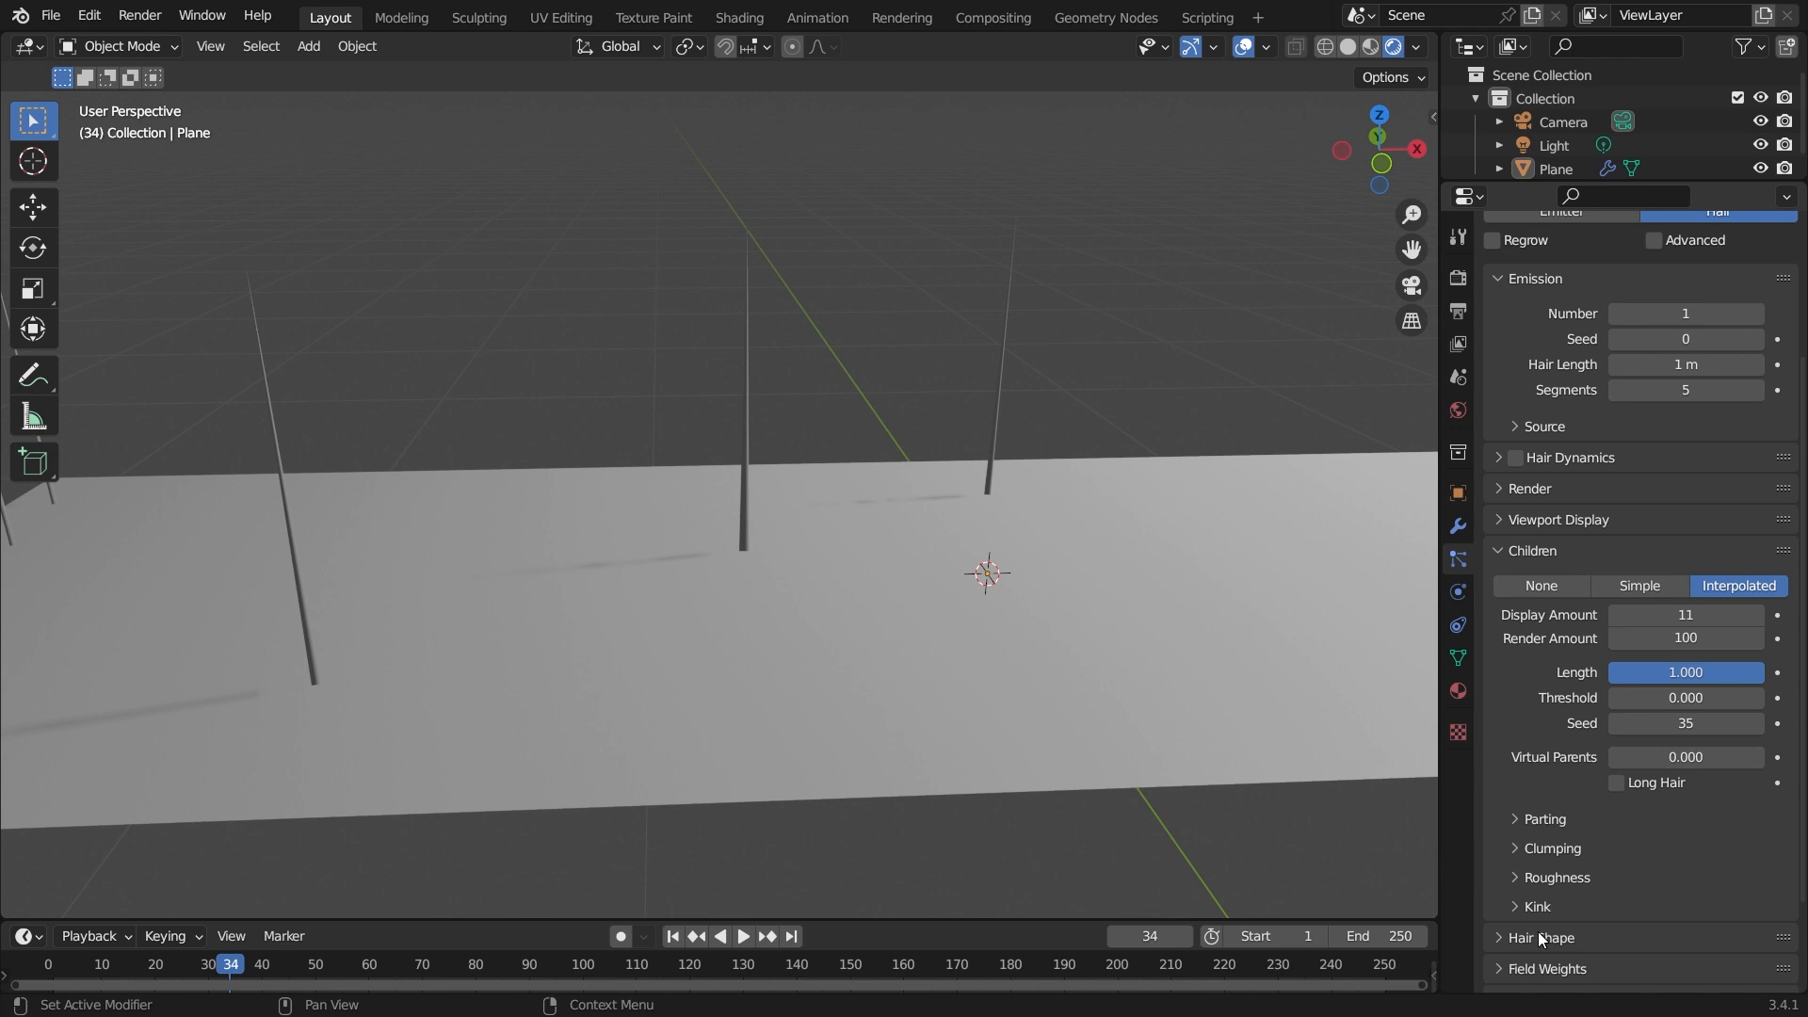
{"action": "left_click", "coordinate": [1655, 595]}
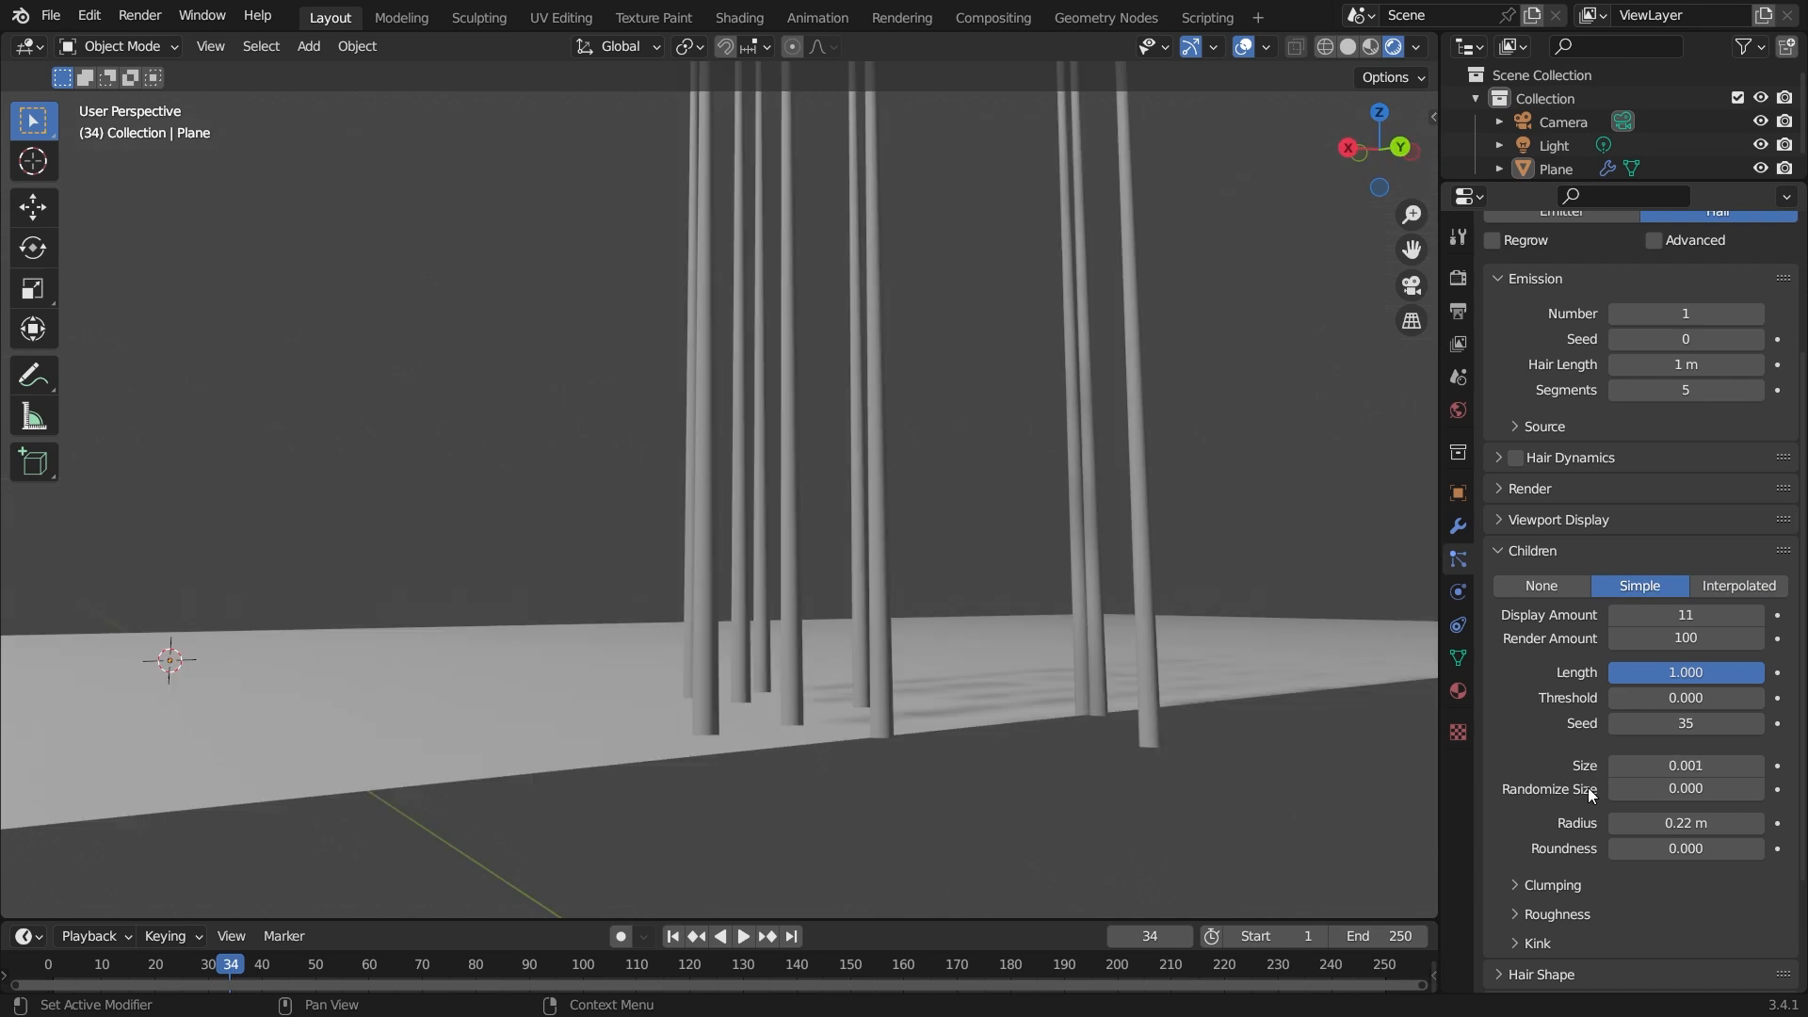
Set the Simple children radius to 0.07 m.
{"action": "mouse_move", "coordinate": [1646, 768]}
{"action": "left_mouse_down"}
{"action": "mouse_move", "coordinate": [1686, 768]}
{"action": "mouse_move", "coordinate": [1647, 768]}
{"action": "left_mouse_up"}
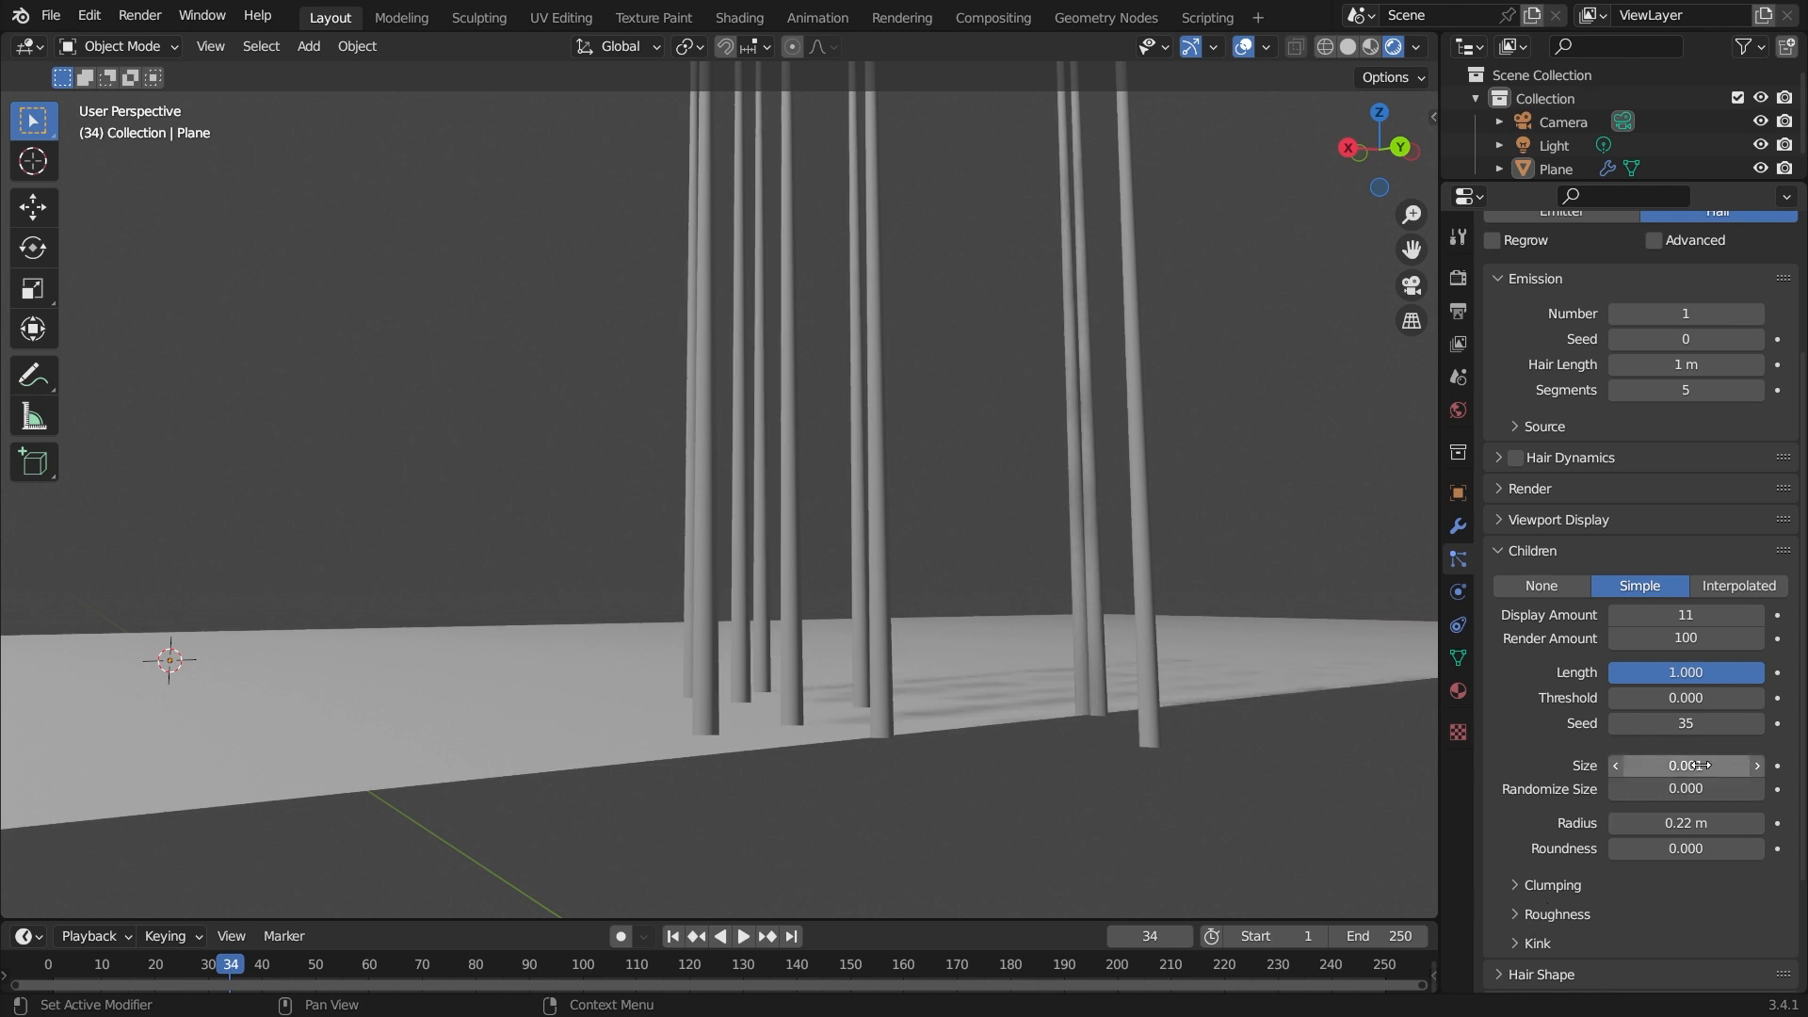
{"action": "middle_click_drag", "start_coordinate": [910, 643], "coordinate": [980, 629]}
{"action": "scroll", "coordinate": [980, 629], "scroll_direction": "up", "scroll_amount": 2}
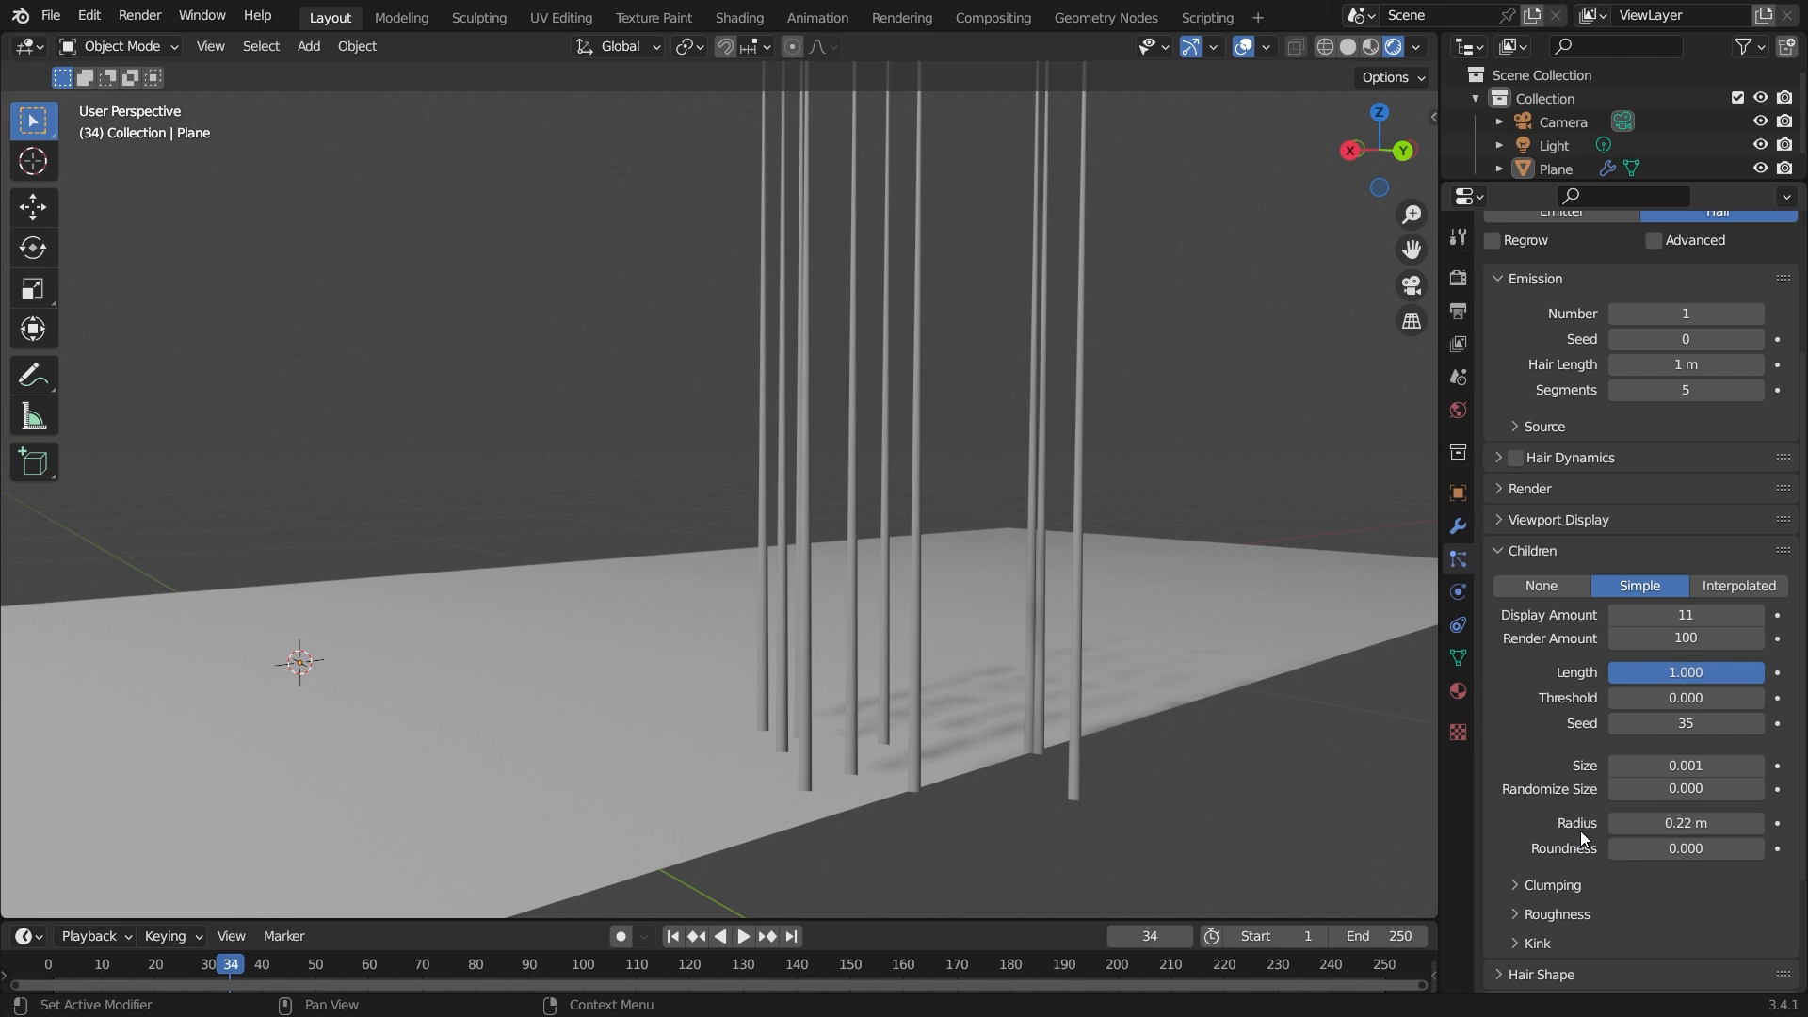
{"action": "middle_click_drag", "start_coordinate": [885, 723], "coordinate": [915, 746]}
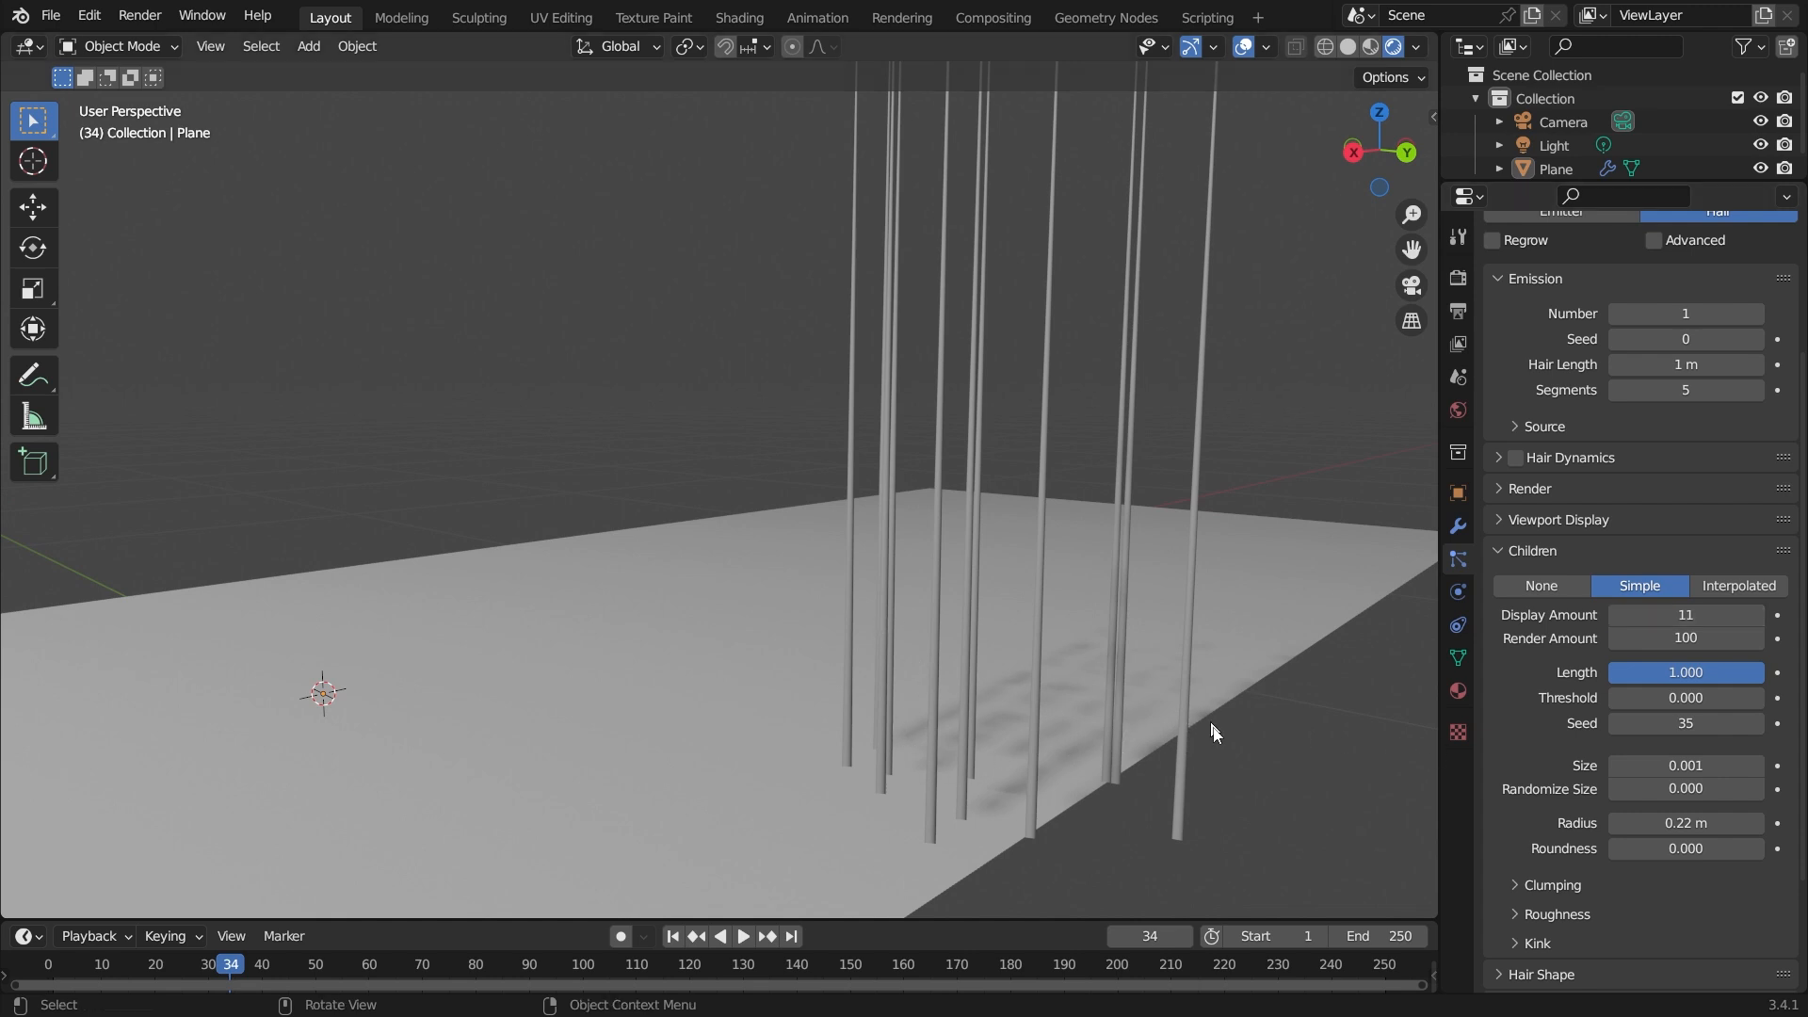
{"action": "double_click", "coordinate": [1700, 826]}
{"action": "type", "text": "0.5"}
{"action": "key", "text": "Return"}
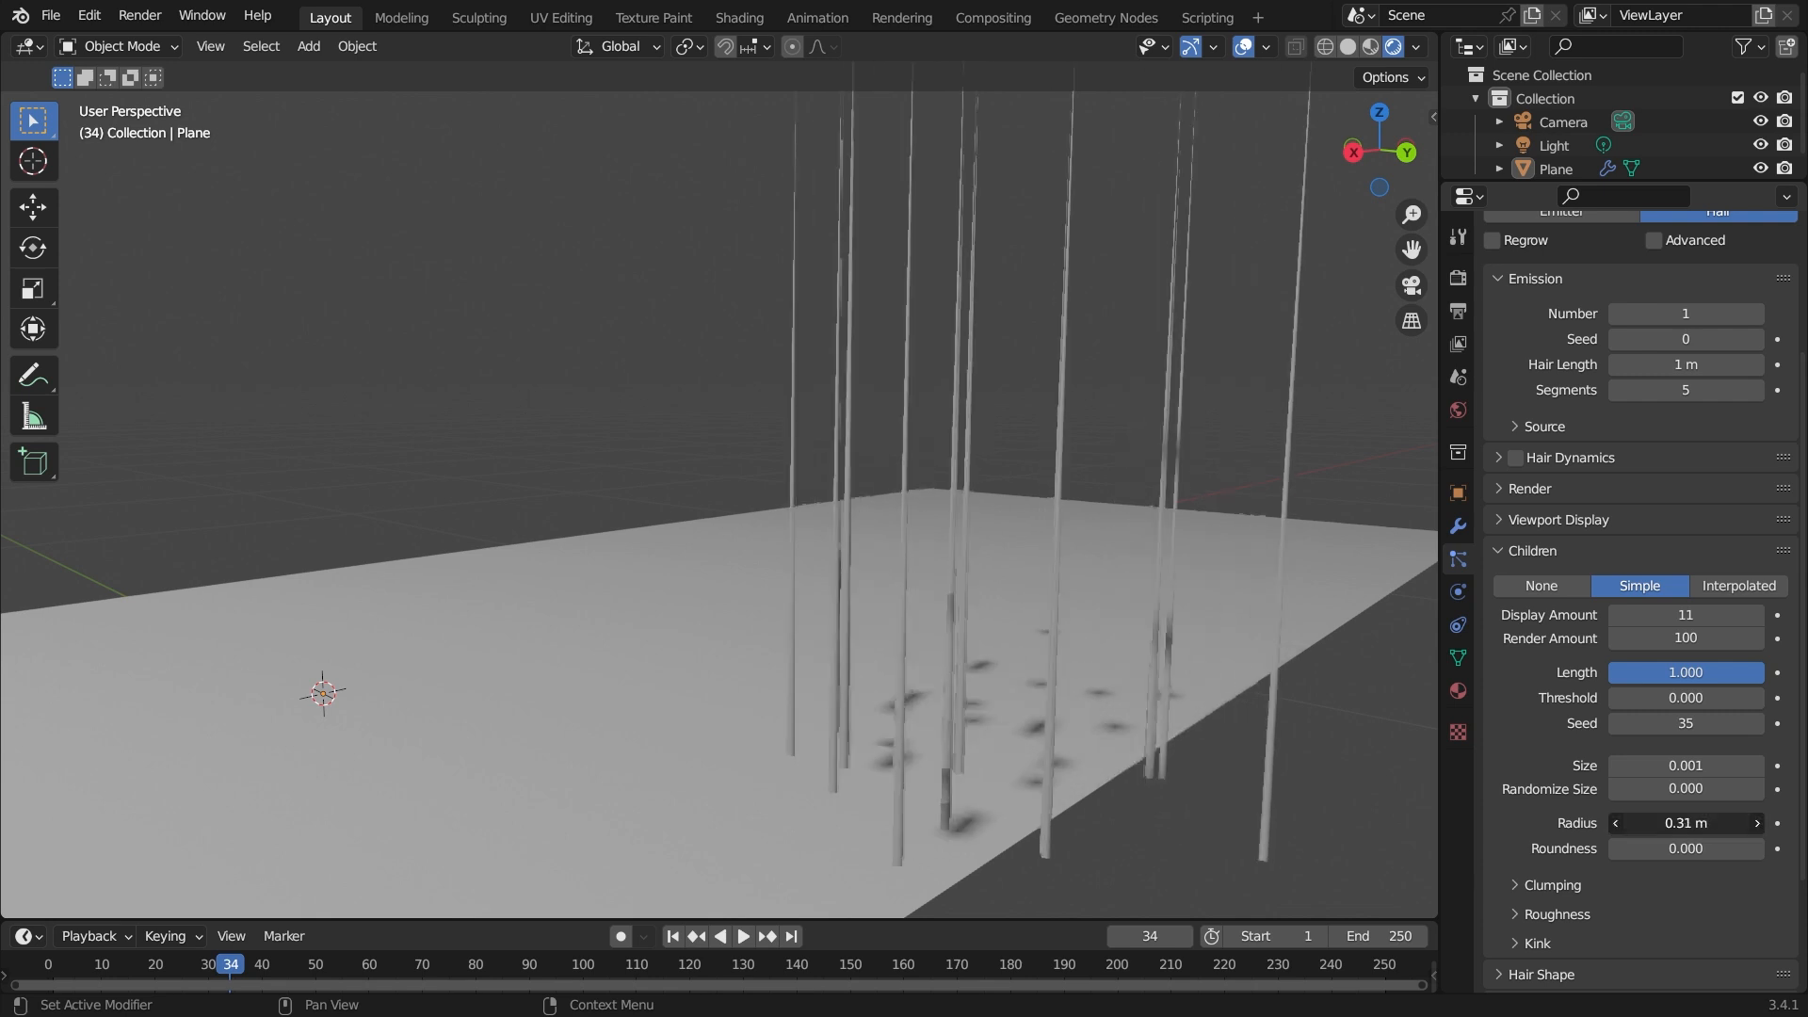
{"action": "mouse_move", "coordinate": [1727, 826]}
{"action": "left_mouse_down"}
{"action": "mouse_move", "coordinate": [1753, 826]}
{"action": "mouse_move", "coordinate": [1682, 826]}
{"action": "left_mouse_up"}
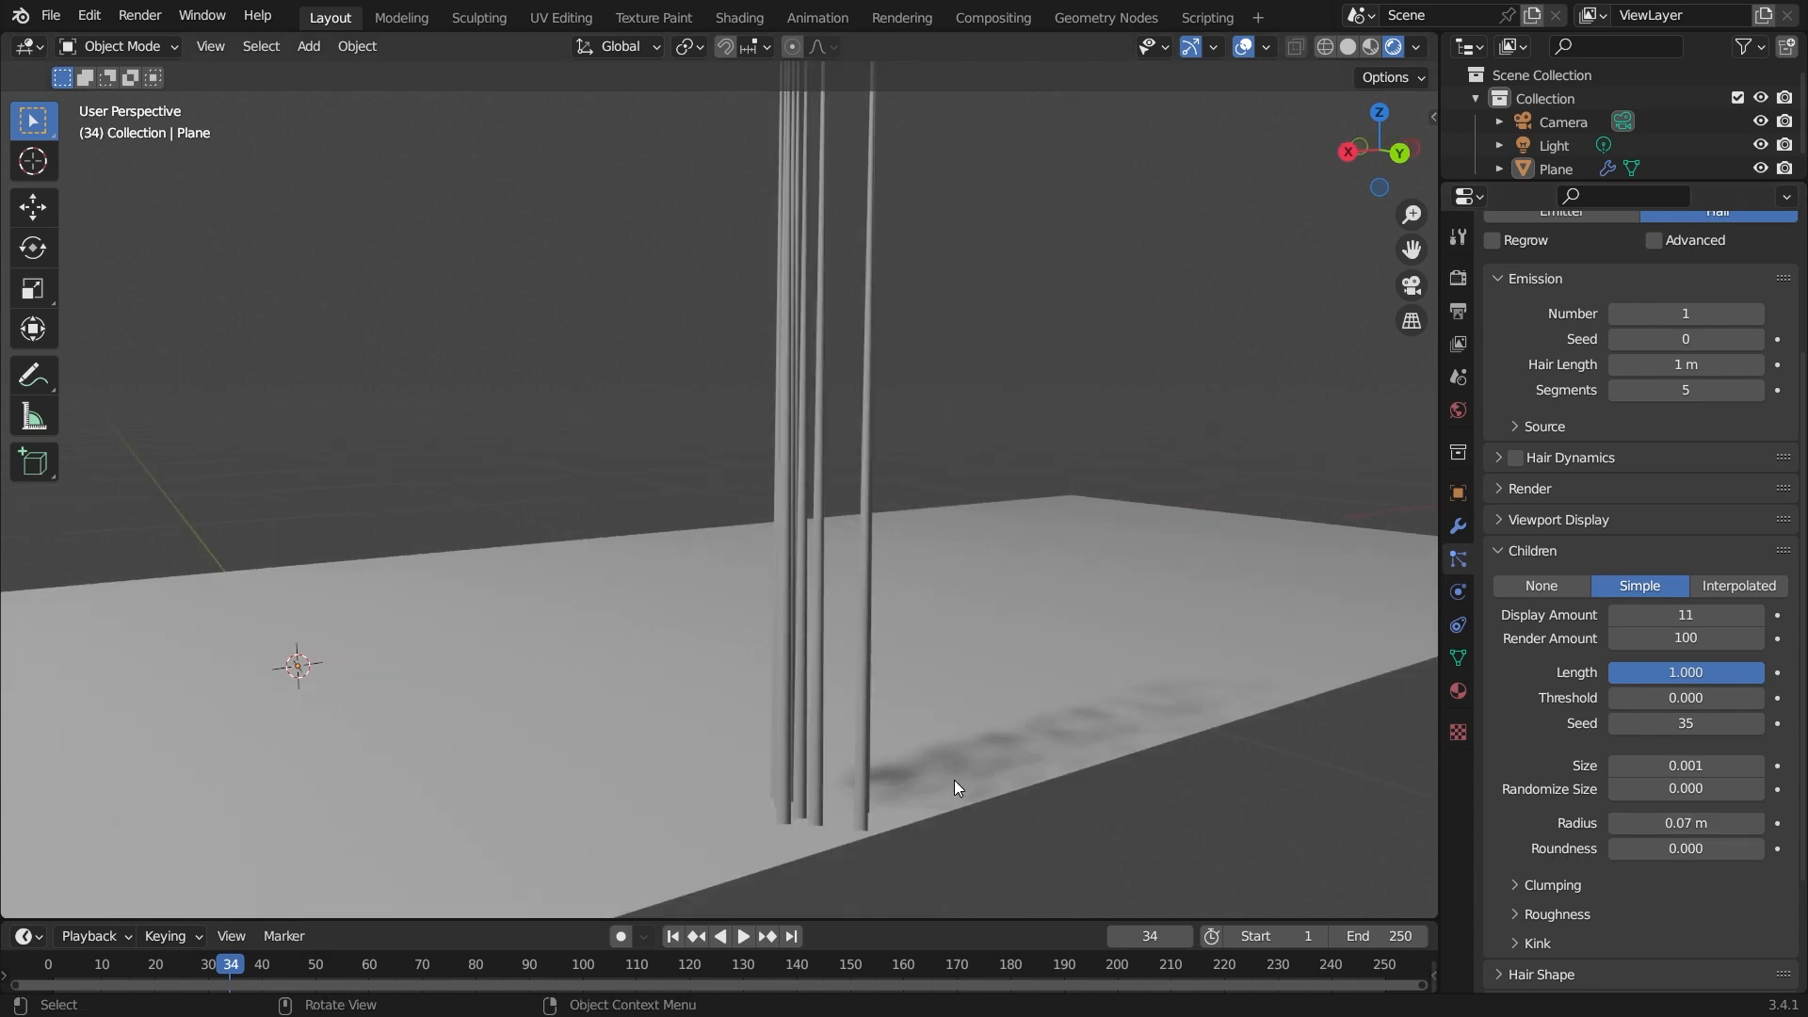
Orbit and zoom around the hair strands to inspect the simple children up close.
{"action": "scroll", "coordinate": [959, 780], "scroll_direction": "down", "scroll_amount": 3}
{"action": "middle_click_drag", "start_coordinate": [959, 778], "coordinate": [972, 788]}
{"action": "middle_click_drag", "start_coordinate": [878, 644], "coordinate": [921, 686]}
{"action": "middle_click_drag", "start_coordinate": [1041, 622], "coordinate": [985, 727]}
{"action": "scroll", "coordinate": [1207, 646], "scroll_direction": "up", "scroll_amount": 3}
{"action": "scroll", "coordinate": [985, 728], "scroll_direction": "down", "scroll_amount": 4}
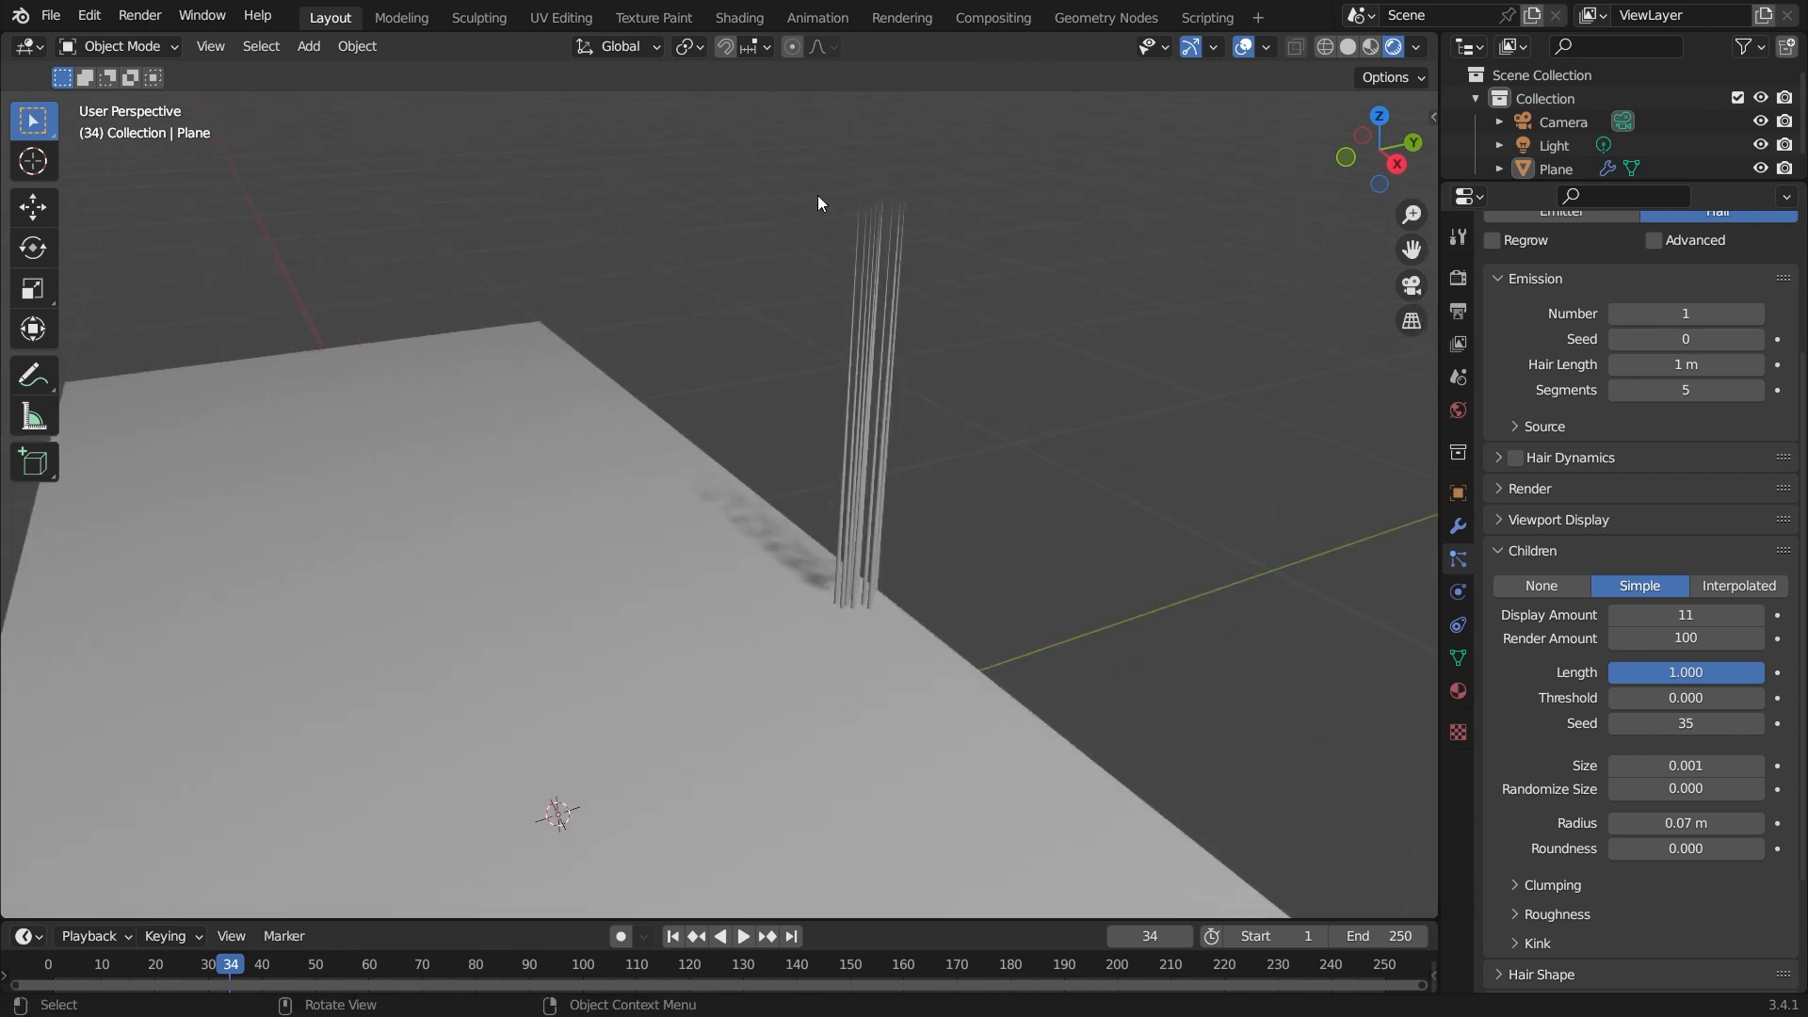
{"action": "scroll", "coordinate": [942, 640], "scroll_direction": "up", "scroll_amount": 2}
{"action": "middle_click_drag", "start_coordinate": [1053, 702], "coordinate": [878, 693]}
{"action": "scroll", "coordinate": [878, 693], "scroll_direction": "down", "scroll_amount": 2}
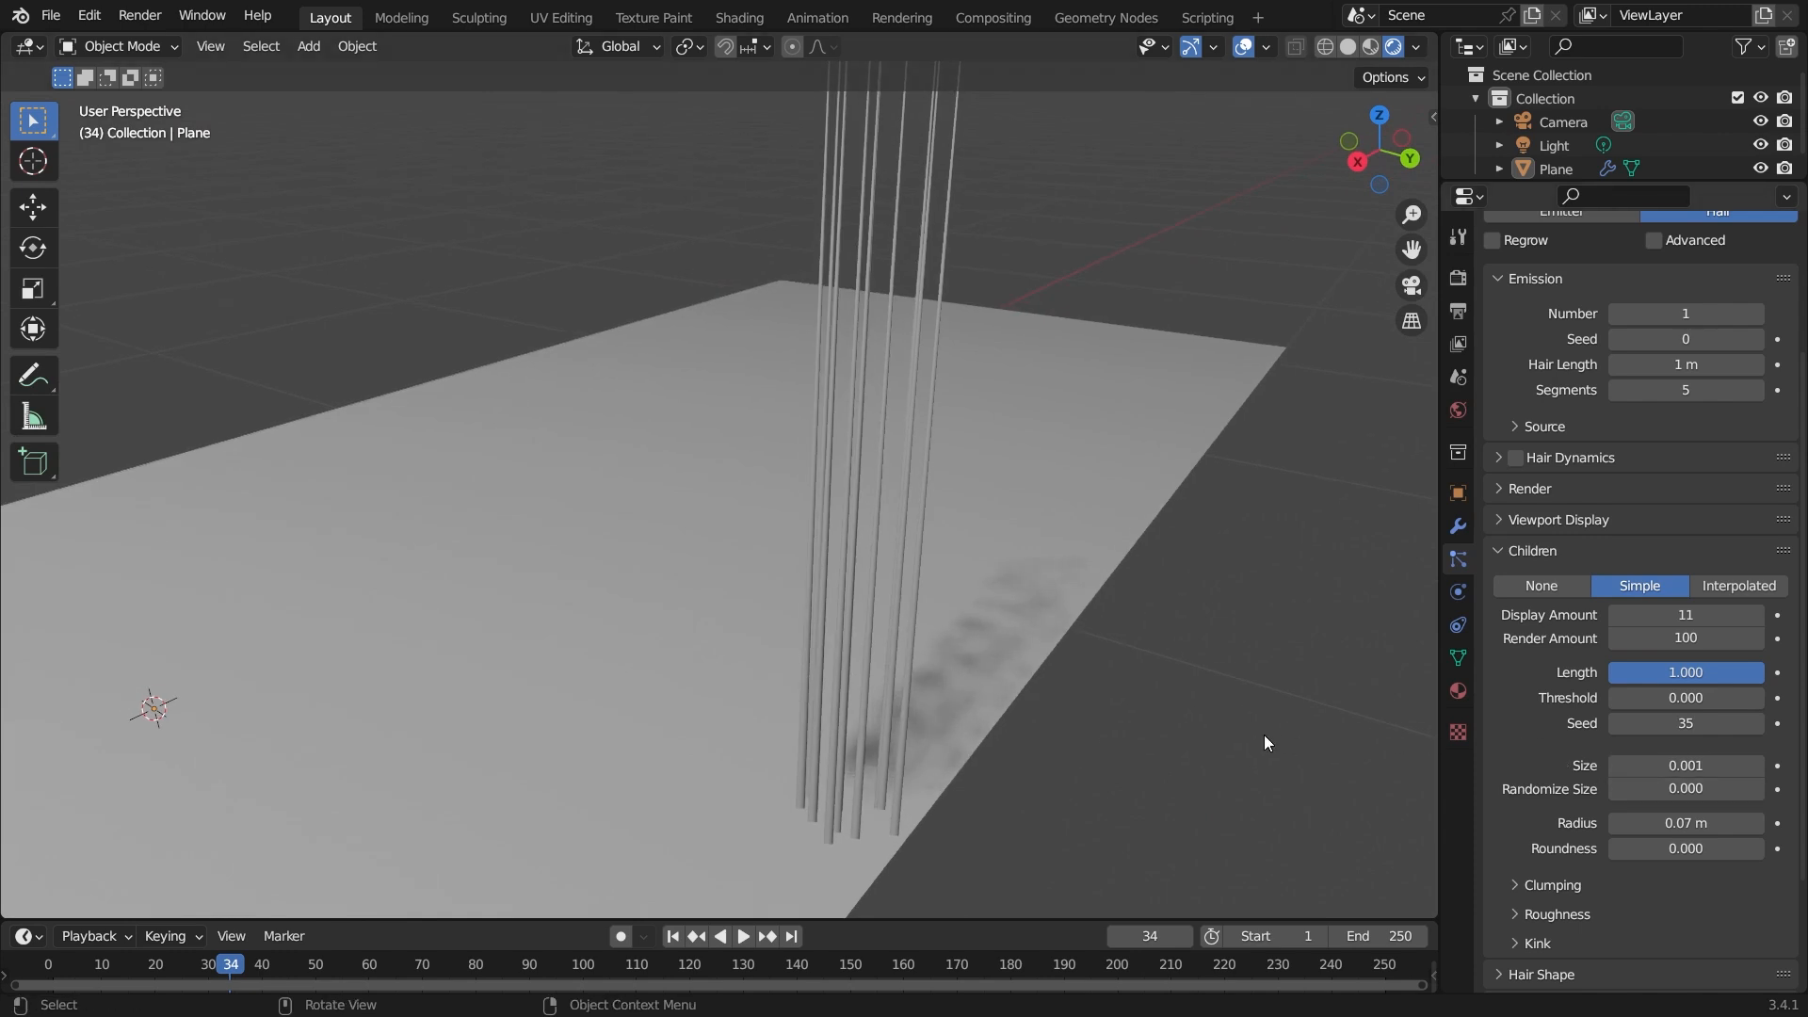
{"action": "scroll", "coordinate": [1262, 743], "scroll_direction": "down", "scroll_amount": 2}
{"action": "mouse_move", "coordinate": [960, 629]}
{"action": "middle_mouse_down"}
{"action": "mouse_move", "coordinate": [953, 678]}
{"action": "mouse_move", "coordinate": [932, 608]}
{"action": "middle_mouse_up"}
{"action": "scroll", "coordinate": [953, 667], "scroll_direction": "up", "scroll_amount": 2}
{"action": "scroll", "coordinate": [904, 812], "scroll_direction": "up", "scroll_amount": 2}
{"action": "middle_click_drag", "start_coordinate": [997, 812], "coordinate": [1009, 492], "text": "shift"}
{"action": "scroll", "coordinate": [1037, 577], "scroll_direction": "up", "scroll_amount": 4}
{"action": "middle_click_drag", "start_coordinate": [1052, 619], "coordinate": [715, 466]}
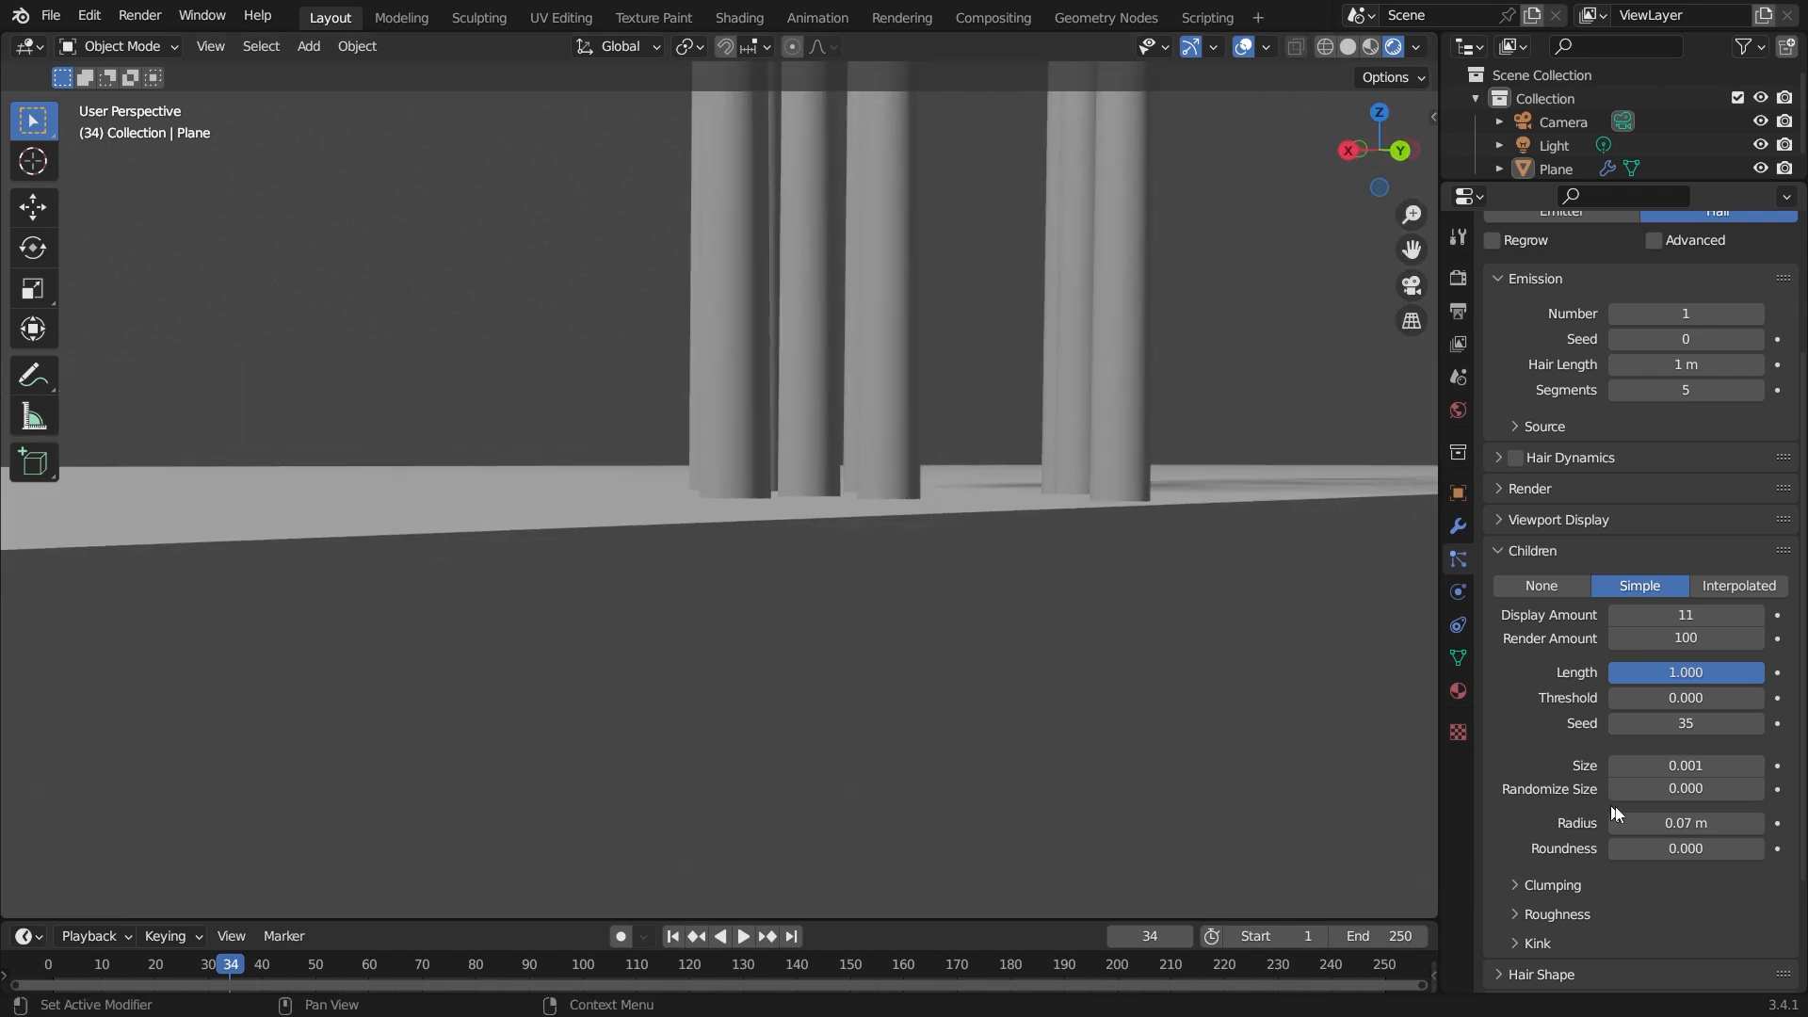
Set the children roundness to 1 and then back to 0.
{"action": "left_click_drag", "start_coordinate": [1647, 849], "coordinate": [1771, 849]}
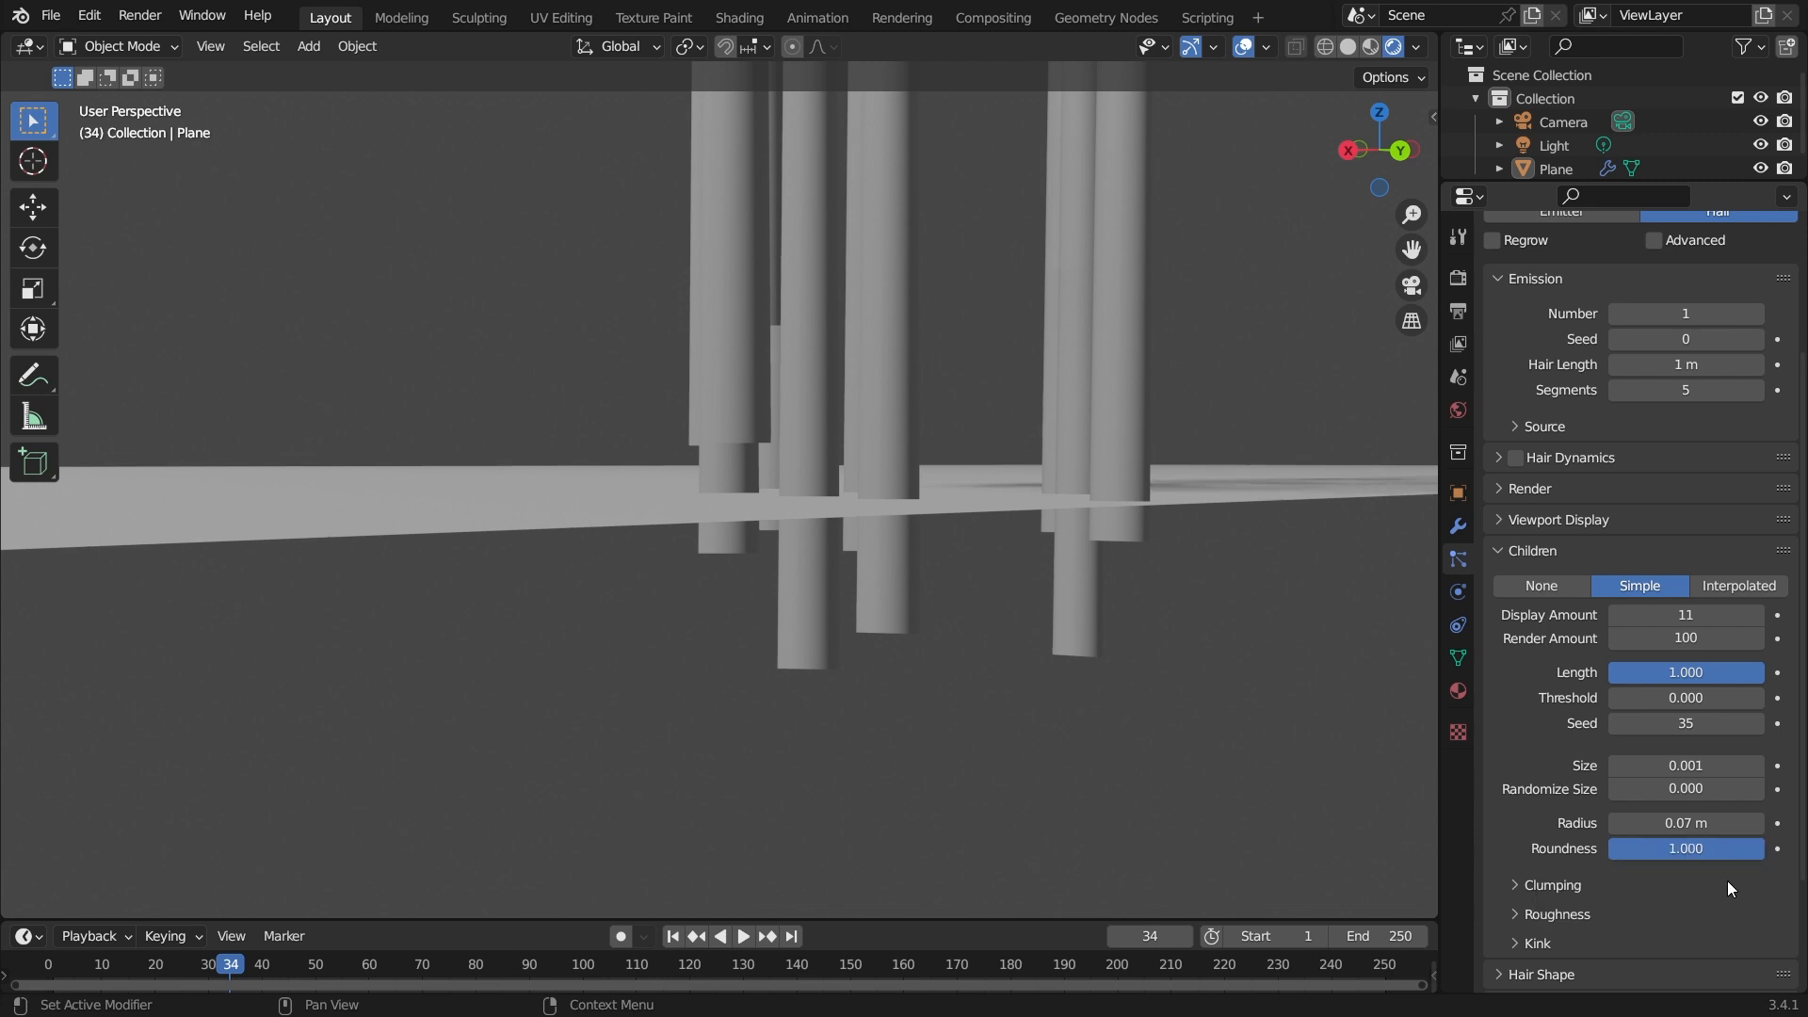
{"action": "left_click_drag", "start_coordinate": [1759, 853], "coordinate": [1658, 853]}
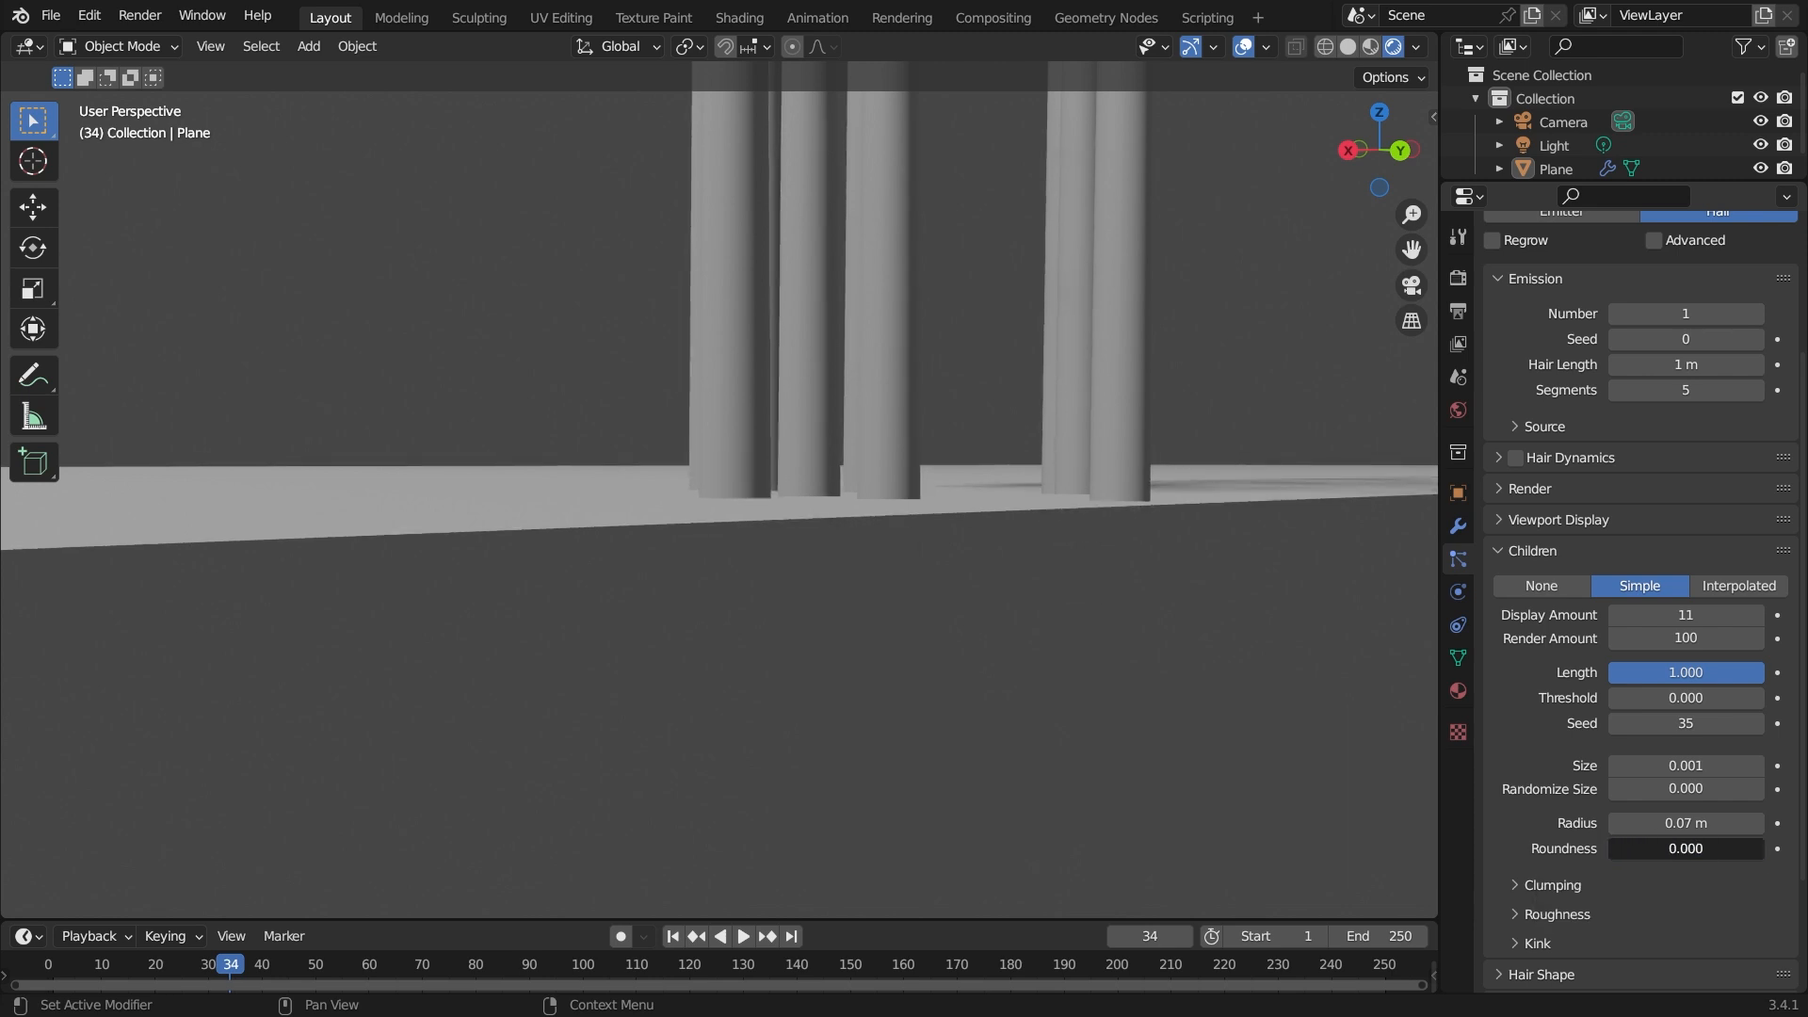
{"action": "mouse_move", "coordinate": [1636, 844]}
{"action": "left_mouse_down"}
{"action": "mouse_move", "coordinate": [1742, 844]}
{"action": "mouse_move", "coordinate": [1601, 845]}
{"action": "left_mouse_up"}
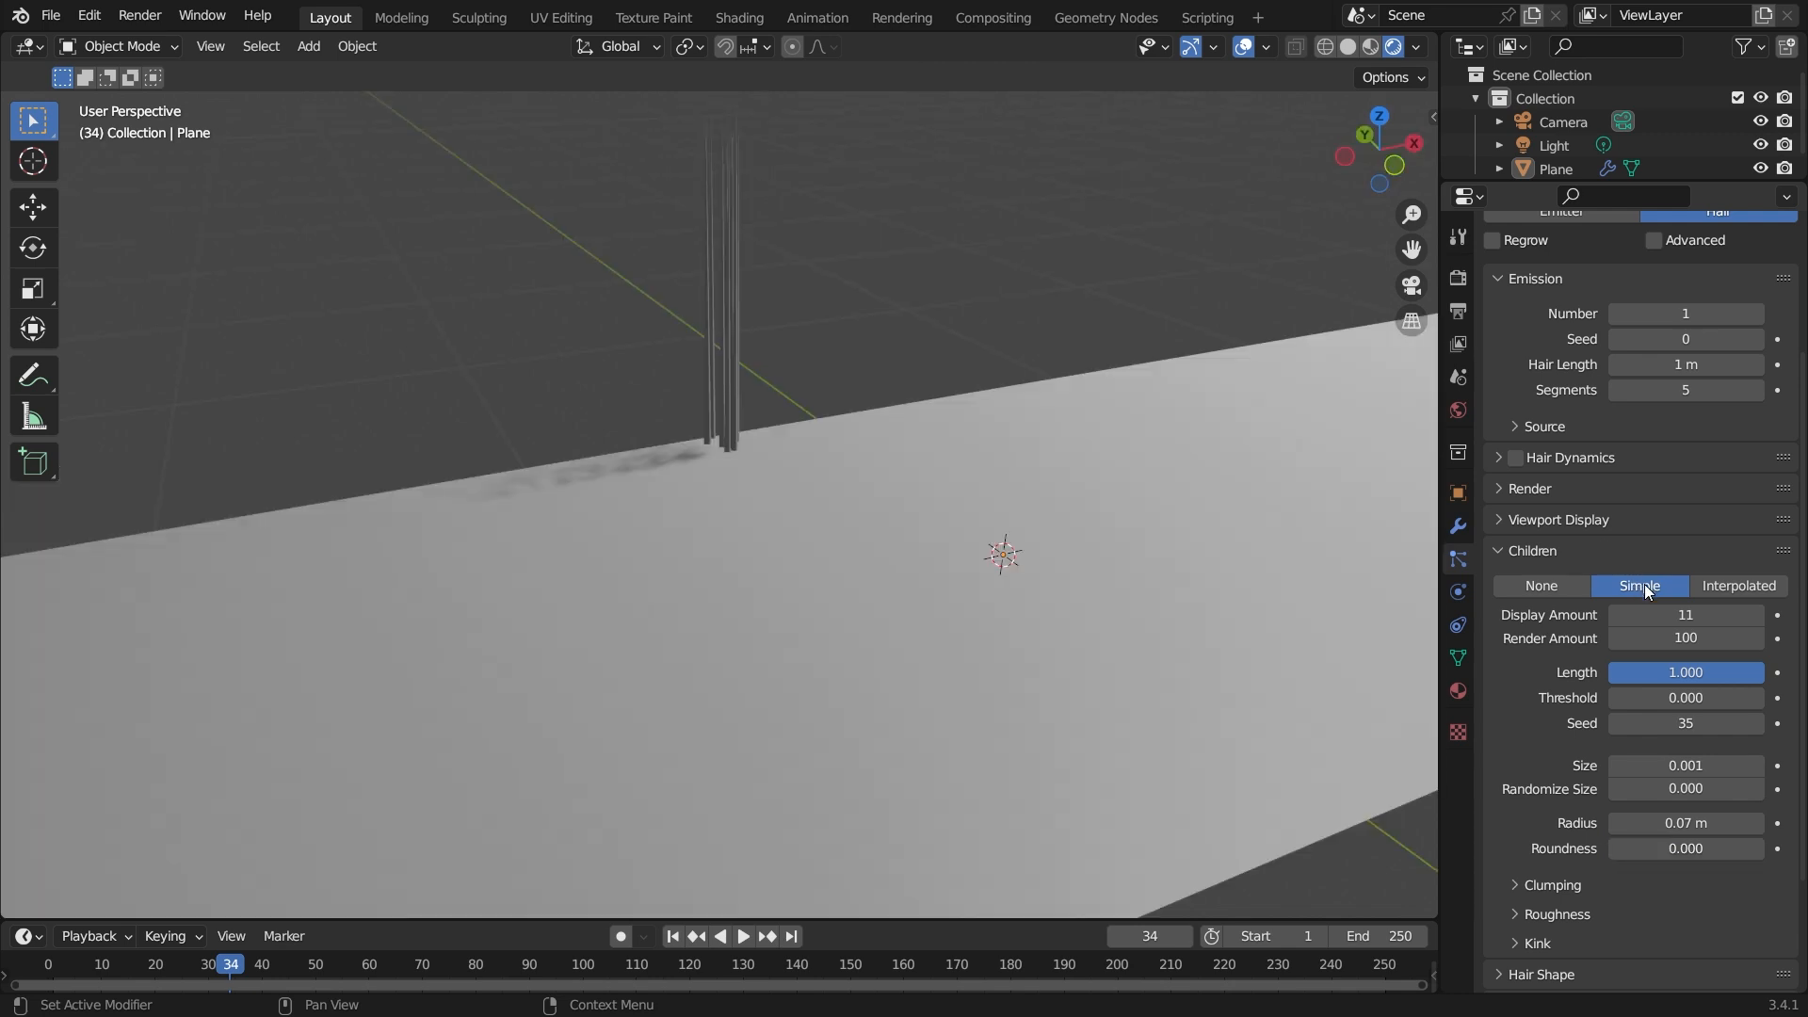
Set the emission hair number to 50.
{"action": "middle_click_drag", "start_coordinate": [916, 520], "coordinate": [885, 482]}
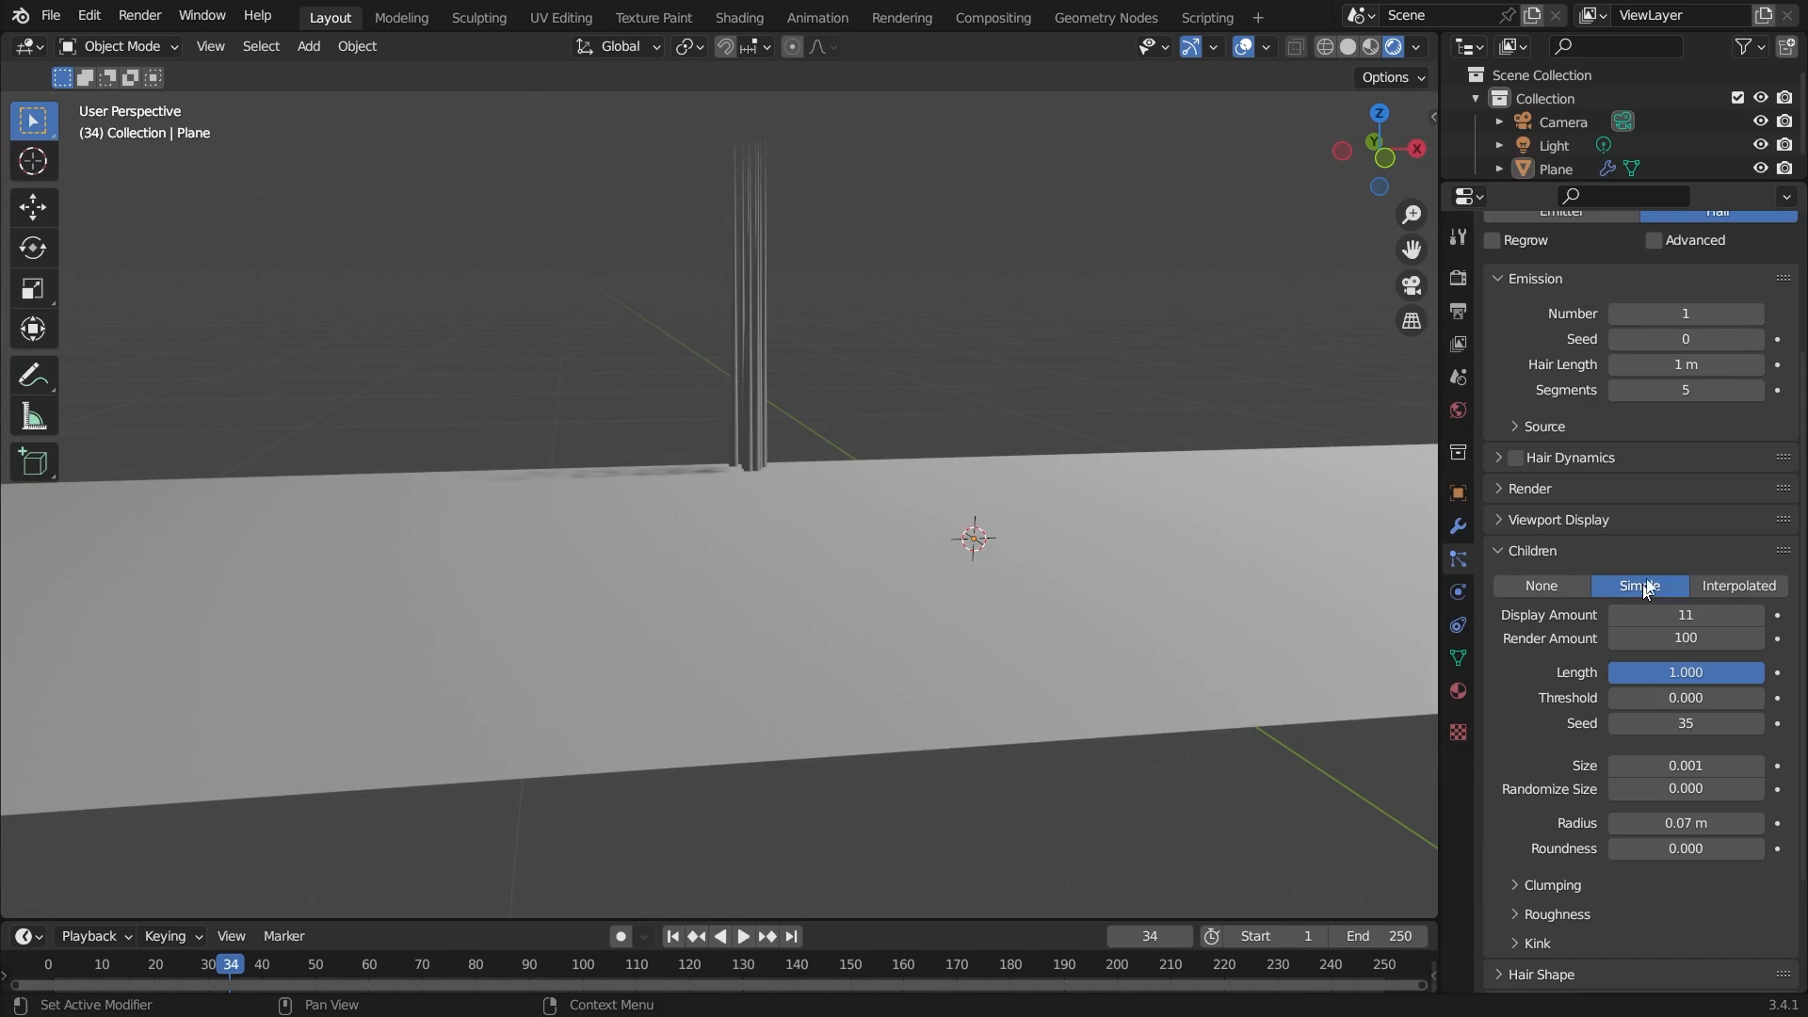
{"action": "left_click", "coordinate": [1757, 315]}
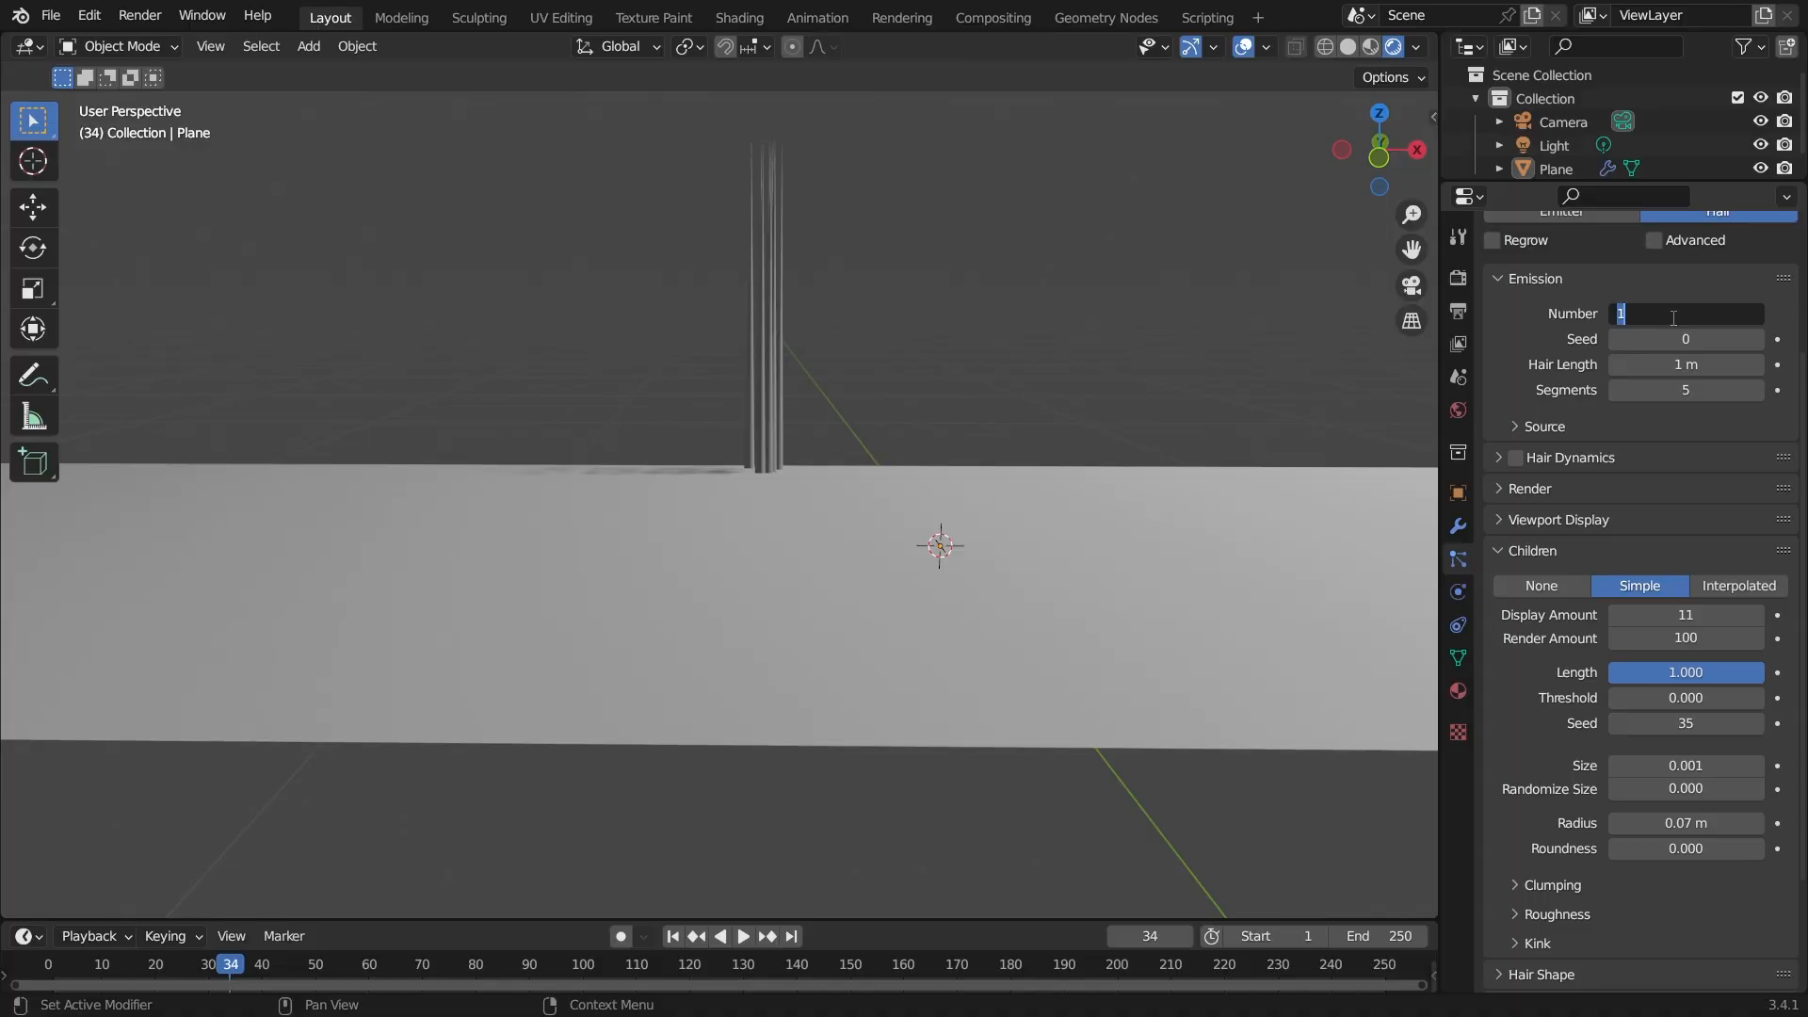
{"action": "key", "text": "Return"}
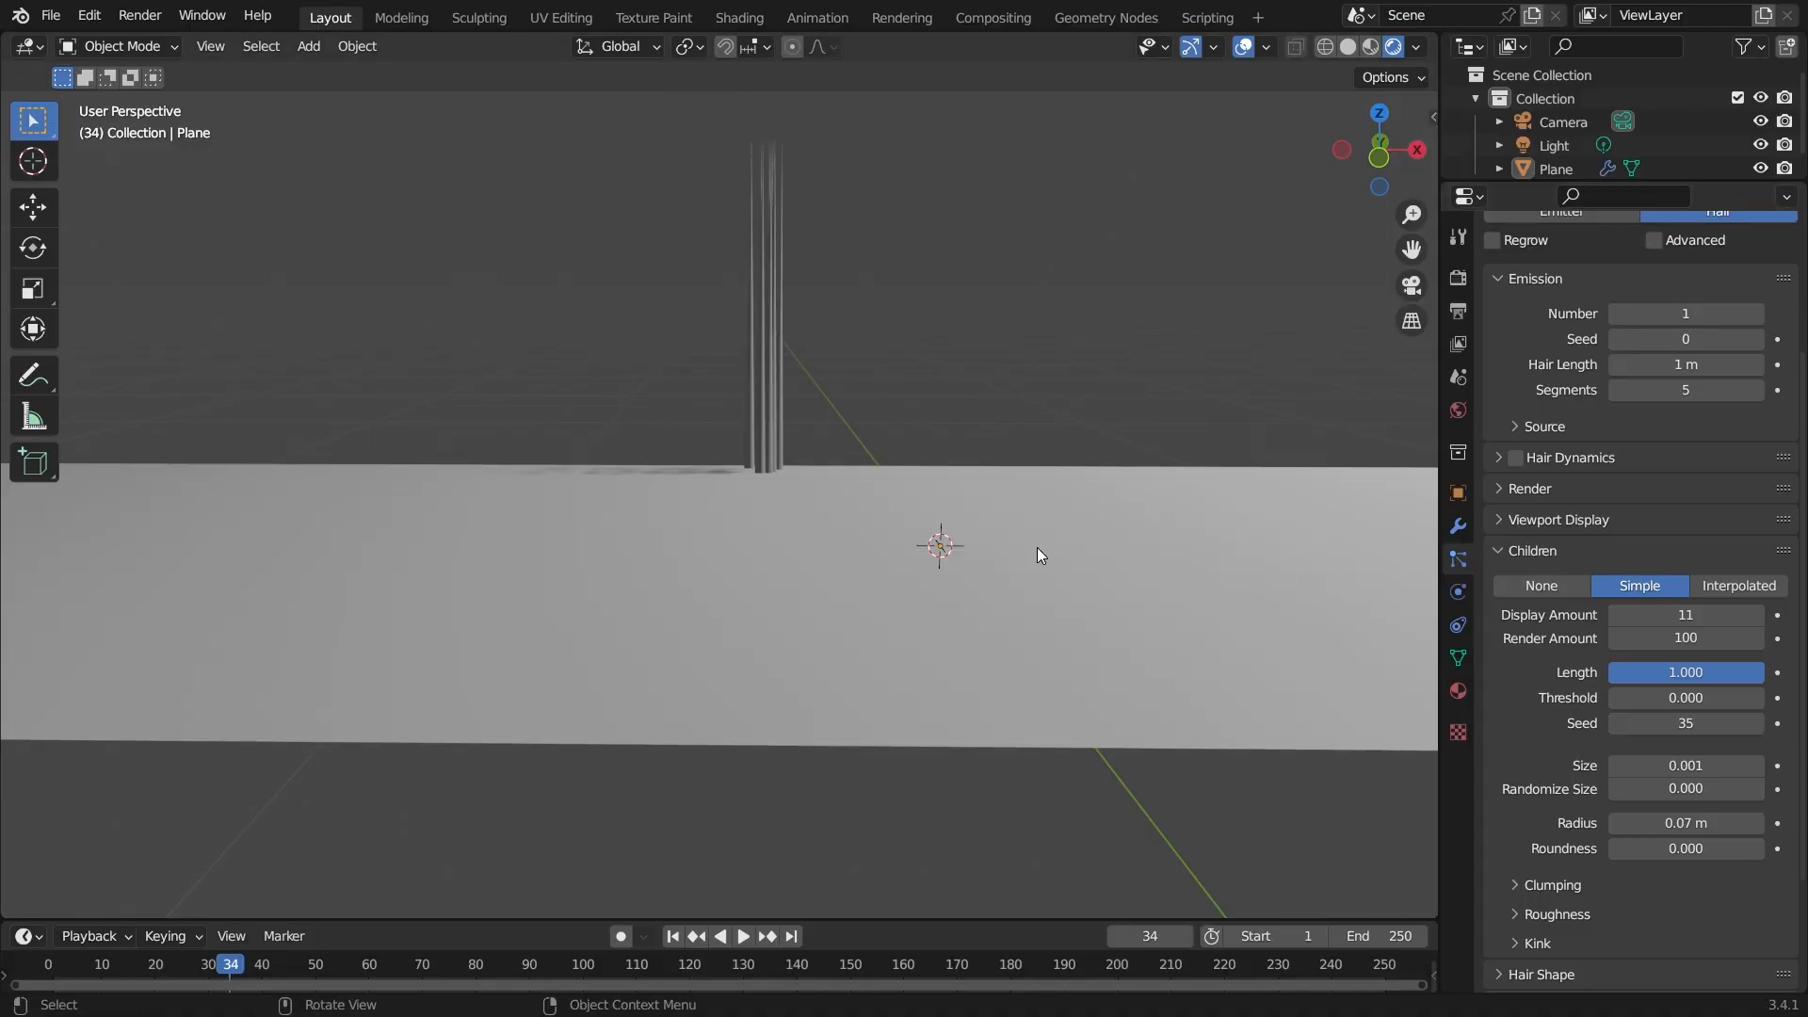
{"action": "left_click", "coordinate": [1698, 314]}
{"action": "type", "text": "50"}
{"action": "key", "text": "Return"}
{"action": "middle_click_drag", "start_coordinate": [1081, 399], "coordinate": [982, 471]}
{"action": "left_click", "coordinate": [1663, 317]}
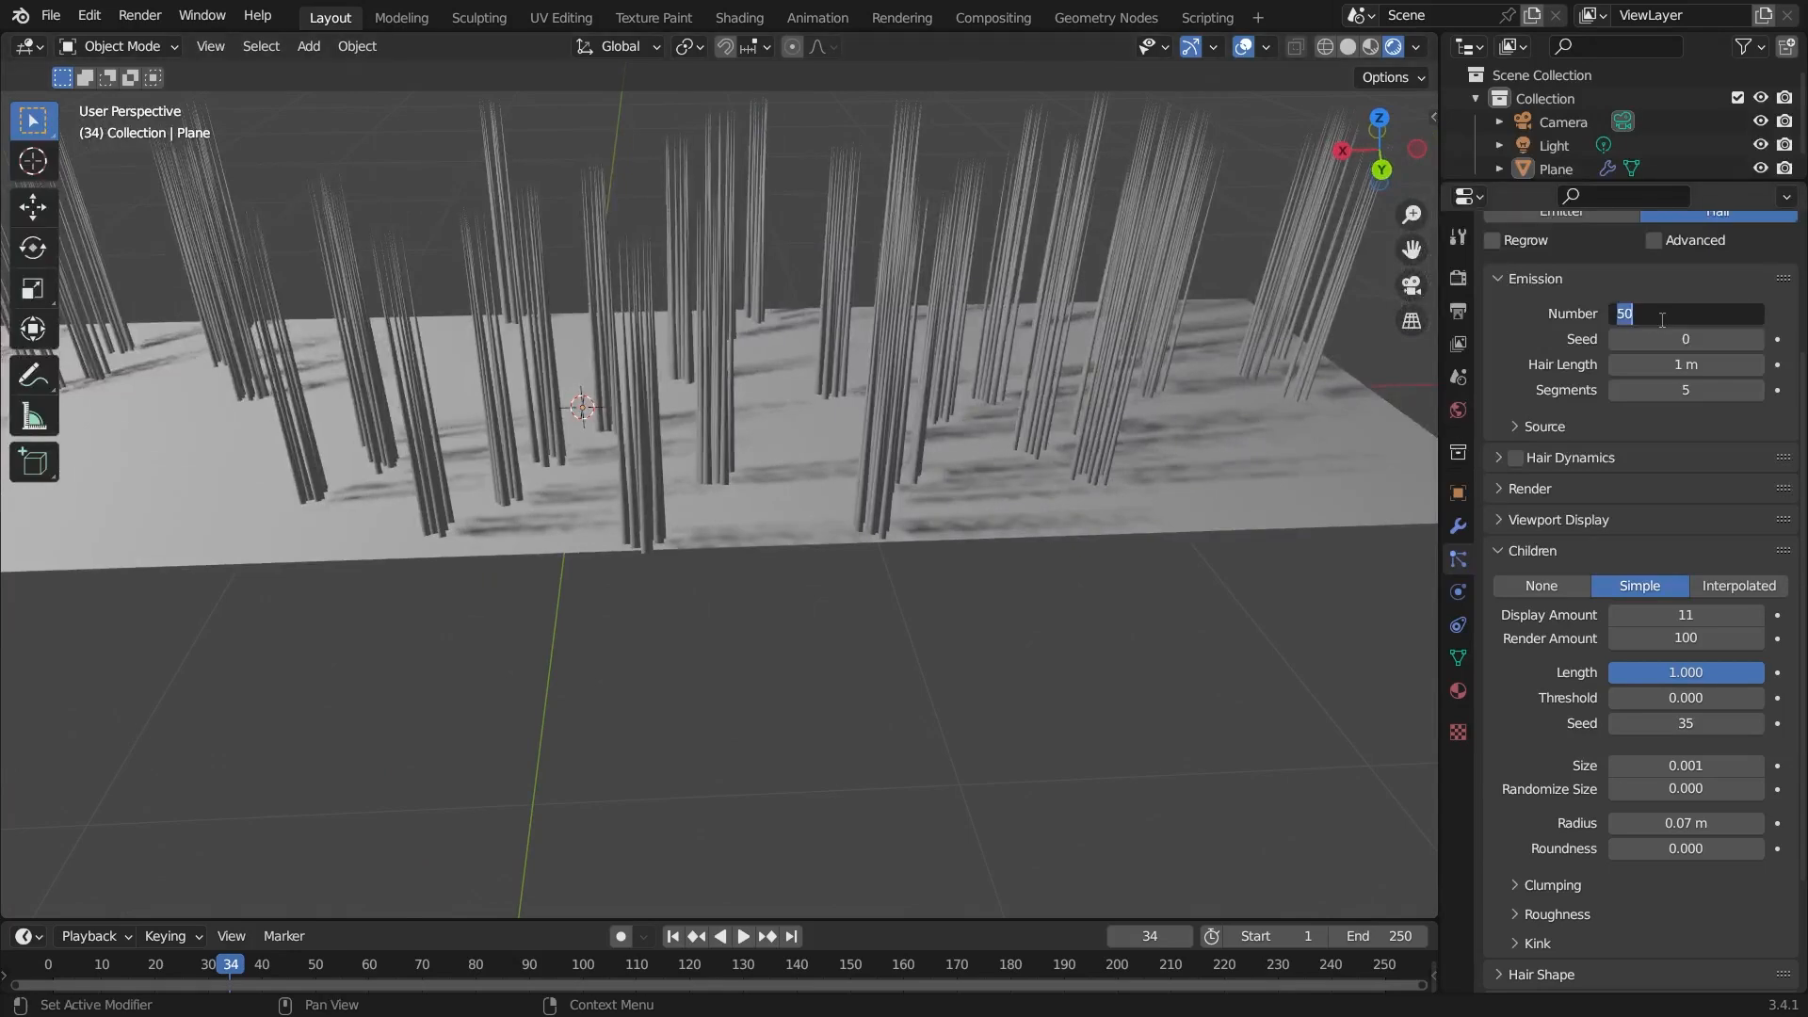
Set the emission hair number to 100 and then to 500.
{"action": "type", "text": "100"}
{"action": "key", "text": "Return"}
{"action": "left_click", "coordinate": [1682, 314]}
{"action": "type", "text": "500"}
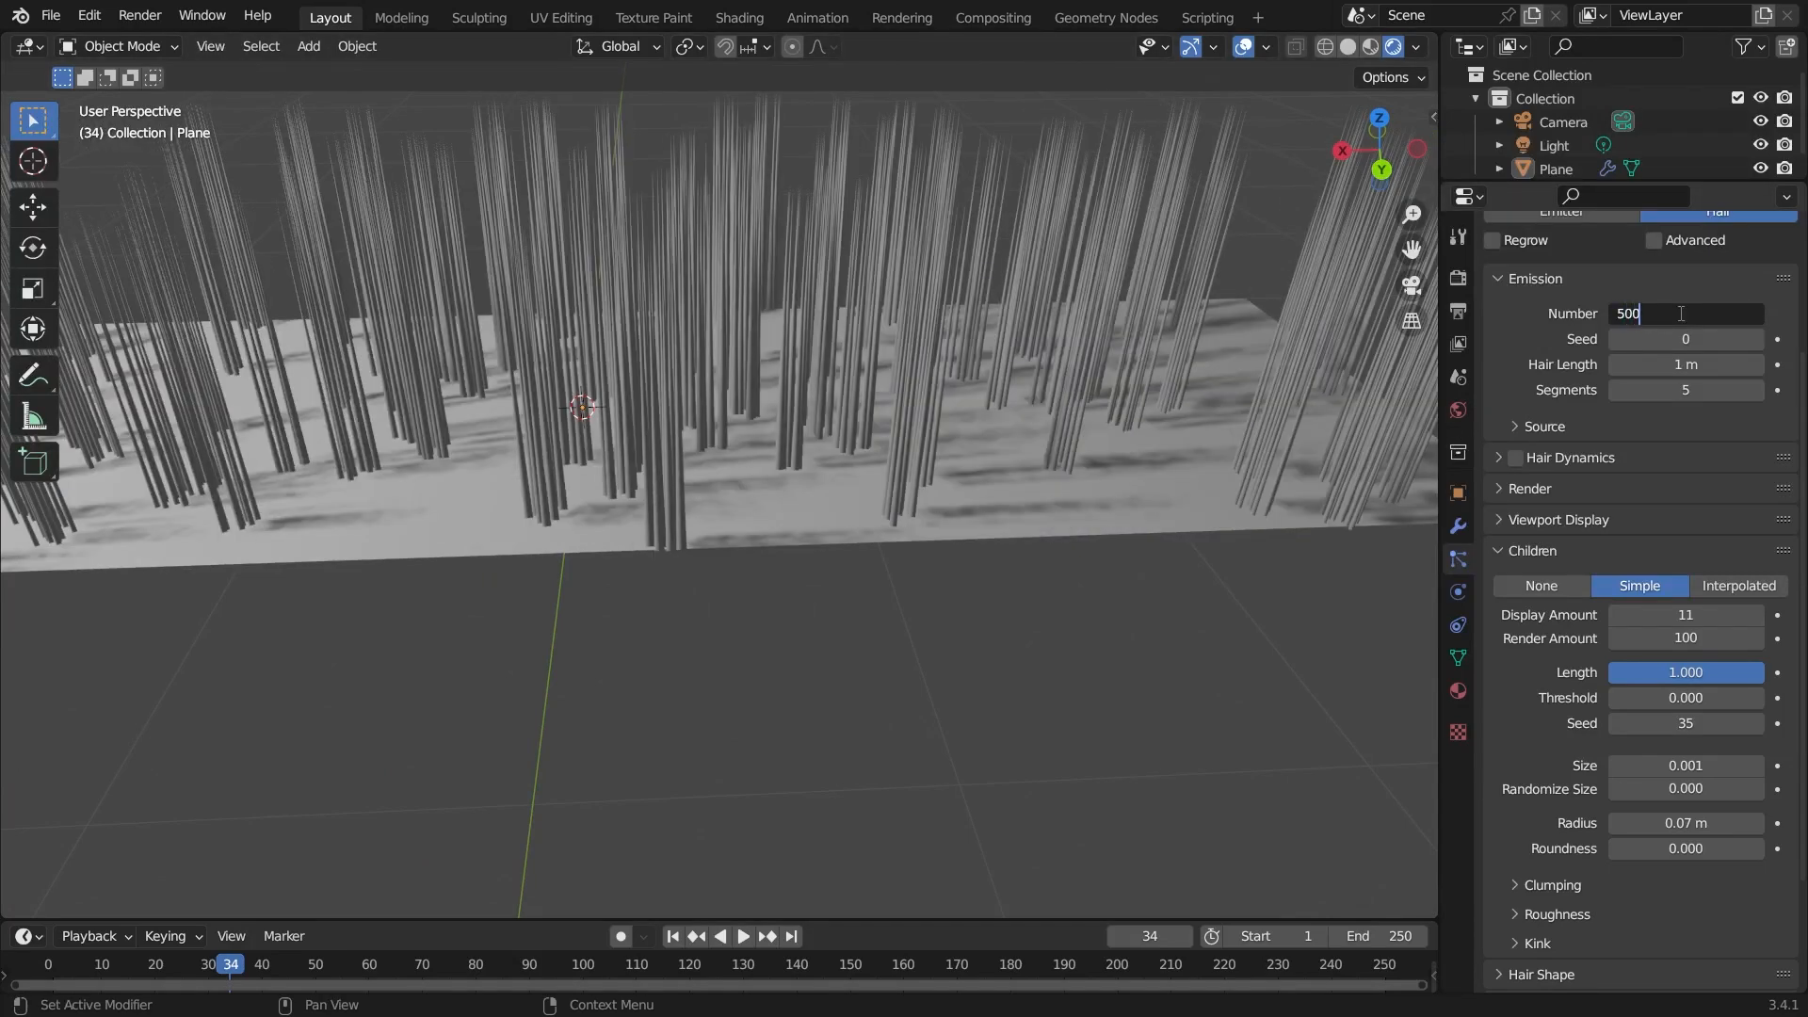
{"action": "key", "text": "Return"}
Orbit and zoom around the denser hair strands to inspect them.
{"action": "mouse_move", "coordinate": [998, 472]}
{"action": "middle_mouse_down"}
{"action": "mouse_move", "coordinate": [1021, 553]}
{"action": "mouse_move", "coordinate": [713, 405]}
{"action": "mouse_move", "coordinate": [763, 363]}
{"action": "mouse_move", "coordinate": [805, 520]}
{"action": "mouse_move", "coordinate": [704, 571]}
{"action": "mouse_move", "coordinate": [897, 650]}
{"action": "mouse_move", "coordinate": [1082, 674]}
{"action": "middle_mouse_up"}
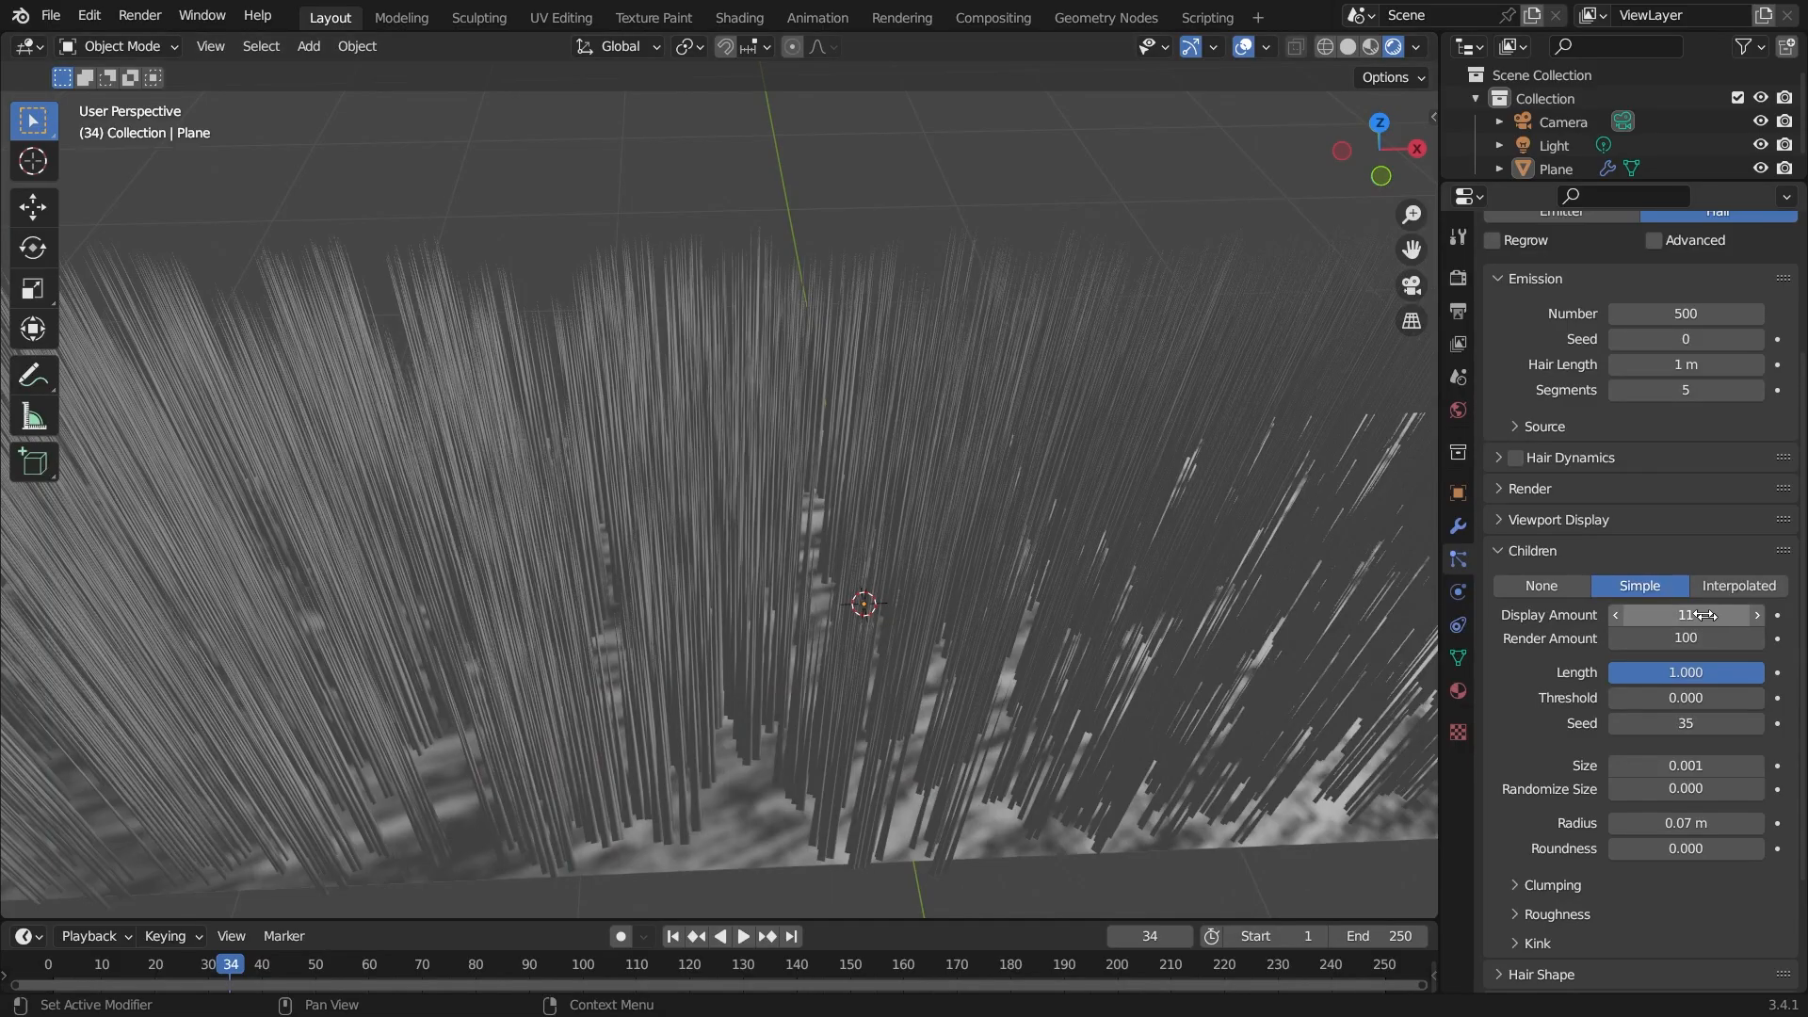
{"action": "middle_click_drag", "start_coordinate": [963, 765], "coordinate": [925, 722]}
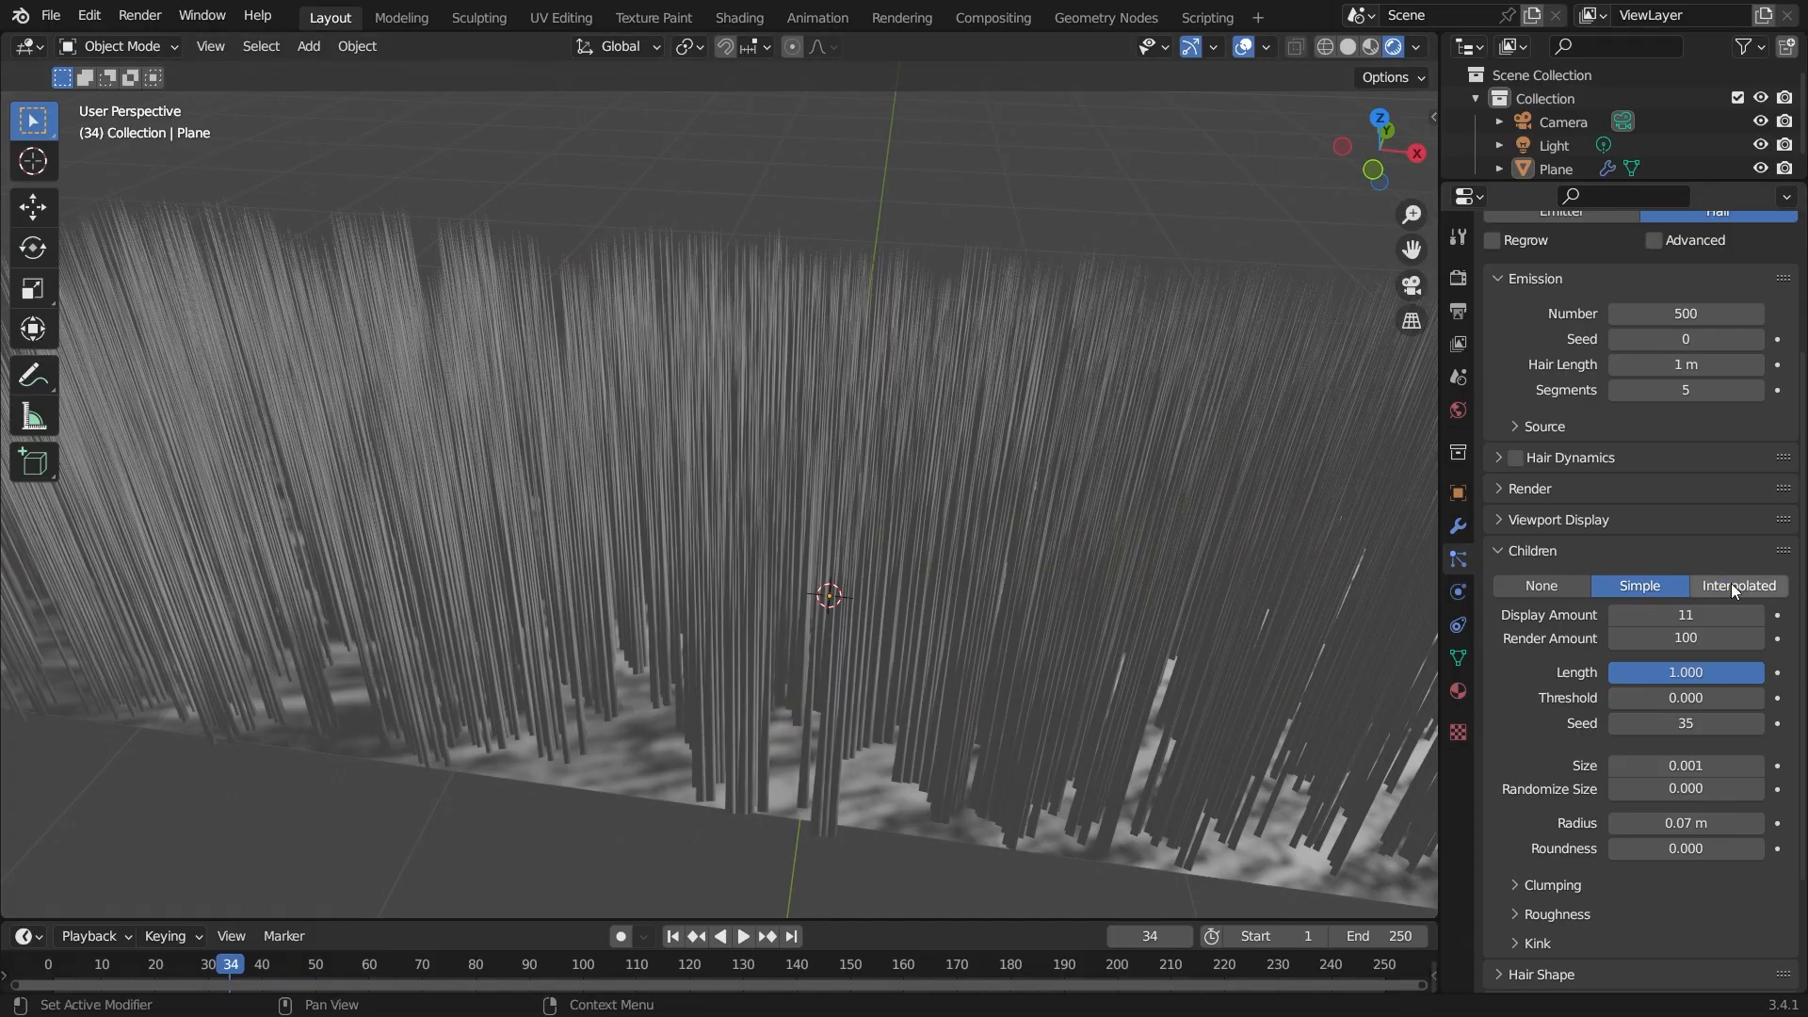
{"action": "left_click", "coordinate": [1733, 585]}
{"action": "middle_click_drag", "start_coordinate": [769, 704], "coordinate": [939, 744]}
{"action": "scroll", "coordinate": [939, 751], "scroll_direction": "up", "scroll_amount": 3}
{"action": "middle_click_drag", "start_coordinate": [601, 534], "coordinate": [828, 546]}
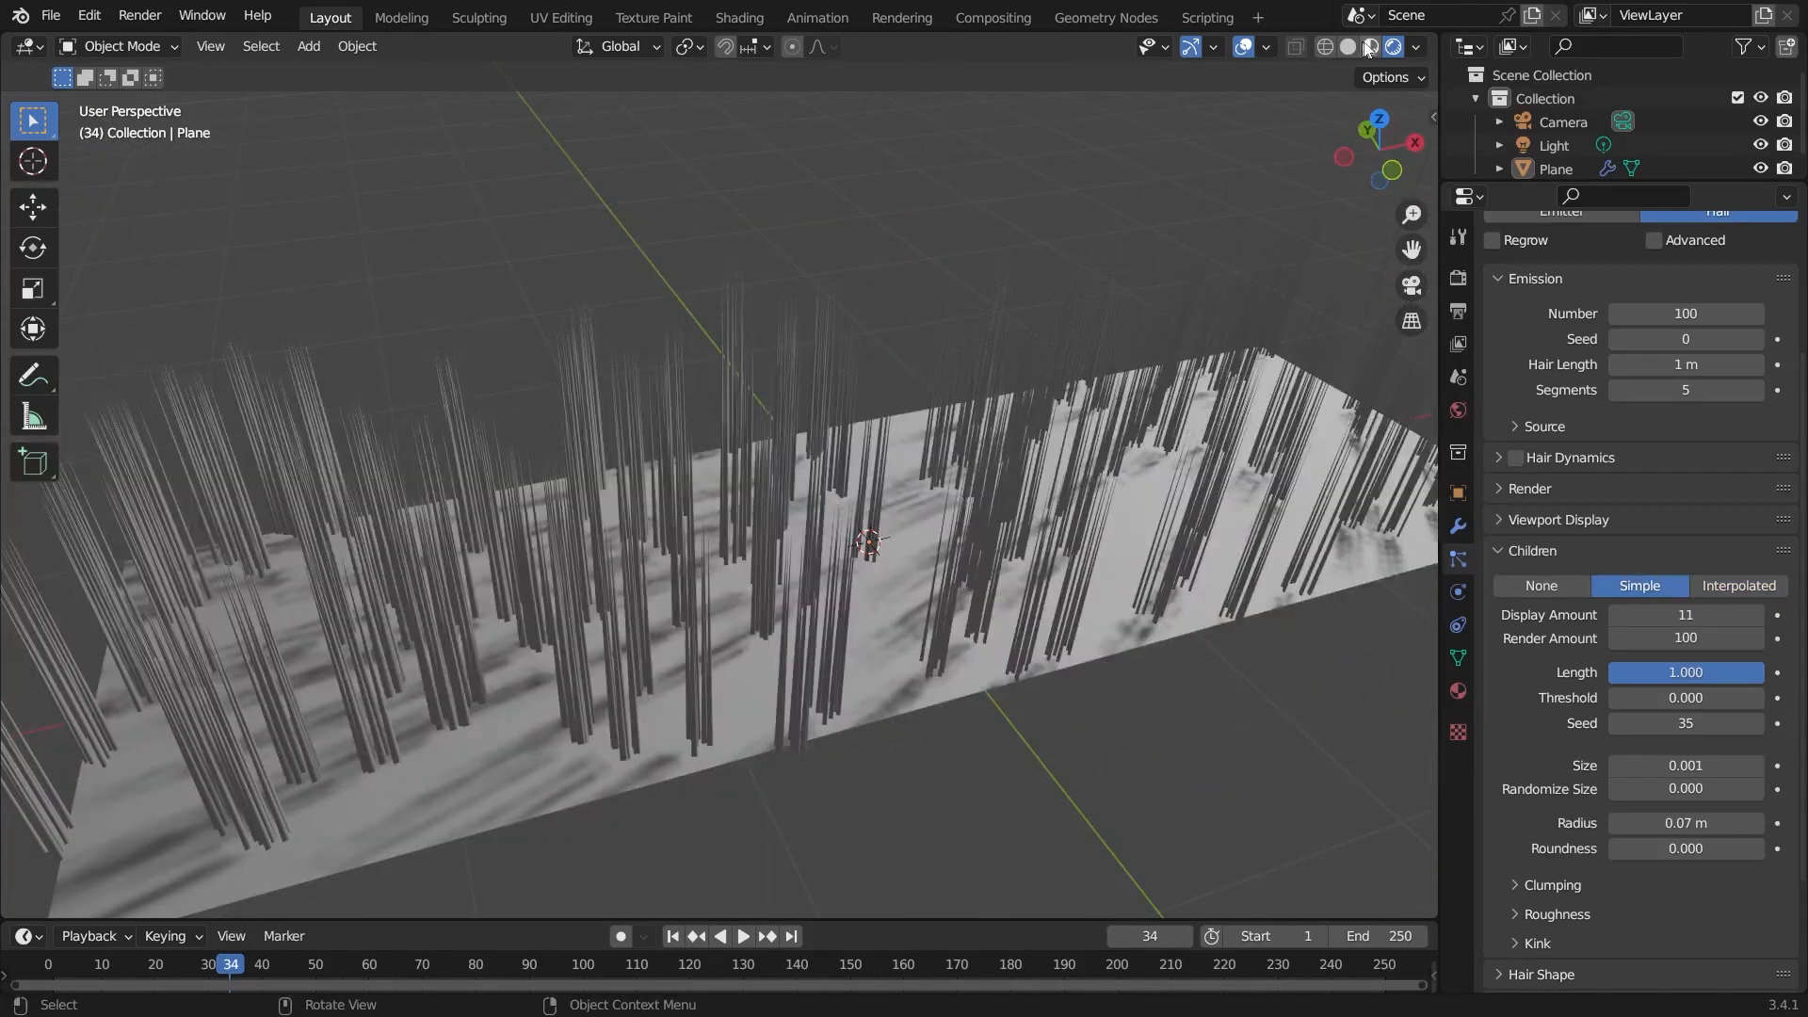
Switch the viewport to Material Preview shading.
{"action": "left_click", "coordinate": [1370, 47]}
{"action": "mouse_move", "coordinate": [897, 522]}
{"action": "middle_mouse_down"}
{"action": "mouse_move", "coordinate": [1098, 525]}
{"action": "mouse_move", "coordinate": [1272, 558]}
{"action": "middle_mouse_up"}
{"action": "middle_click_drag", "start_coordinate": [1097, 530], "coordinate": [1296, 531]}
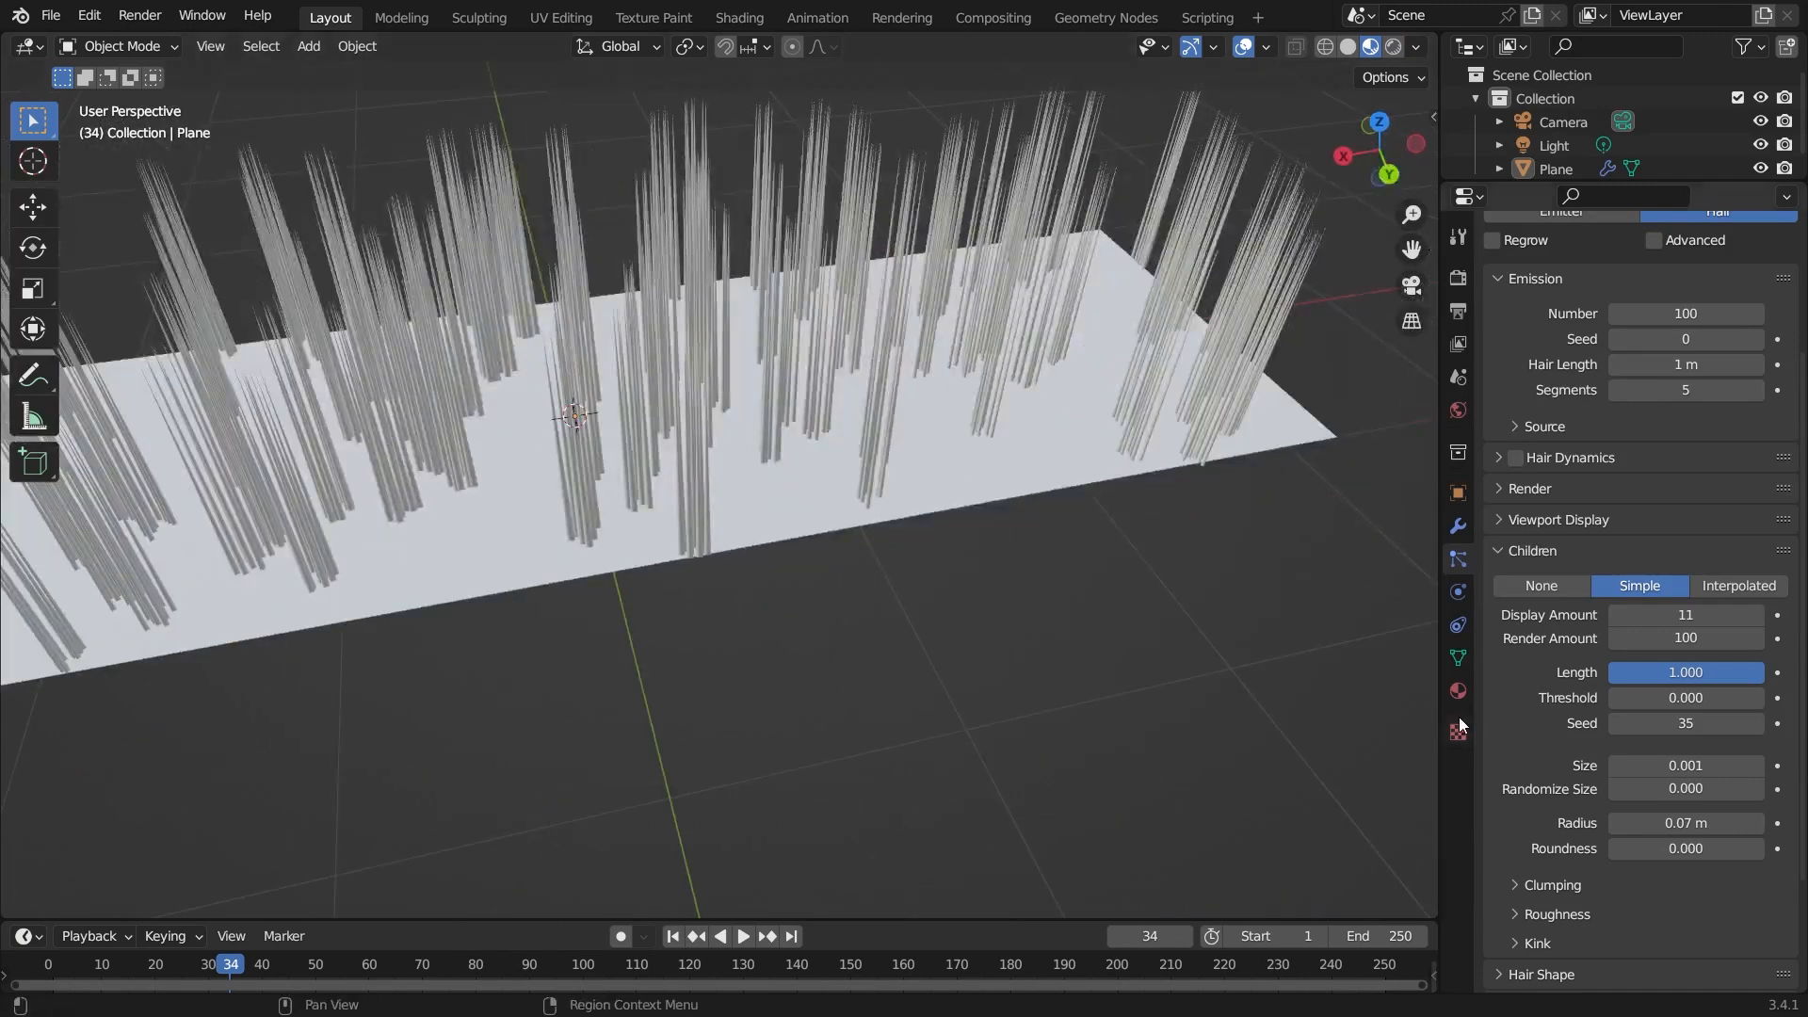
Open the plane's material properties to view its surface settings.
{"action": "left_click", "coordinate": [1458, 693]}
{"action": "left_click", "coordinate": [1686, 372]}
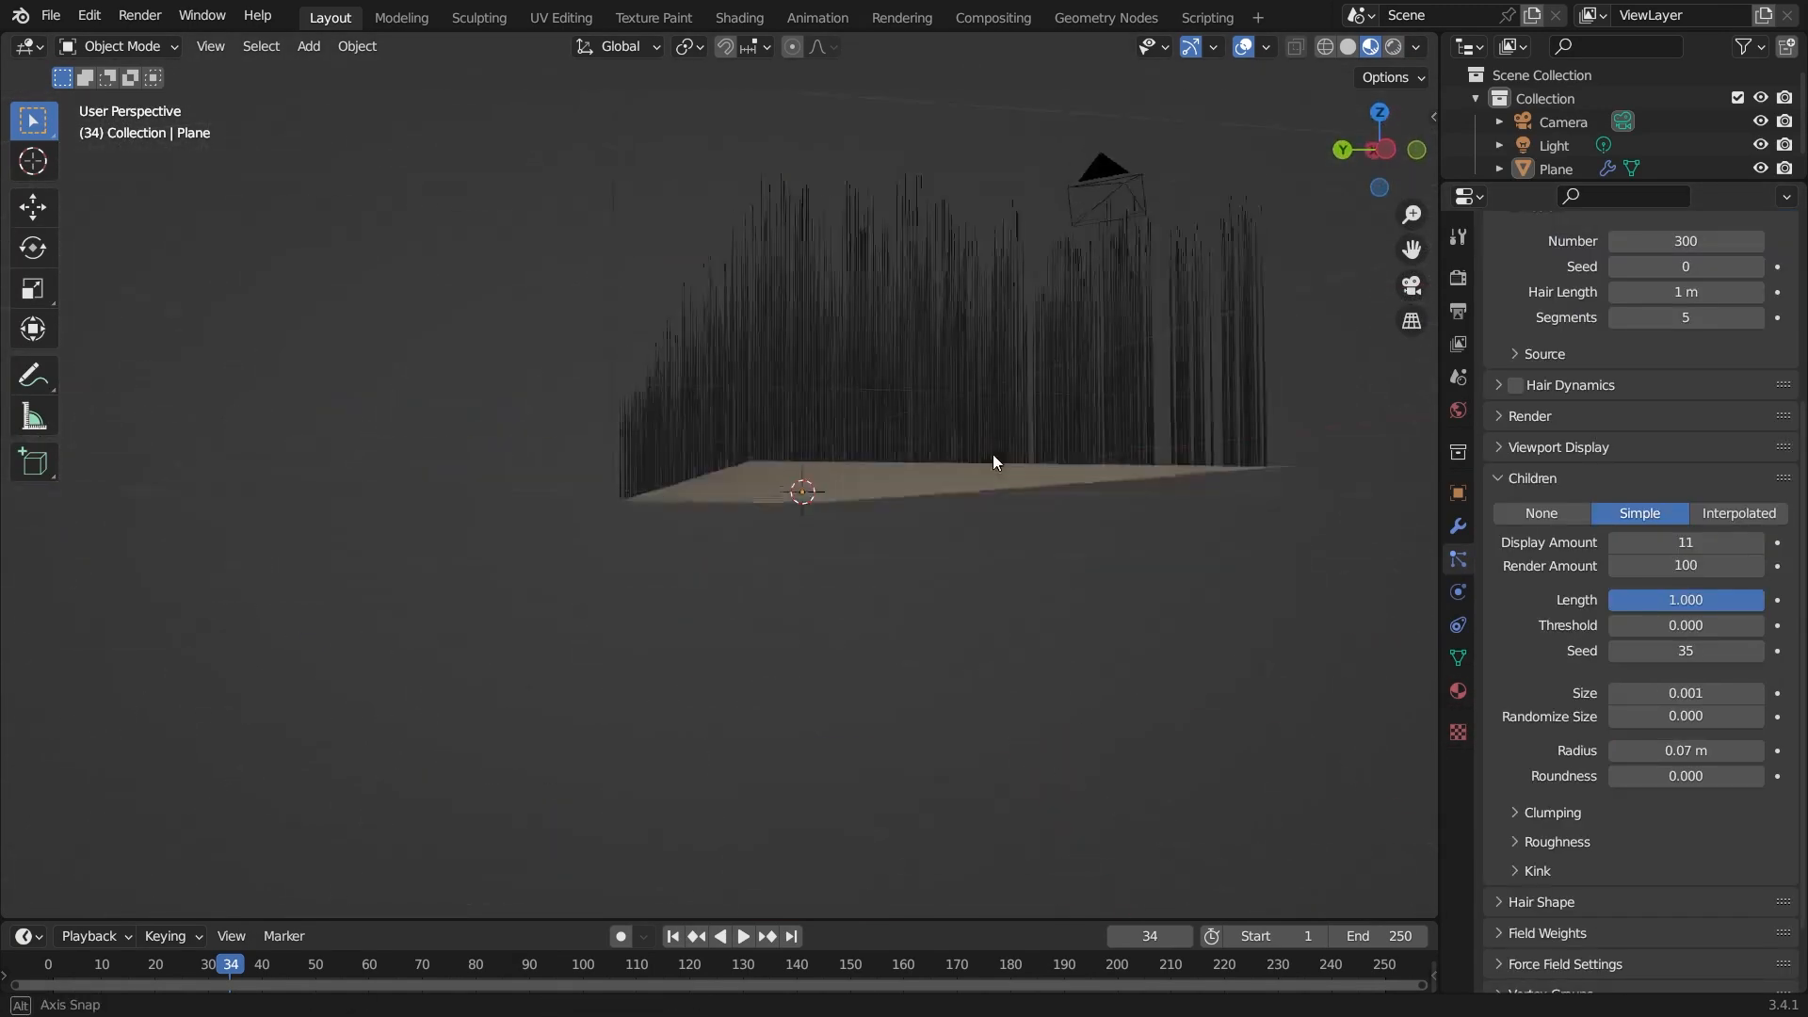
{"action": "middle_click_drag", "start_coordinate": [993, 454], "coordinate": [708, 675]}
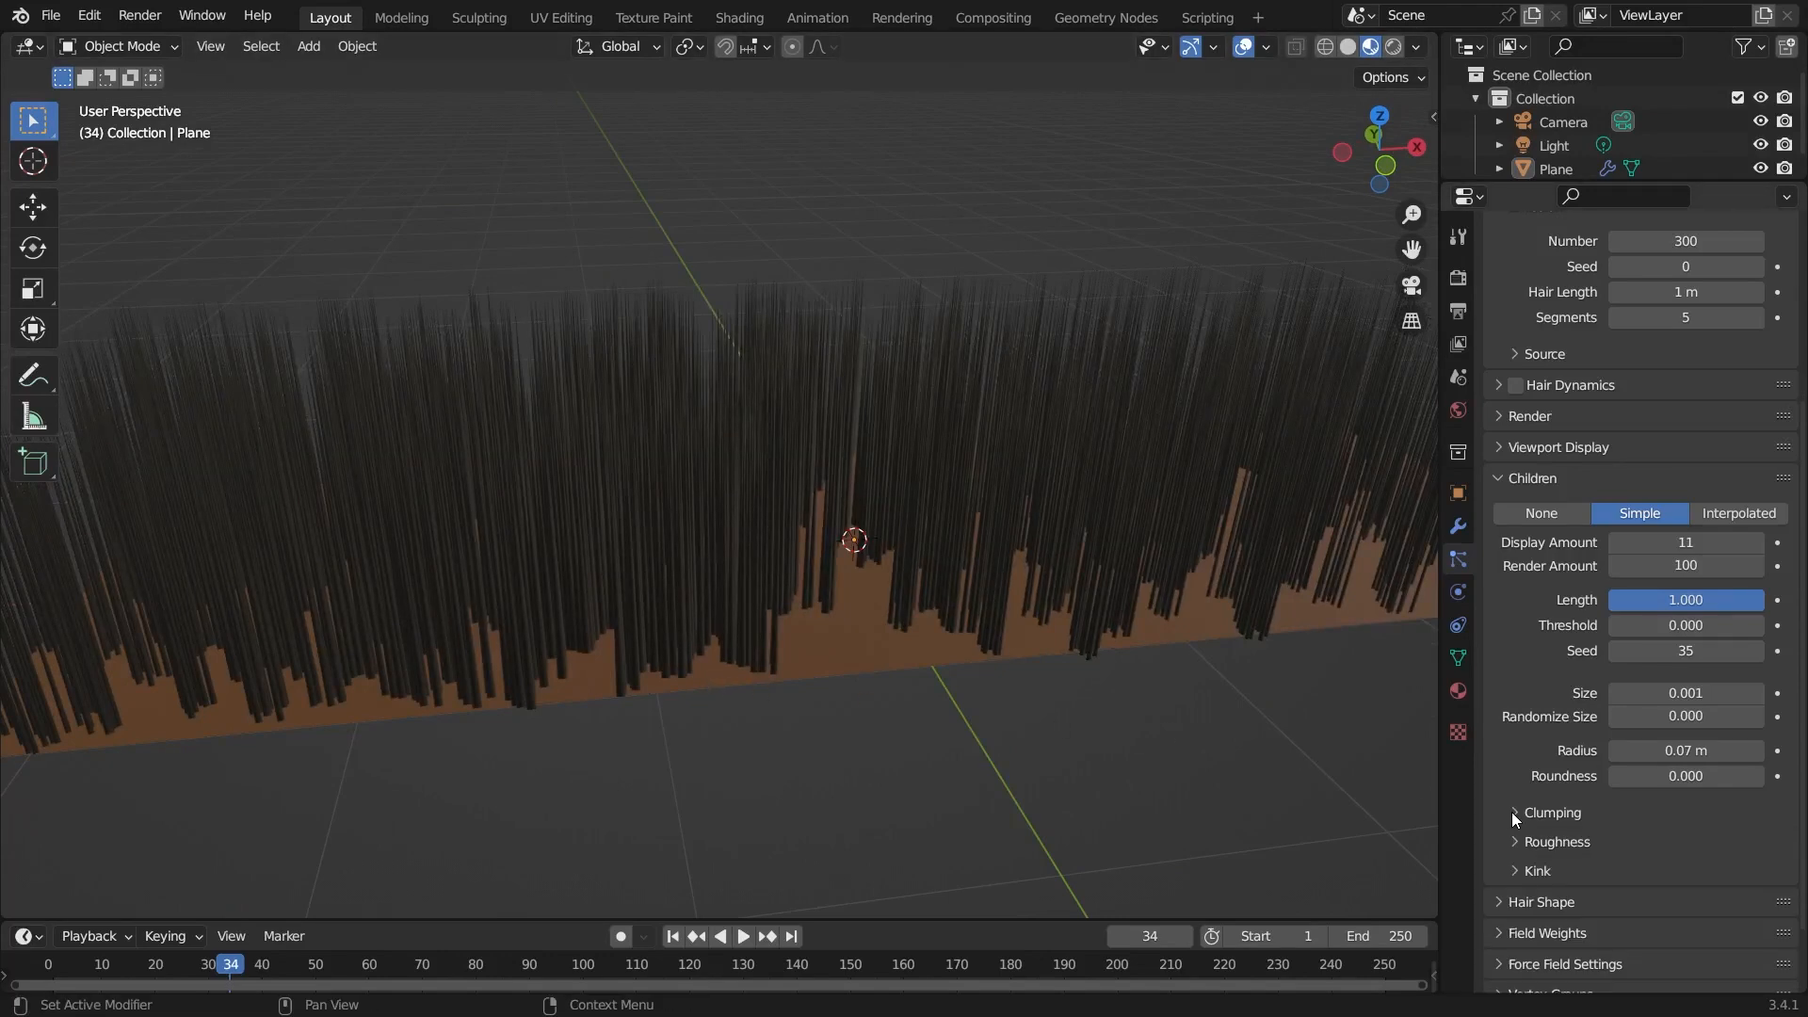
Expand the Clumping section of the children settings.
{"action": "scroll", "coordinate": [1554, 791], "scroll_direction": "down", "scroll_amount": 2}
{"action": "left_click", "coordinate": [1518, 725]}
{"action": "scroll", "coordinate": [1517, 723], "scroll_direction": "down", "scroll_amount": 3}
{"action": "middle_click_drag", "start_coordinate": [923, 676], "coordinate": [940, 667]}
{"action": "scroll", "coordinate": [1081, 690], "scroll_direction": "up", "scroll_amount": 5}
{"action": "middle_click_drag", "start_coordinate": [1082, 690], "coordinate": [857, 737]}
{"action": "middle_click_drag", "start_coordinate": [1055, 759], "coordinate": [1094, 778]}
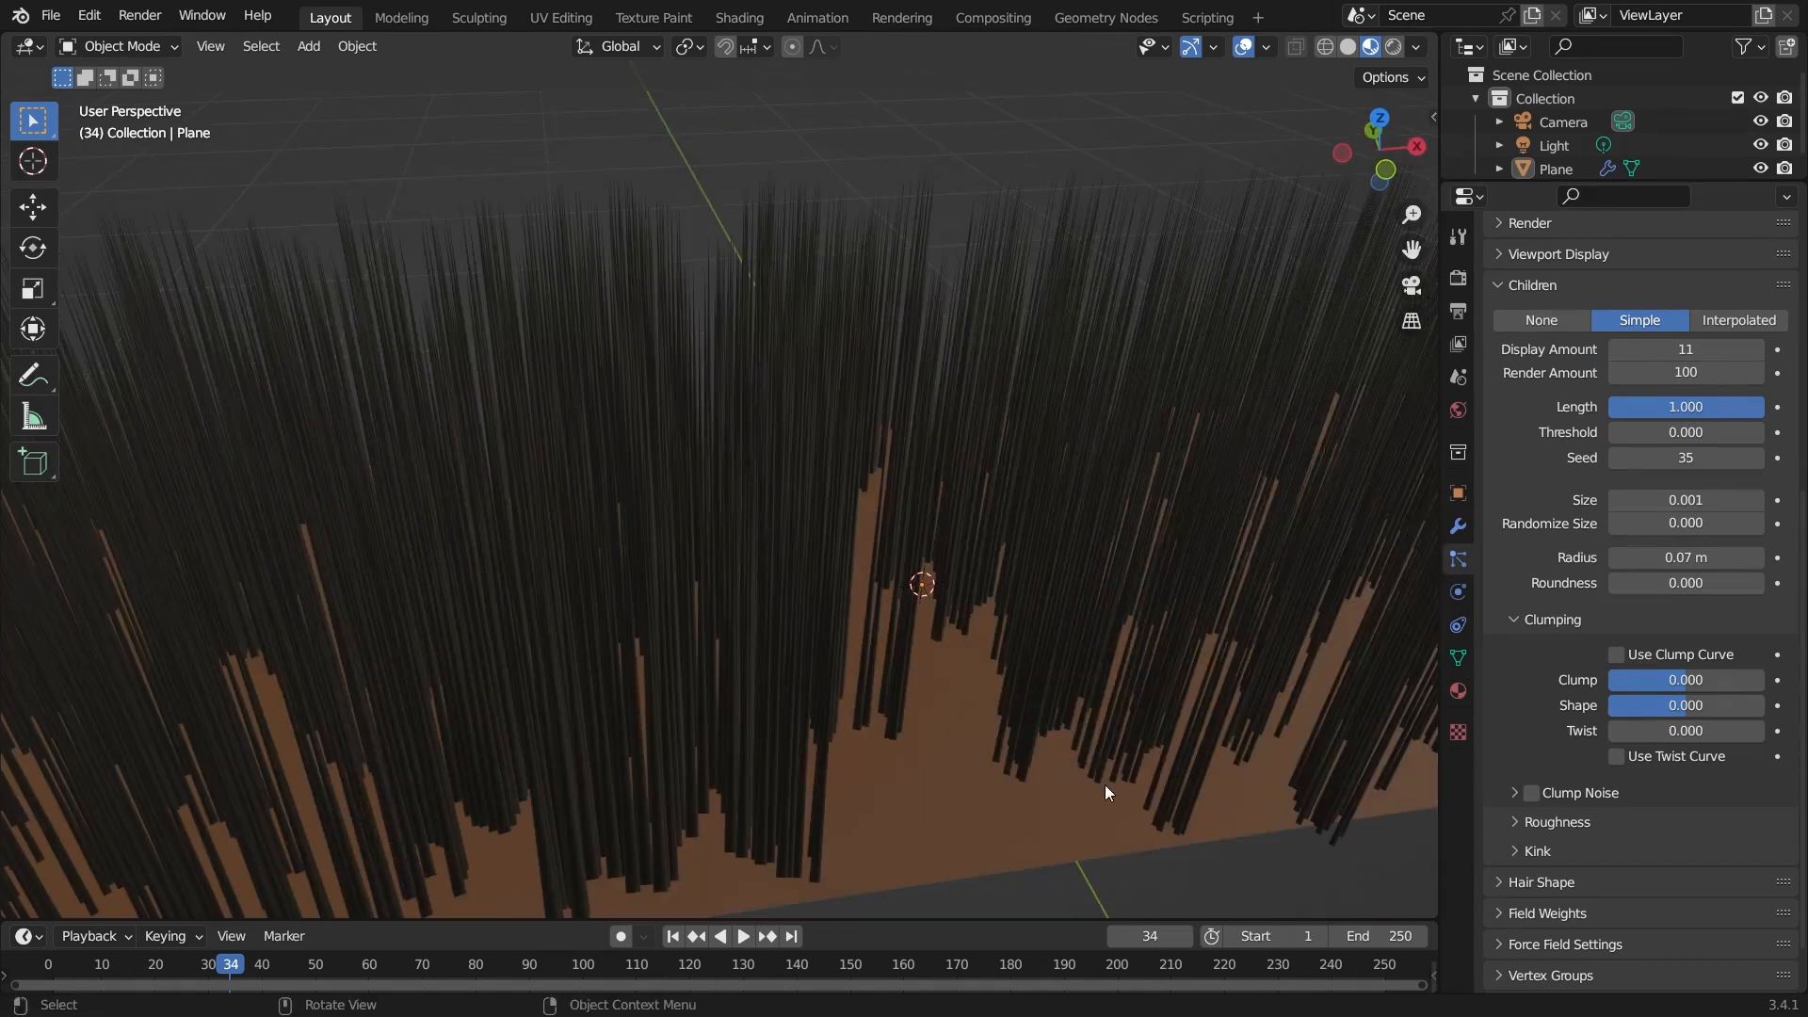
Set the Hair material's base color to green.
{"action": "left_click", "coordinate": [1457, 693]}
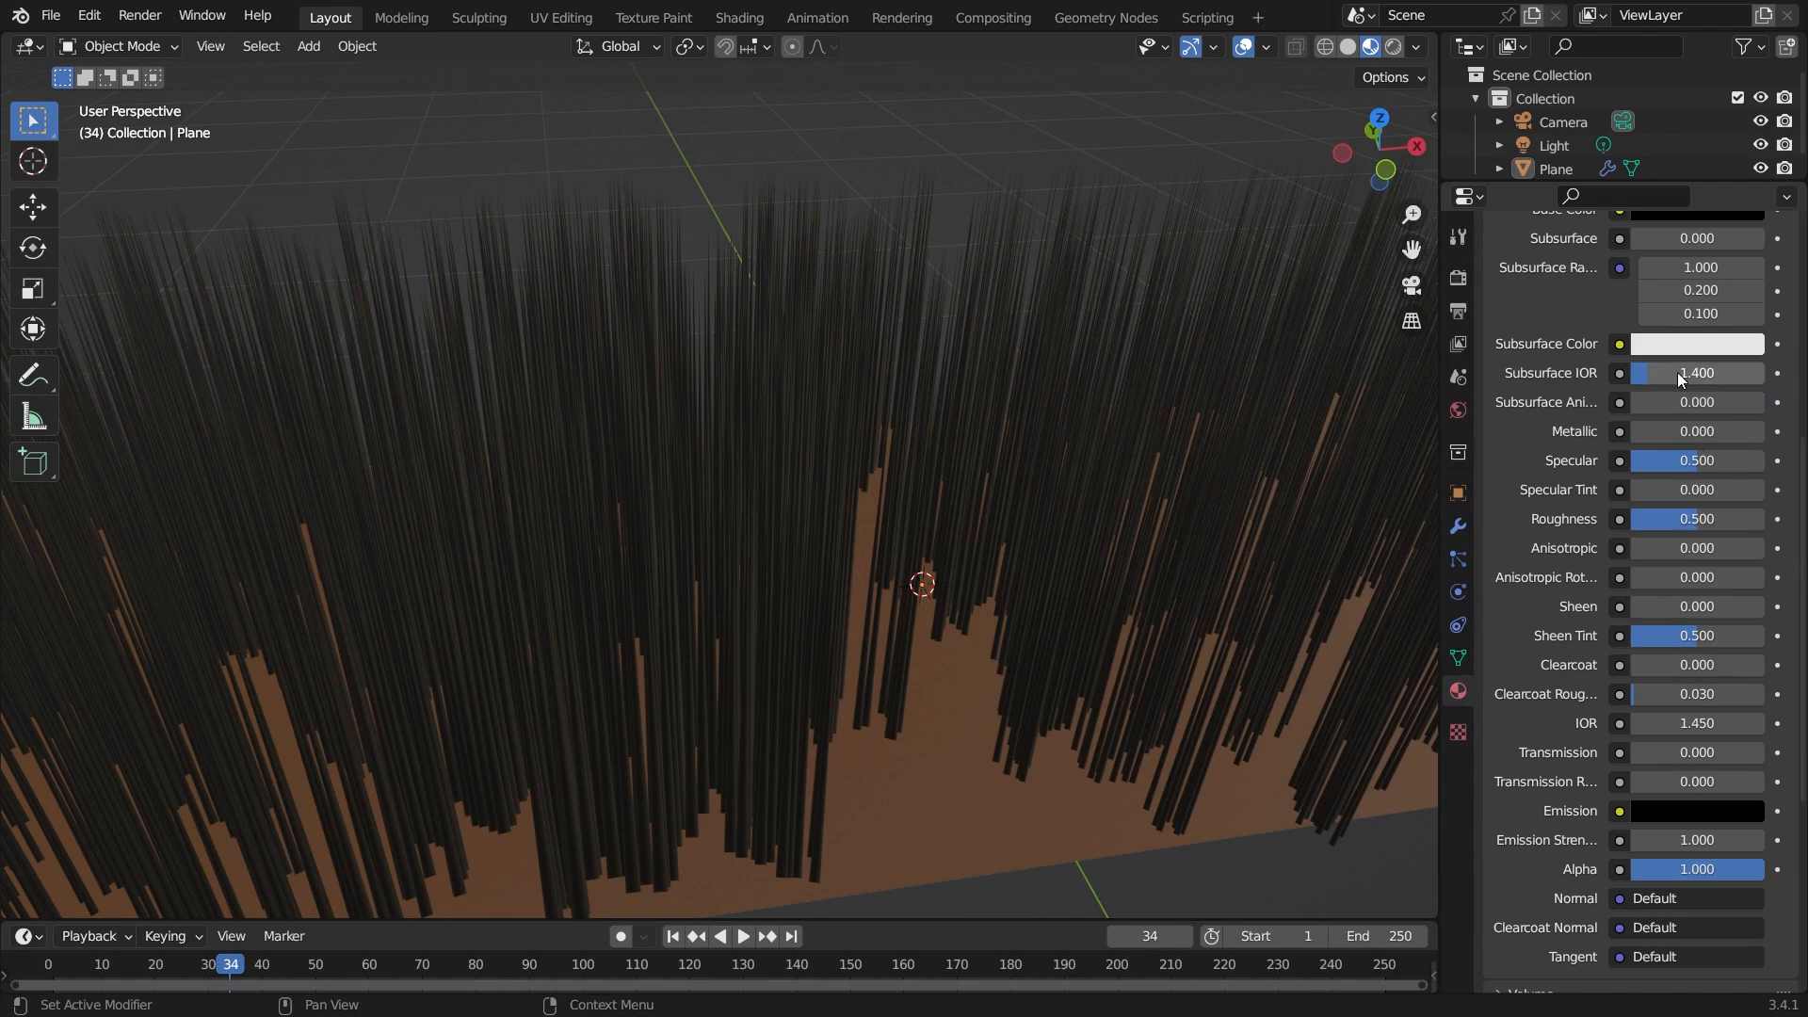
{"action": "scroll", "coordinate": [1672, 358], "scroll_direction": "up", "scroll_amount": 3}
{"action": "scroll", "coordinate": [1670, 346], "scroll_direction": "up", "scroll_amount": 4}
{"action": "left_click", "coordinate": [1698, 549]}
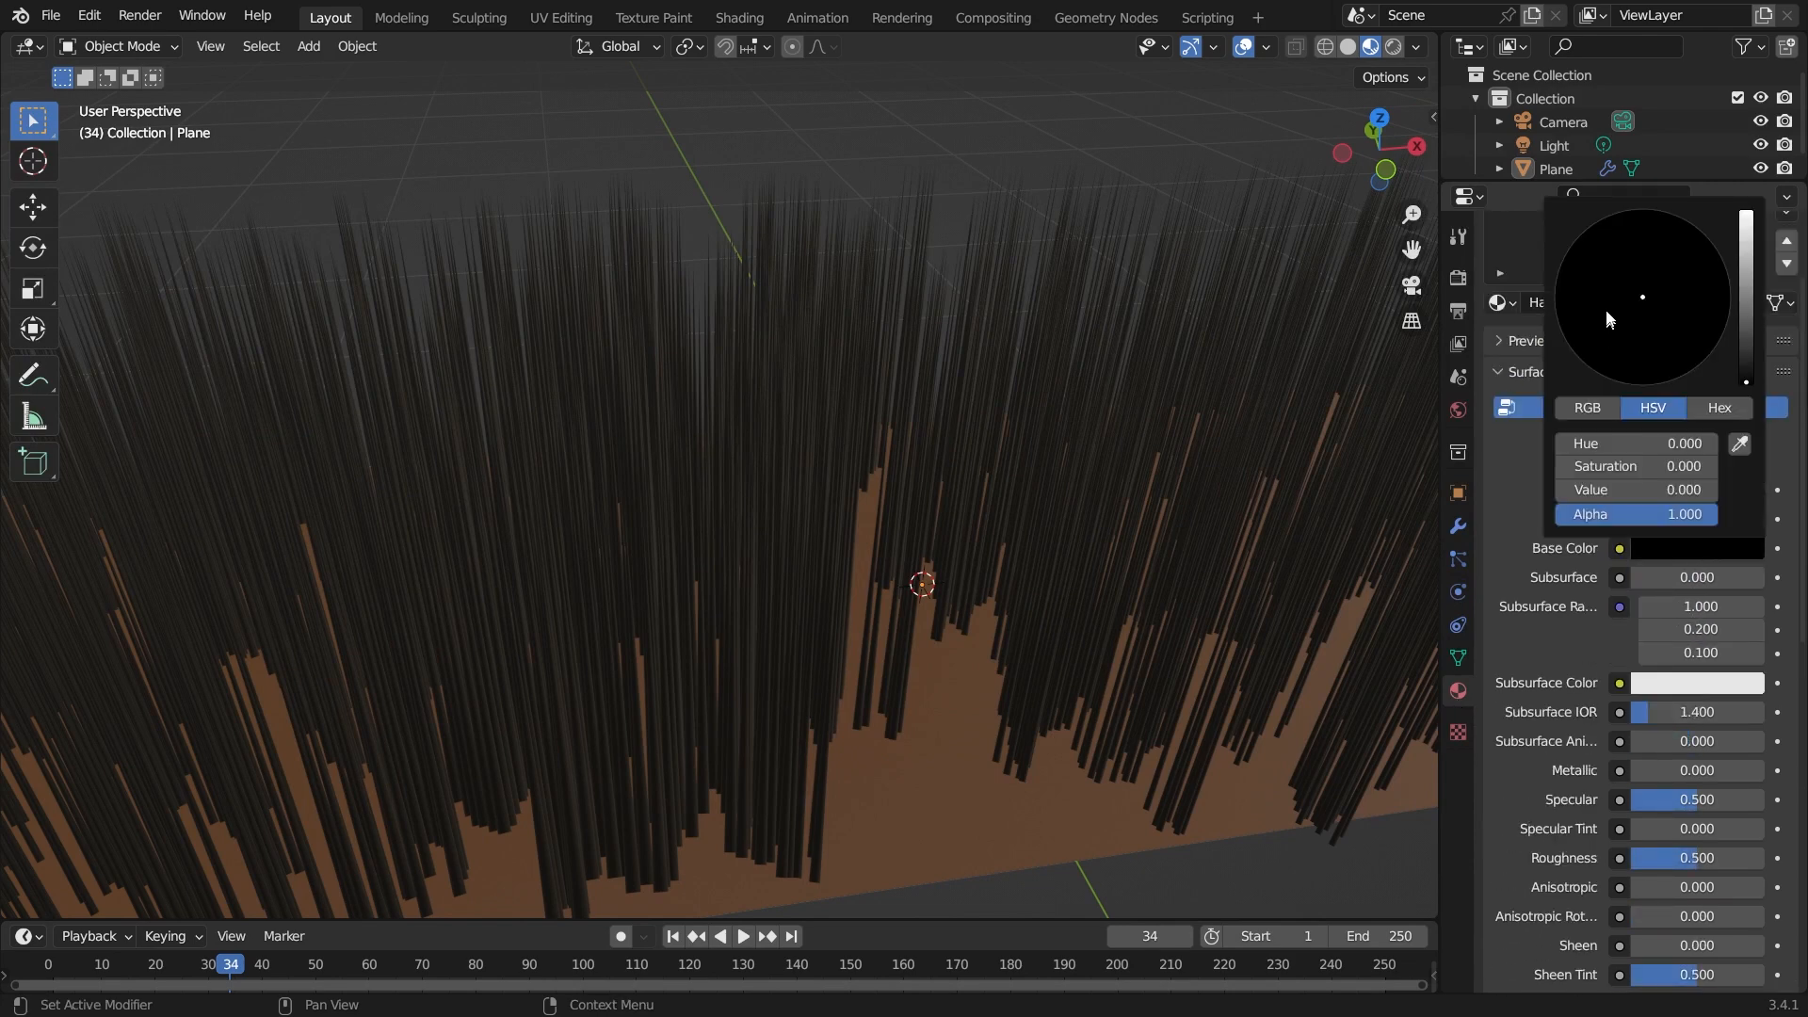
{"action": "left_click", "coordinate": [1643, 550]}
{"action": "left_click_drag", "start_coordinate": [1626, 300], "coordinate": [1557, 283]}
{"action": "left_click_drag", "start_coordinate": [1748, 332], "coordinate": [1747, 288]}
Set the children Clump to -1.
{"action": "middle_click_drag", "start_coordinate": [951, 761], "coordinate": [945, 723]}
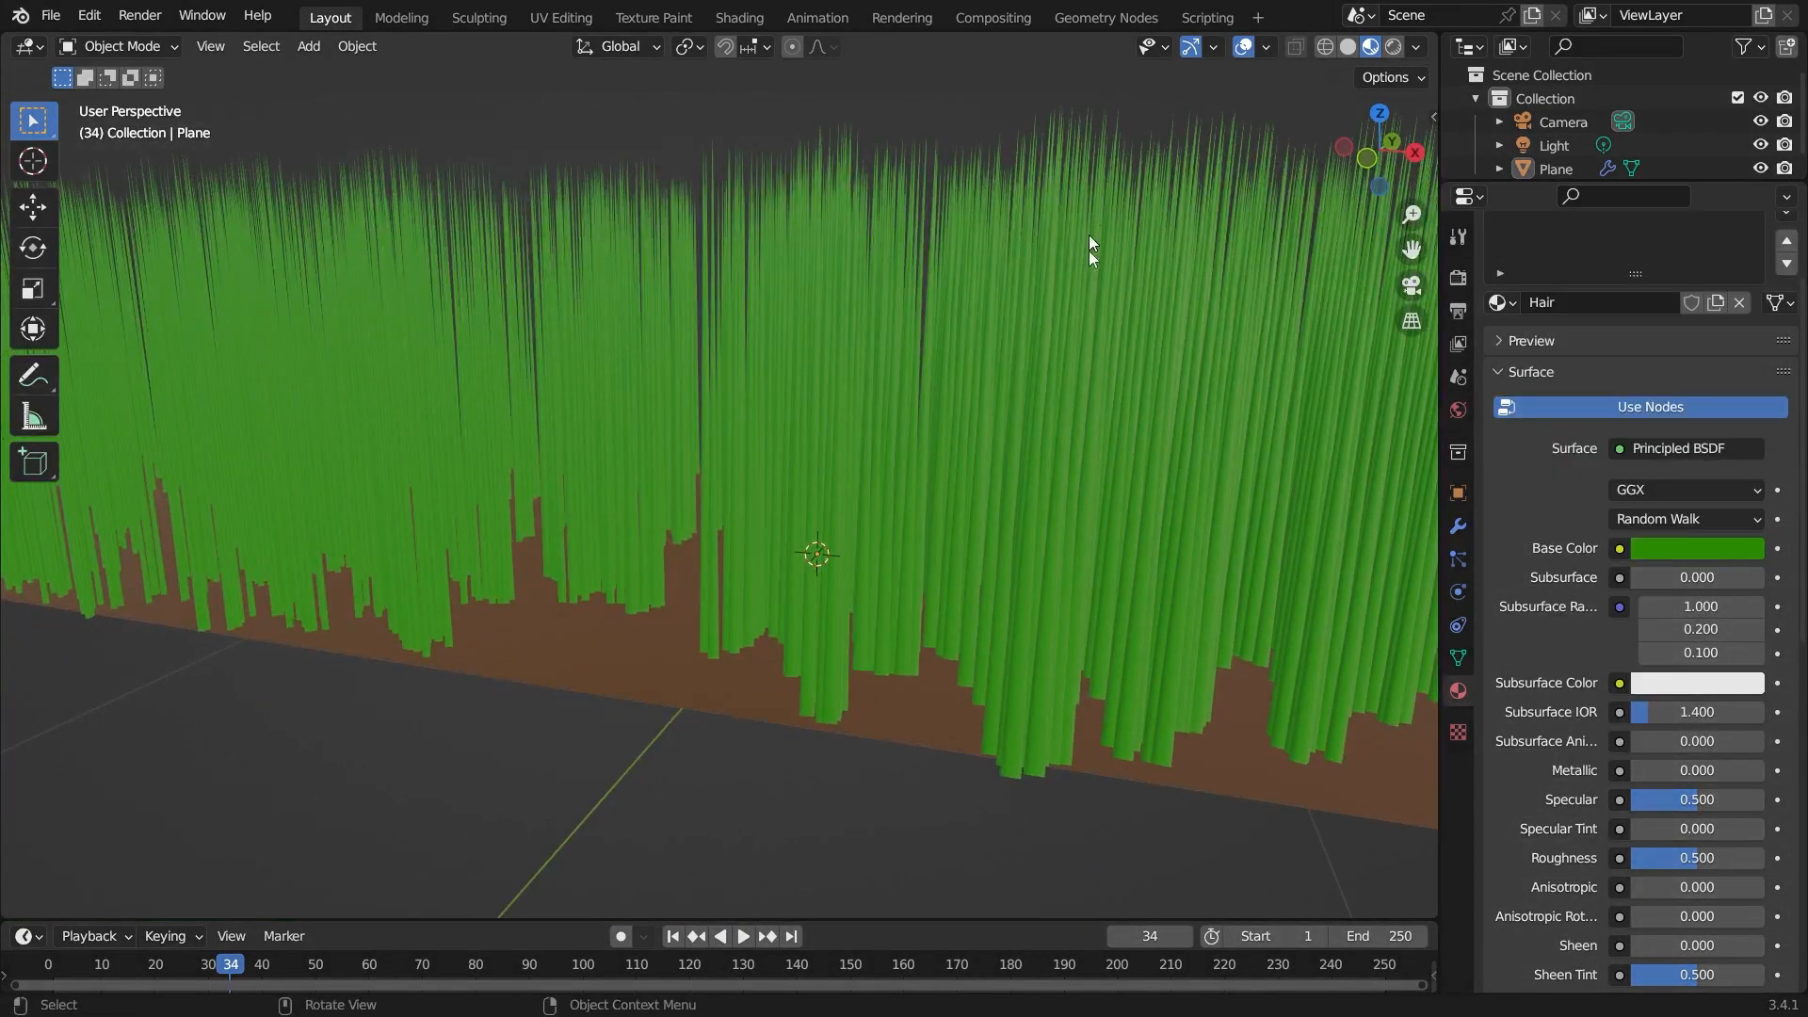
{"action": "middle_click_drag", "start_coordinate": [1119, 780], "coordinate": [1076, 799]}
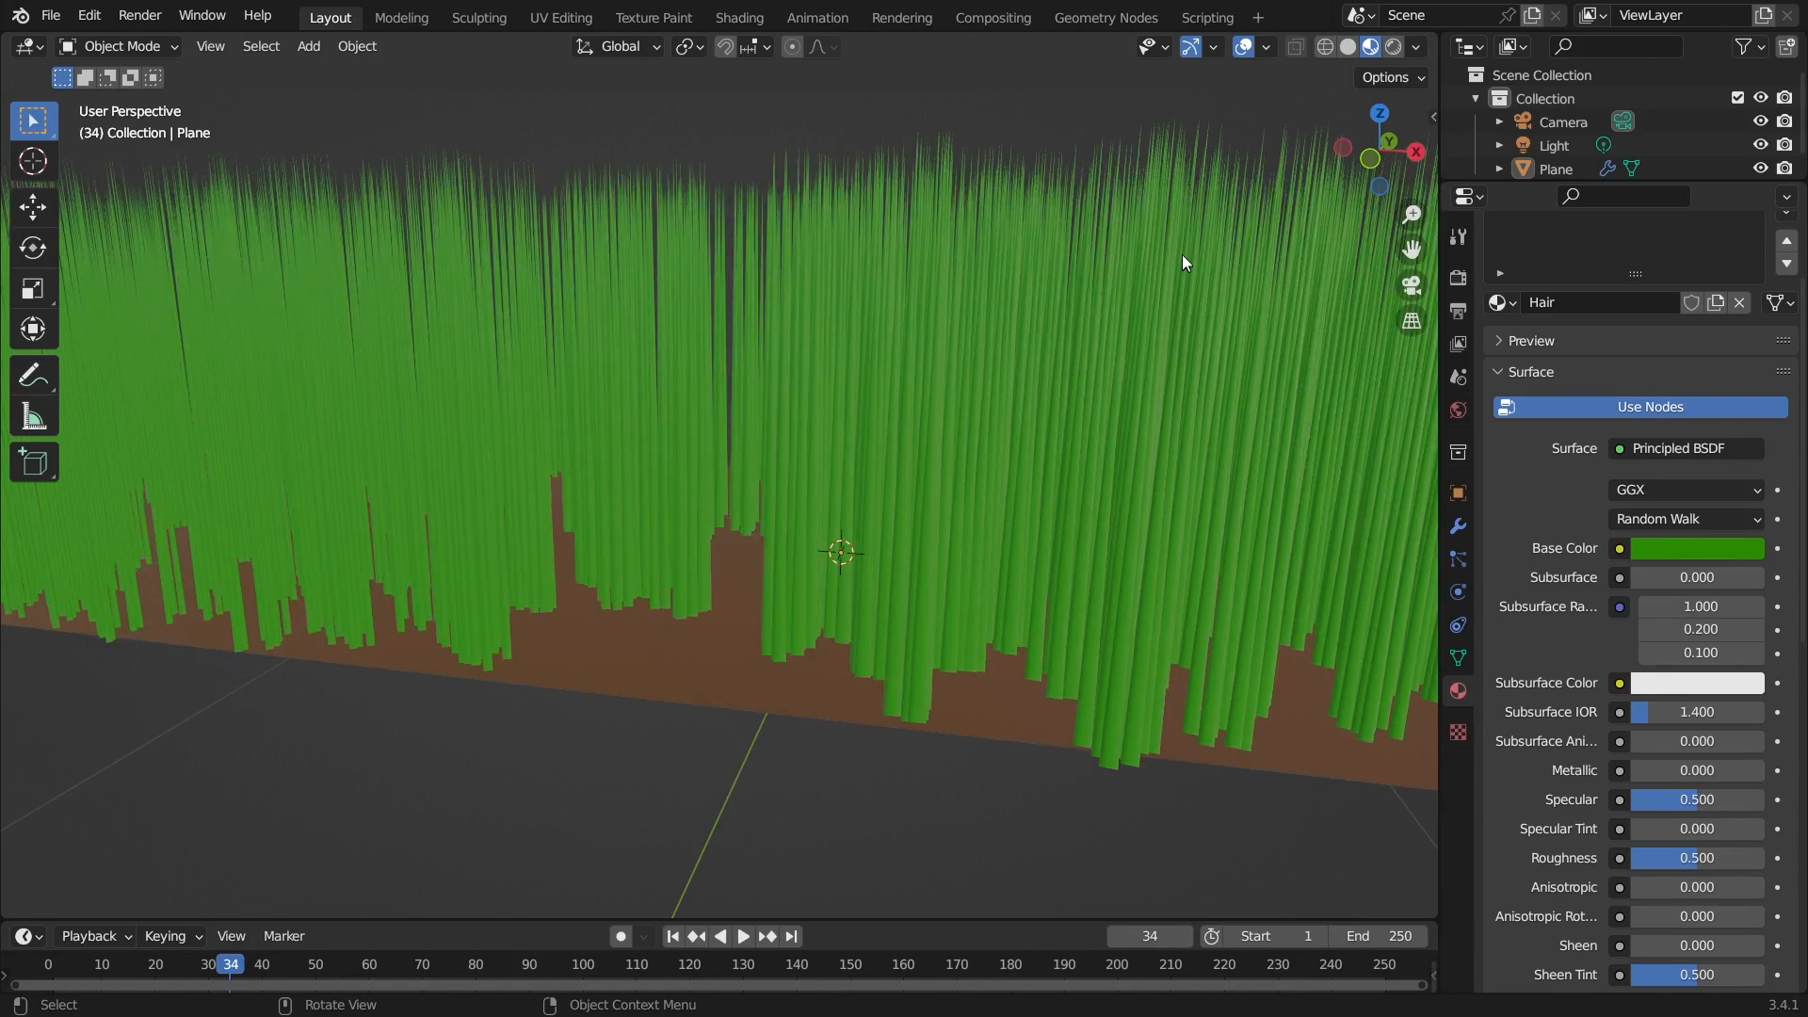
{"action": "middle_click_drag", "start_coordinate": [1143, 667], "coordinate": [1027, 713]}
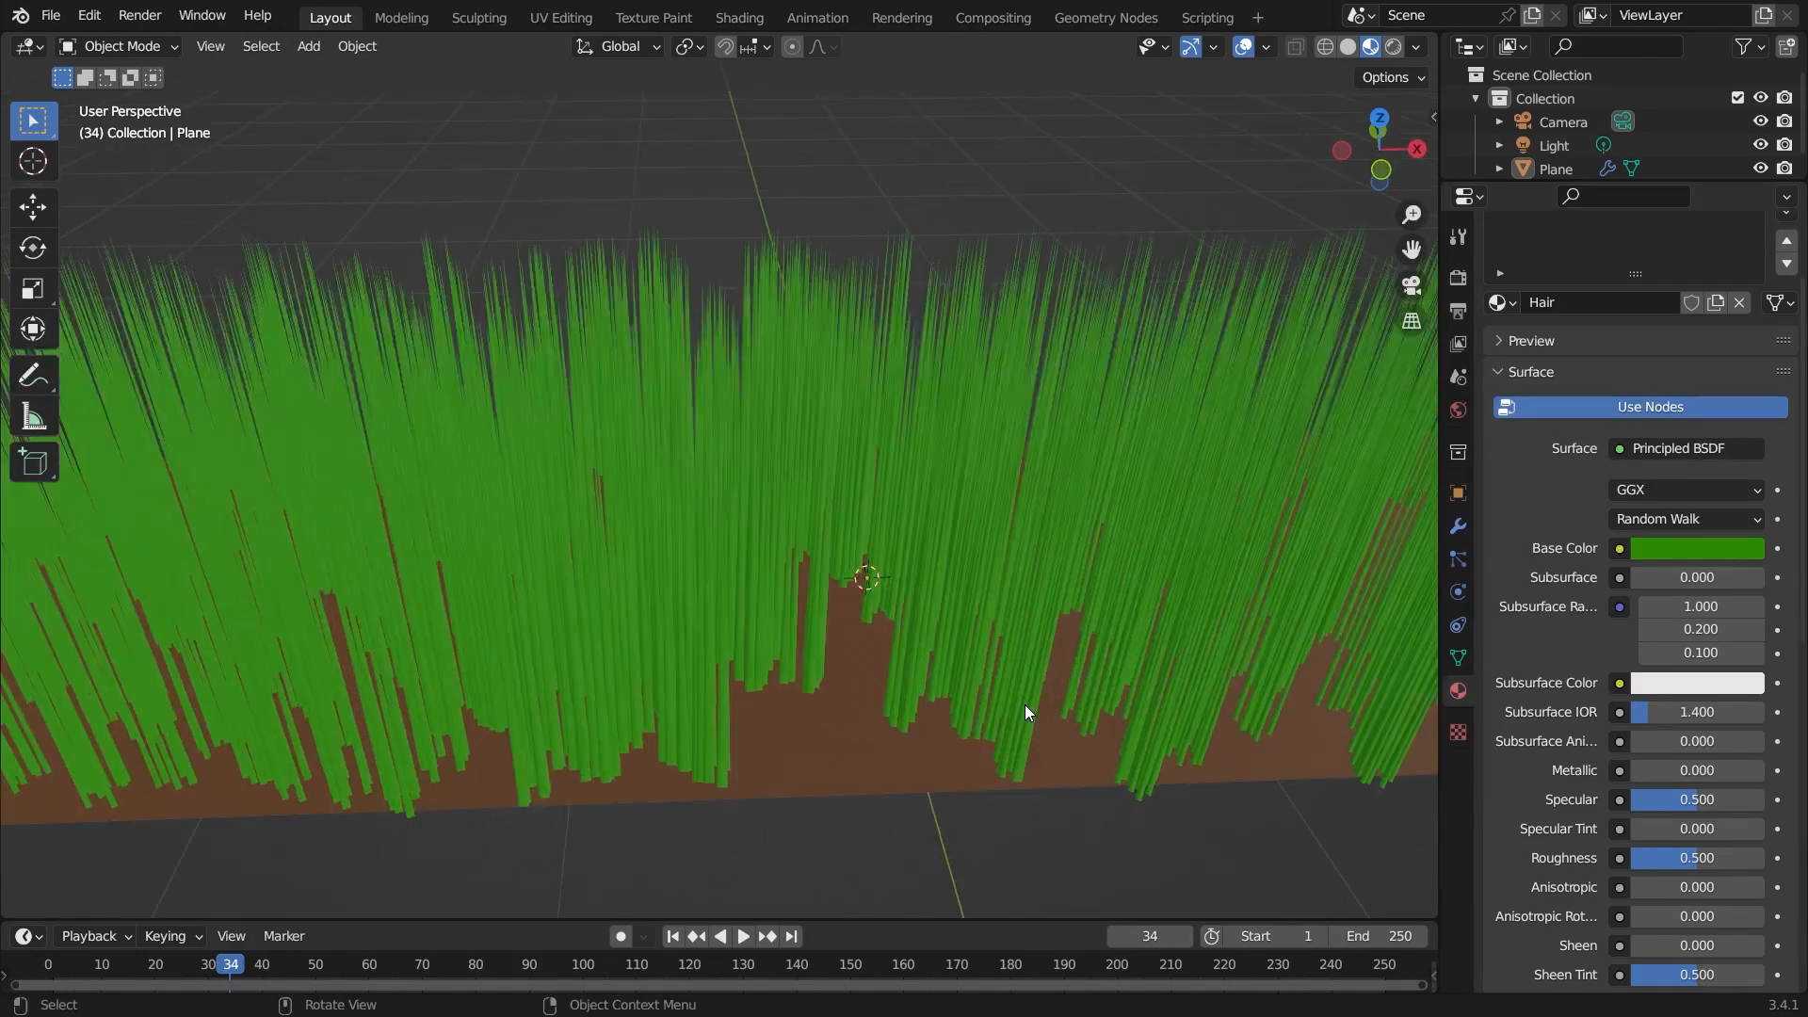
{"action": "left_click", "coordinate": [1460, 560]}
{"action": "scroll", "coordinate": [1573, 744], "scroll_direction": "down", "scroll_amount": 4}
{"action": "scroll", "coordinate": [1573, 746], "scroll_direction": "down", "scroll_amount": 2}
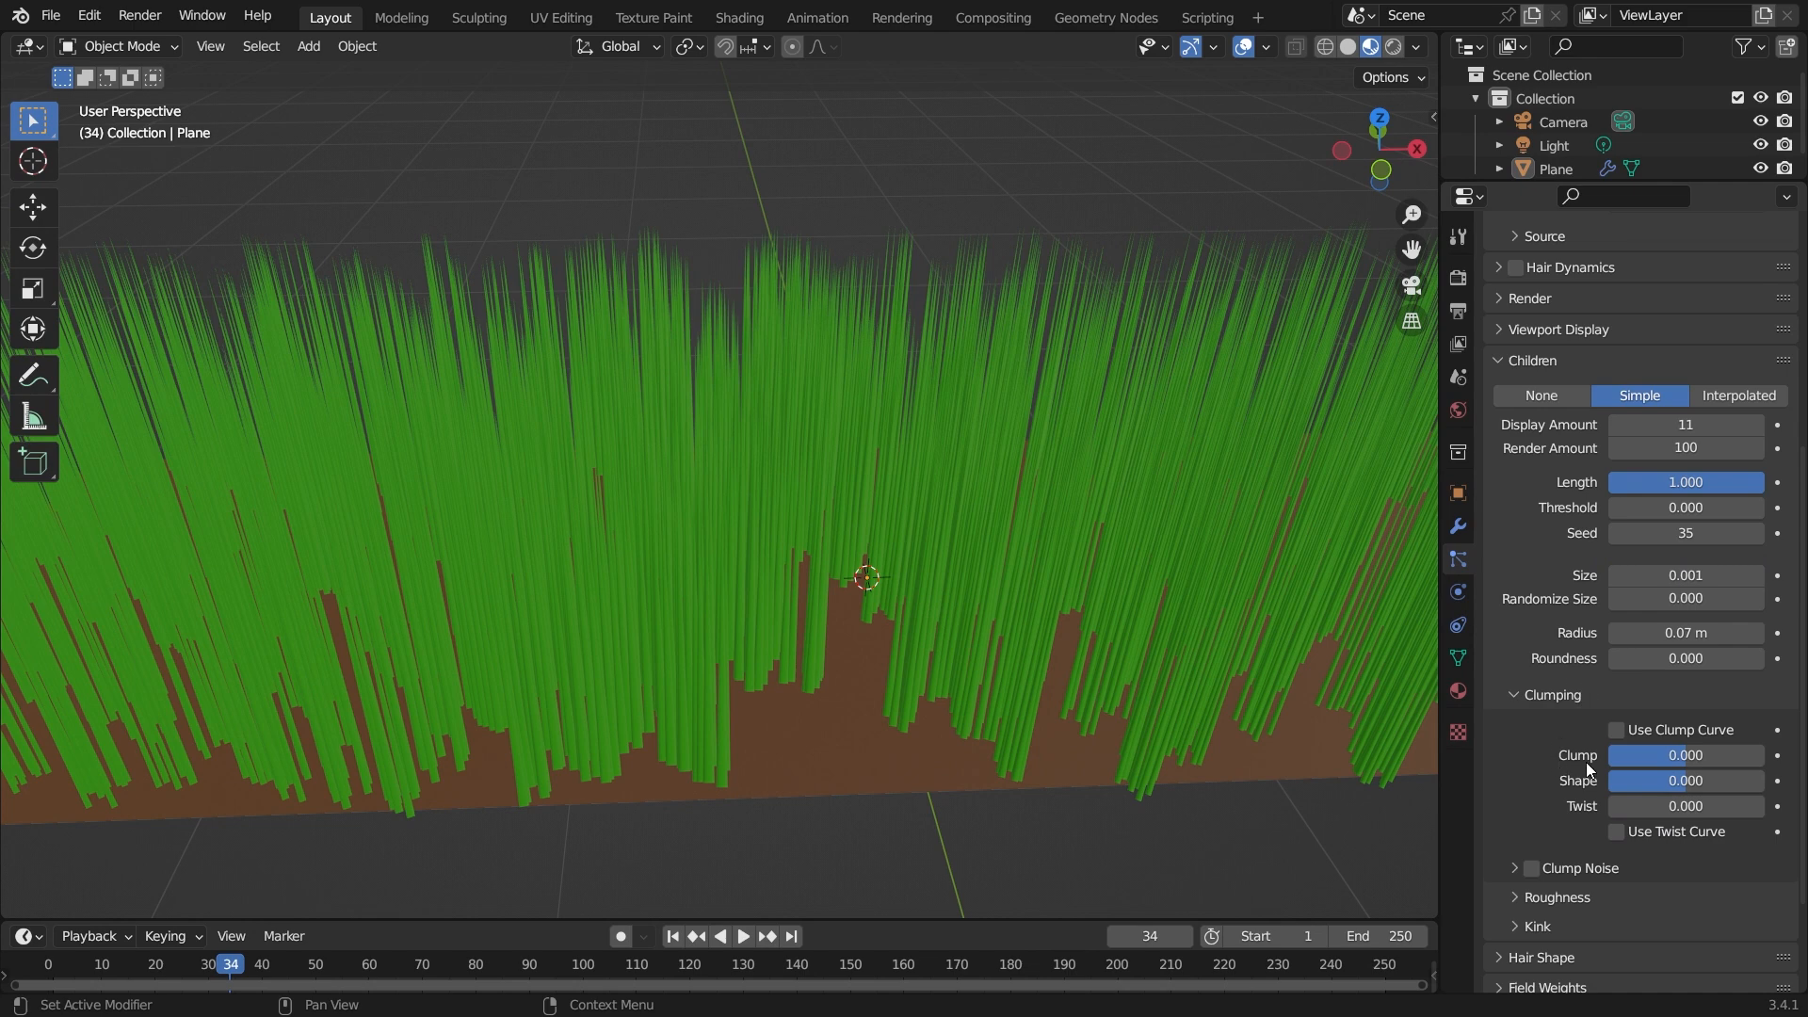
{"action": "middle_click_drag", "start_coordinate": [1194, 708], "coordinate": [1084, 602]}
{"action": "middle_click_drag", "start_coordinate": [1420, 706], "coordinate": [953, 685]}
{"action": "scroll", "coordinate": [953, 686], "scroll_direction": "up", "scroll_amount": 3}
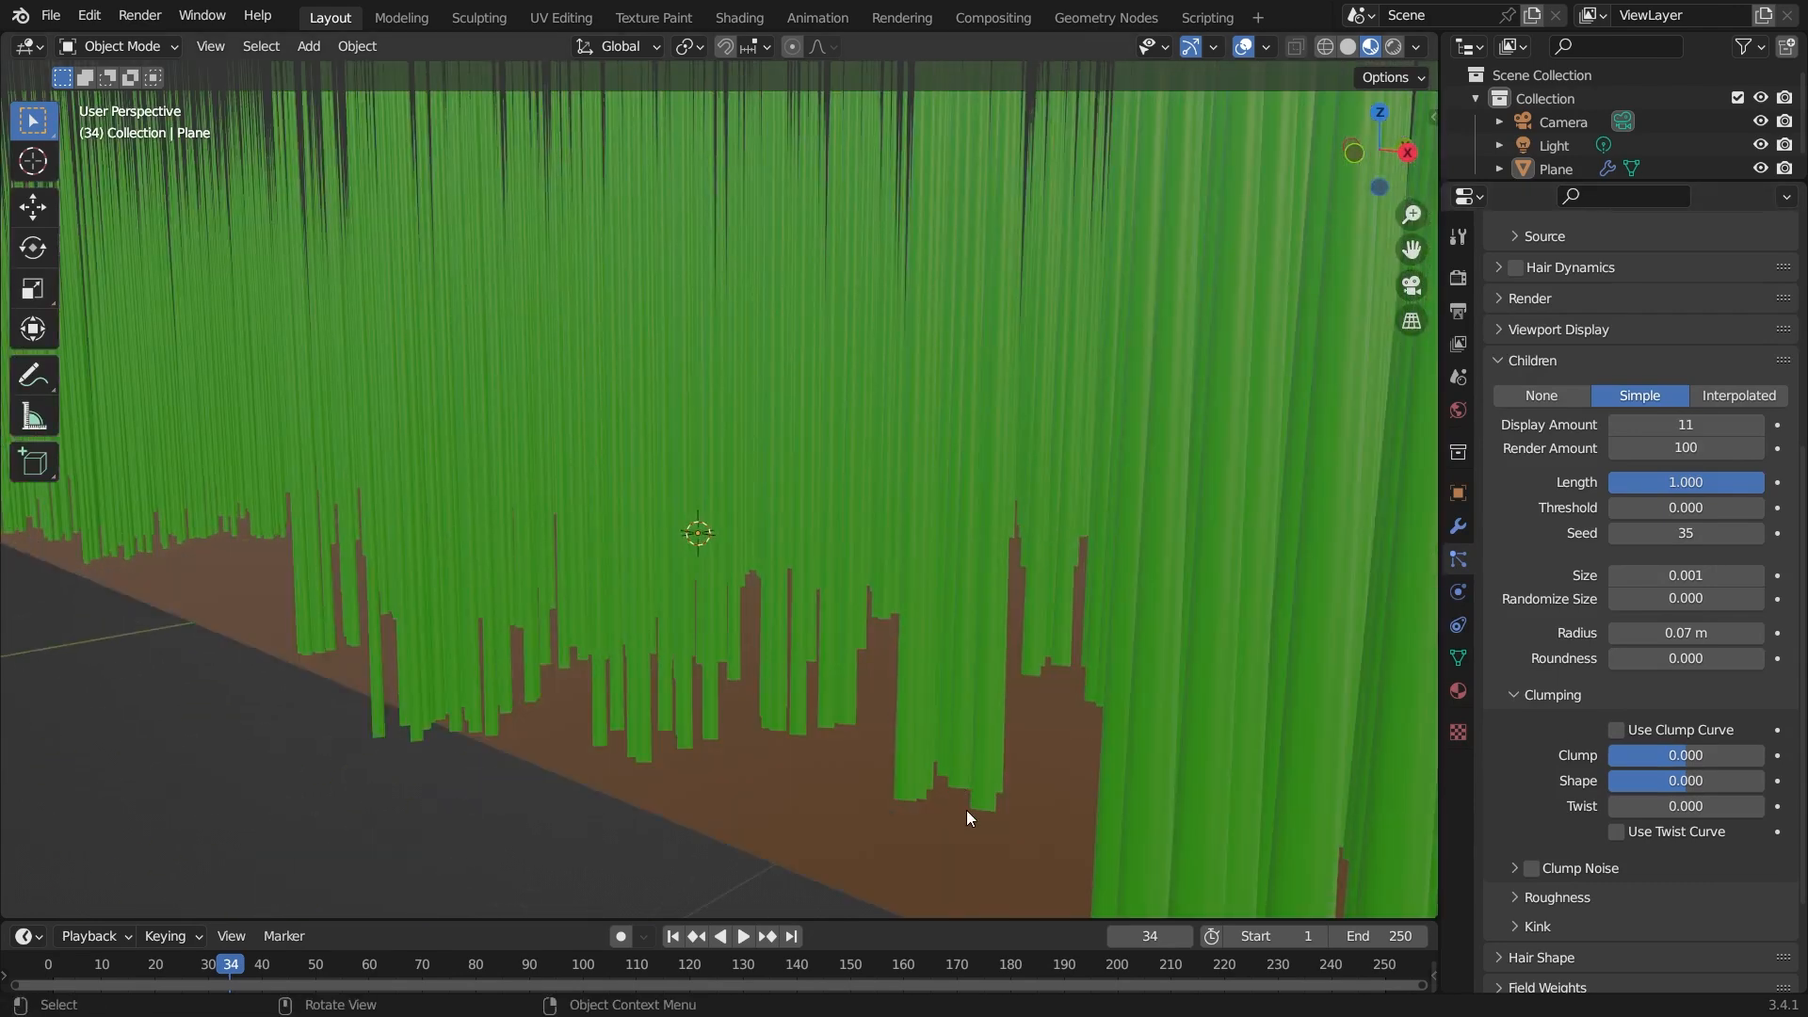
{"action": "middle_click_drag", "start_coordinate": [965, 808], "coordinate": [1018, 819]}
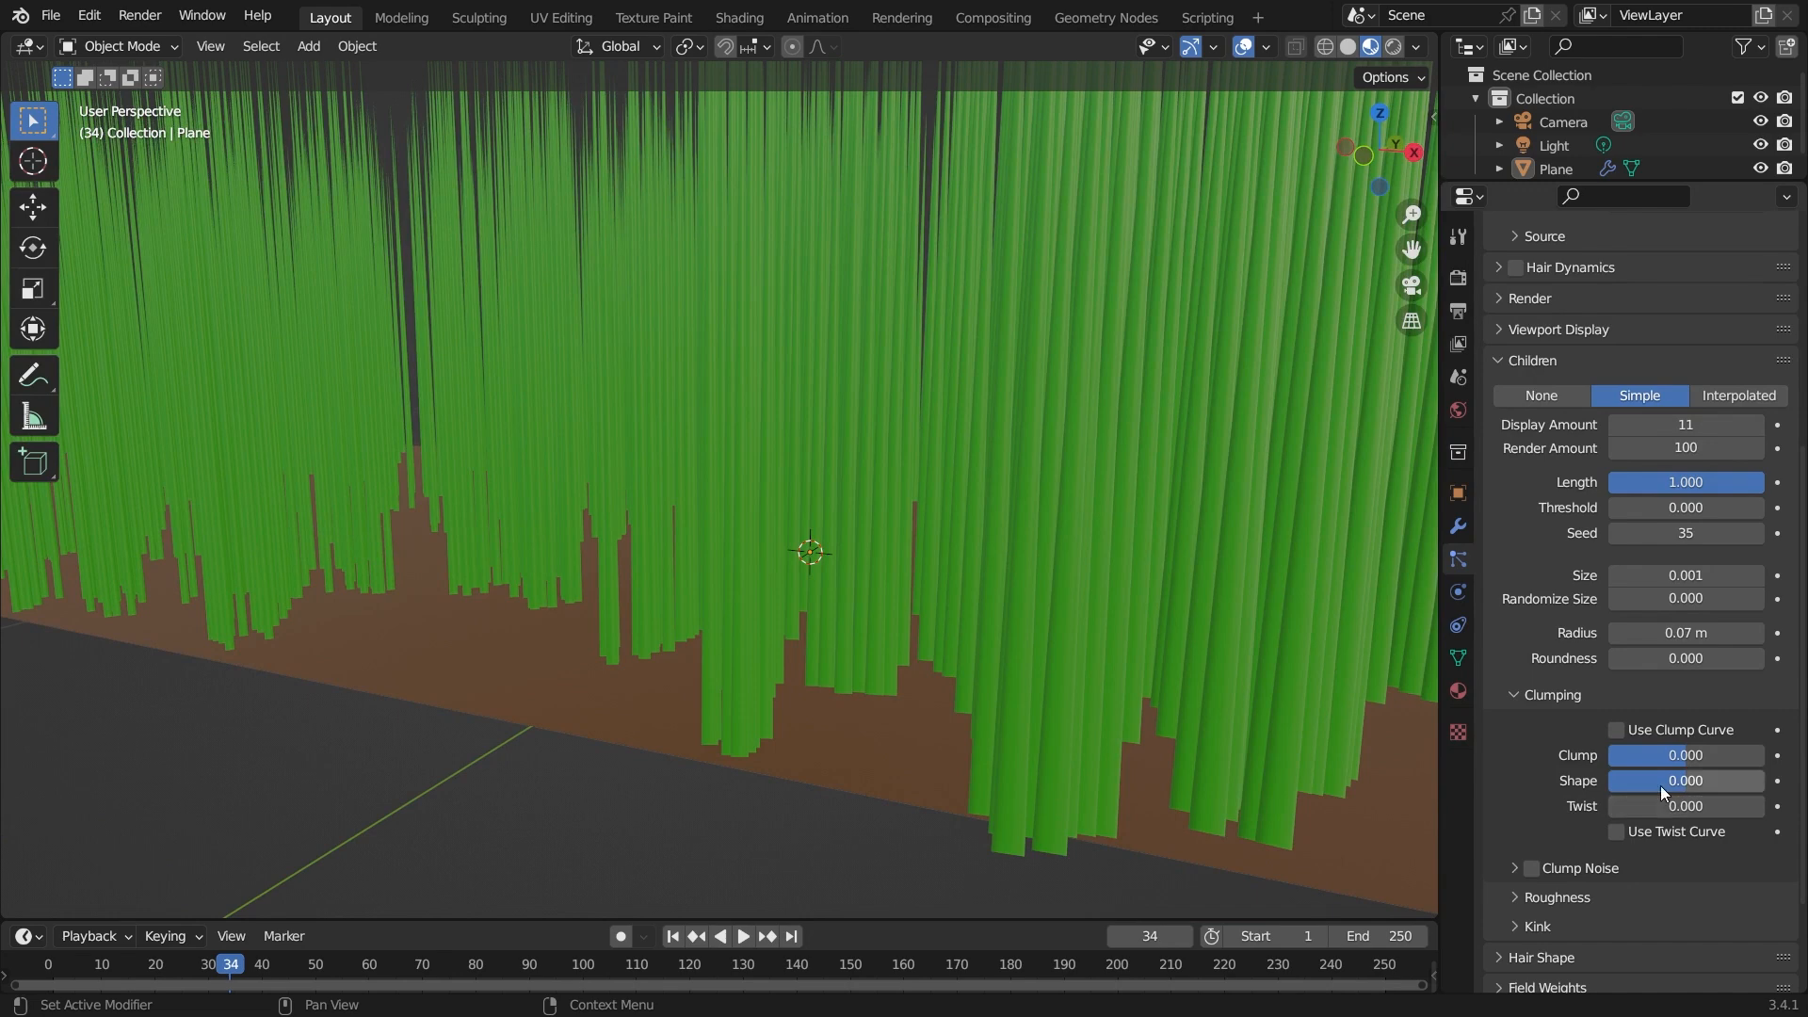
{"action": "left_click_drag", "start_coordinate": [1743, 756], "coordinate": [1489, 755]}
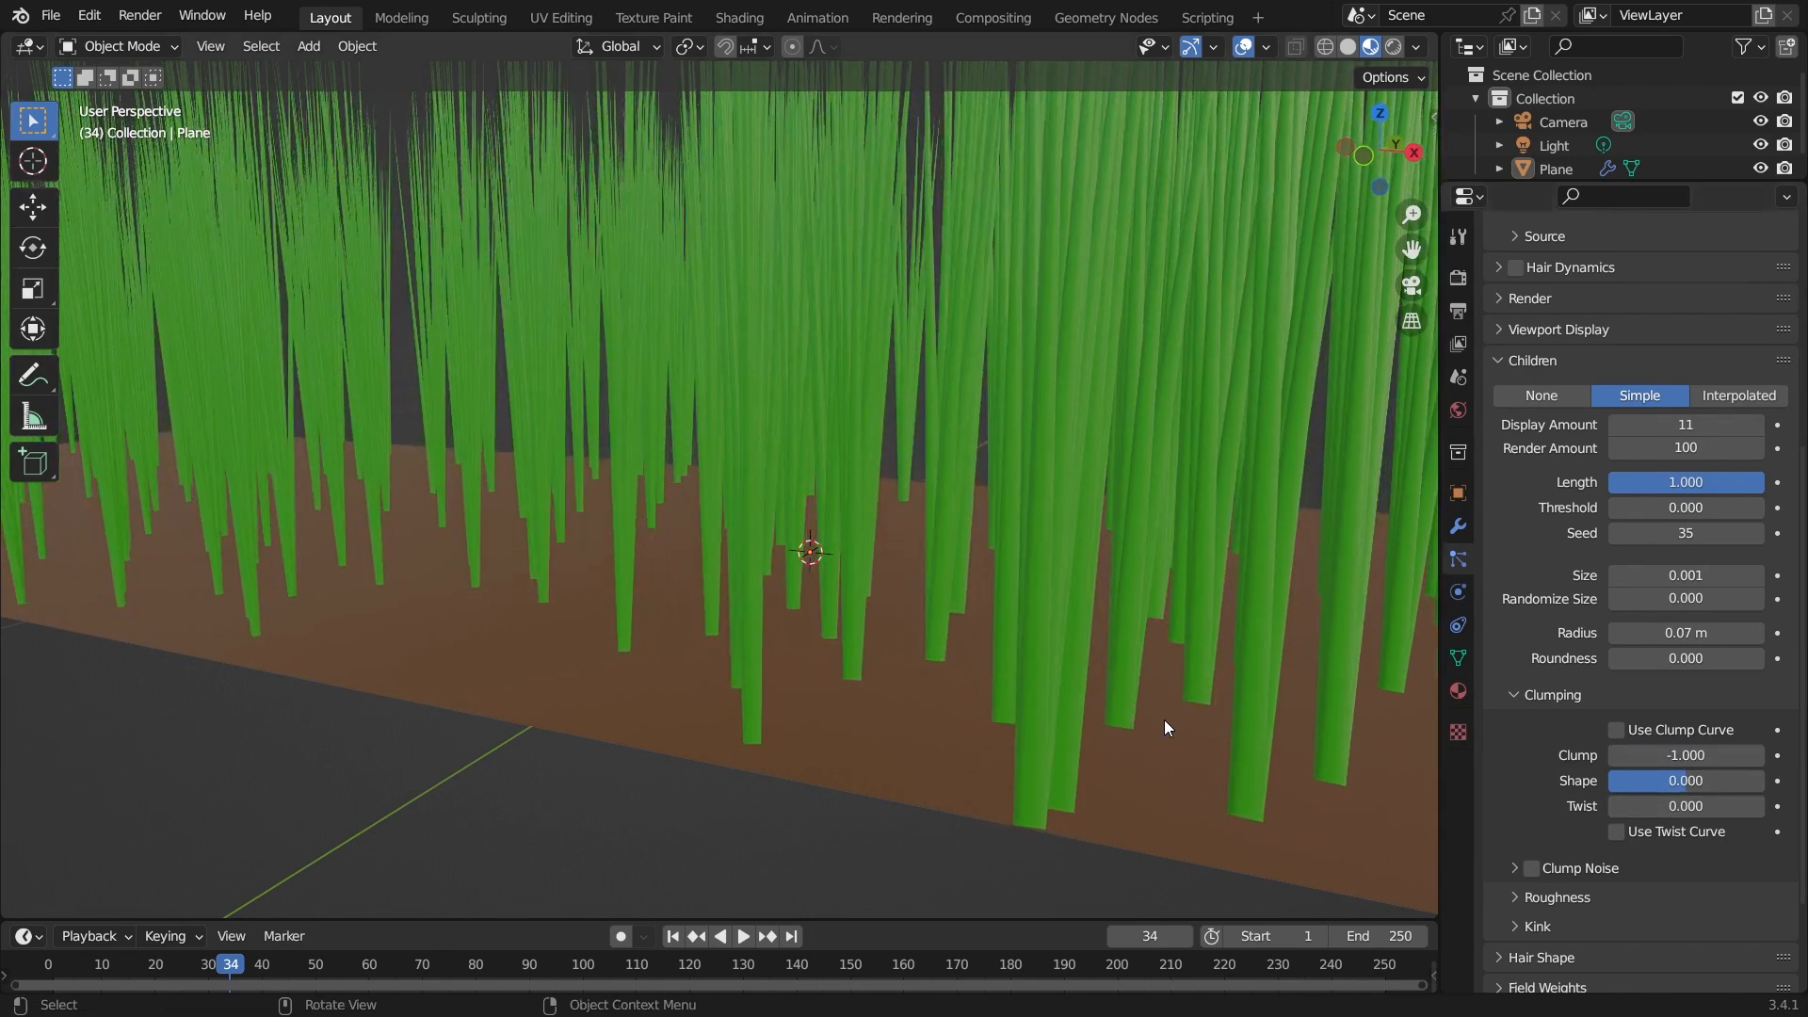
Set the Clump back to 0 and then raise it to 1.
{"action": "scroll", "coordinate": [992, 664], "scroll_direction": "down", "scroll_amount": 5}
{"action": "middle_click_drag", "start_coordinate": [992, 664], "coordinate": [933, 716]}
{"action": "middle_click_drag", "start_coordinate": [802, 685], "coordinate": [852, 364]}
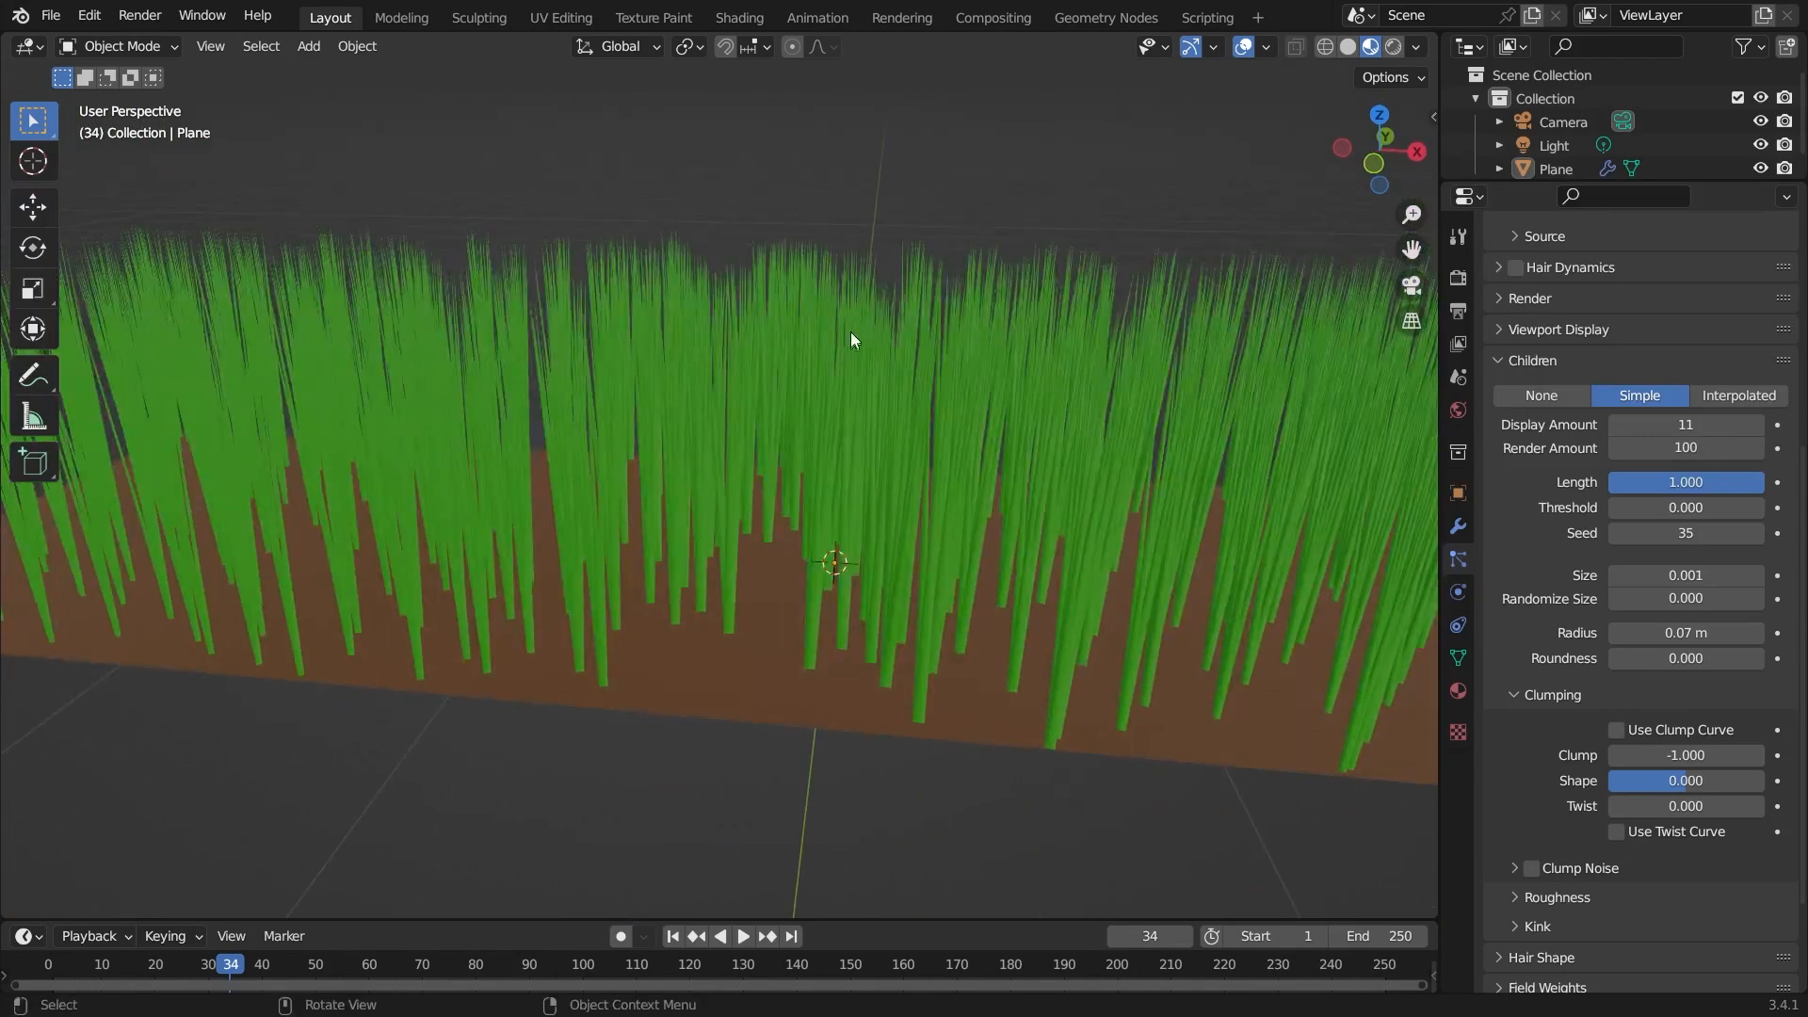
{"action": "scroll", "coordinate": [1023, 349], "scroll_direction": "up", "scroll_amount": 3}
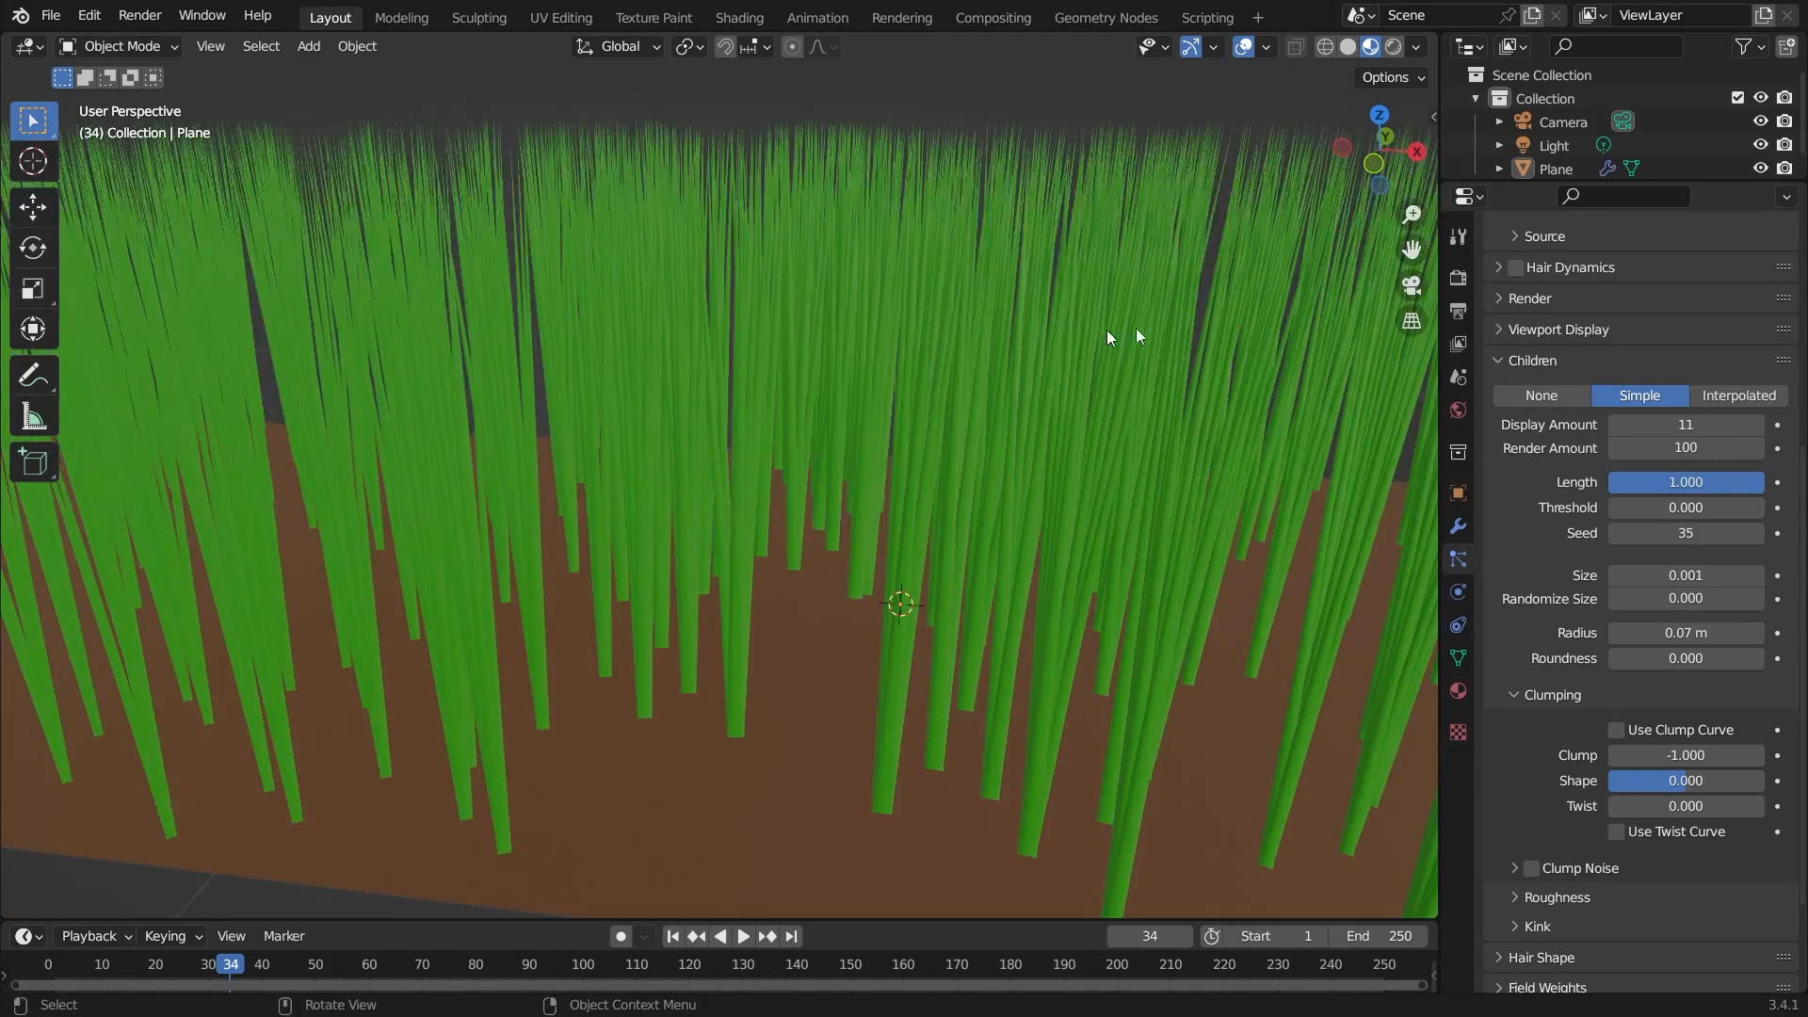
{"action": "scroll", "coordinate": [1111, 375], "scroll_direction": "down", "scroll_amount": 4}
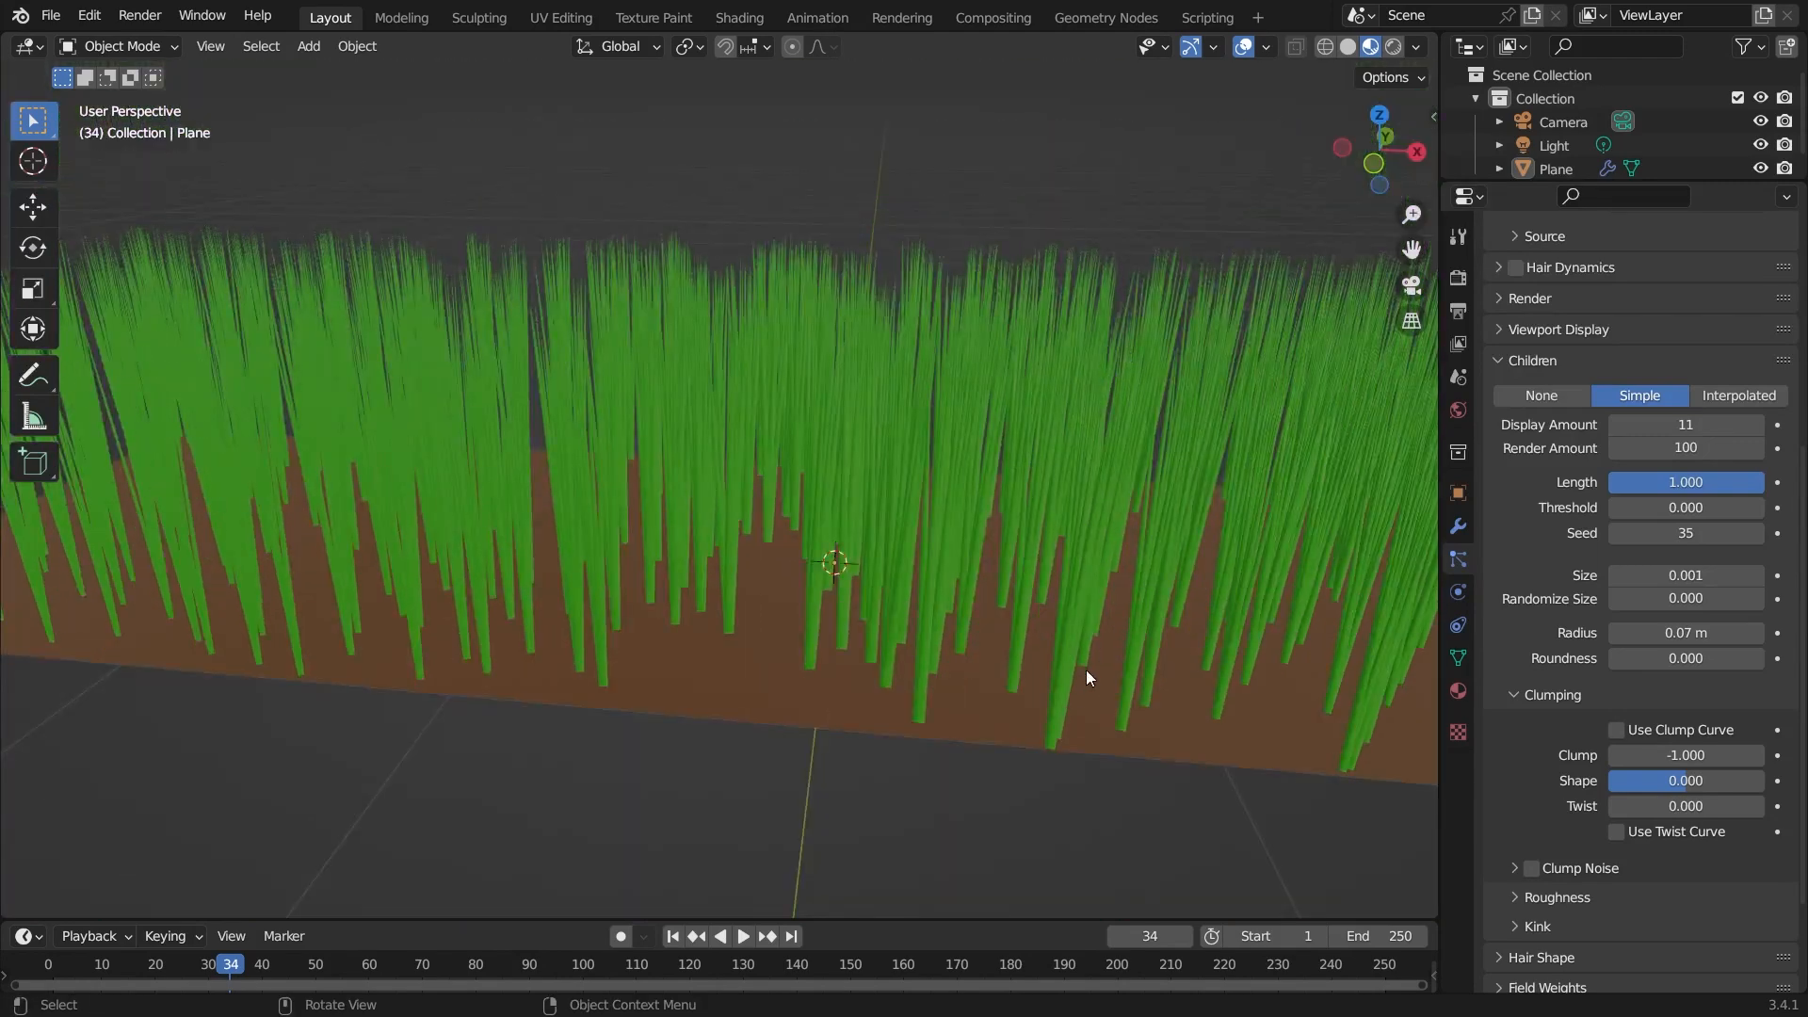
{"action": "left_click", "coordinate": [1625, 754]}
{"action": "type", "text": "0"}
{"action": "key", "text": "Return"}
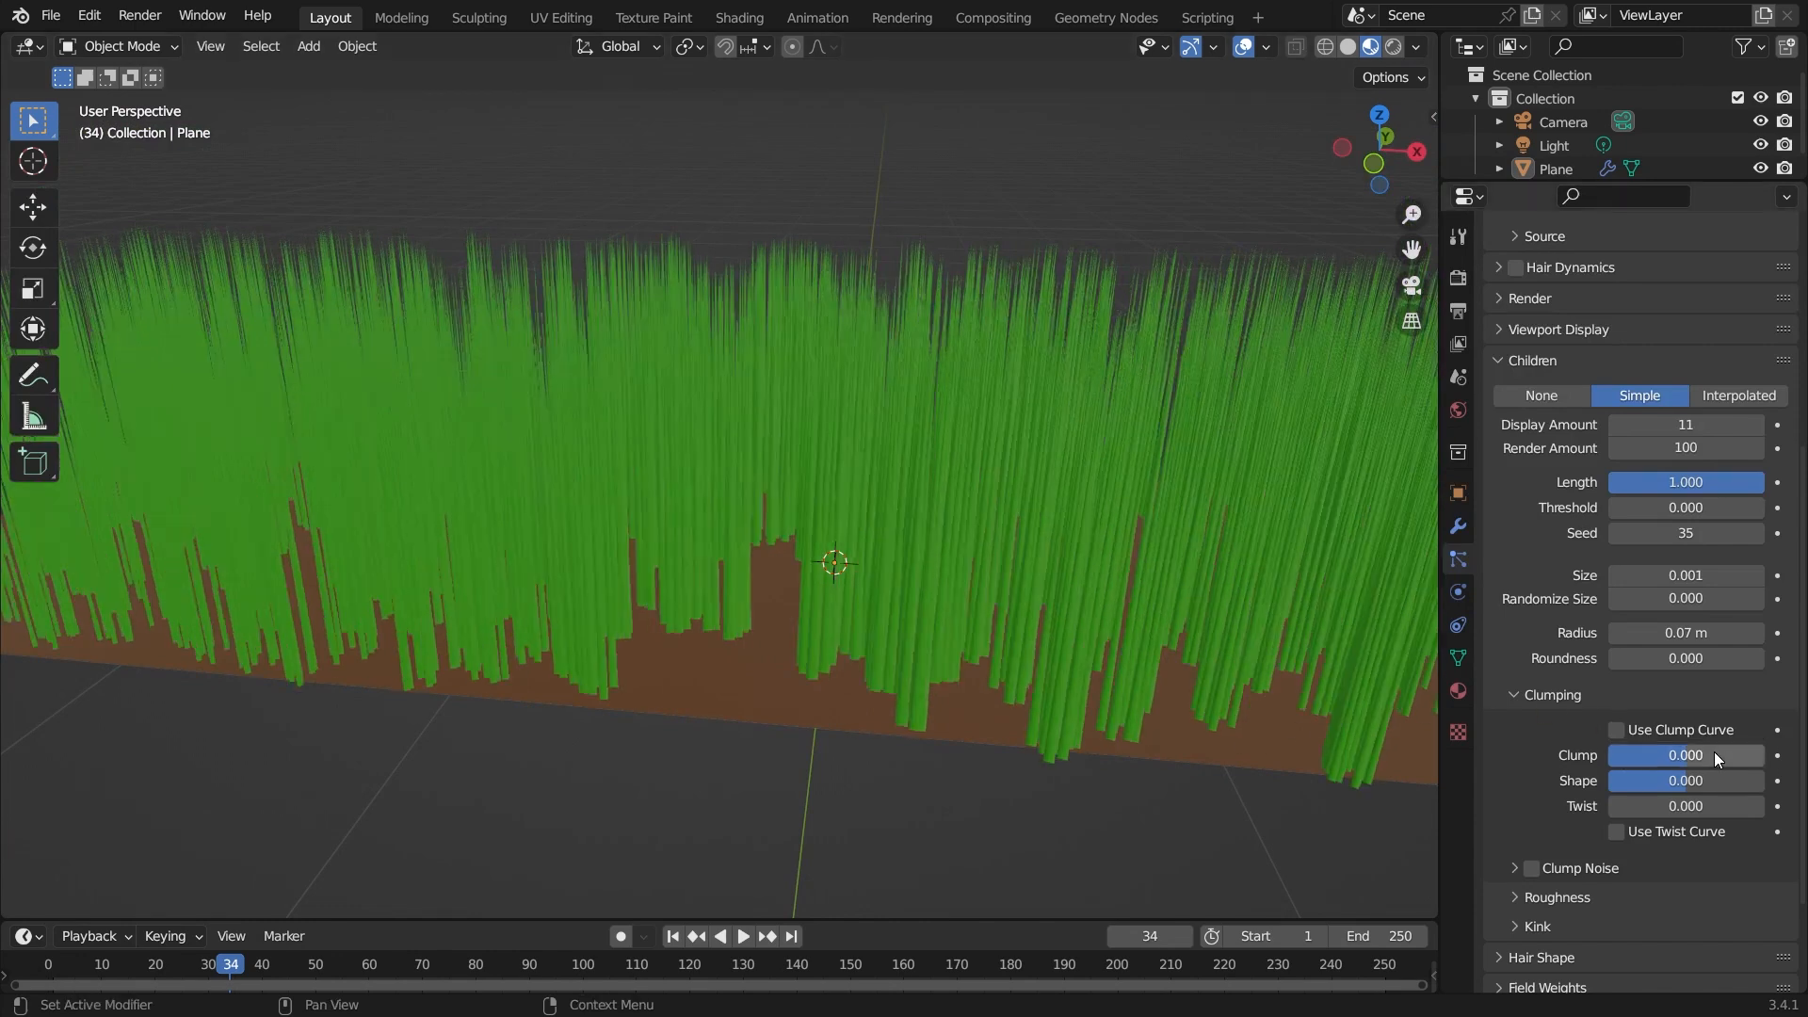
{"action": "left_click_drag", "start_coordinate": [1671, 762], "coordinate": [1763, 762]}
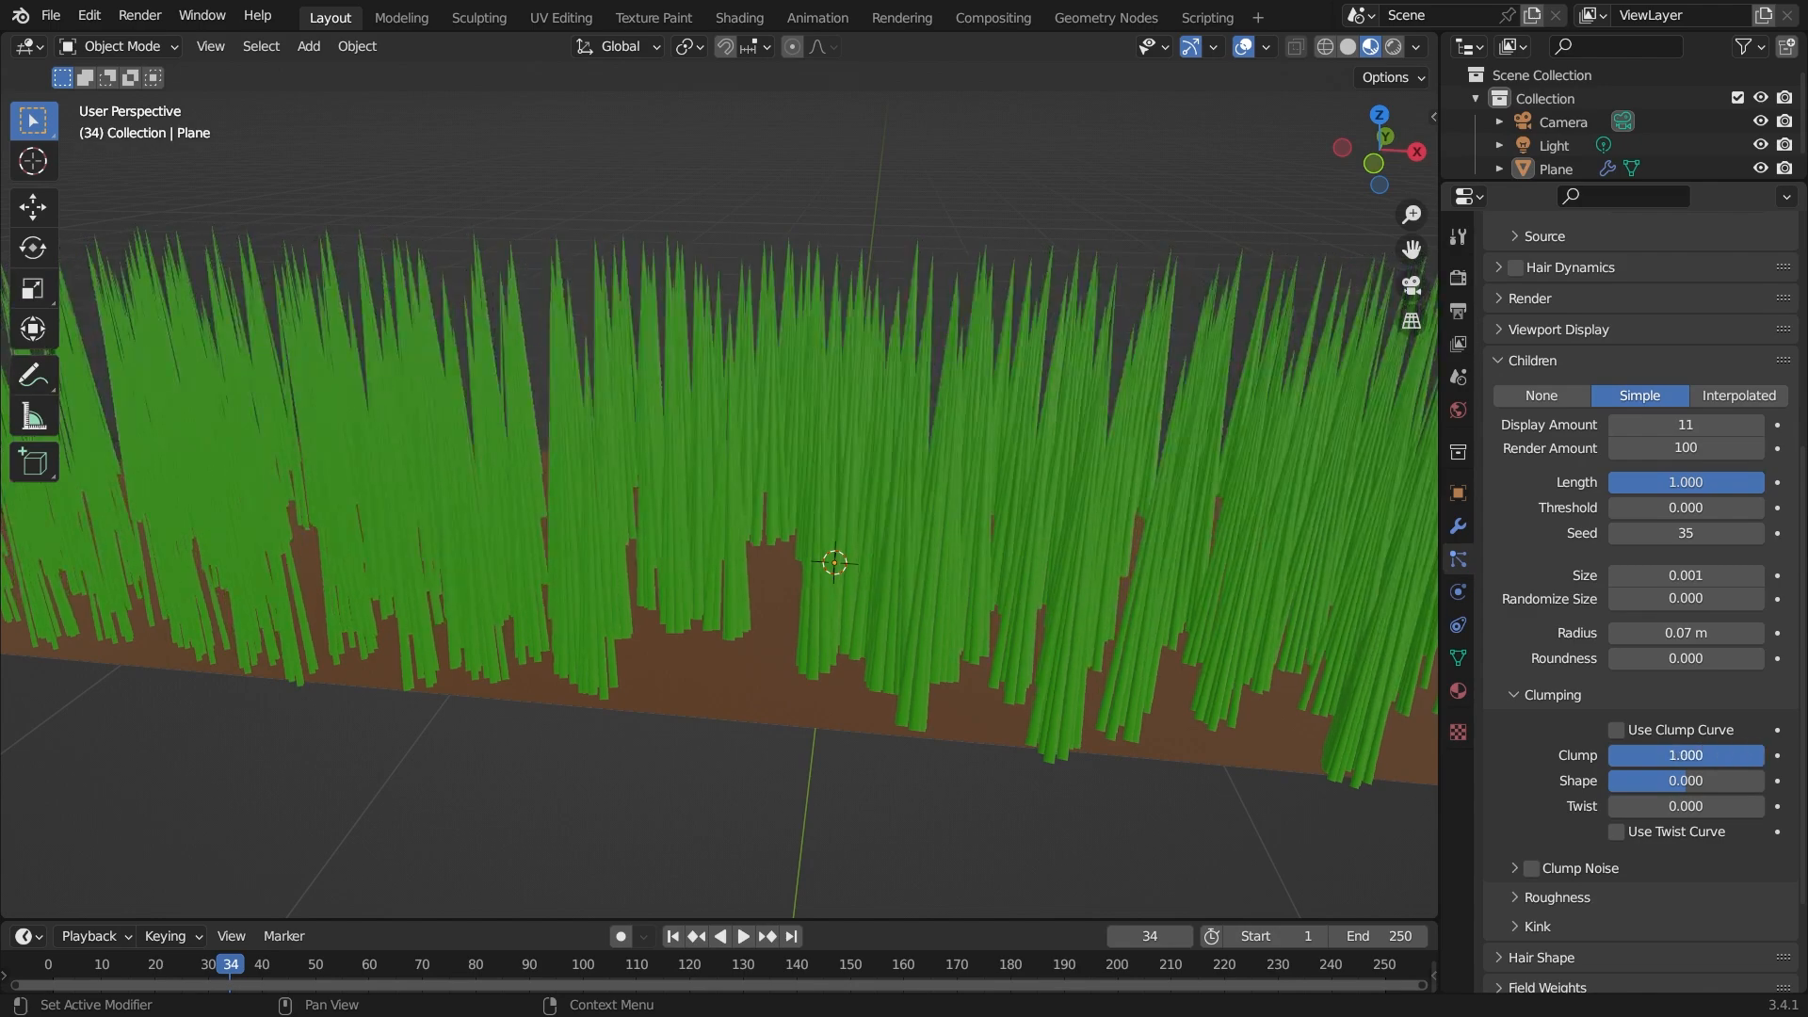
Set the emission hair number to 1.
{"action": "middle_click_drag", "start_coordinate": [771, 675], "coordinate": [824, 743]}
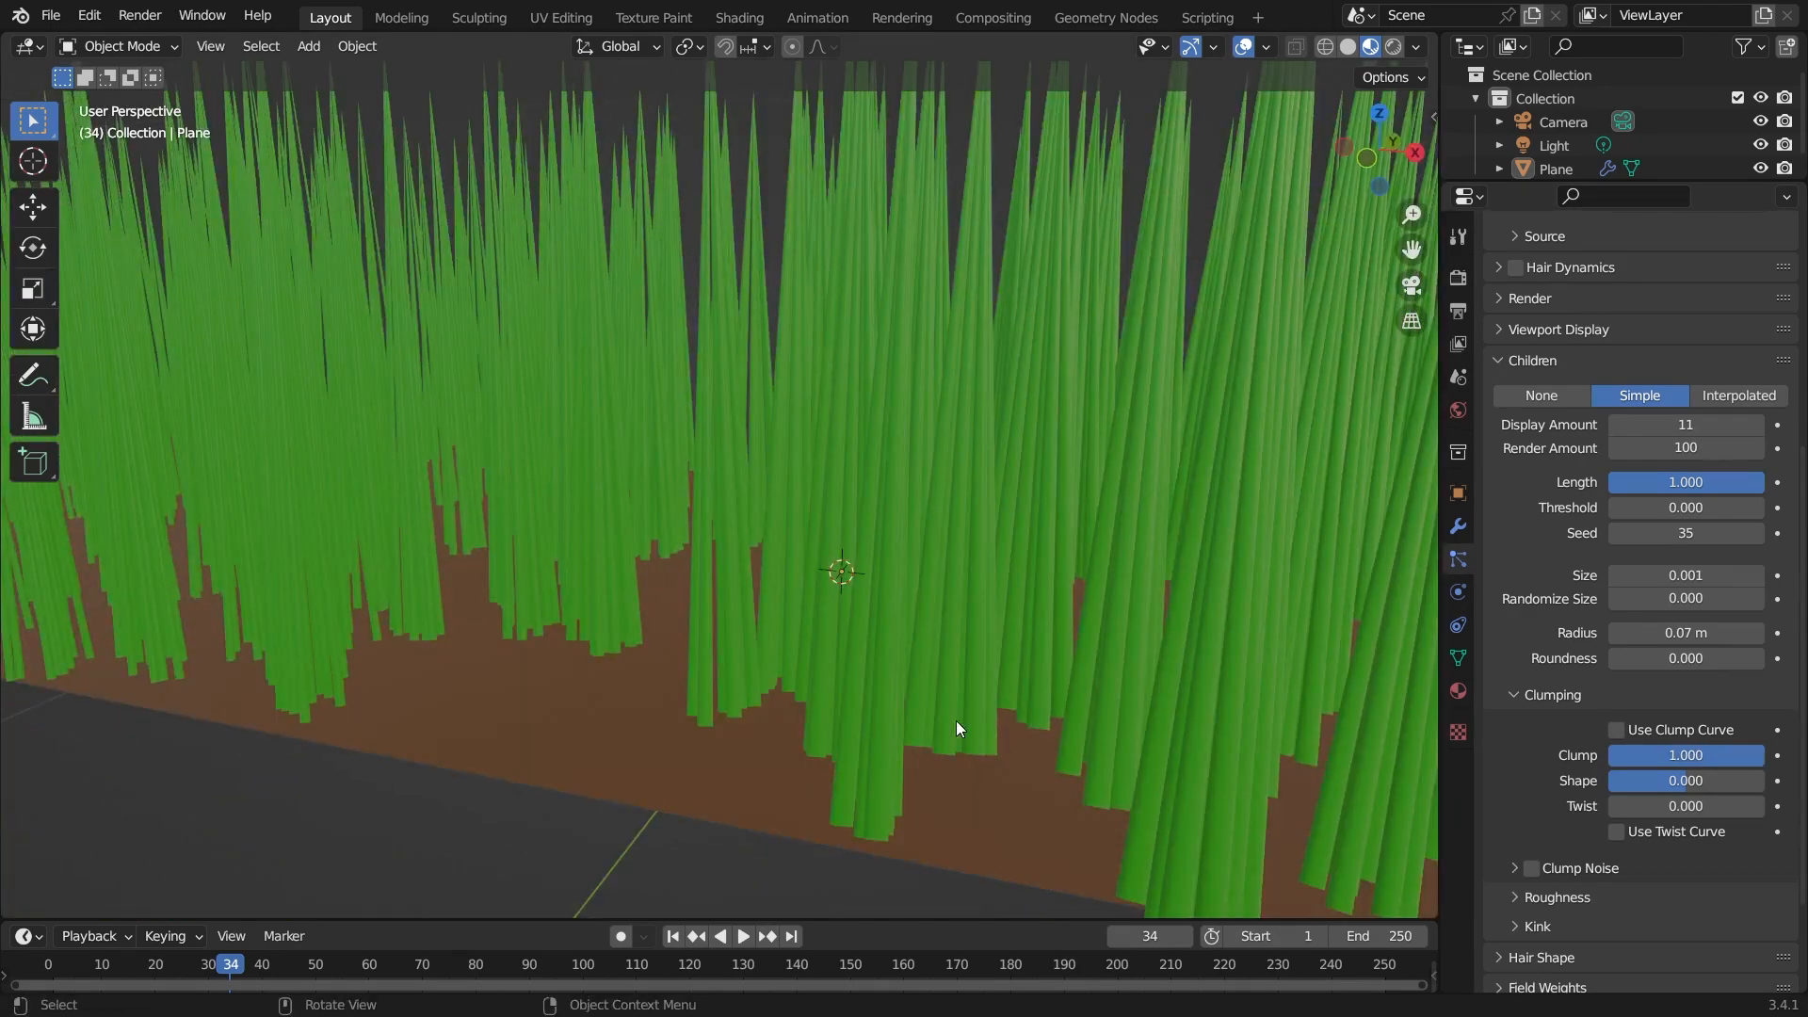
{"action": "scroll", "coordinate": [948, 744], "scroll_direction": "down", "scroll_amount": 4}
{"action": "middle_click_drag", "start_coordinate": [619, 707], "coordinate": [703, 752]}
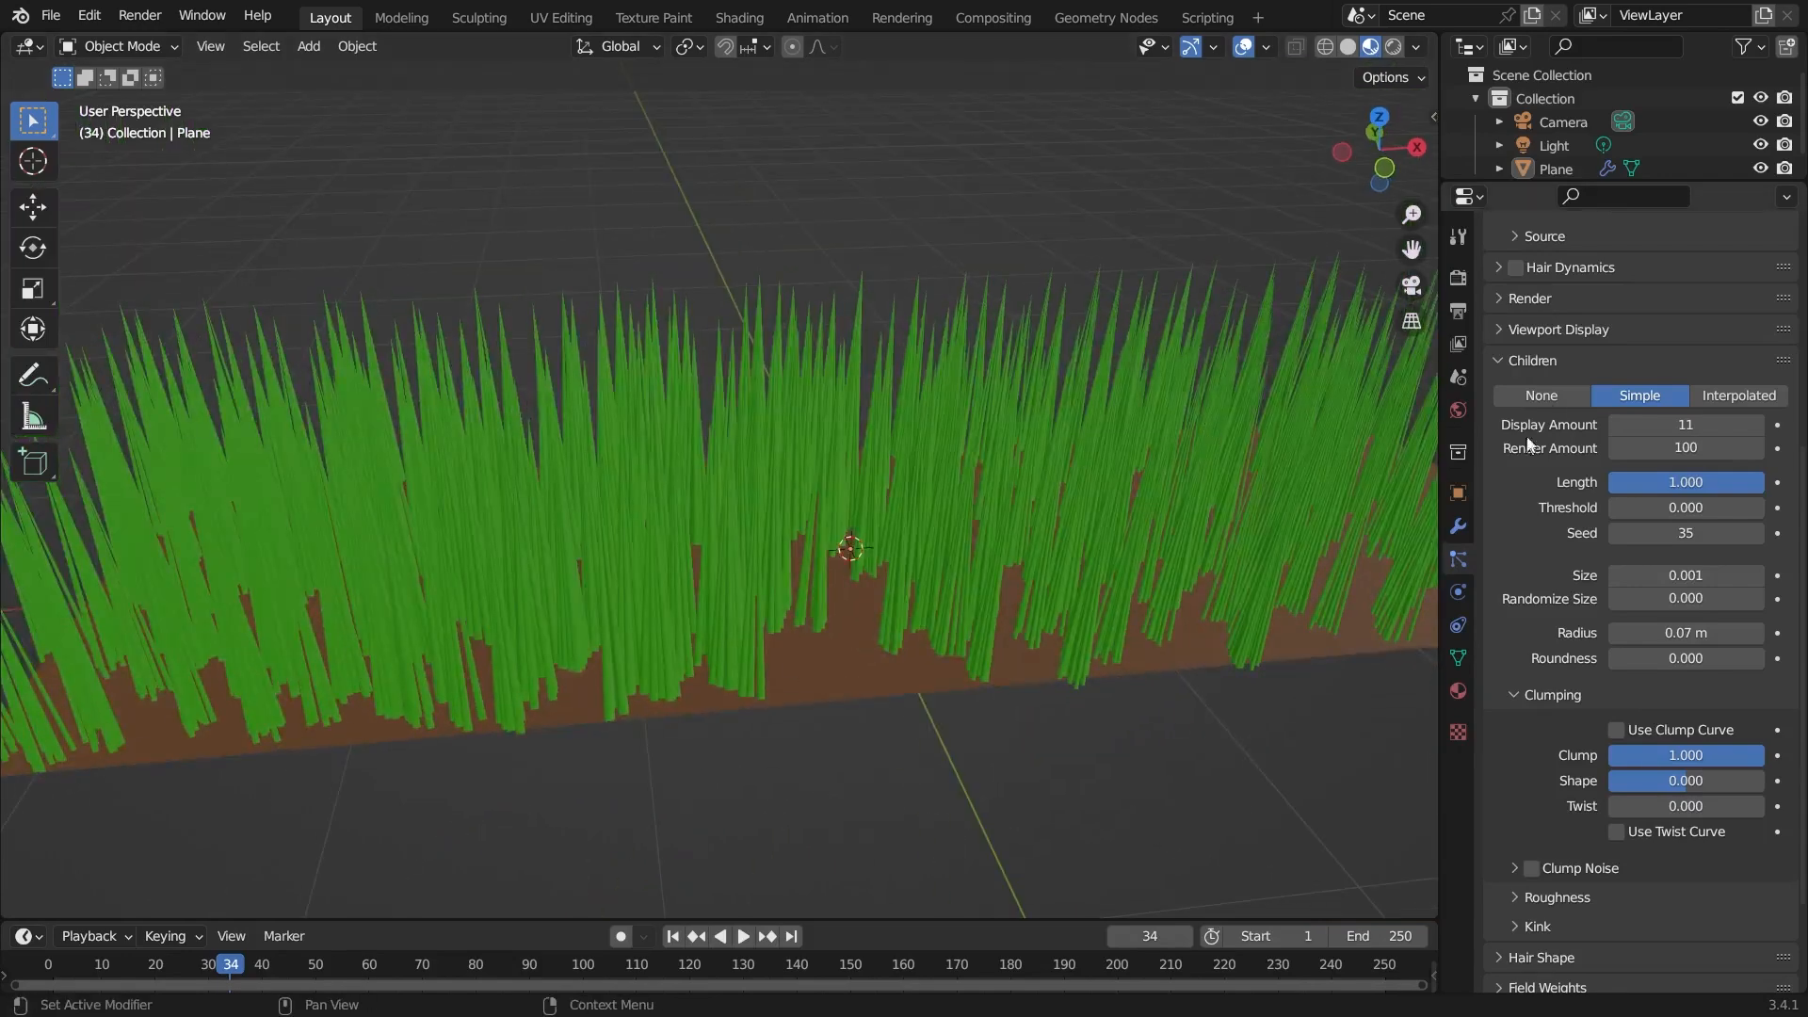
{"action": "scroll", "coordinate": [1562, 394], "scroll_direction": "up", "scroll_amount": 8}
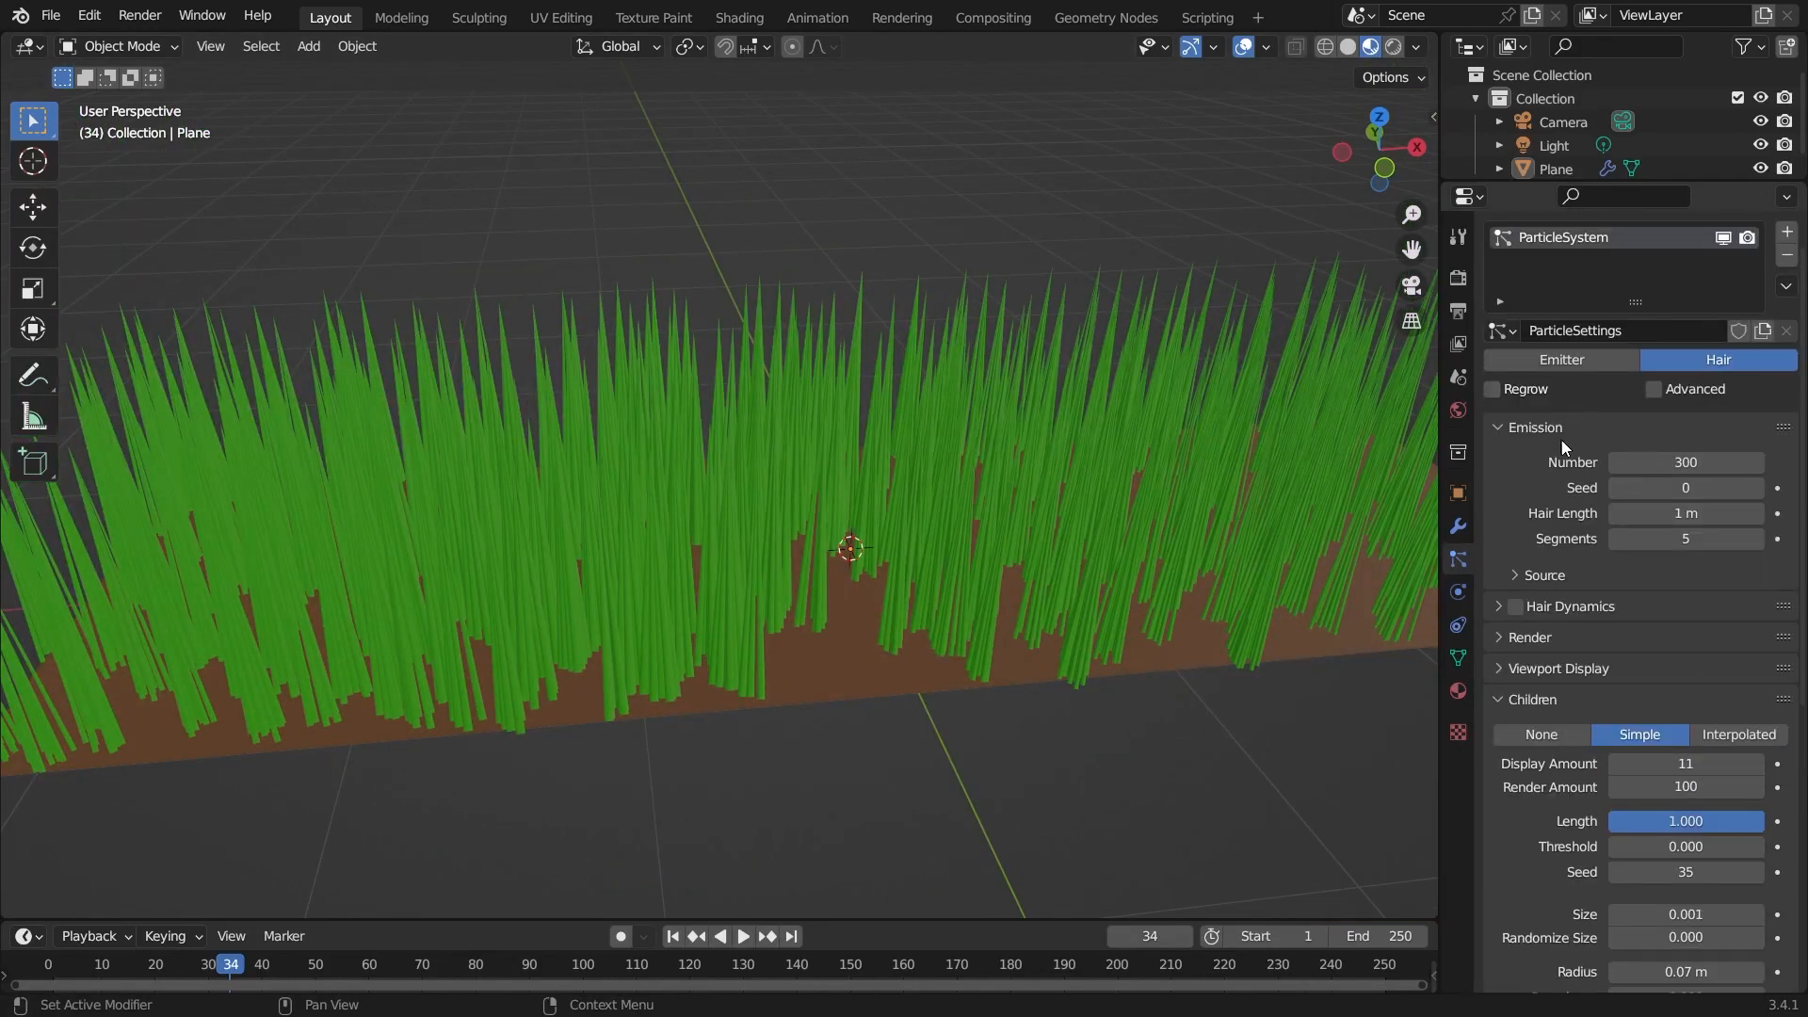
{"action": "left_click", "coordinate": [1707, 460]}
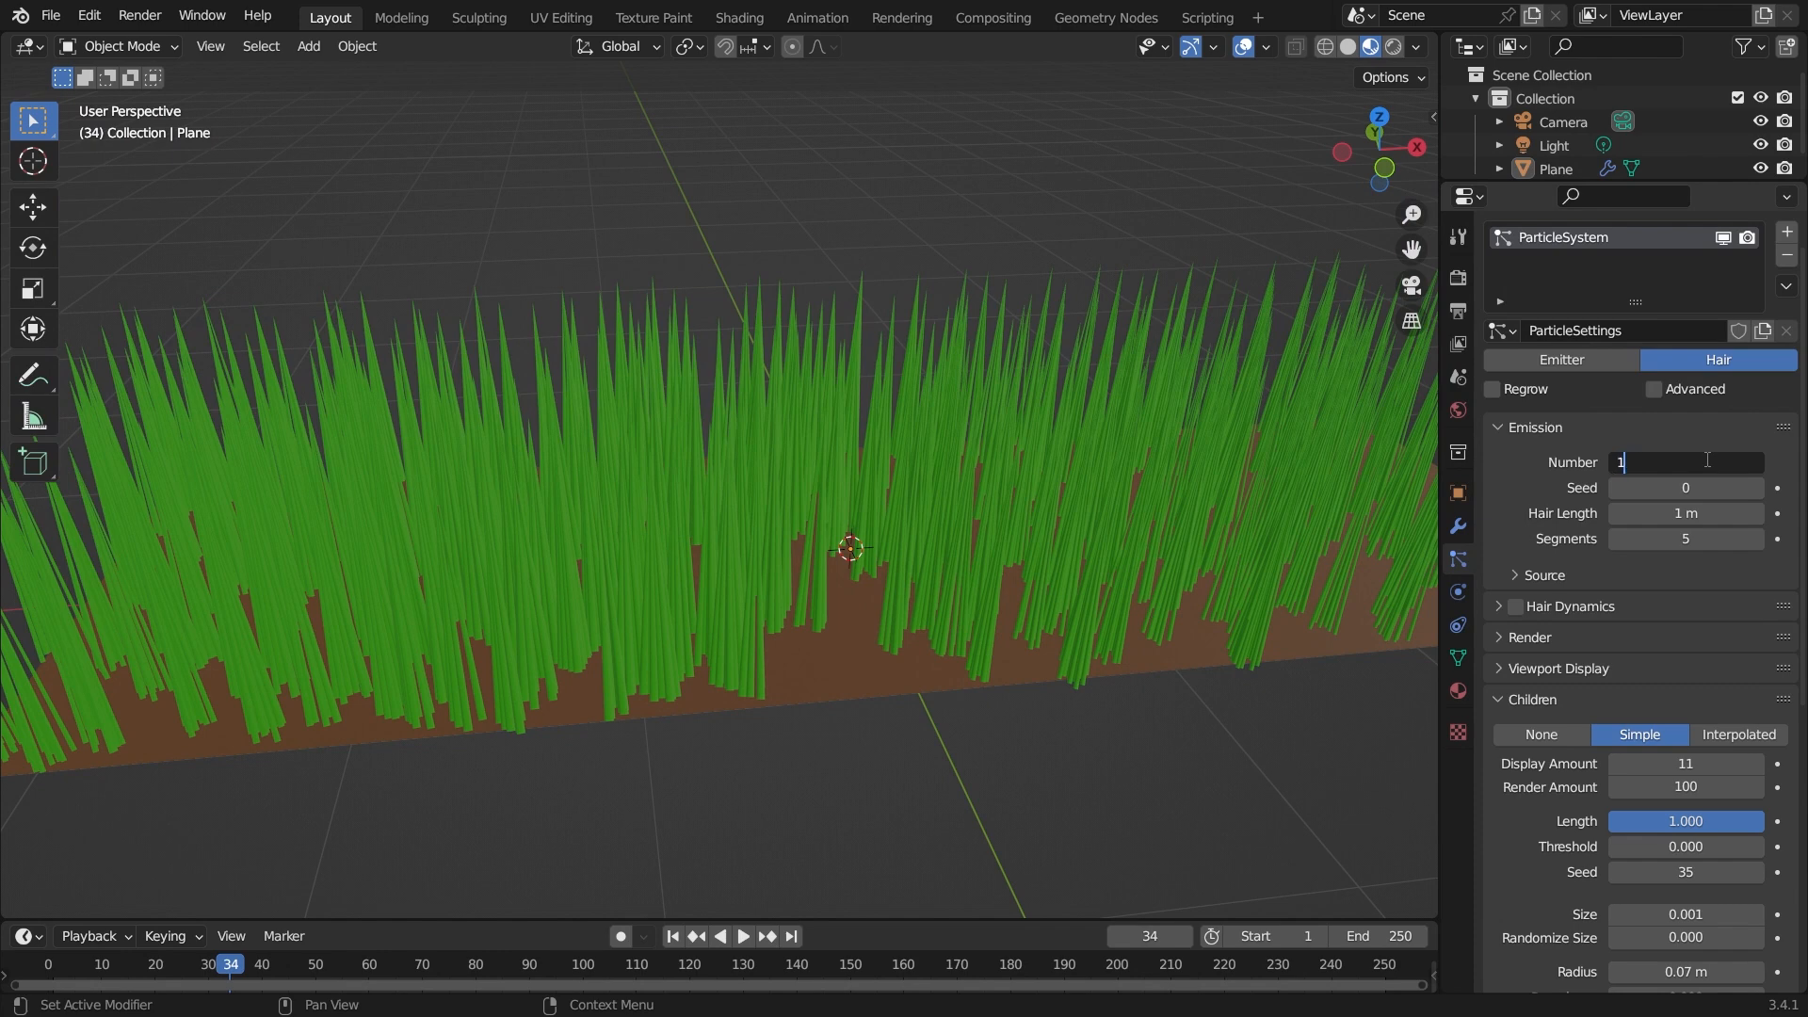
{"action": "type", "text": "1"}
{"action": "key", "text": "Return"}
Set the Simple children radius to 0.23 m.
{"action": "middle_click_drag", "start_coordinate": [1036, 452], "coordinate": [1678, 716]}
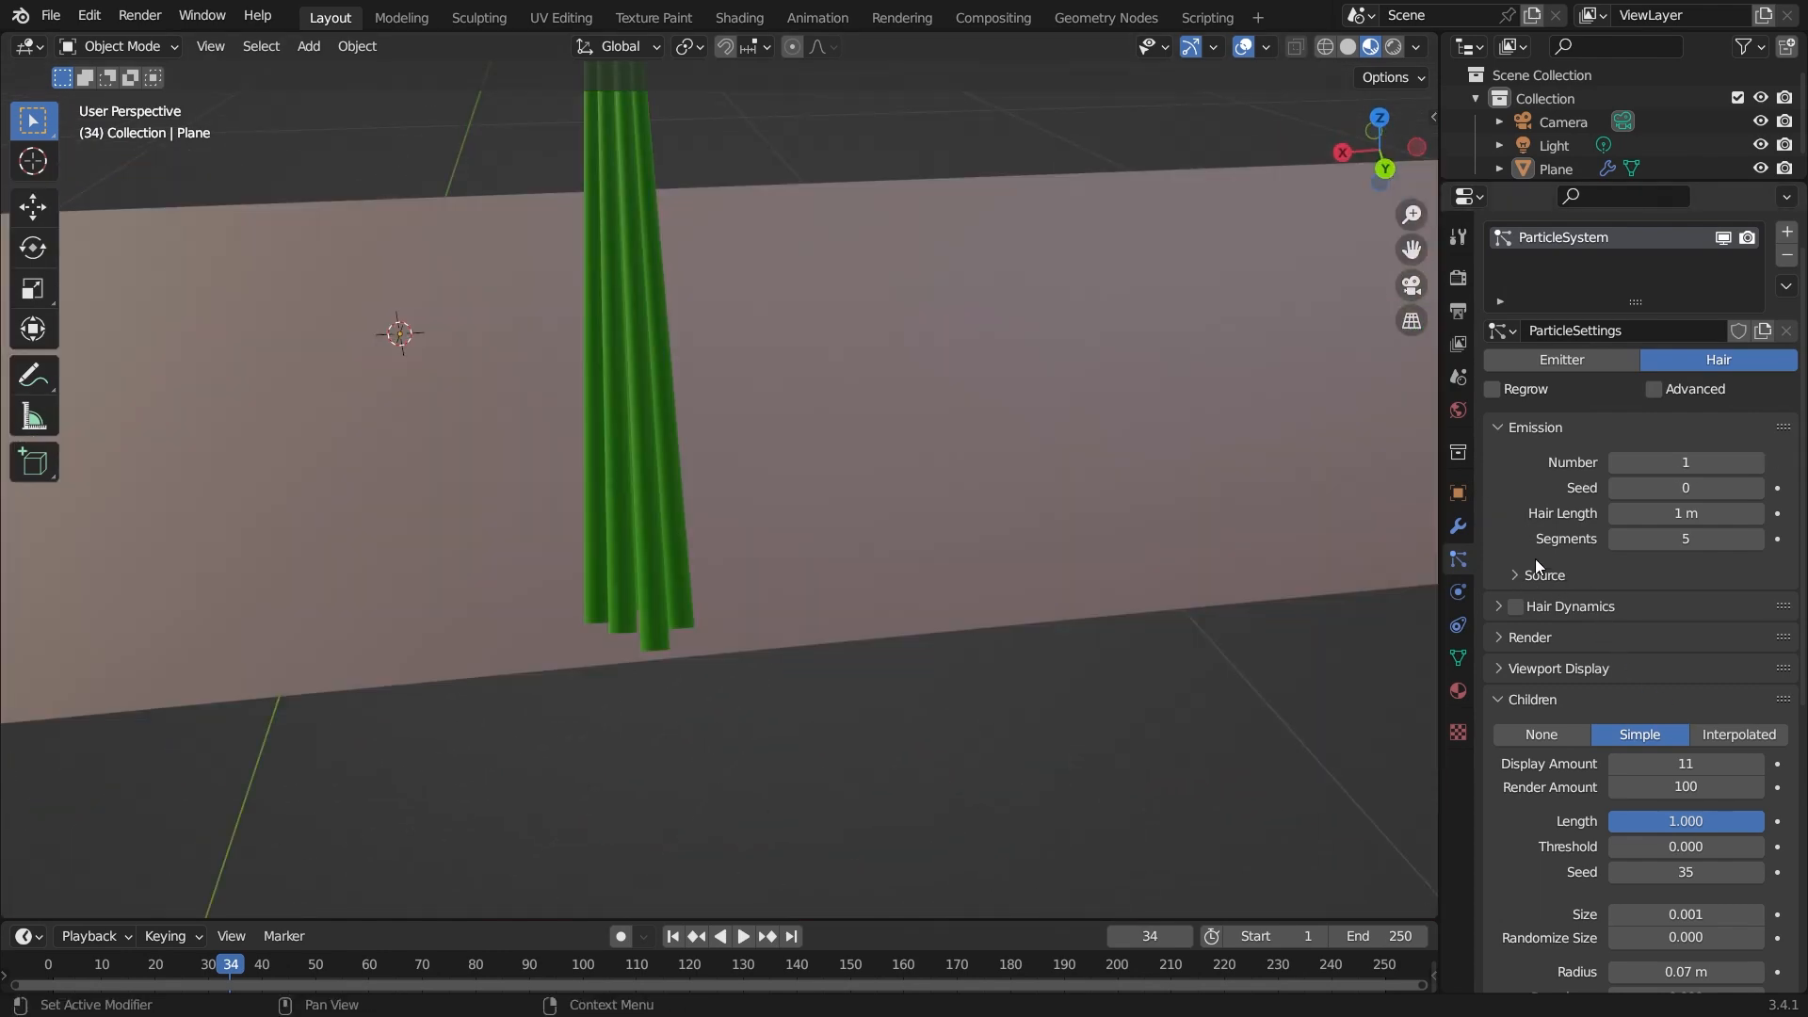
{"action": "scroll", "coordinate": [1635, 800], "scroll_direction": "down", "scroll_amount": 6}
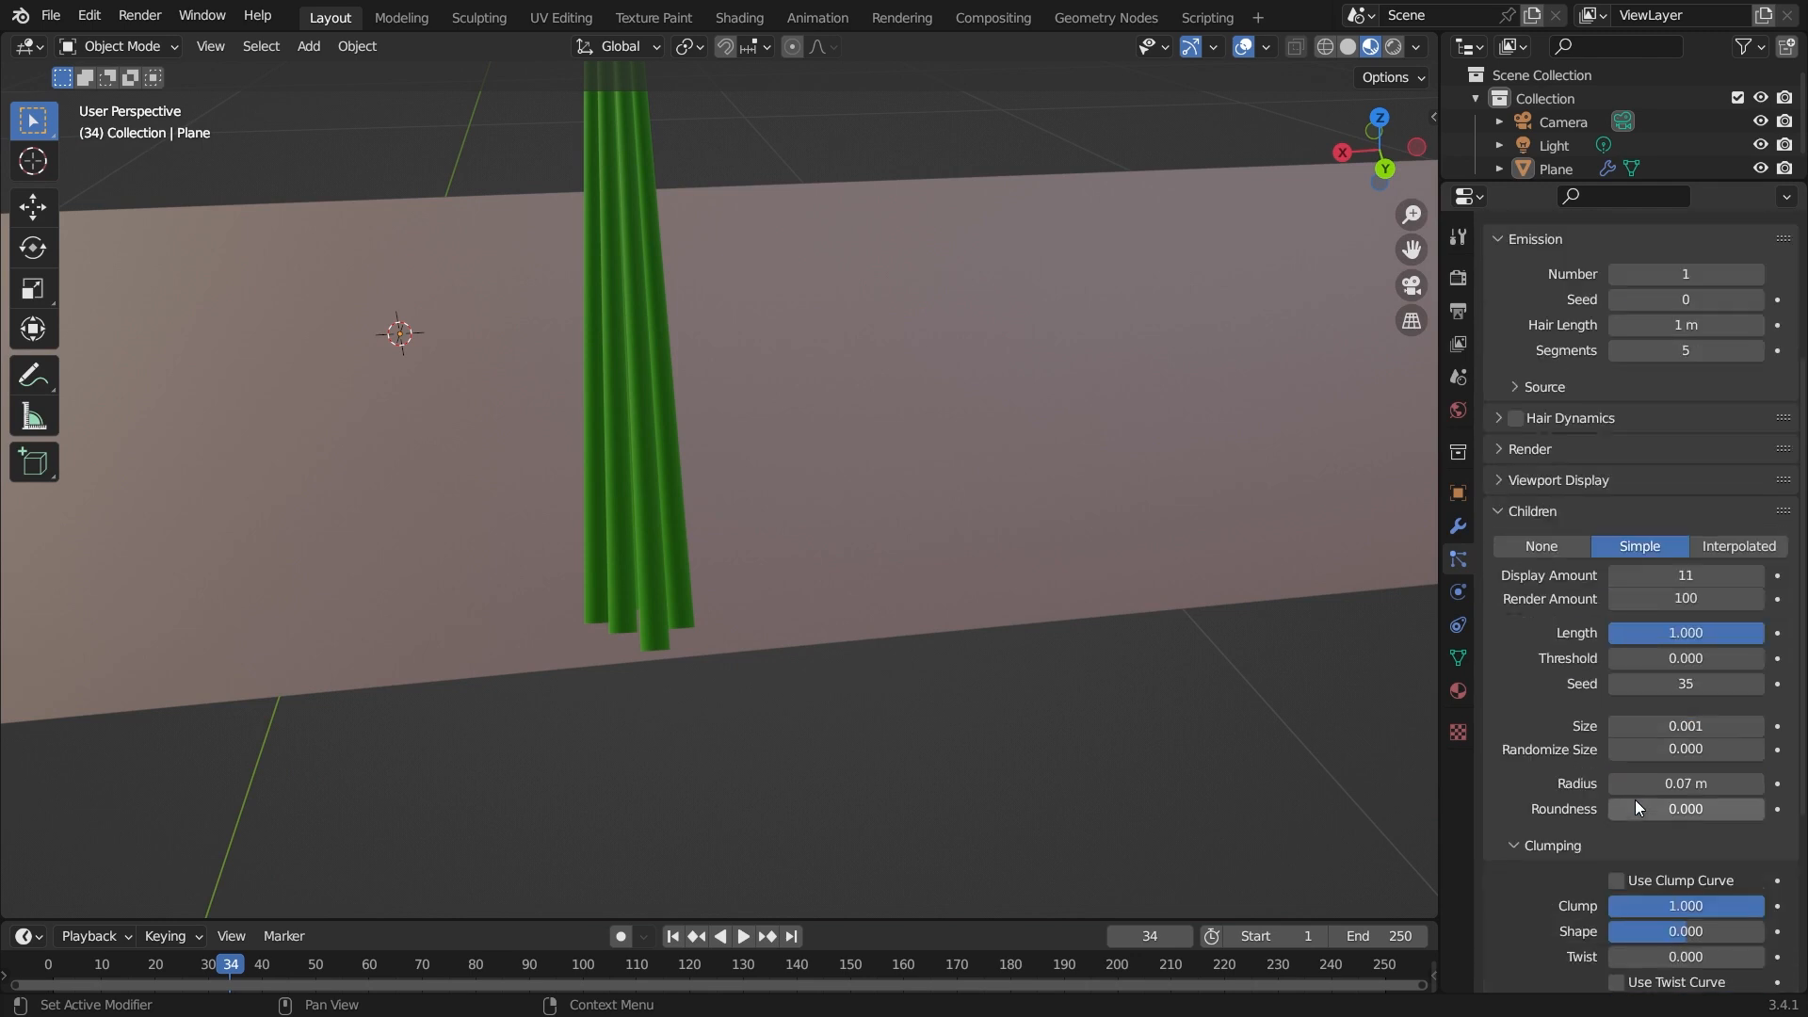
{"action": "left_click_drag", "start_coordinate": [1657, 708], "coordinate": [1771, 708]}
Set the Clump to 0 and then to -1.
{"action": "left_click", "coordinate": [1683, 831]}
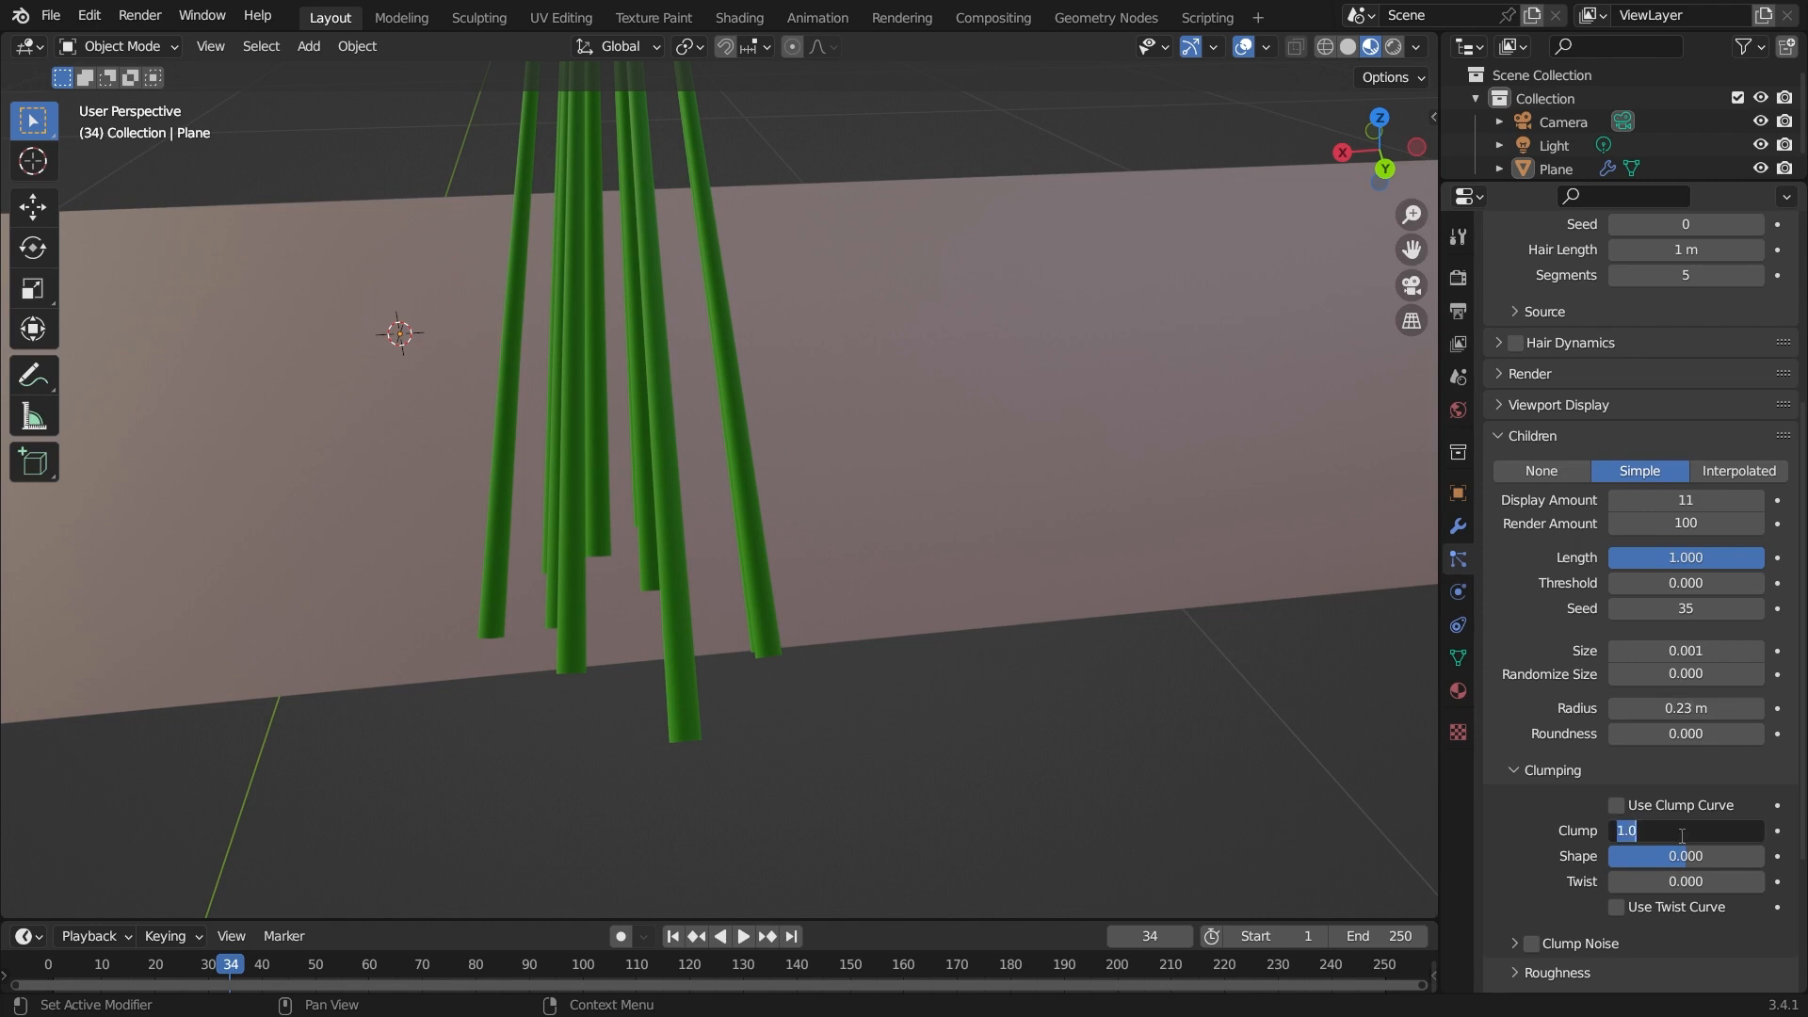
{"action": "type", "text": "0"}
{"action": "key", "text": "Return"}
{"action": "middle_click_drag", "start_coordinate": [913, 636], "coordinate": [735, 497]}
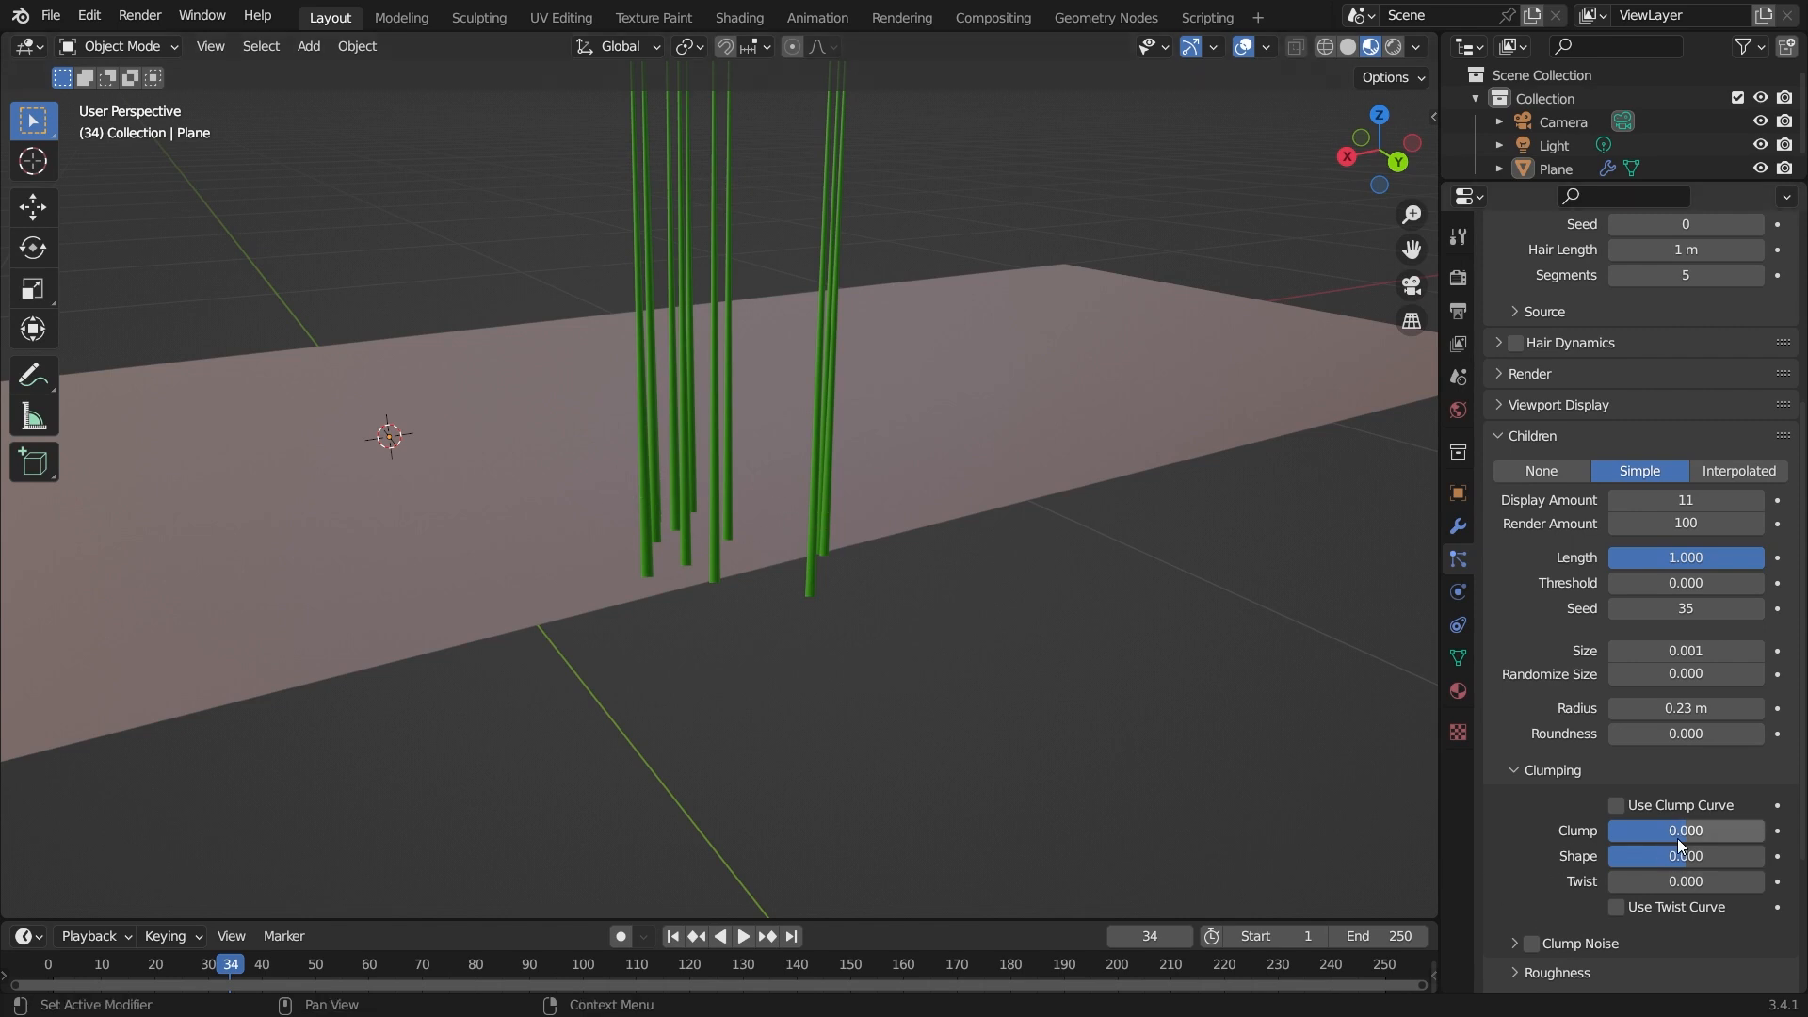
{"action": "middle_click_drag", "start_coordinate": [980, 424], "coordinate": [740, 188]}
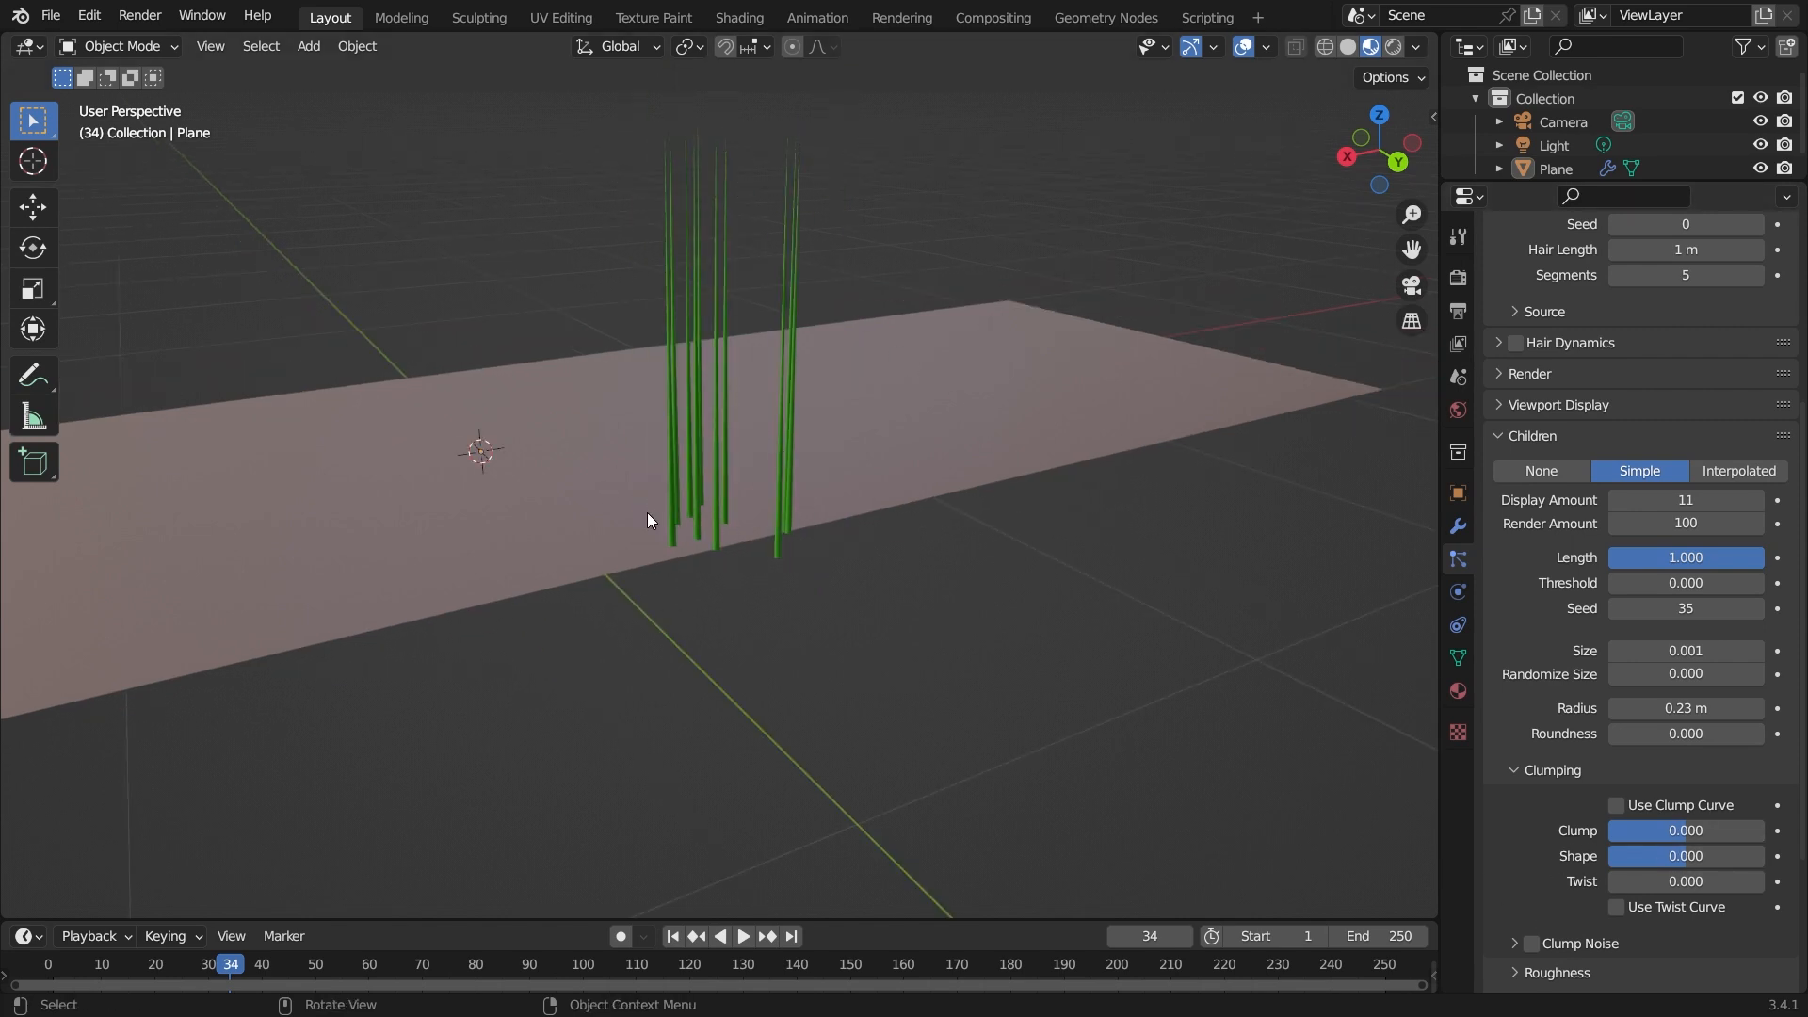
{"action": "left_click_drag", "start_coordinate": [1680, 834], "coordinate": [1601, 834]}
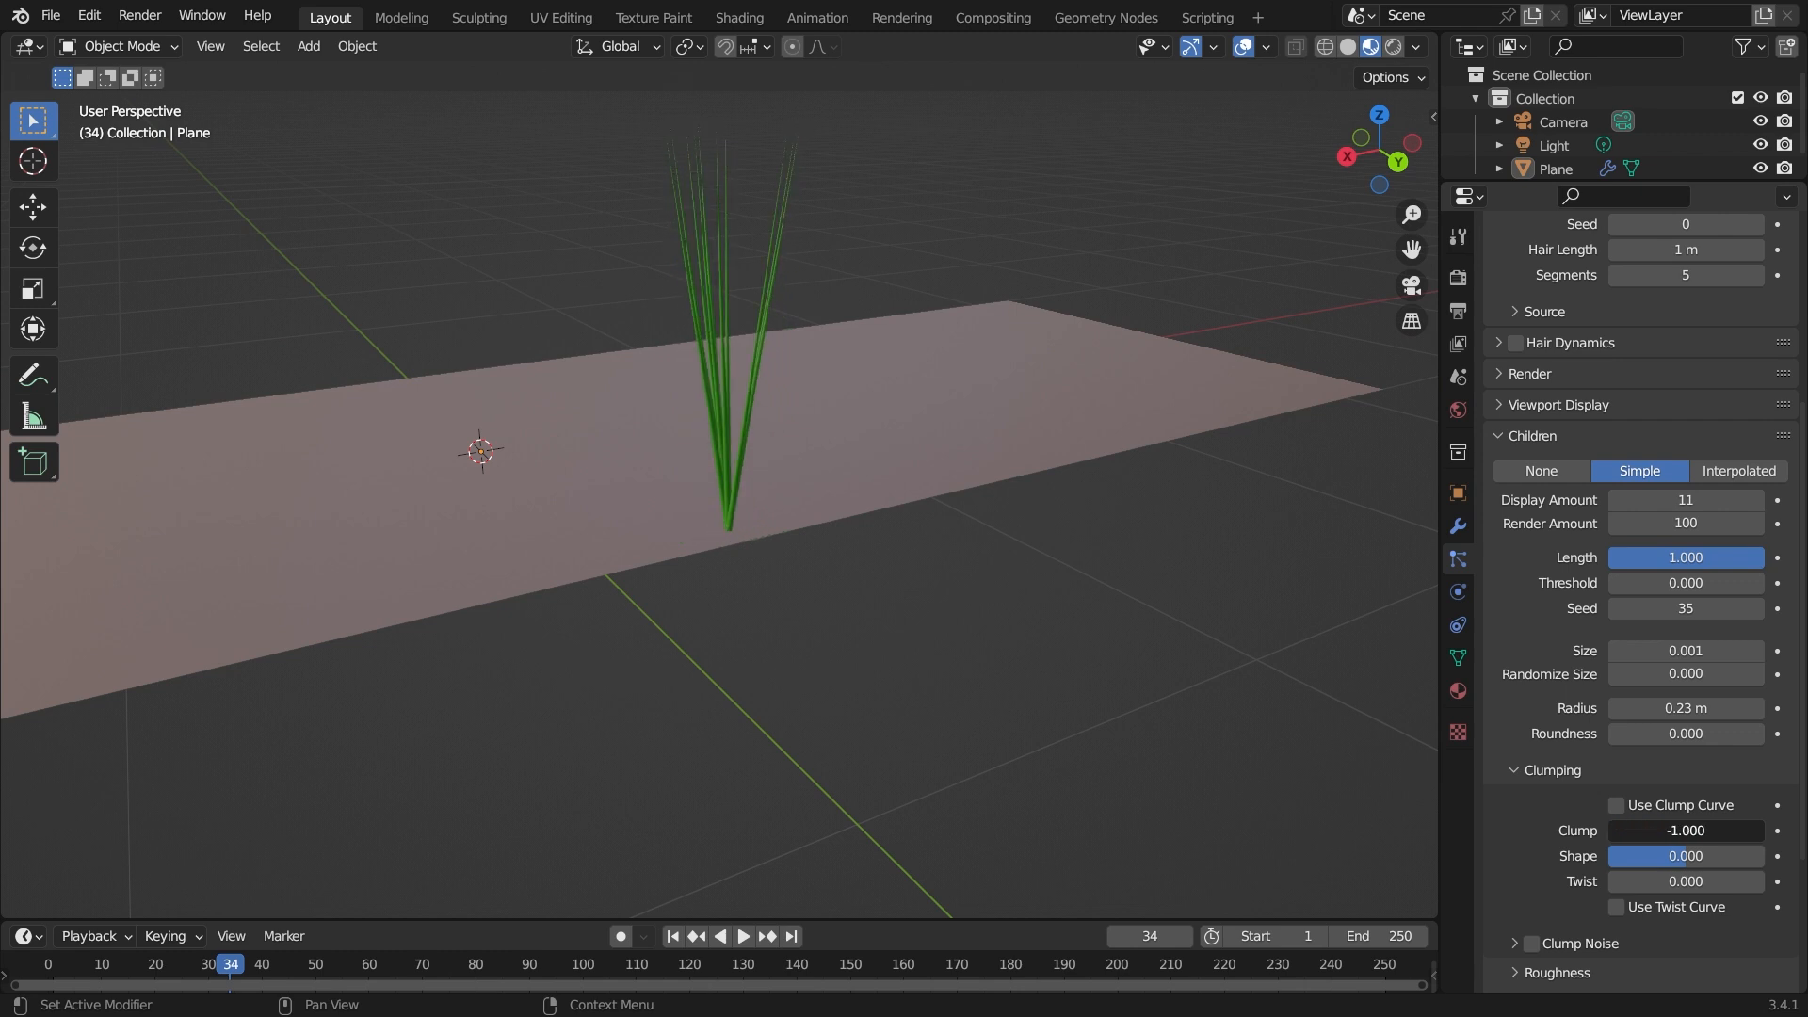
Set the Clump back to 0 and then to 1.
{"action": "middle_click_drag", "start_coordinate": [610, 539], "coordinate": [828, 426]}
{"action": "double_click", "coordinate": [1690, 834]}
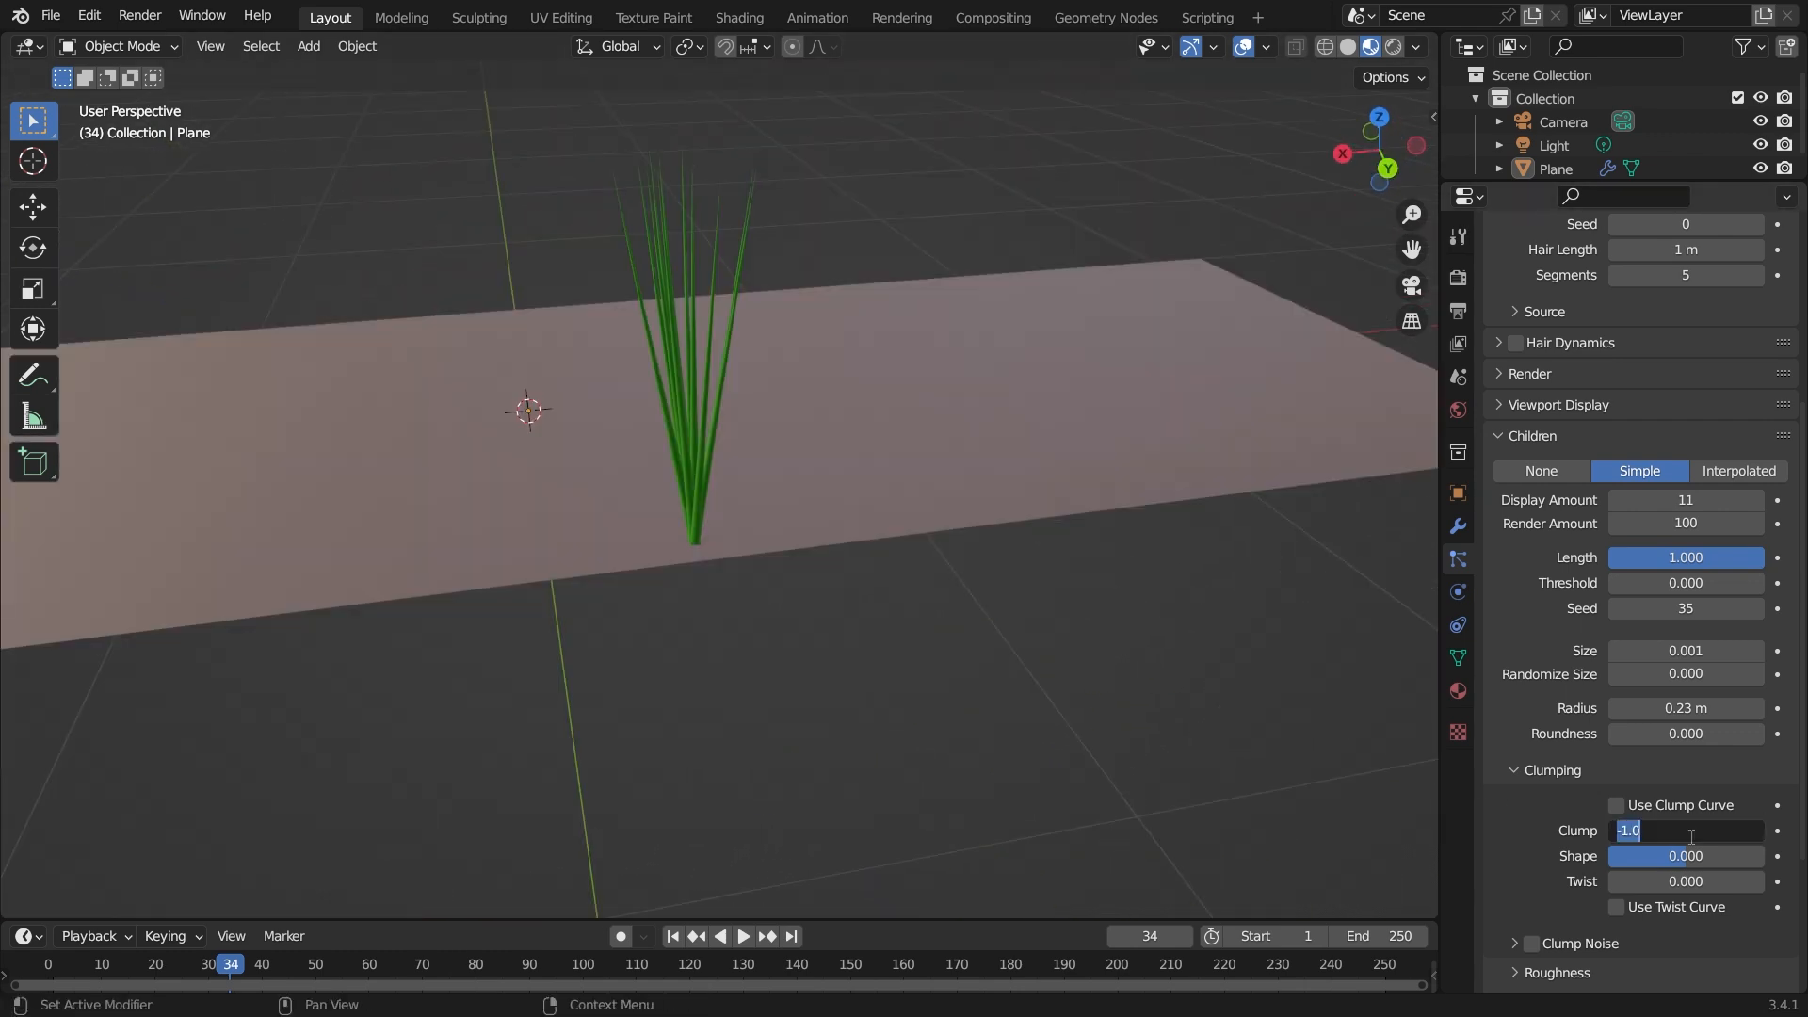
{"action": "type", "text": "0"}
{"action": "key", "text": "Return"}
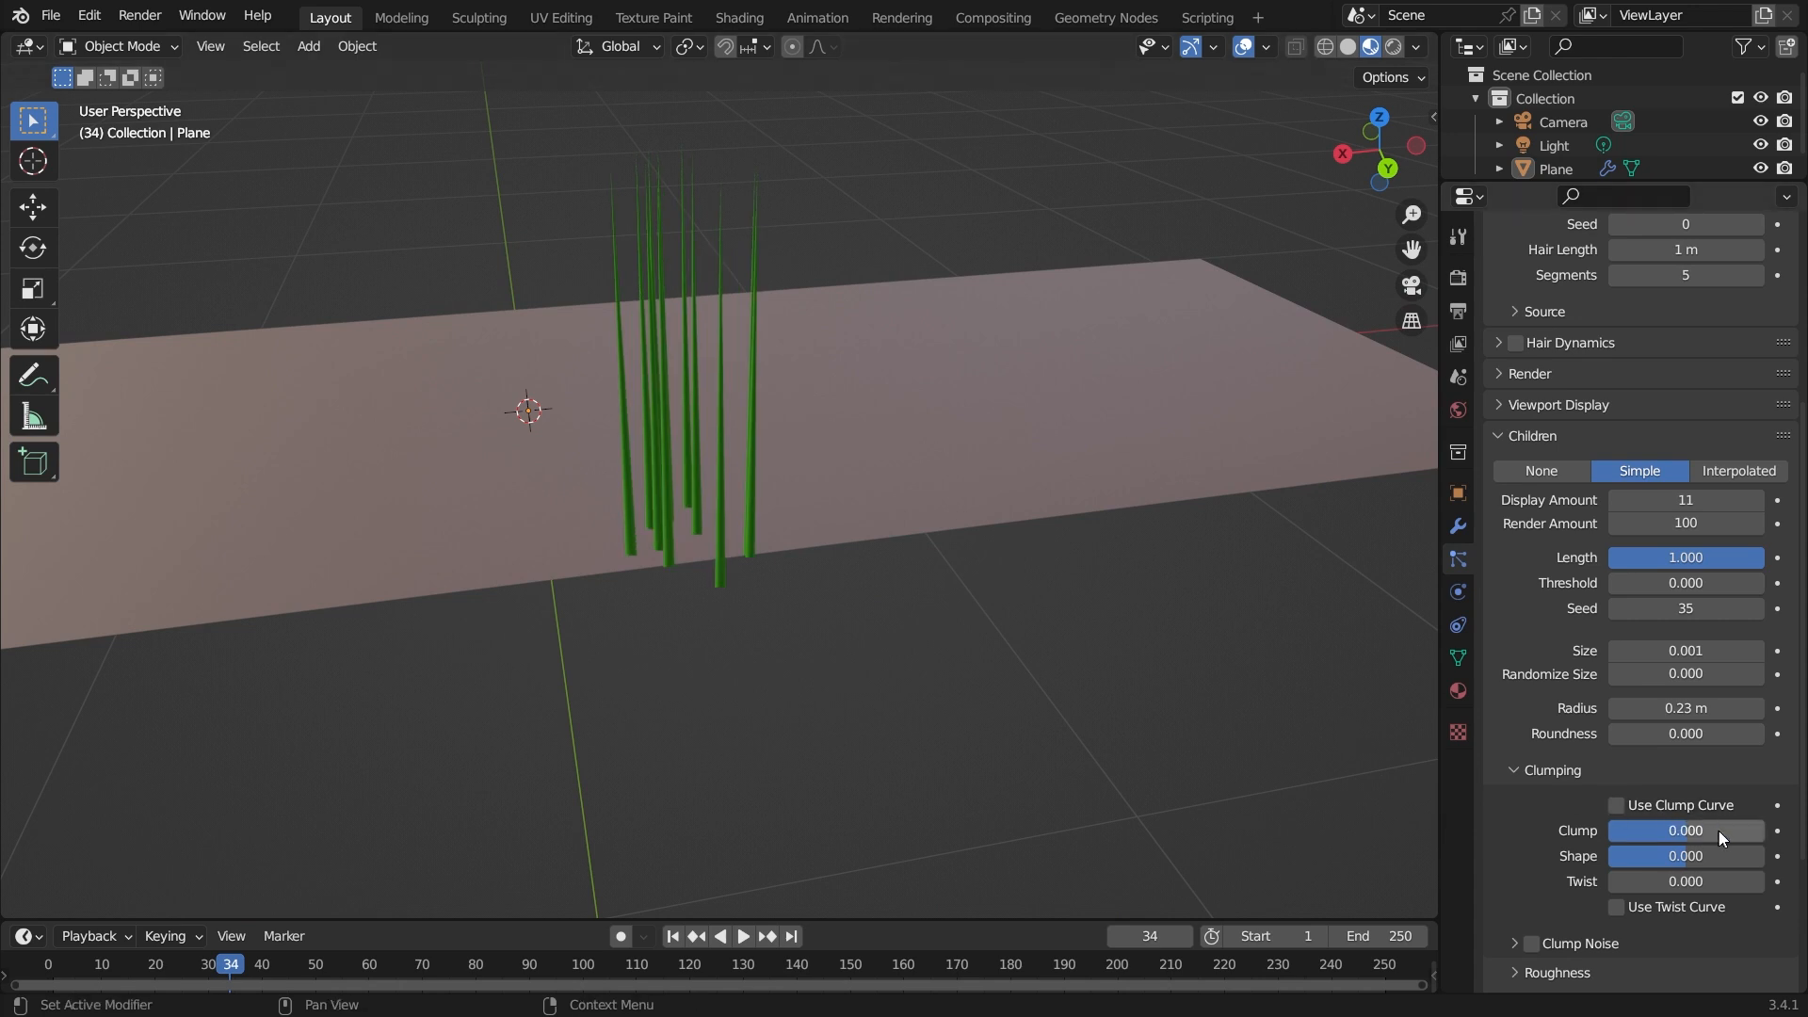
{"action": "left_click_drag", "start_coordinate": [1690, 833], "coordinate": [1766, 833]}
Switch the children mode to Interpolated.
{"action": "middle_click_drag", "start_coordinate": [867, 629], "coordinate": [790, 685]}
{"action": "left_click", "coordinate": [1726, 473]}
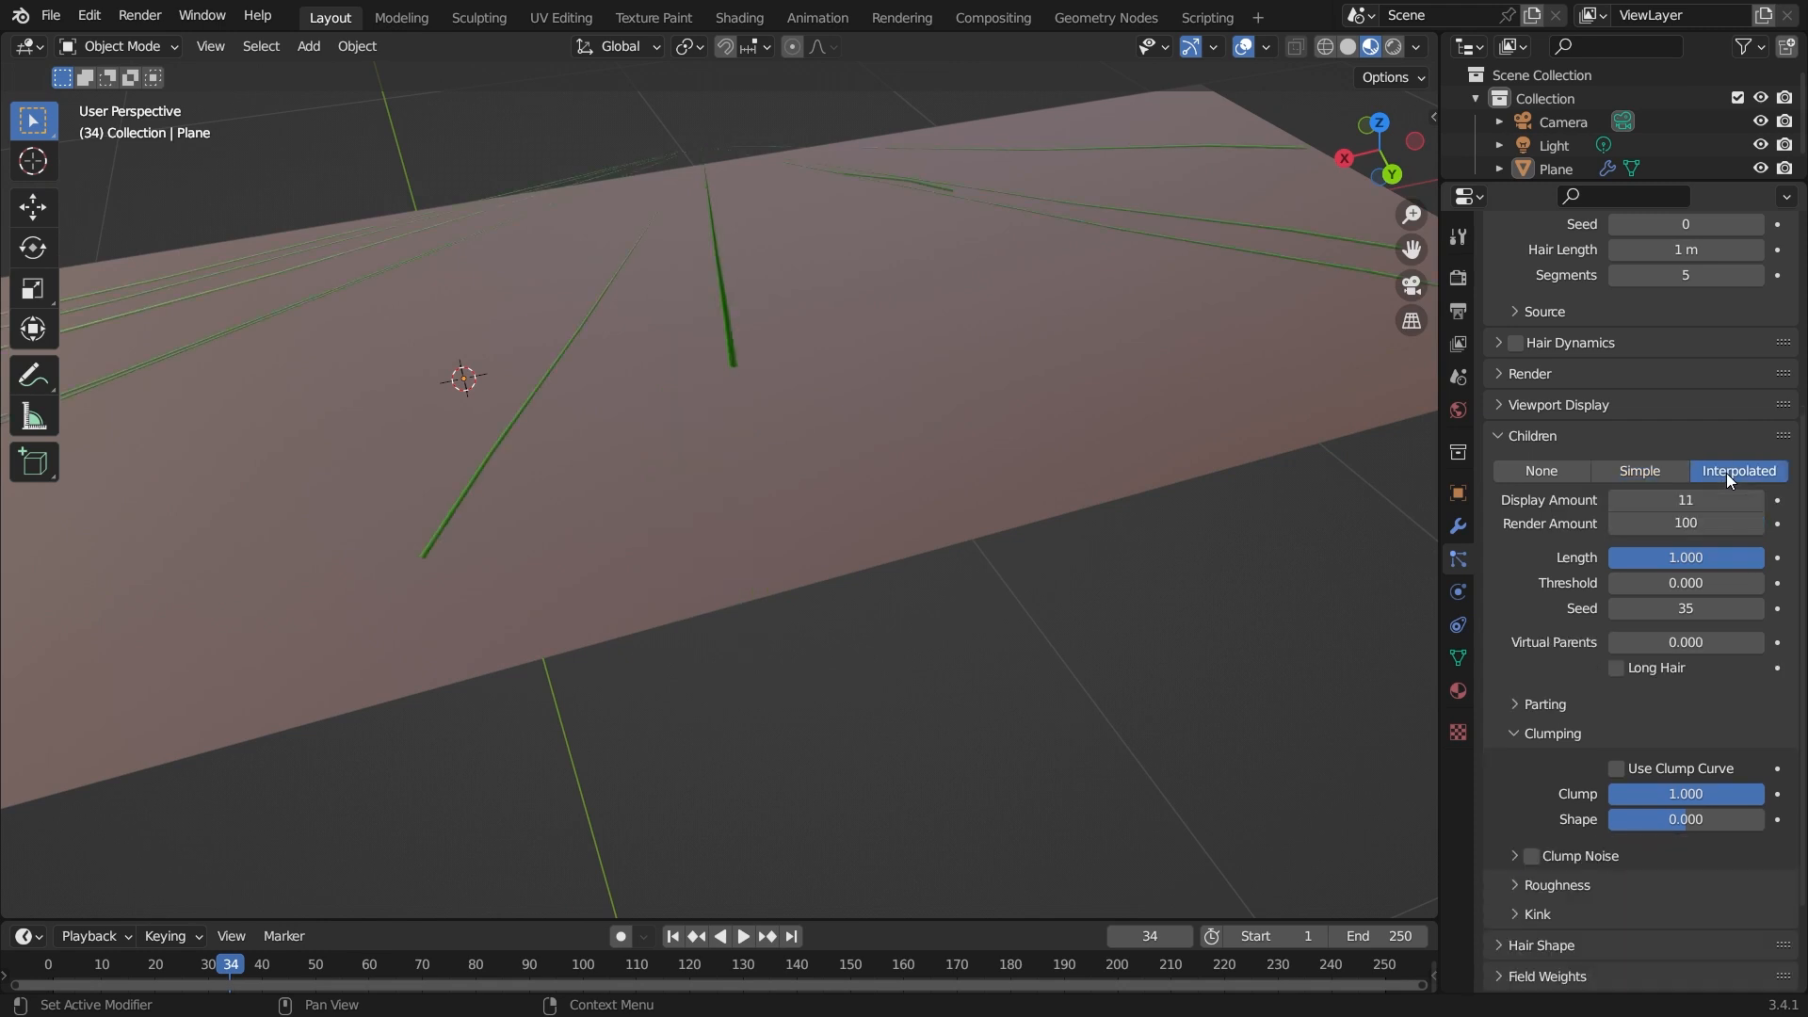
{"action": "scroll", "coordinate": [1231, 674], "scroll_direction": "down", "scroll_amount": 3}
{"action": "middle_click_drag", "start_coordinate": [1231, 674], "coordinate": [921, 573]}
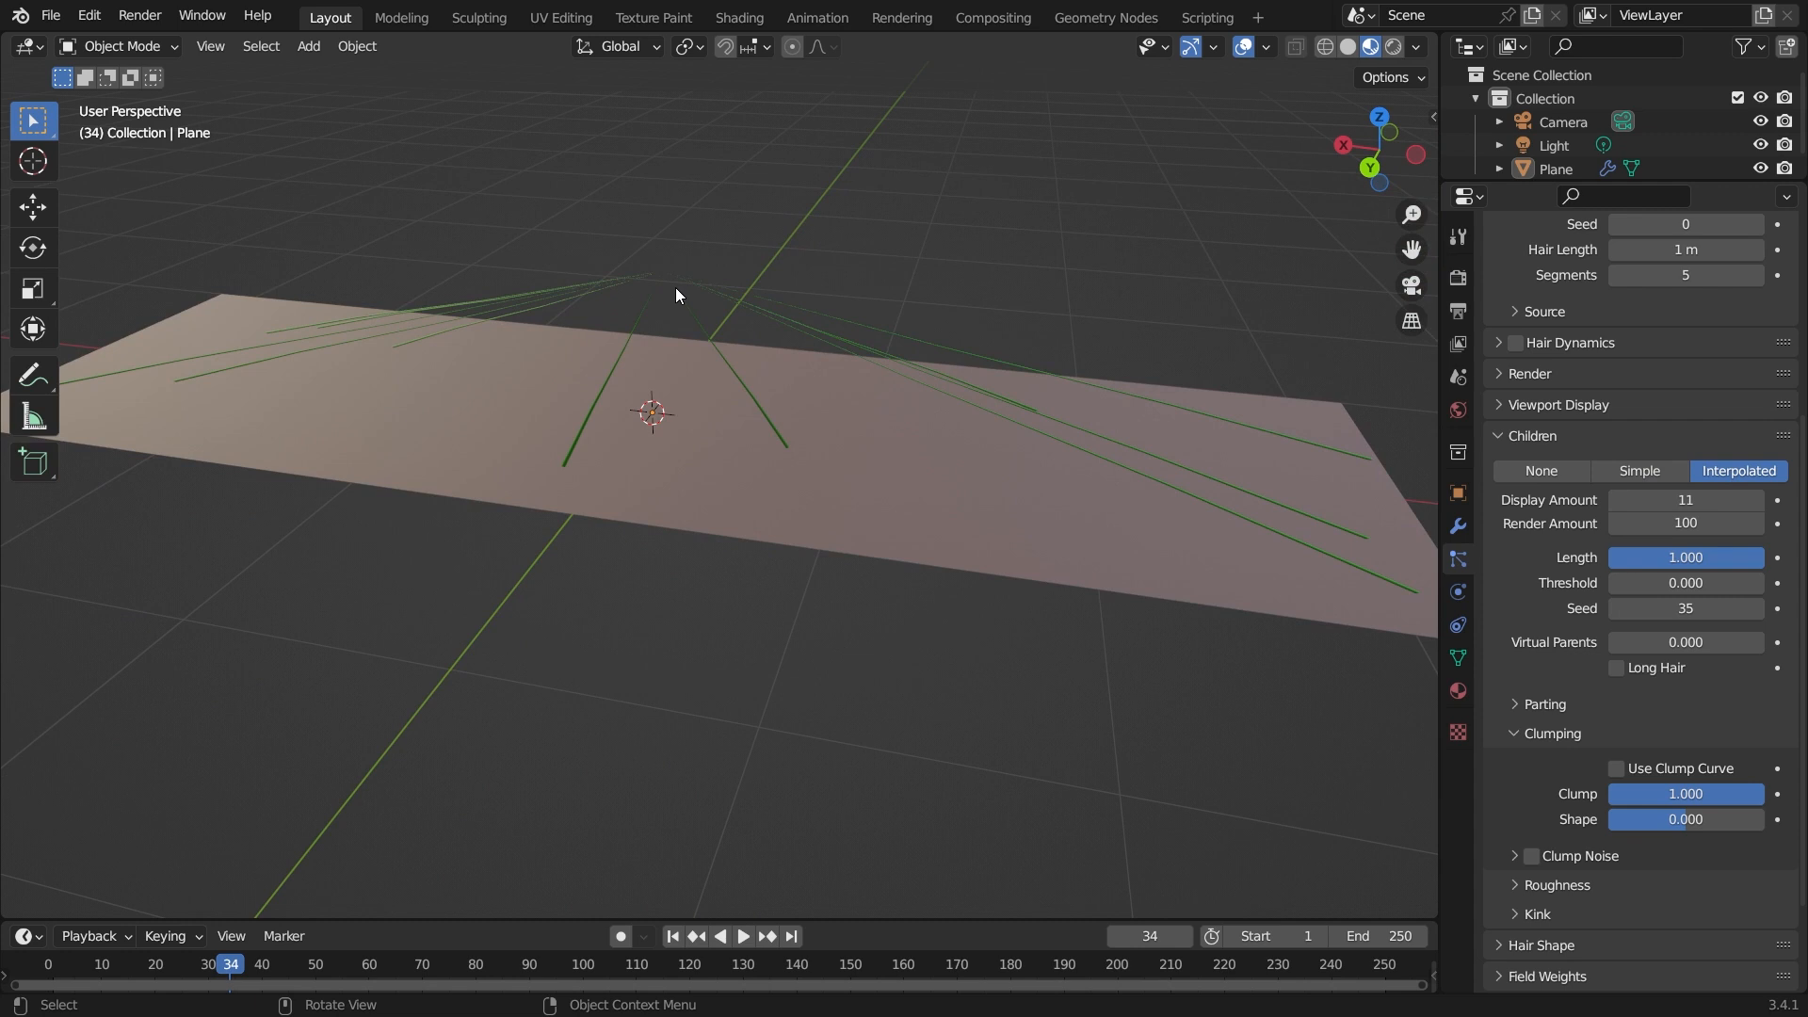
Set the Clump of the Simple children to -1.
{"action": "left_click_drag", "start_coordinate": [1720, 786], "coordinate": [1582, 795]}
{"action": "middle_click_drag", "start_coordinate": [1359, 754], "coordinate": [900, 505]}
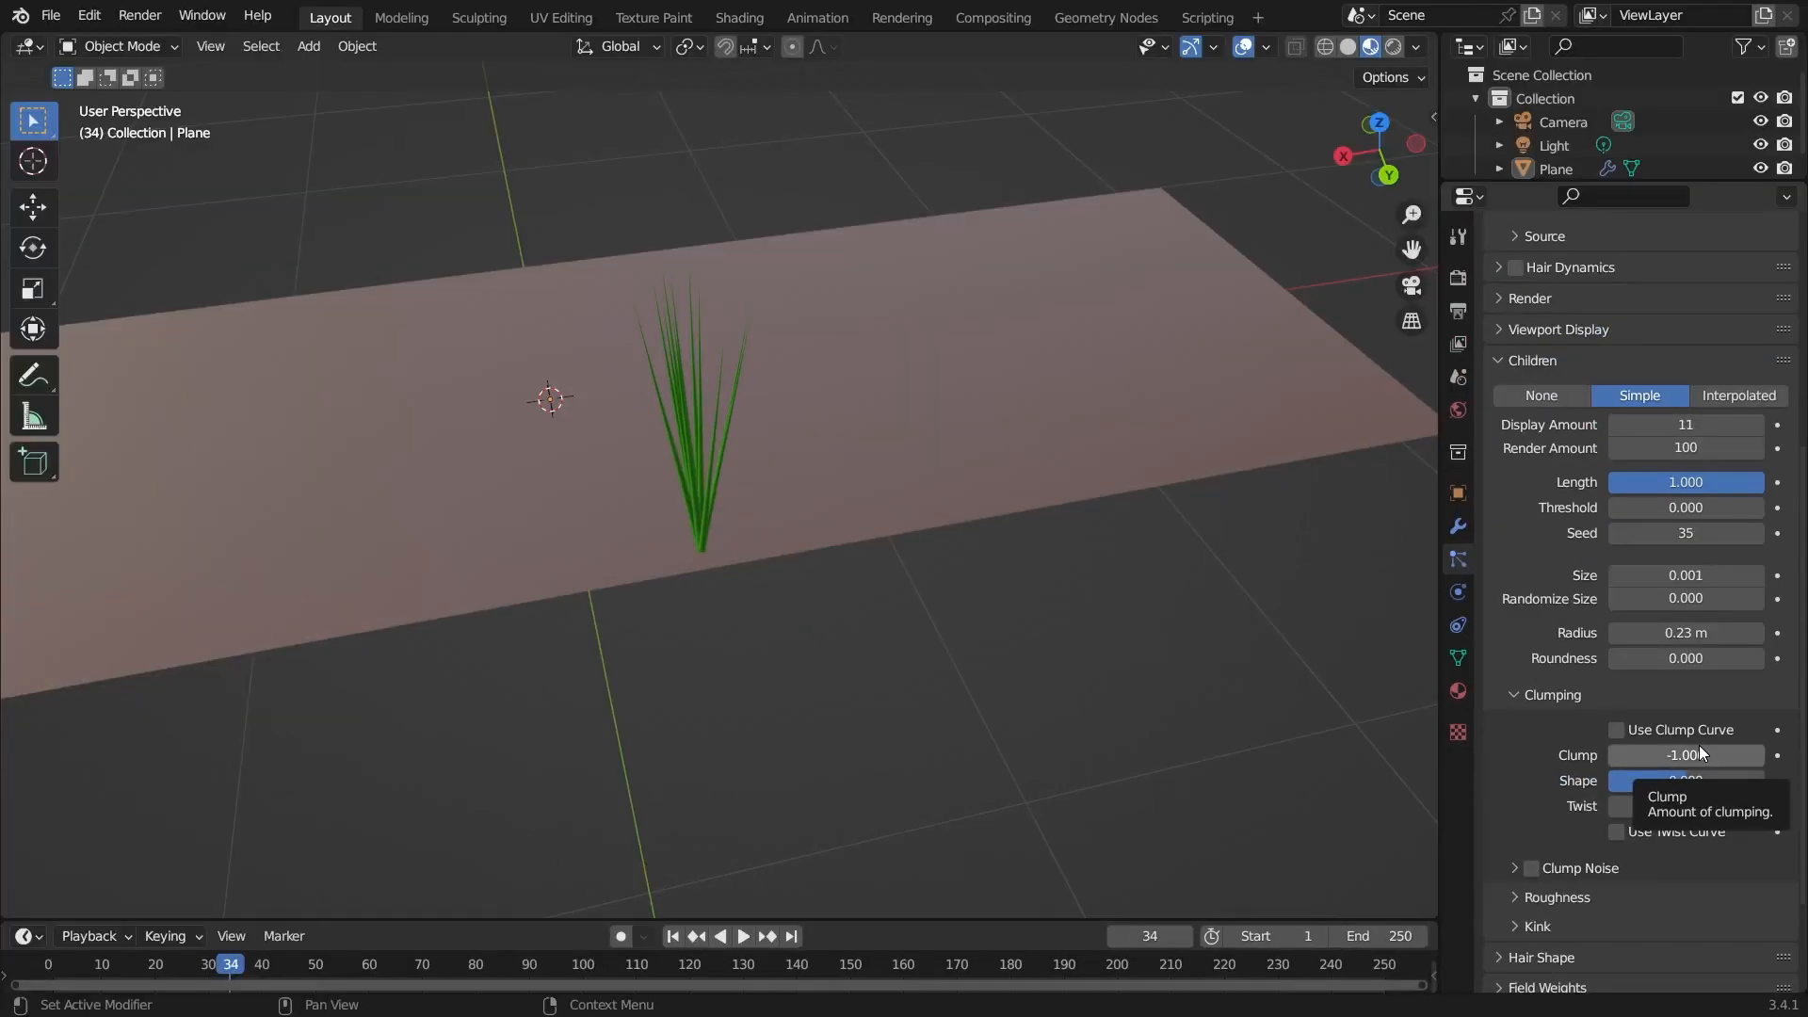
{"action": "scroll", "coordinate": [586, 279], "scroll_direction": "up", "scroll_amount": 3}
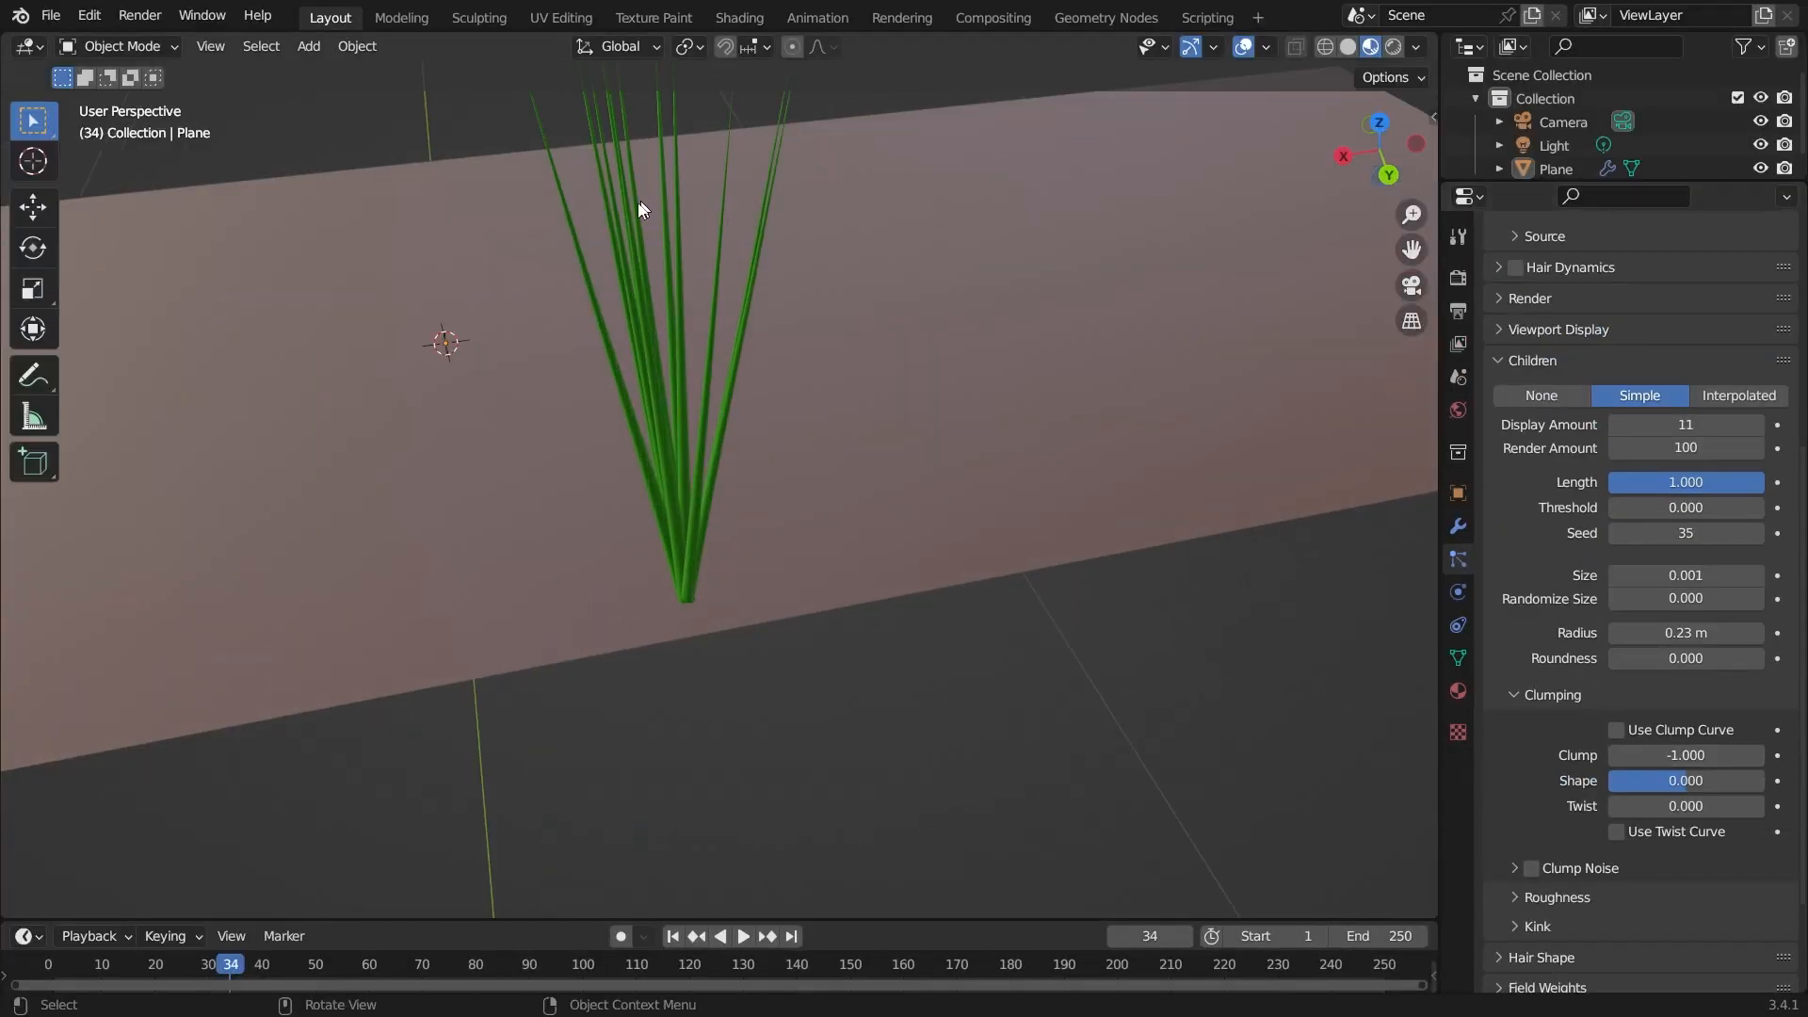
{"action": "scroll", "coordinate": [700, 245], "scroll_direction": "down", "scroll_amount": 2}
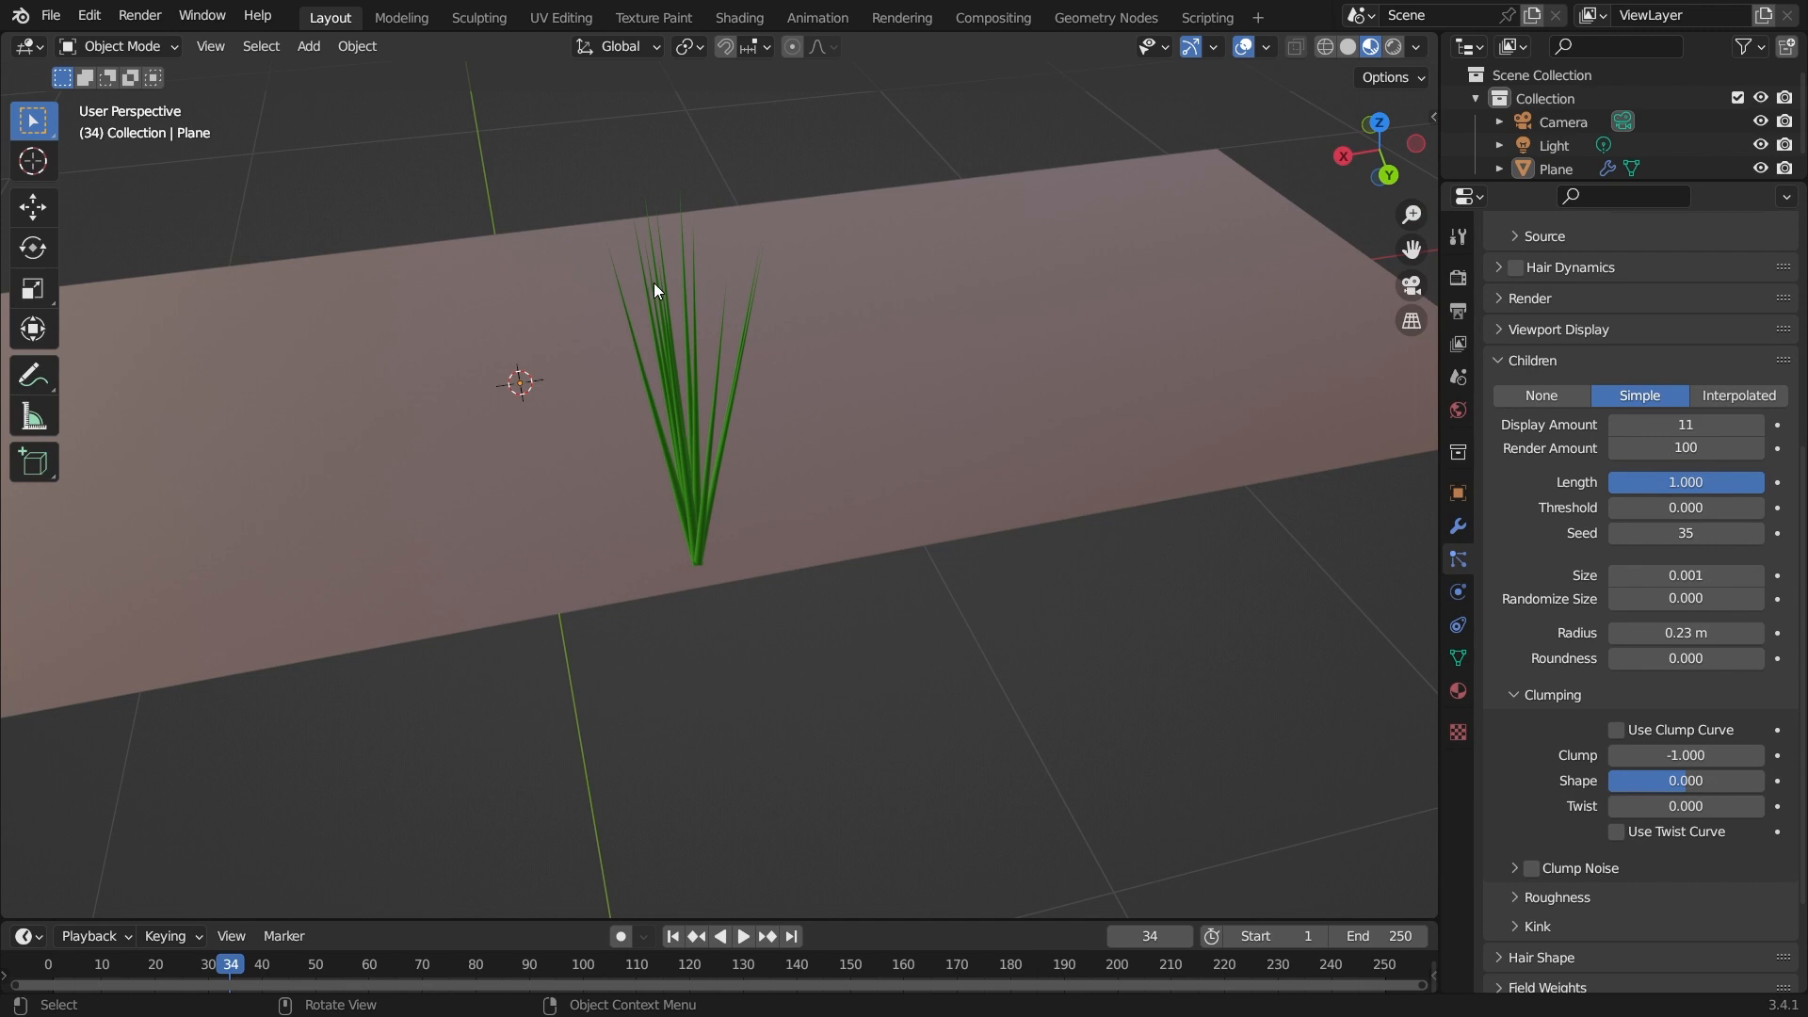
Reset the Clump to 0 and the clump Shape to 0.
{"action": "double_click", "coordinate": [1674, 756]}
{"action": "type", "text": "0"}
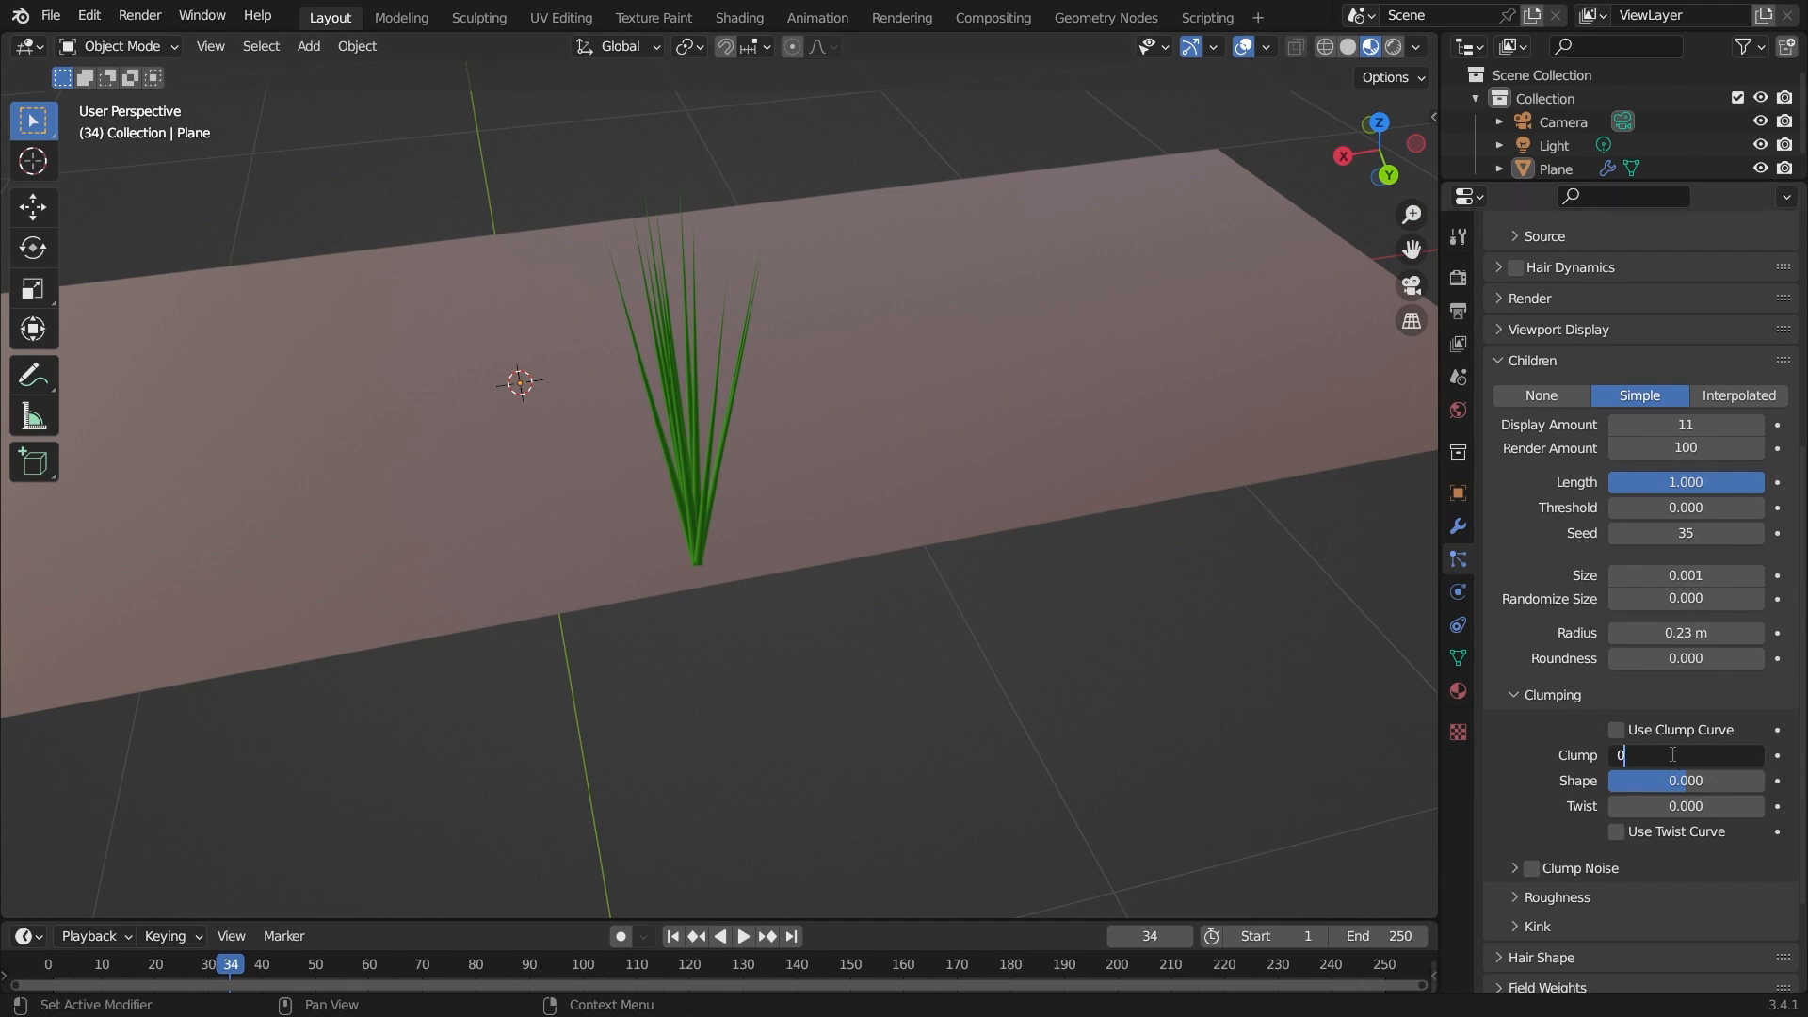
{"action": "key", "text": "Return"}
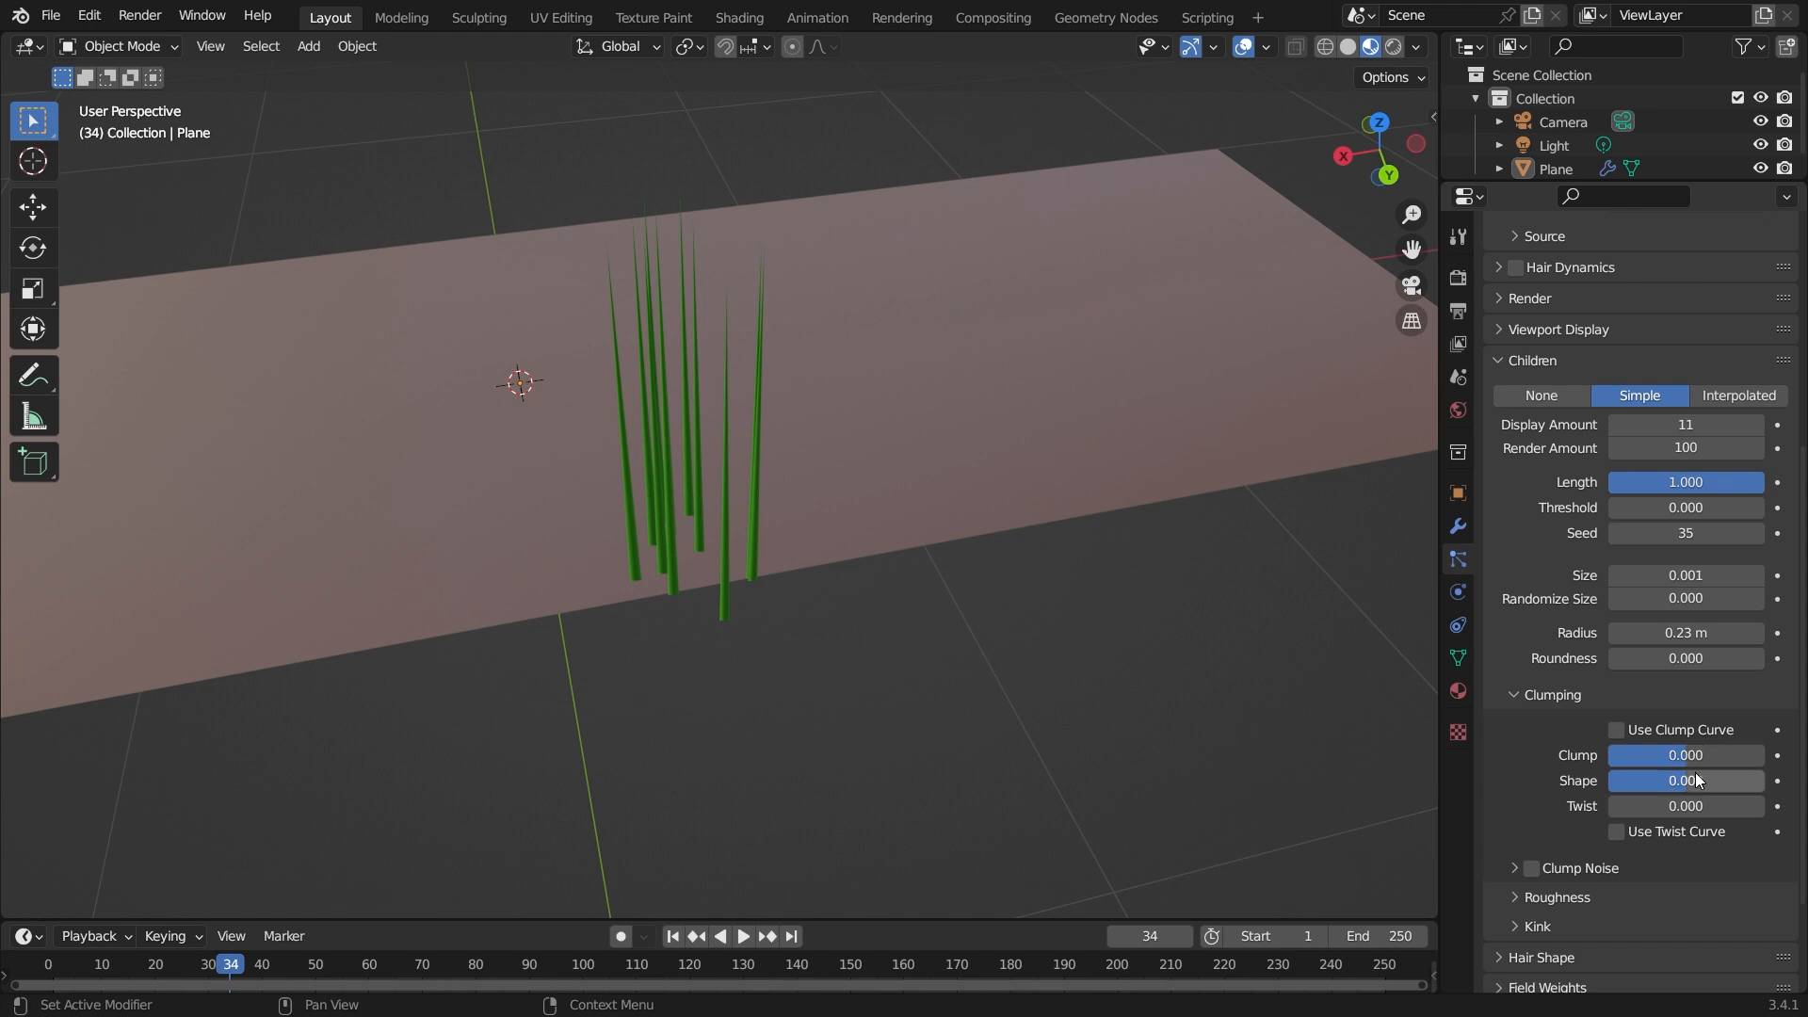
{"action": "mouse_move", "coordinate": [1686, 783]}
{"action": "left_mouse_down"}
{"action": "mouse_move", "coordinate": [1613, 783]}
{"action": "mouse_move", "coordinate": [1763, 783]}
{"action": "mouse_move", "coordinate": [1710, 783]}
{"action": "left_mouse_up"}
{"action": "left_click", "coordinate": [1695, 781]}
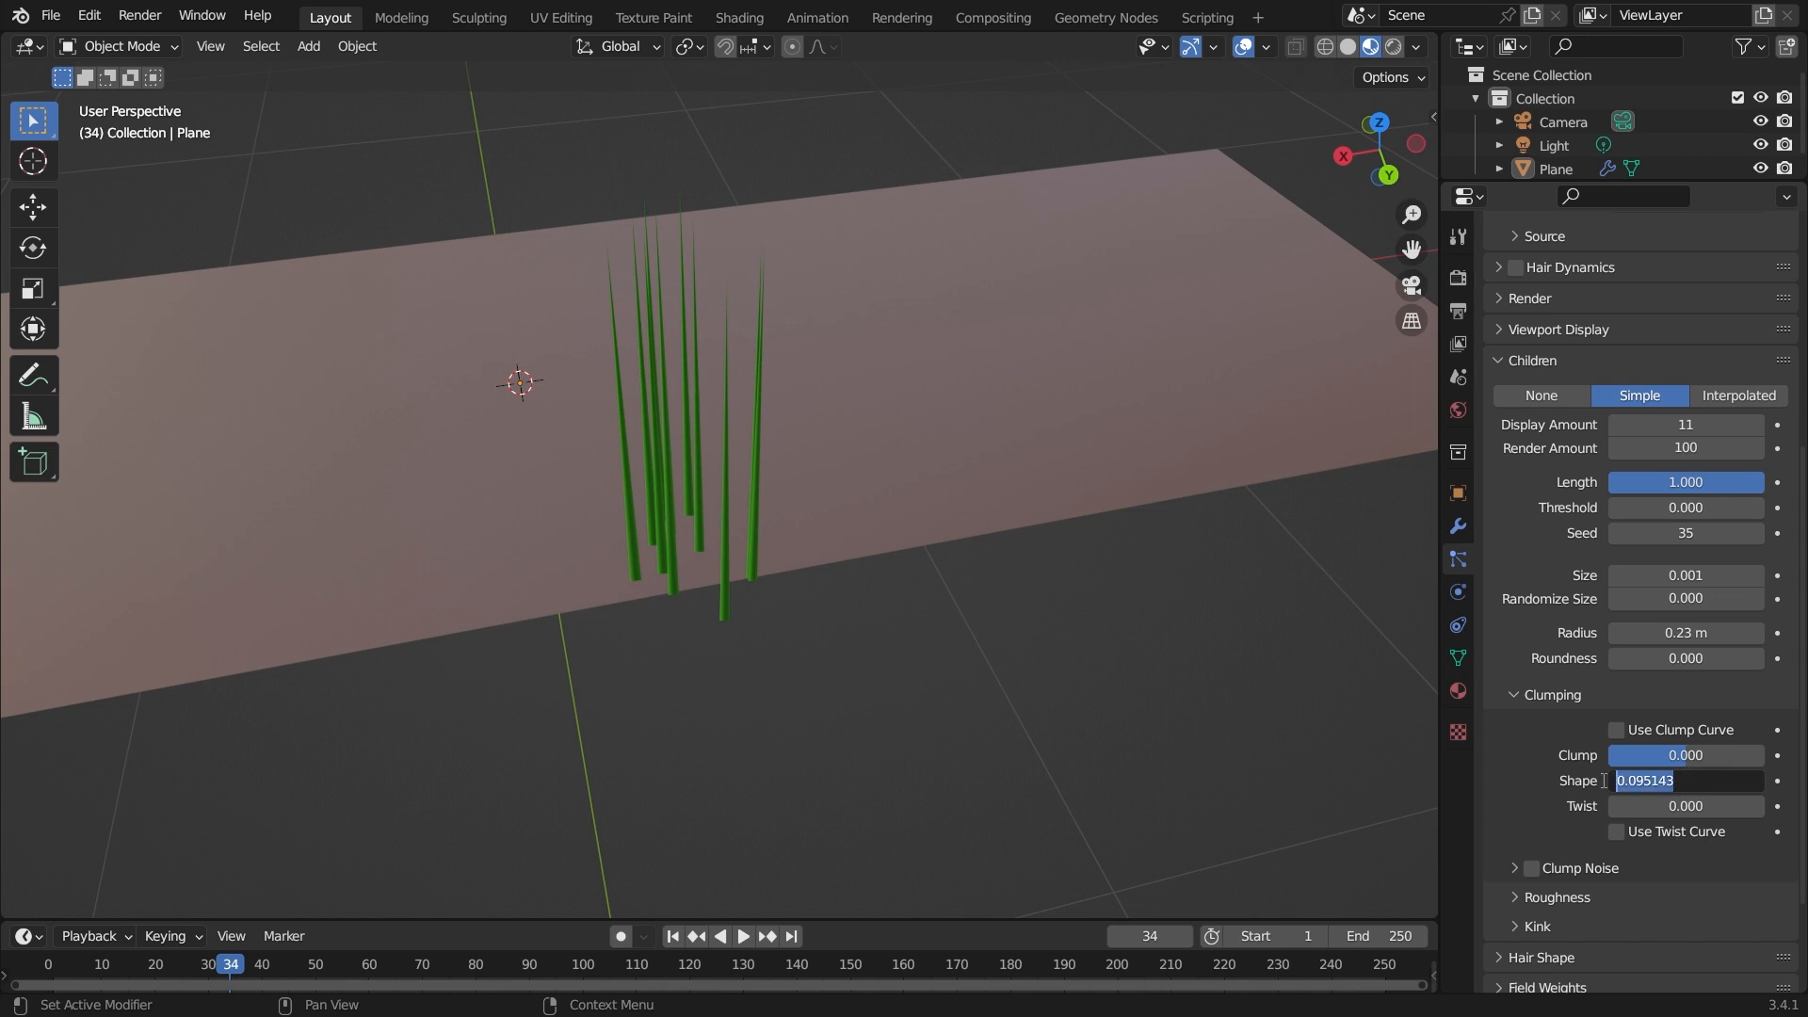
{"action": "type", "text": "0"}
{"action": "key", "text": "Return"}
Set the Clump to -1, try a negative clump Shape, and reset the Shape to 0.
{"action": "left_click_drag", "start_coordinate": [1686, 756], "coordinate": [1610, 755]}
{"action": "scroll", "coordinate": [716, 534], "scroll_direction": "up", "scroll_amount": 2}
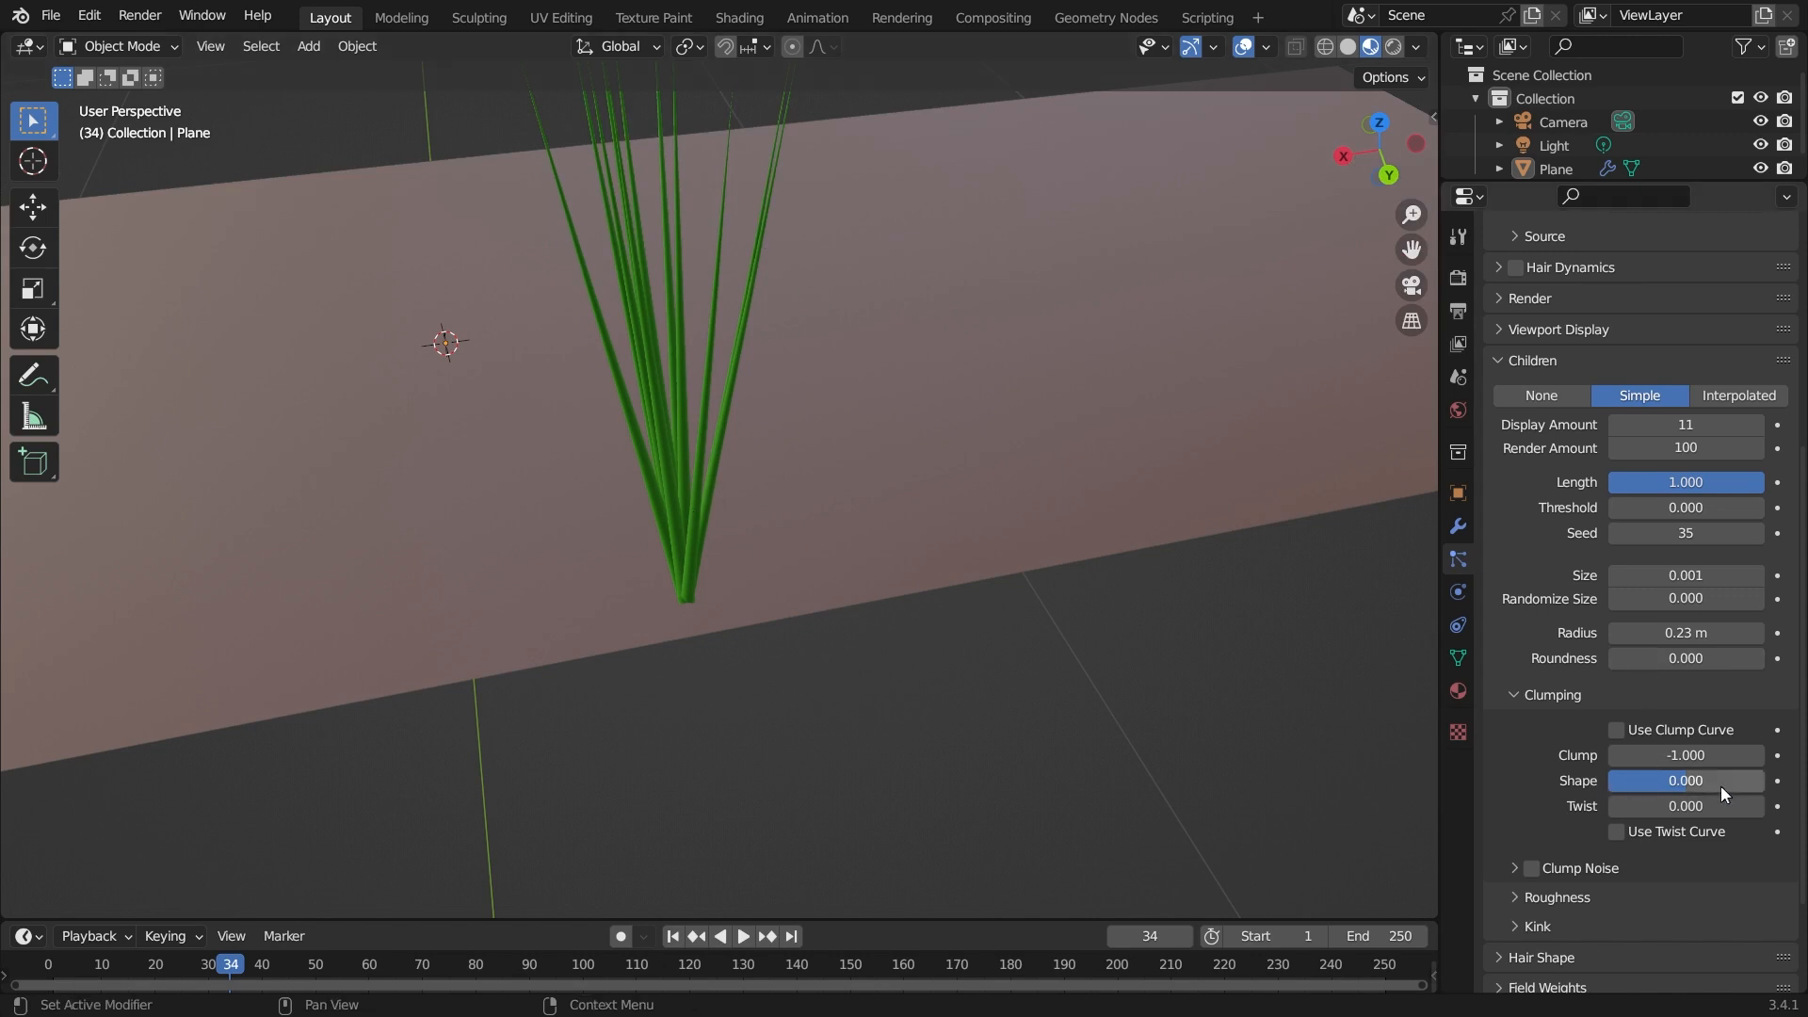
{"action": "left_click_drag", "start_coordinate": [1687, 776], "coordinate": [1654, 776]}
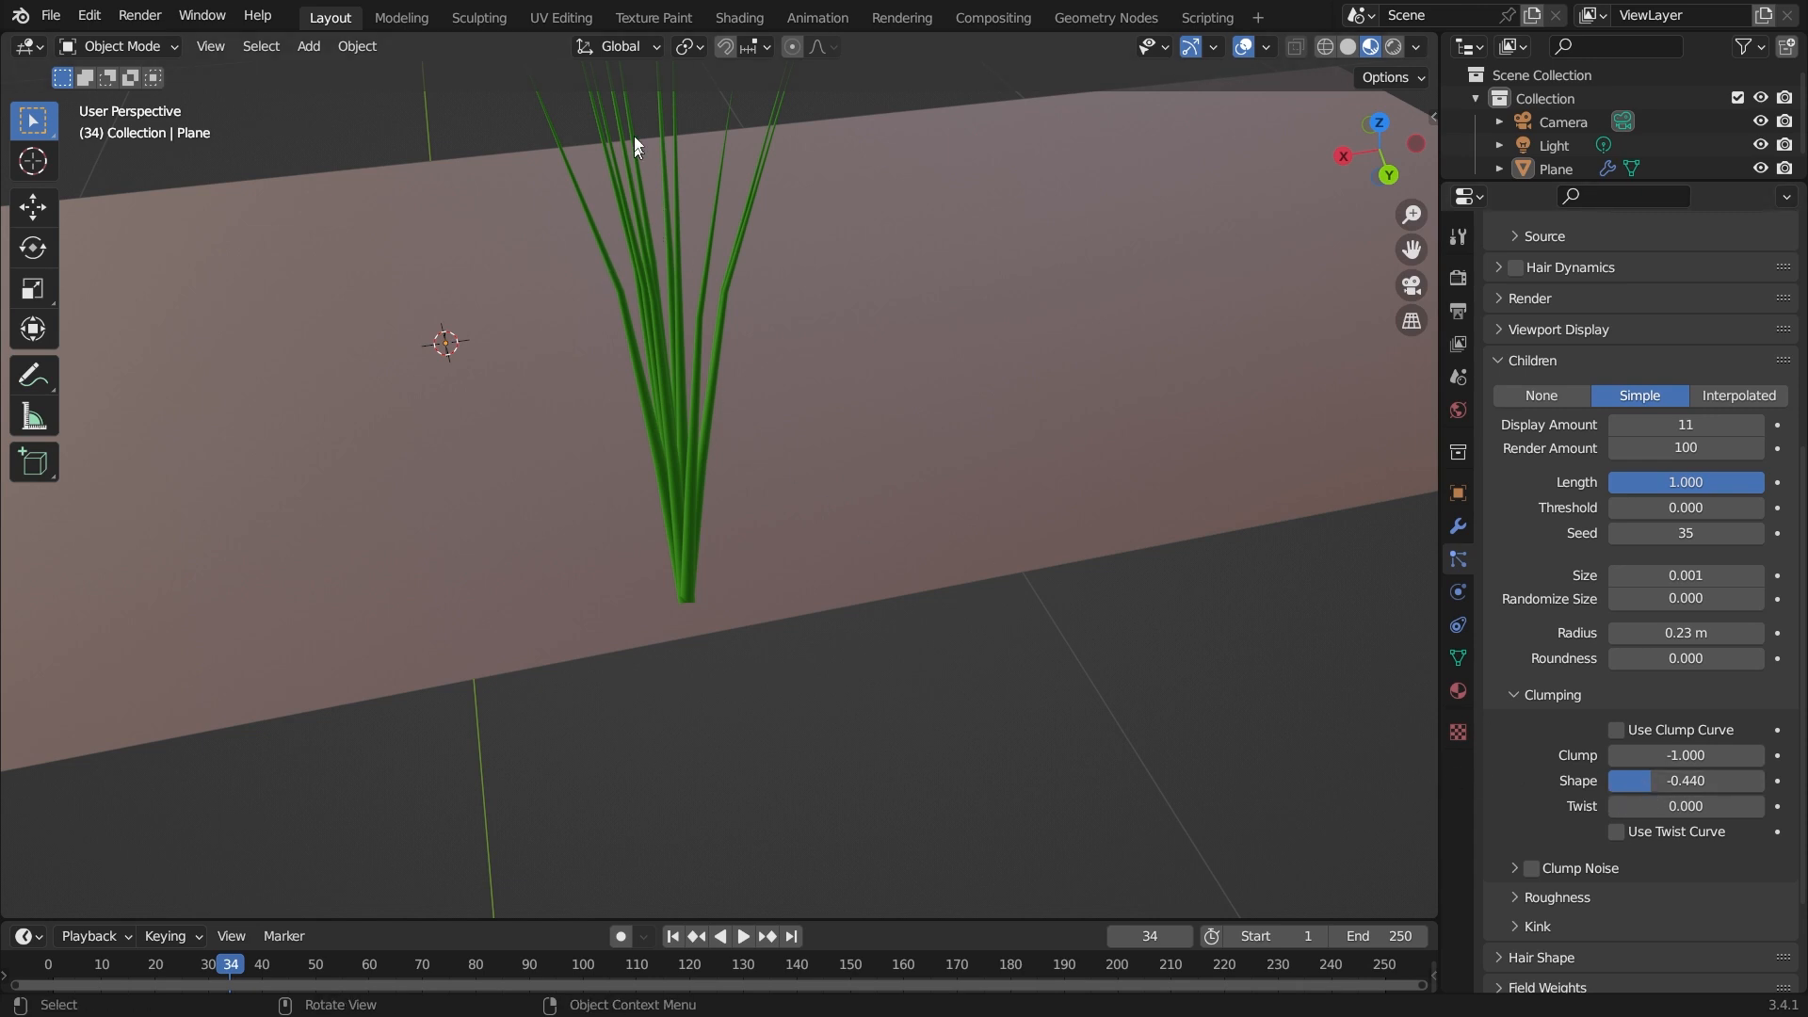
{"action": "left_click_drag", "start_coordinate": [1653, 782], "coordinate": [1621, 781]}
{"action": "scroll", "coordinate": [811, 405], "scroll_direction": "down", "scroll_amount": 1}
{"action": "left_click", "coordinate": [1689, 792]}
{"action": "type", "text": "0"}
{"action": "key", "text": "Return"}
Raise the clump Shape to about 0.74, then reset it to 0.
{"action": "left_click_drag", "start_coordinate": [1687, 784], "coordinate": [1743, 784]}
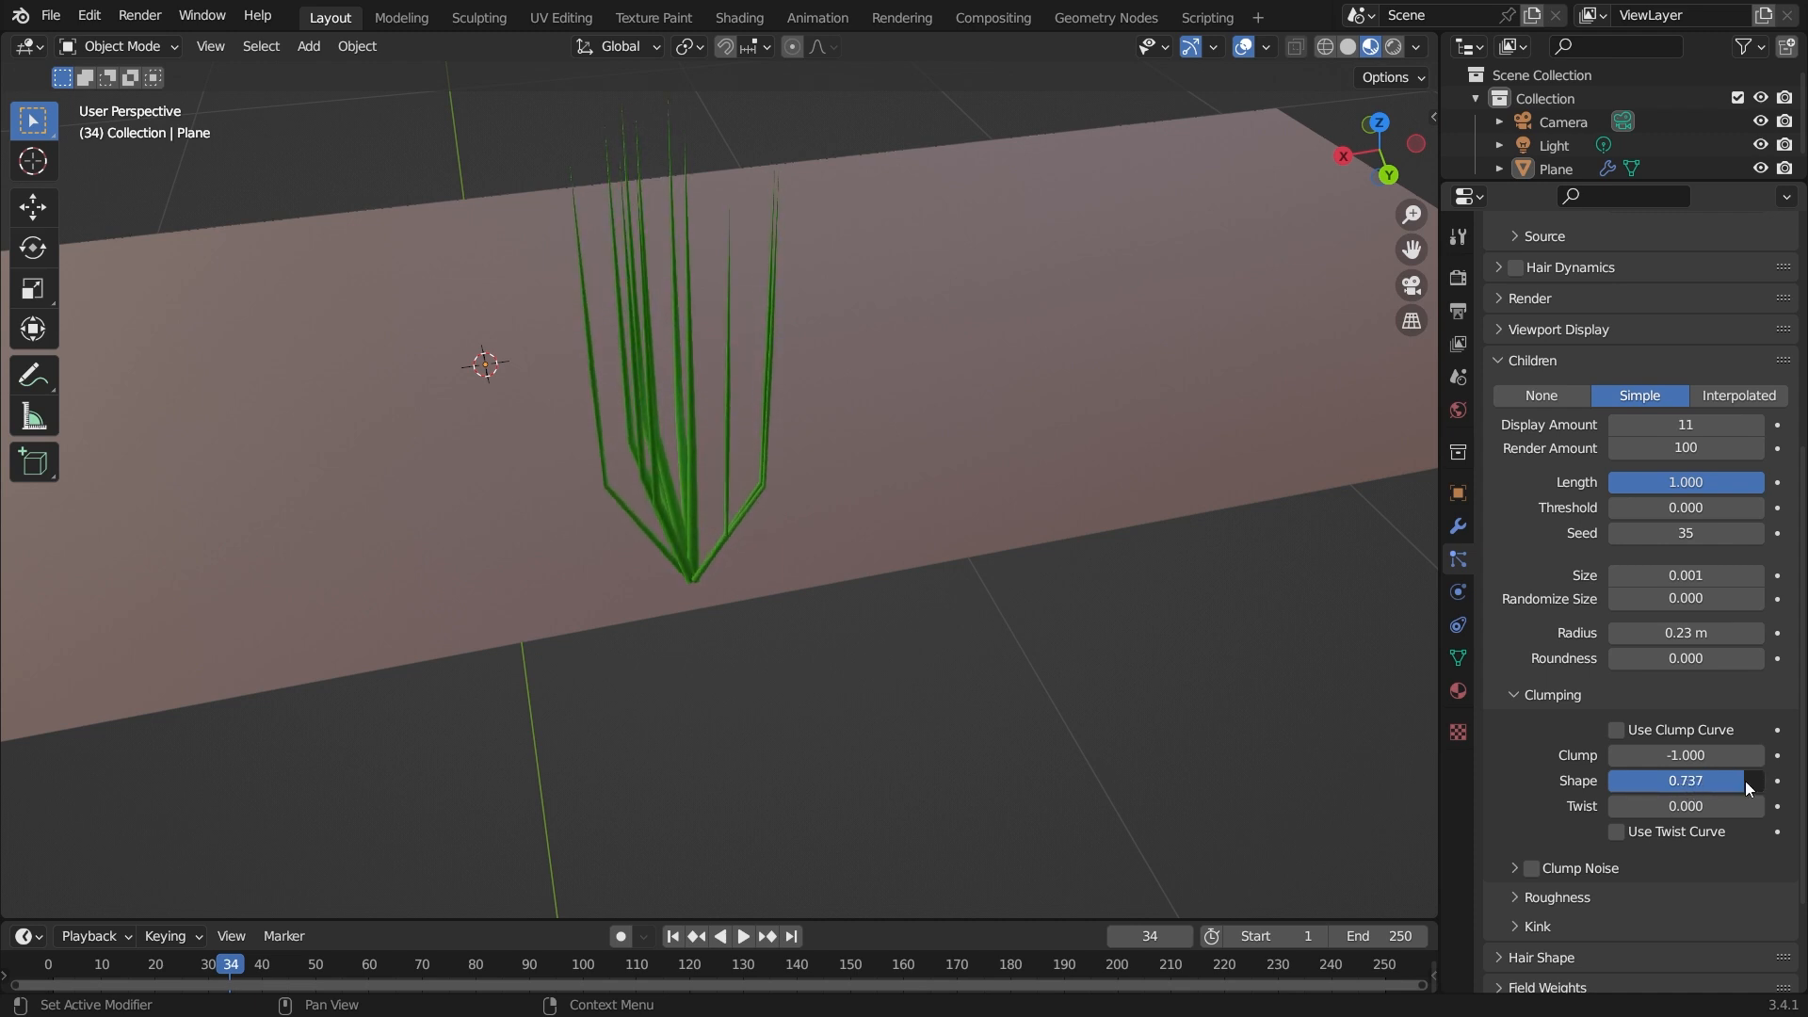
{"action": "scroll", "coordinate": [750, 476], "scroll_direction": "up", "scroll_amount": 2}
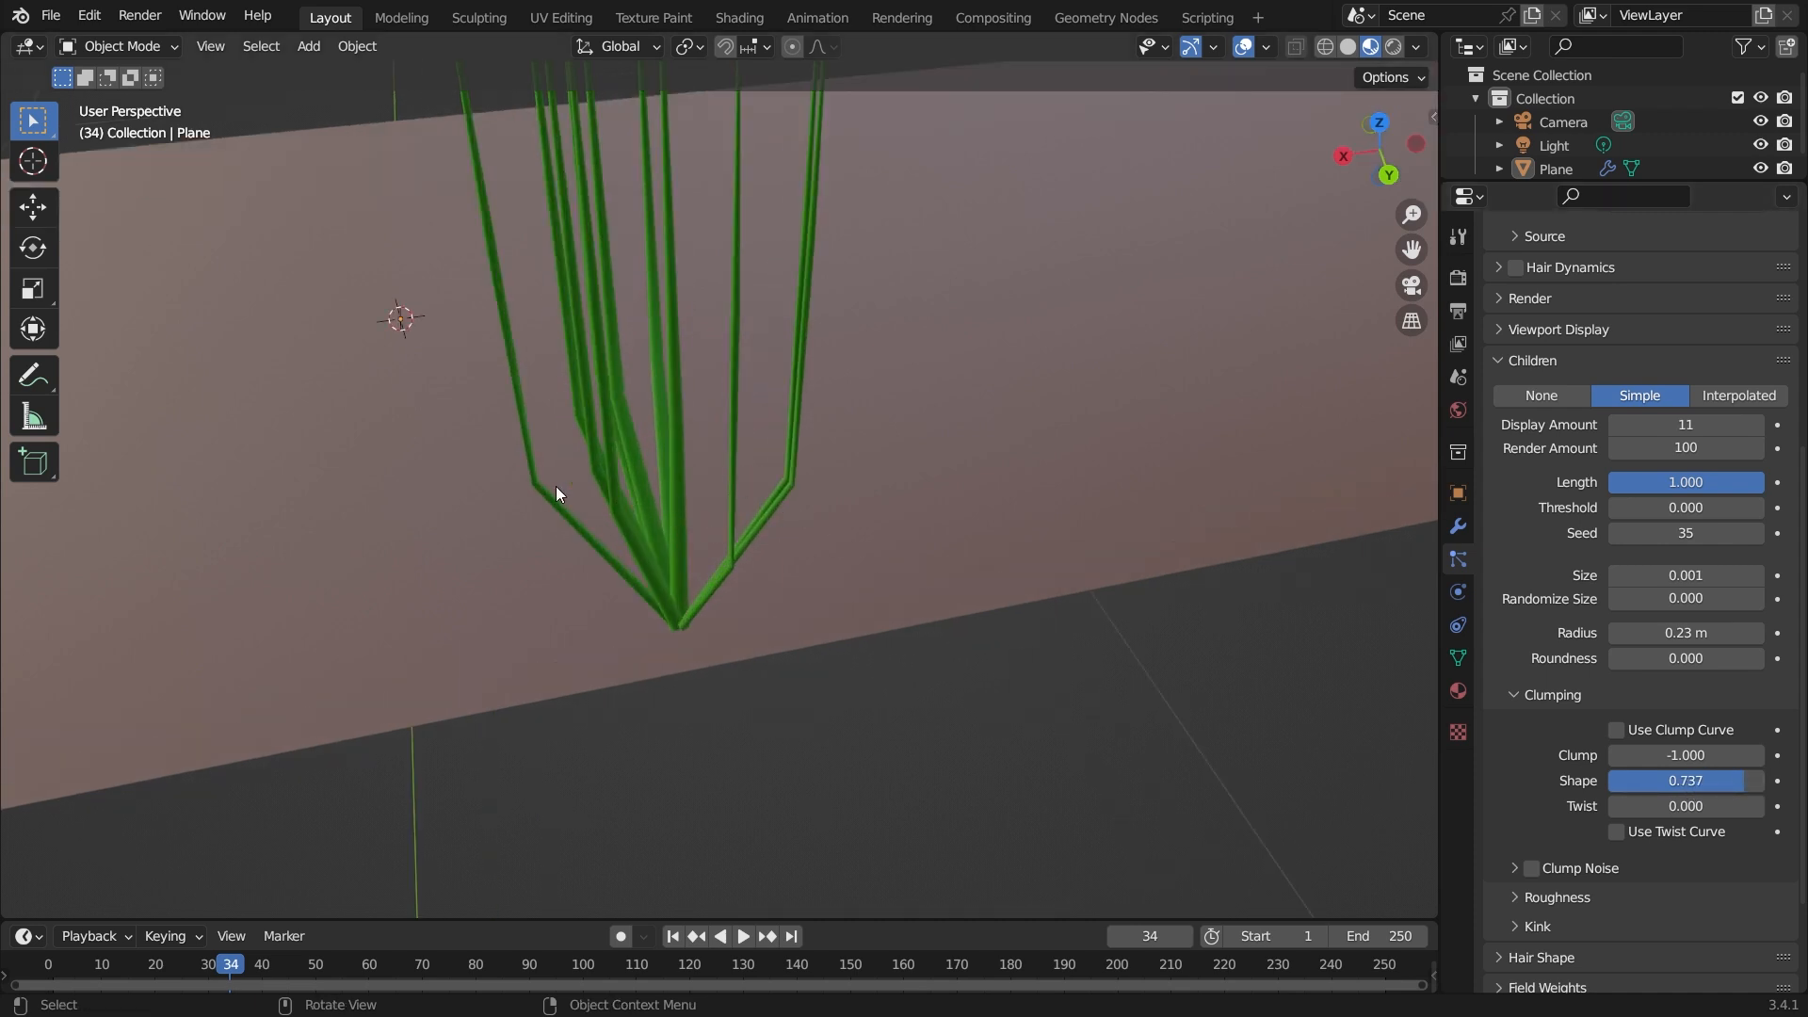
{"action": "double_click", "coordinate": [1742, 785]}
{"action": "type", "text": "0"}
{"action": "key", "text": "Return"}
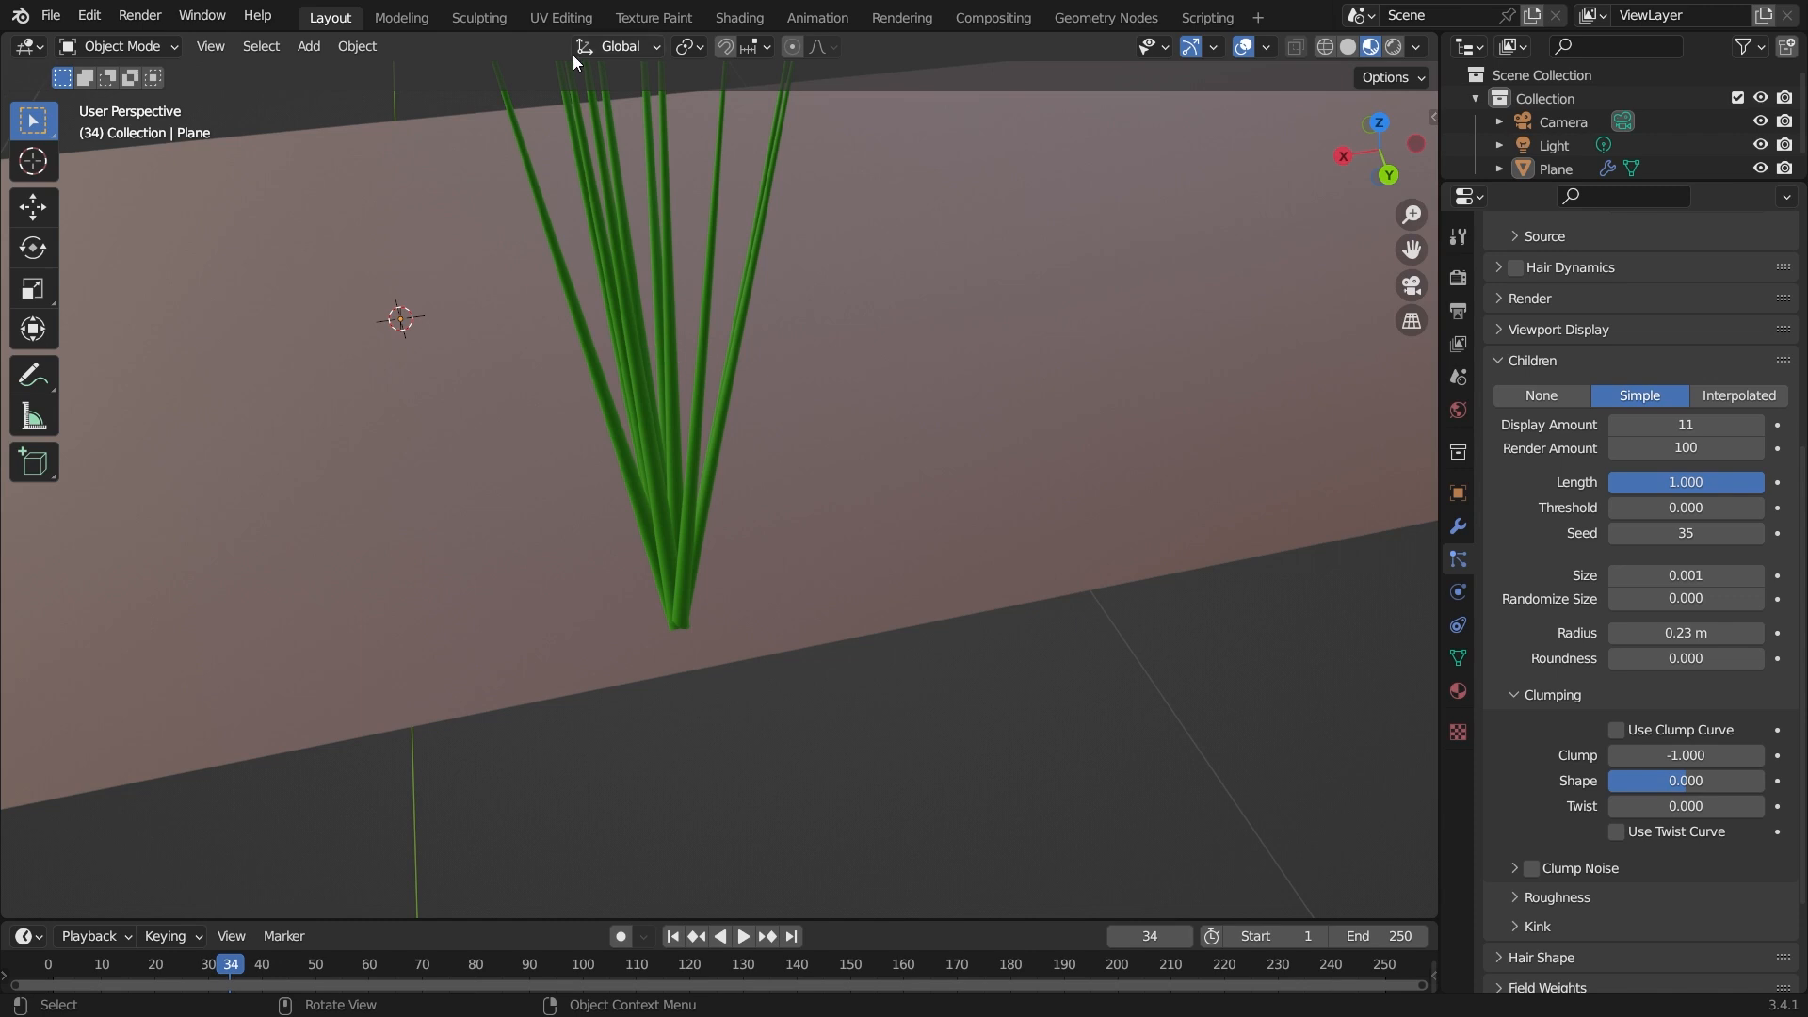
Lower the clump Shape to about -0.86, then reset it to 0.
{"action": "left_click_drag", "start_coordinate": [1684, 780], "coordinate": [1617, 780]}
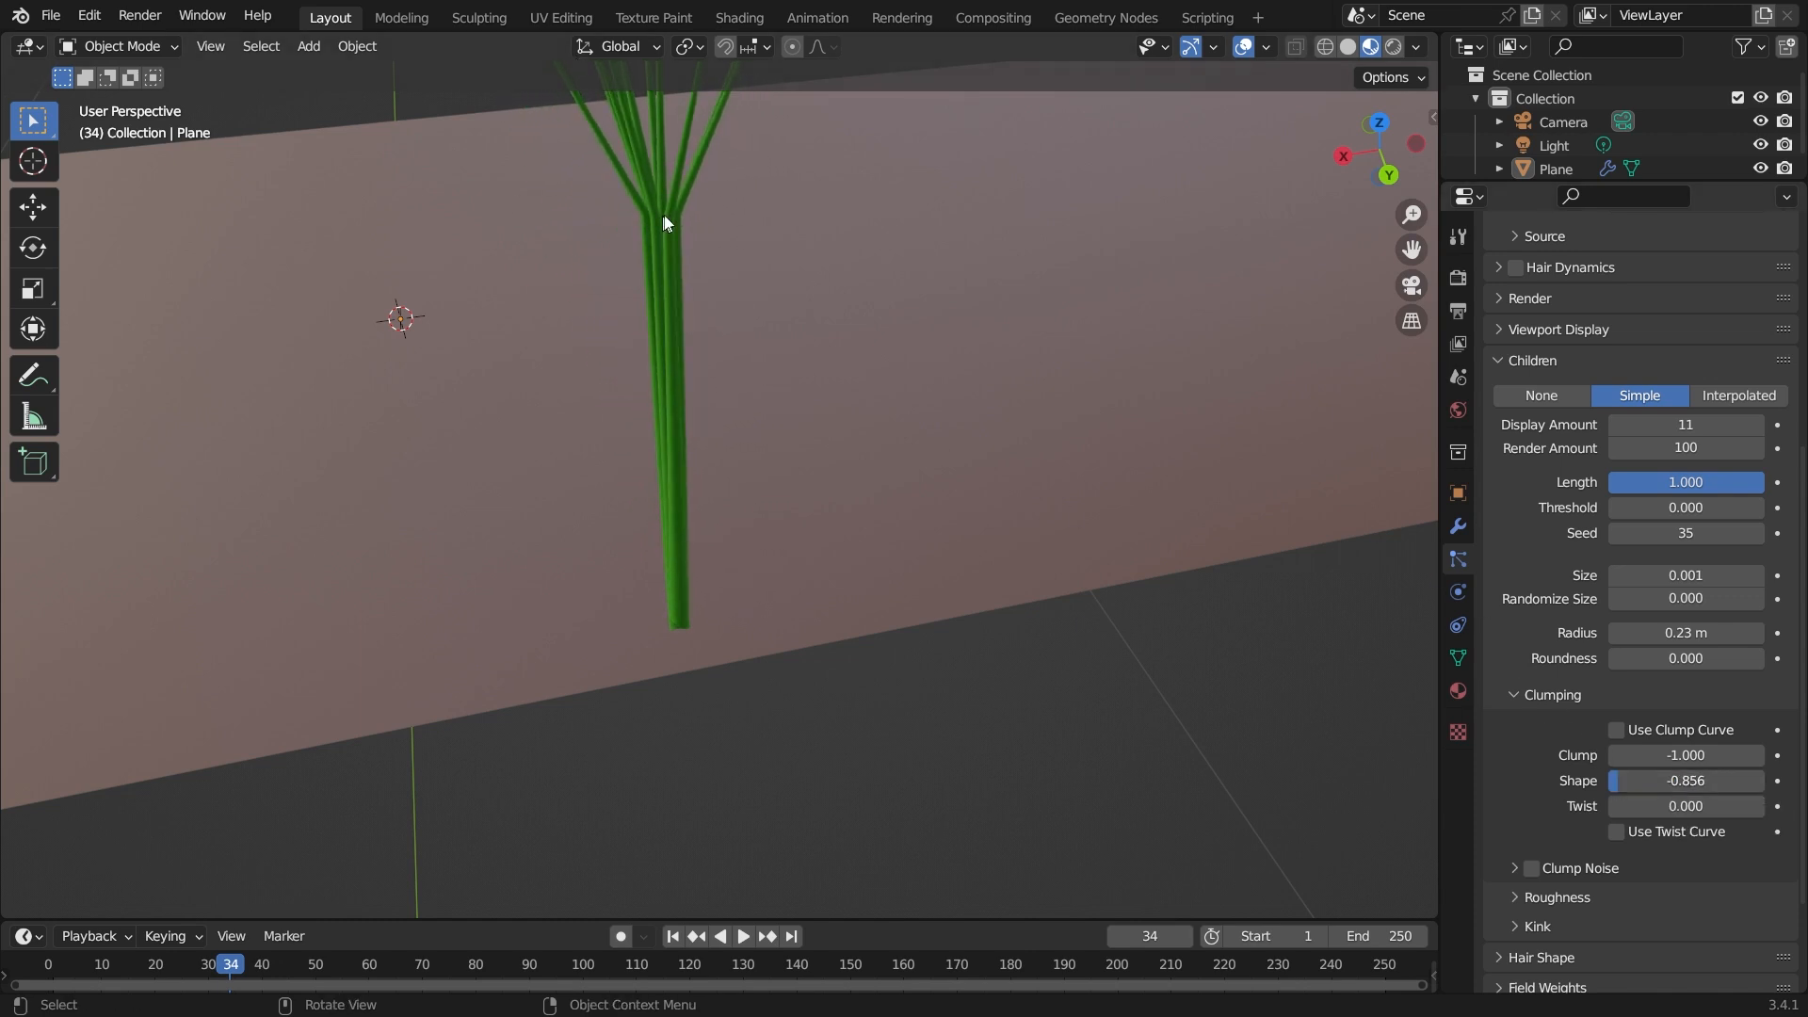
{"action": "double_click", "coordinate": [1694, 781]}
{"action": "type", "text": "0"}
{"action": "key", "text": "Return"}
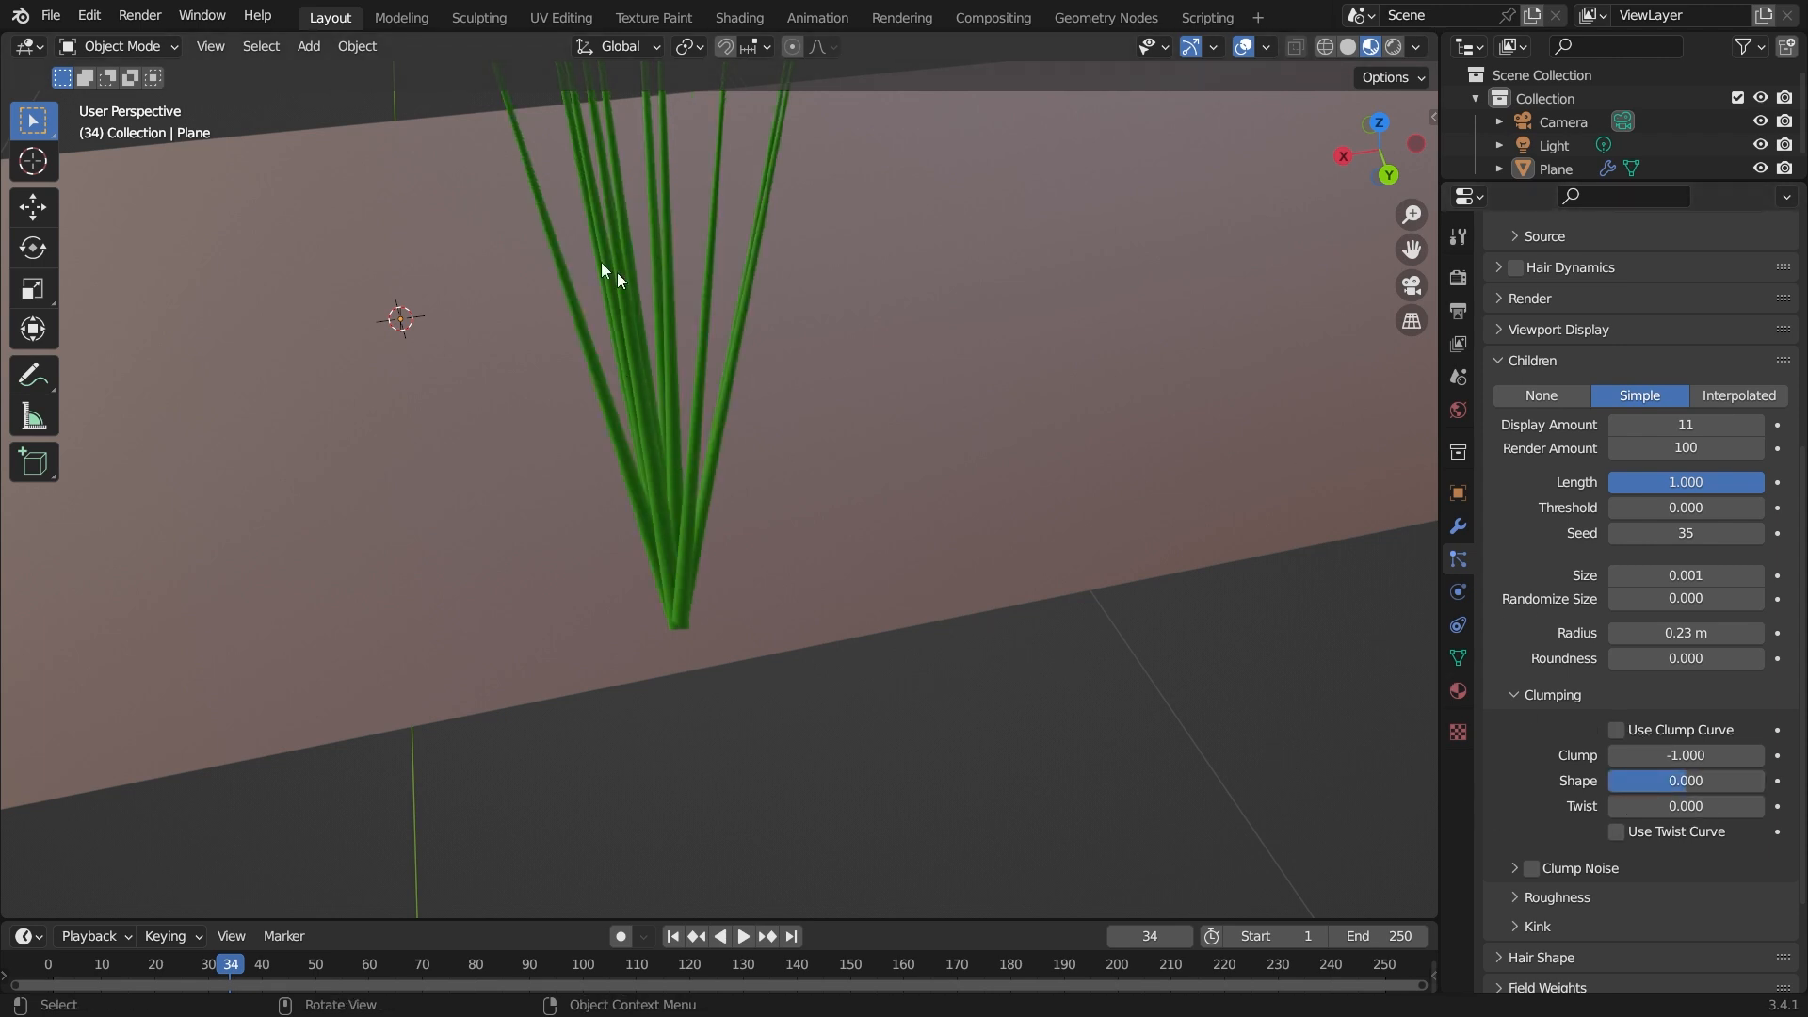
Adjust the clump Shape and set the Twist to about -0.98, then reset both to their defaults.
{"action": "left_click_drag", "start_coordinate": [1693, 780], "coordinate": [1762, 780]}
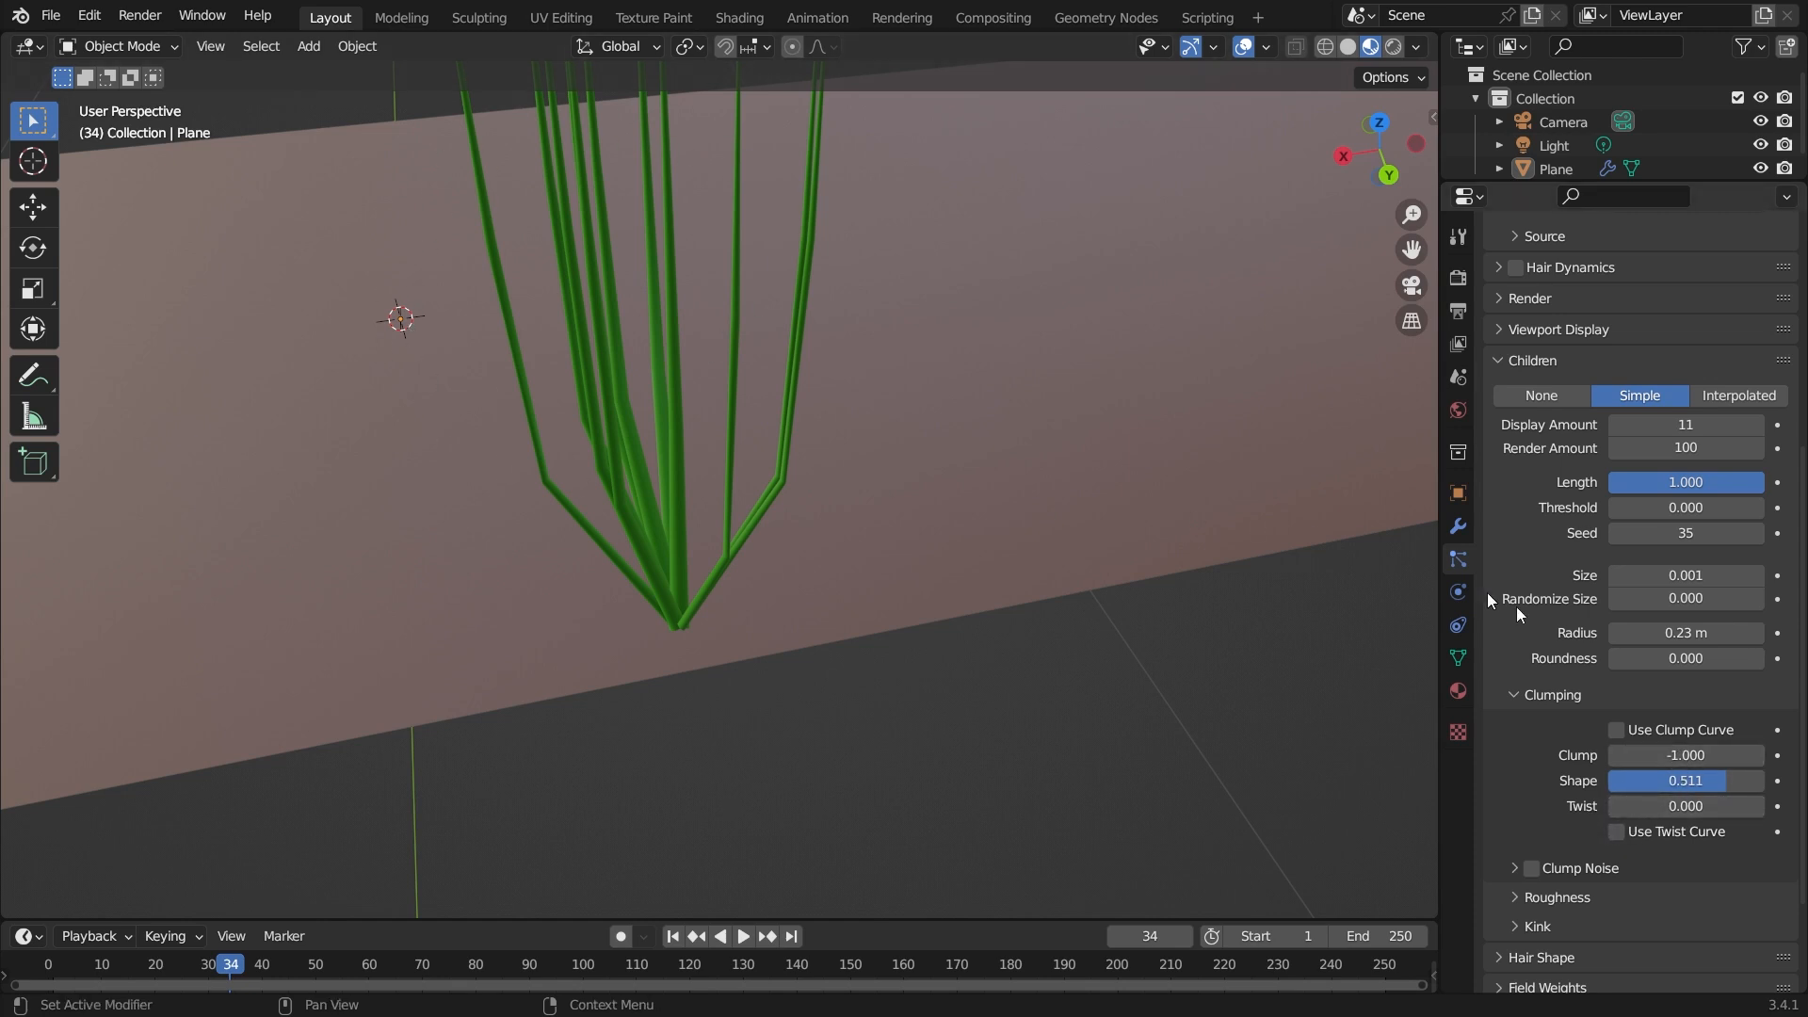
{"action": "left_click_drag", "start_coordinate": [1666, 814], "coordinate": [1582, 810]}
{"action": "scroll", "coordinate": [1017, 499], "scroll_direction": "down", "scroll_amount": 3}
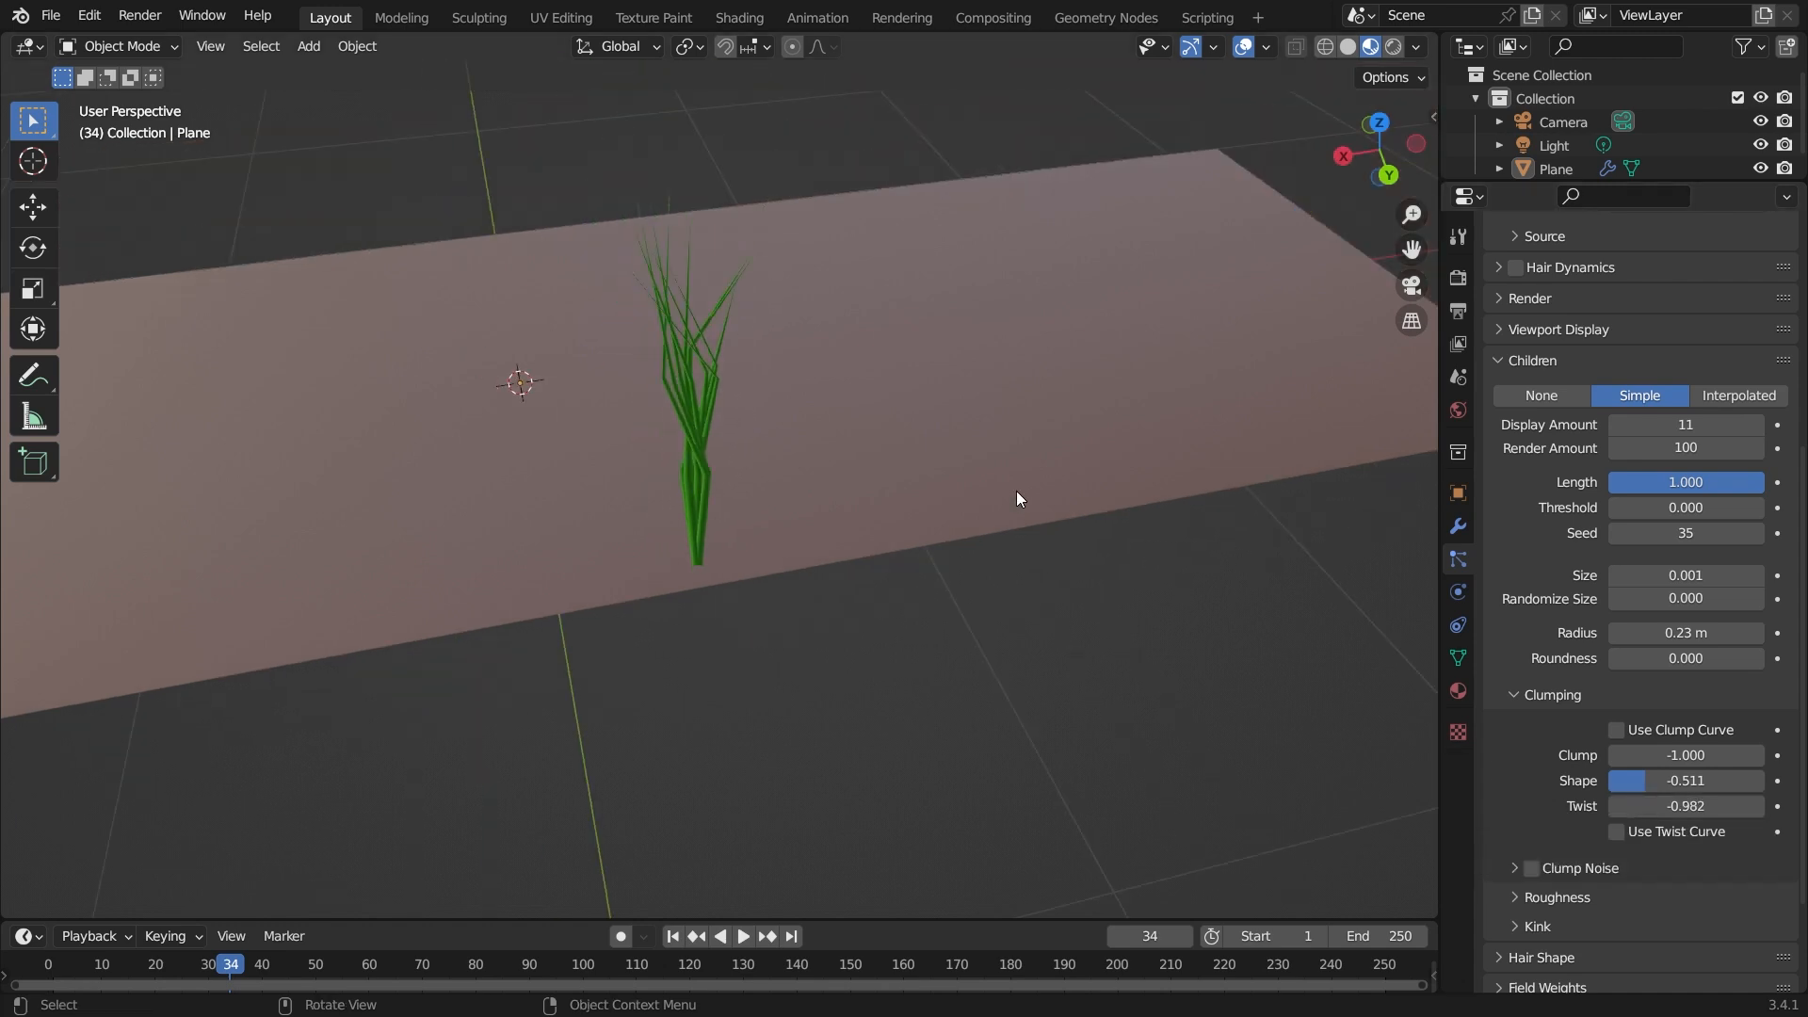
{"action": "scroll", "coordinate": [1003, 500], "scroll_direction": "up", "scroll_amount": 4}
{"action": "middle_click_drag", "start_coordinate": [970, 421], "coordinate": [991, 473]}
{"action": "key", "text": "BackSpace"}
{"action": "key", "text": "BackSpace"}
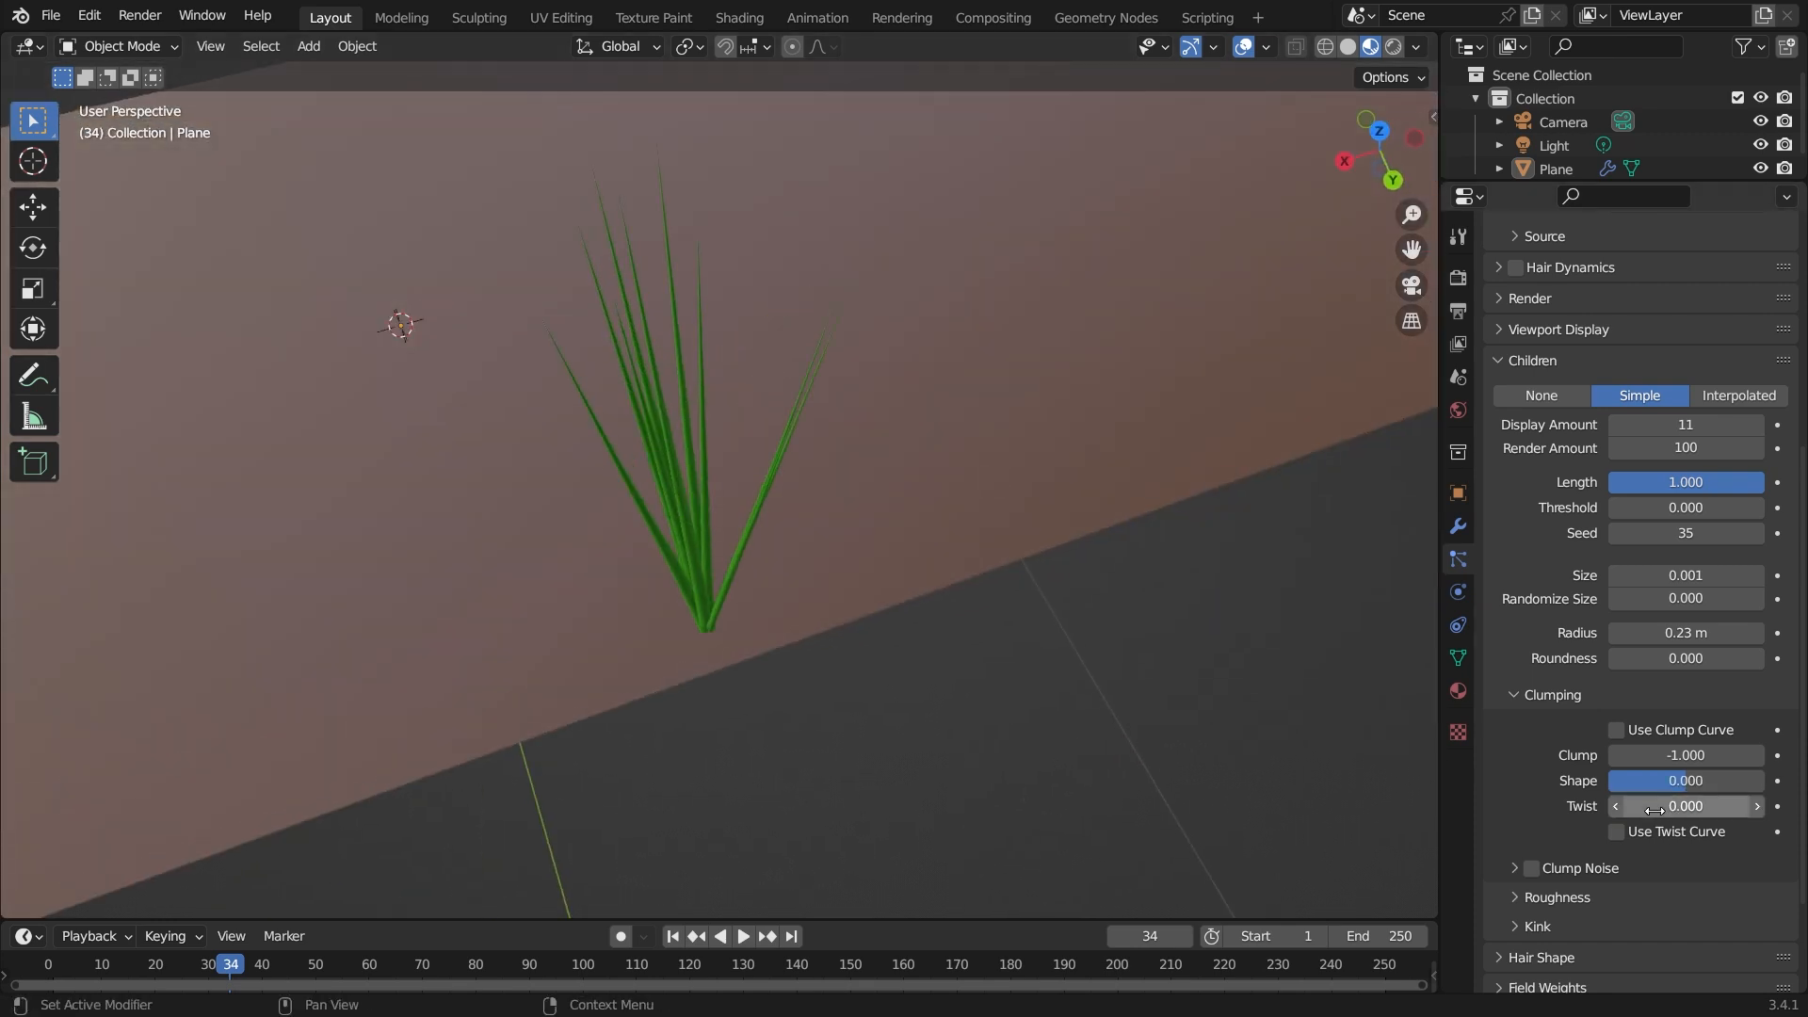
{"action": "key", "text": "BackSpace"}
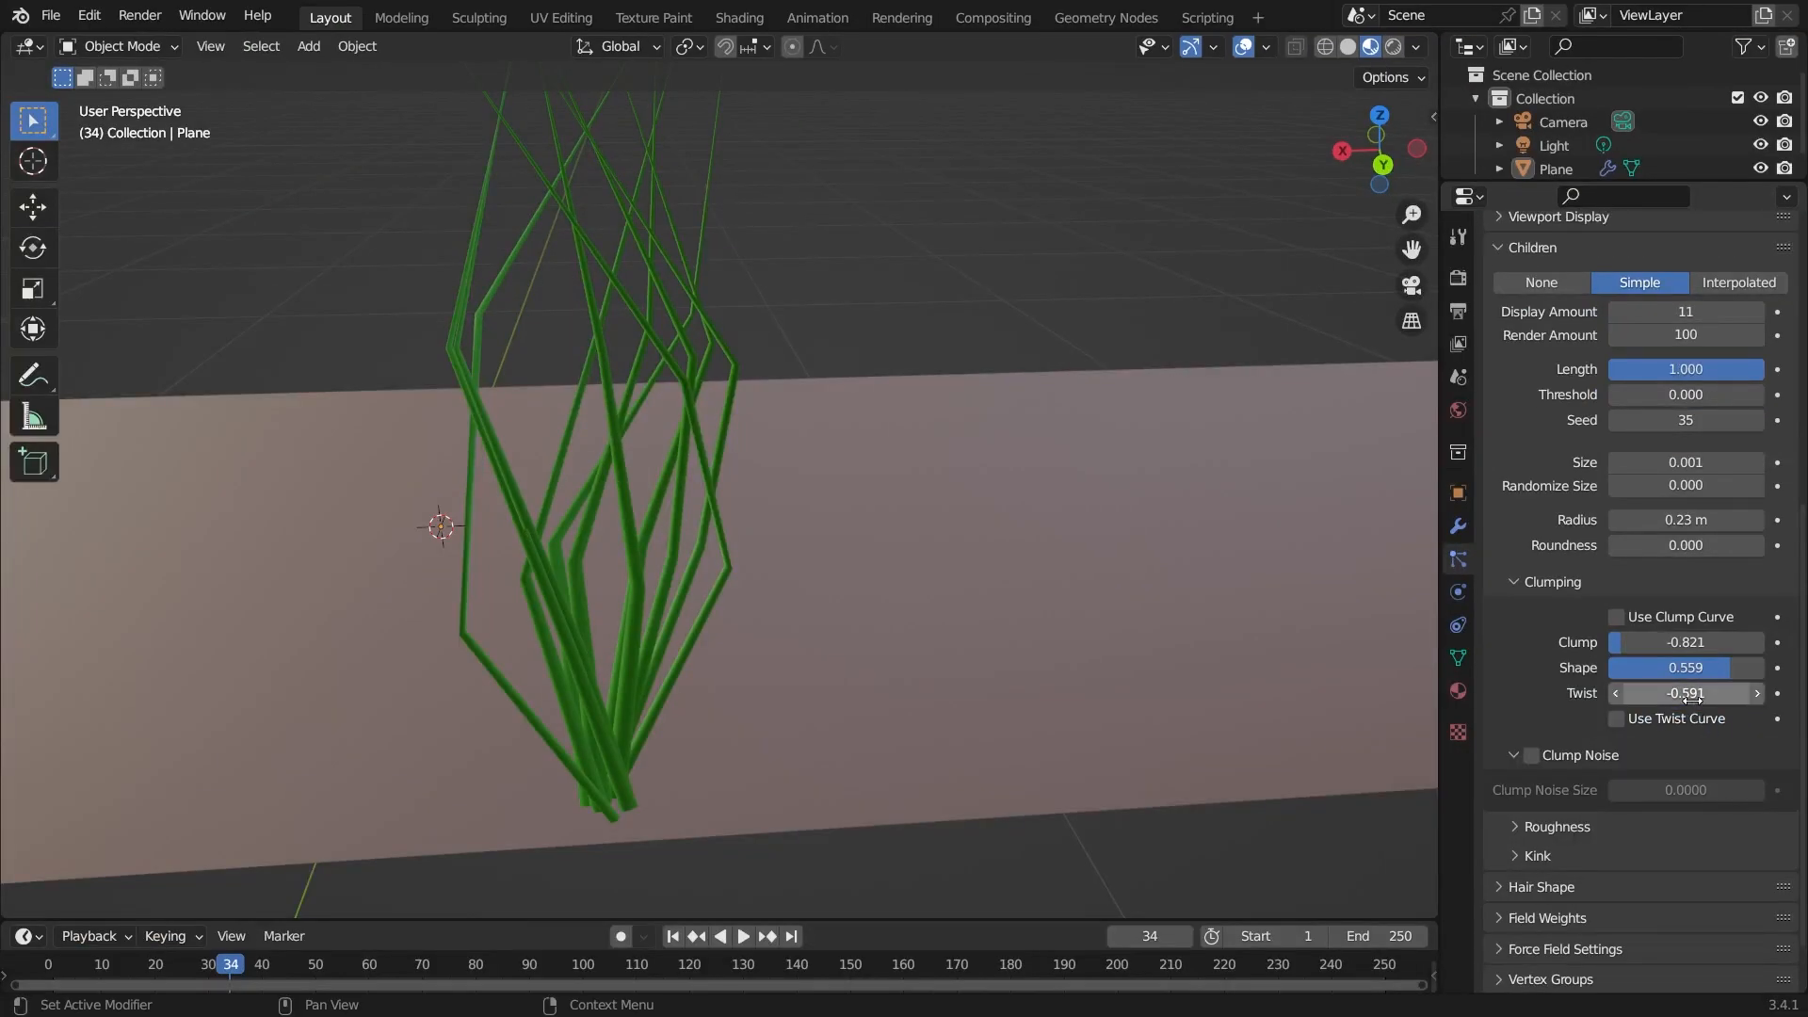
Set the Twist, clump Shape and Clump values all to 0.
{"action": "left_click", "coordinate": [1580, 790]}
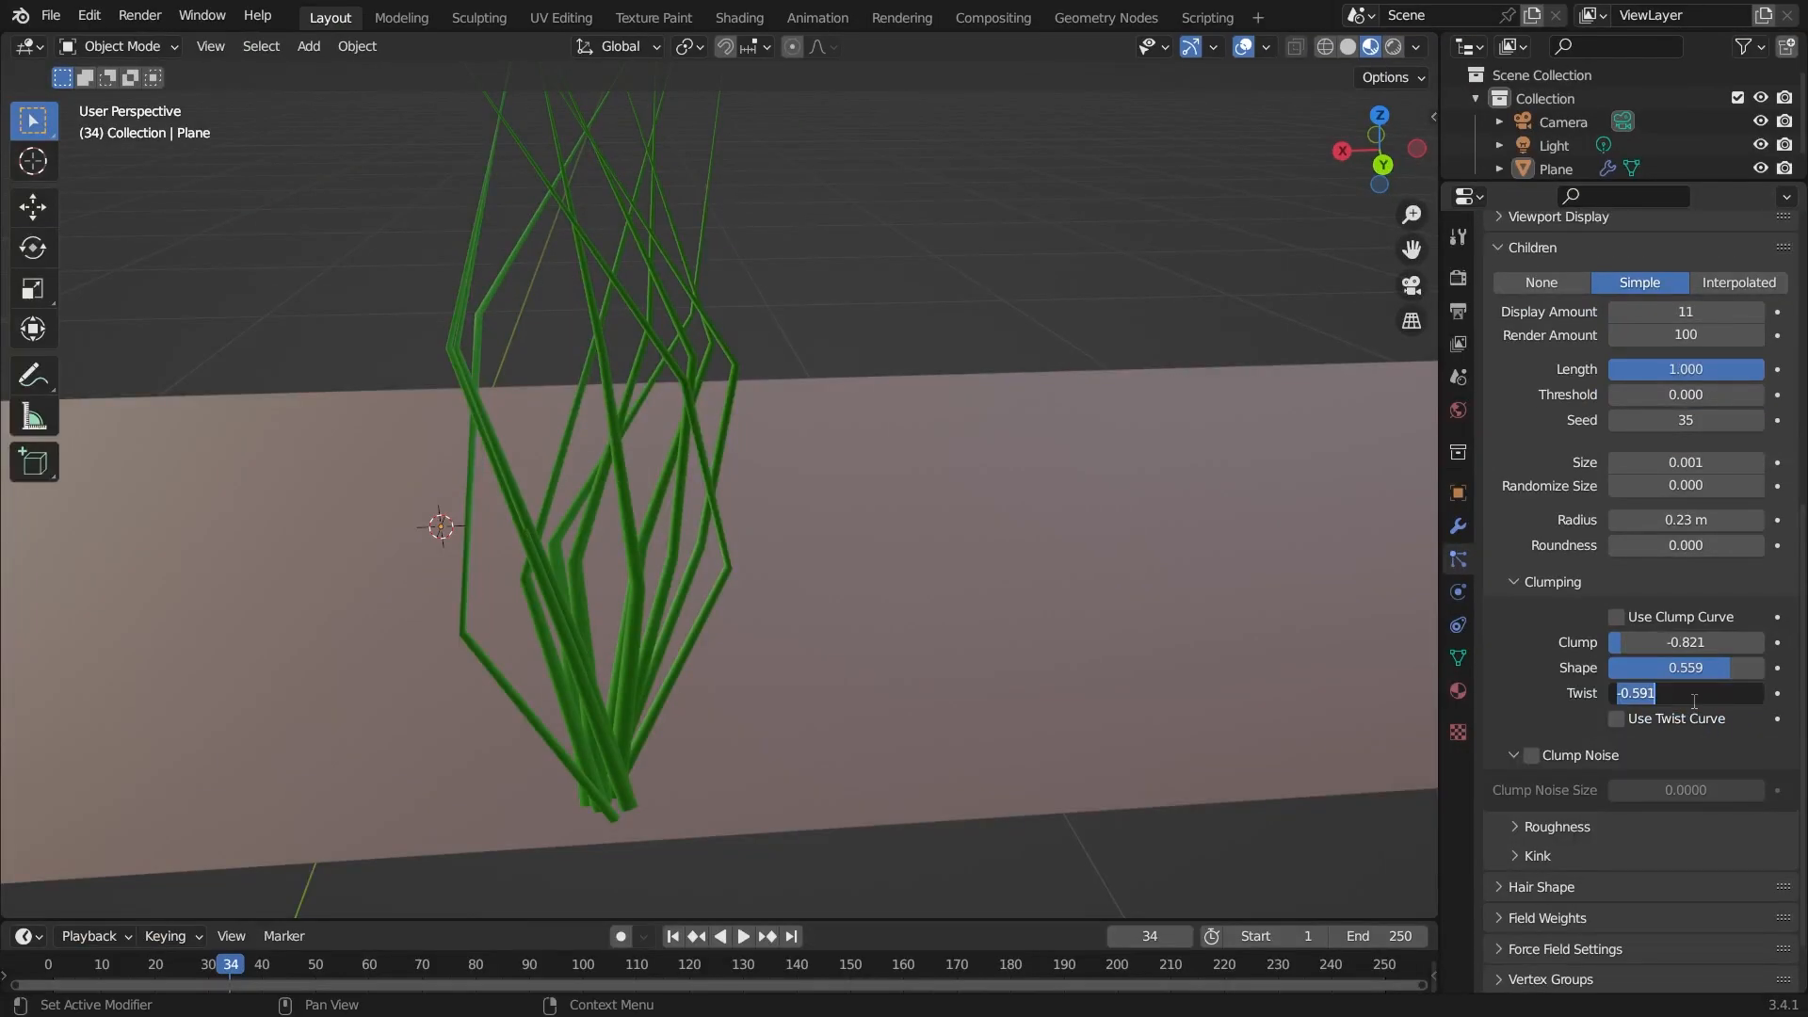
{"action": "type", "text": "0"}
{"action": "key", "text": "Return"}
{"action": "left_click", "coordinate": [1694, 667]}
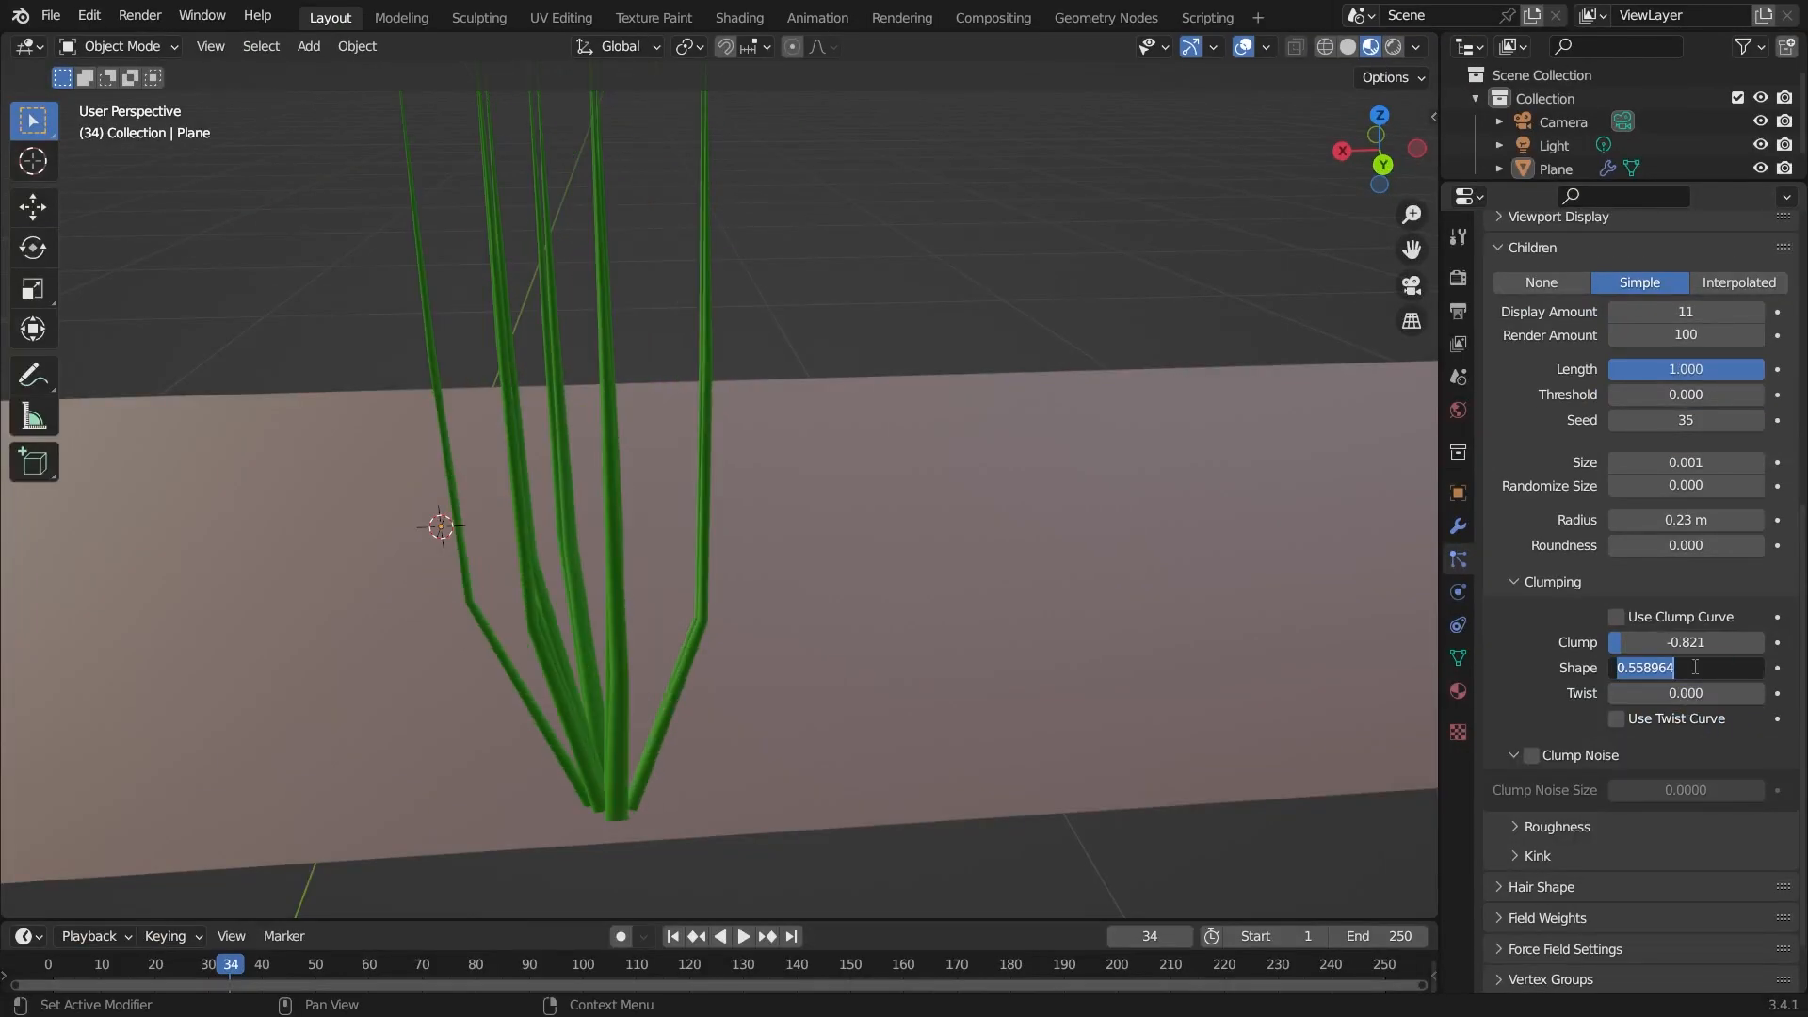
{"action": "type", "text": "0"}
{"action": "key", "text": "Return"}
{"action": "left_click", "coordinate": [1696, 641]}
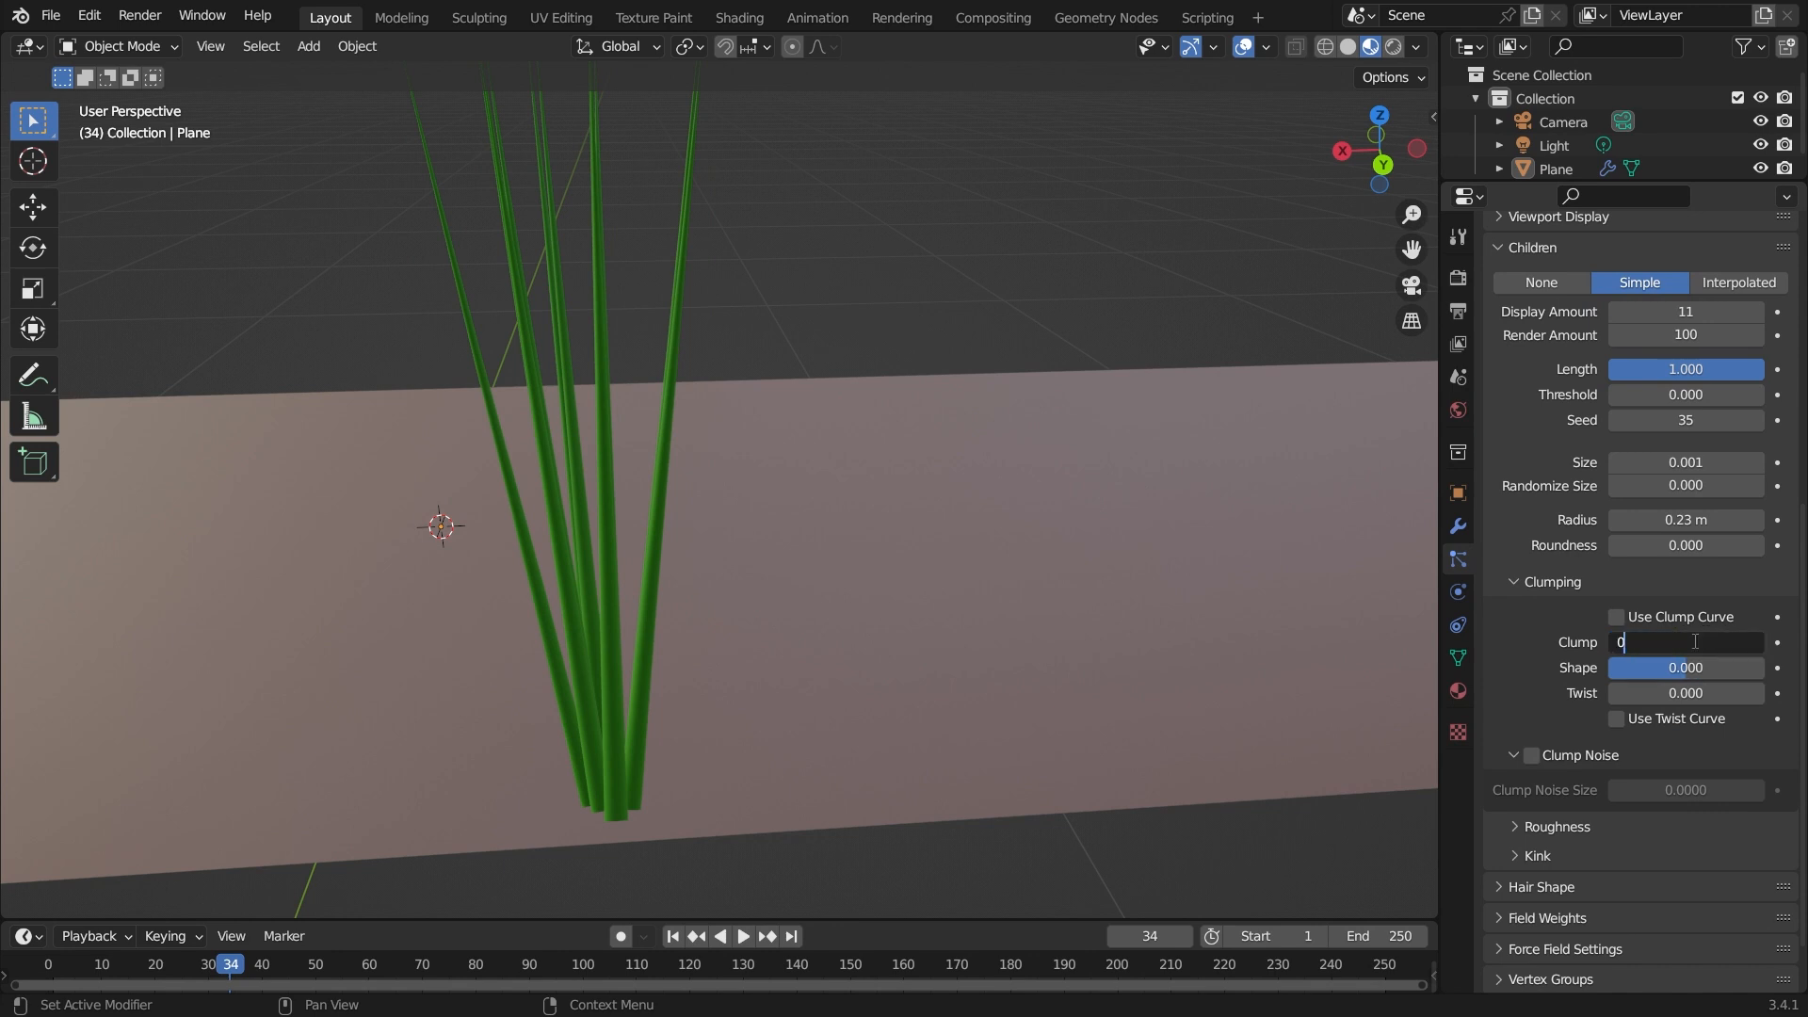
{"action": "type", "text": "0"}
{"action": "key", "text": "Return"}
Reduce the Simple children radius to 0.08 m.
{"action": "middle_click_drag", "start_coordinate": [622, 505], "coordinate": [716, 471]}
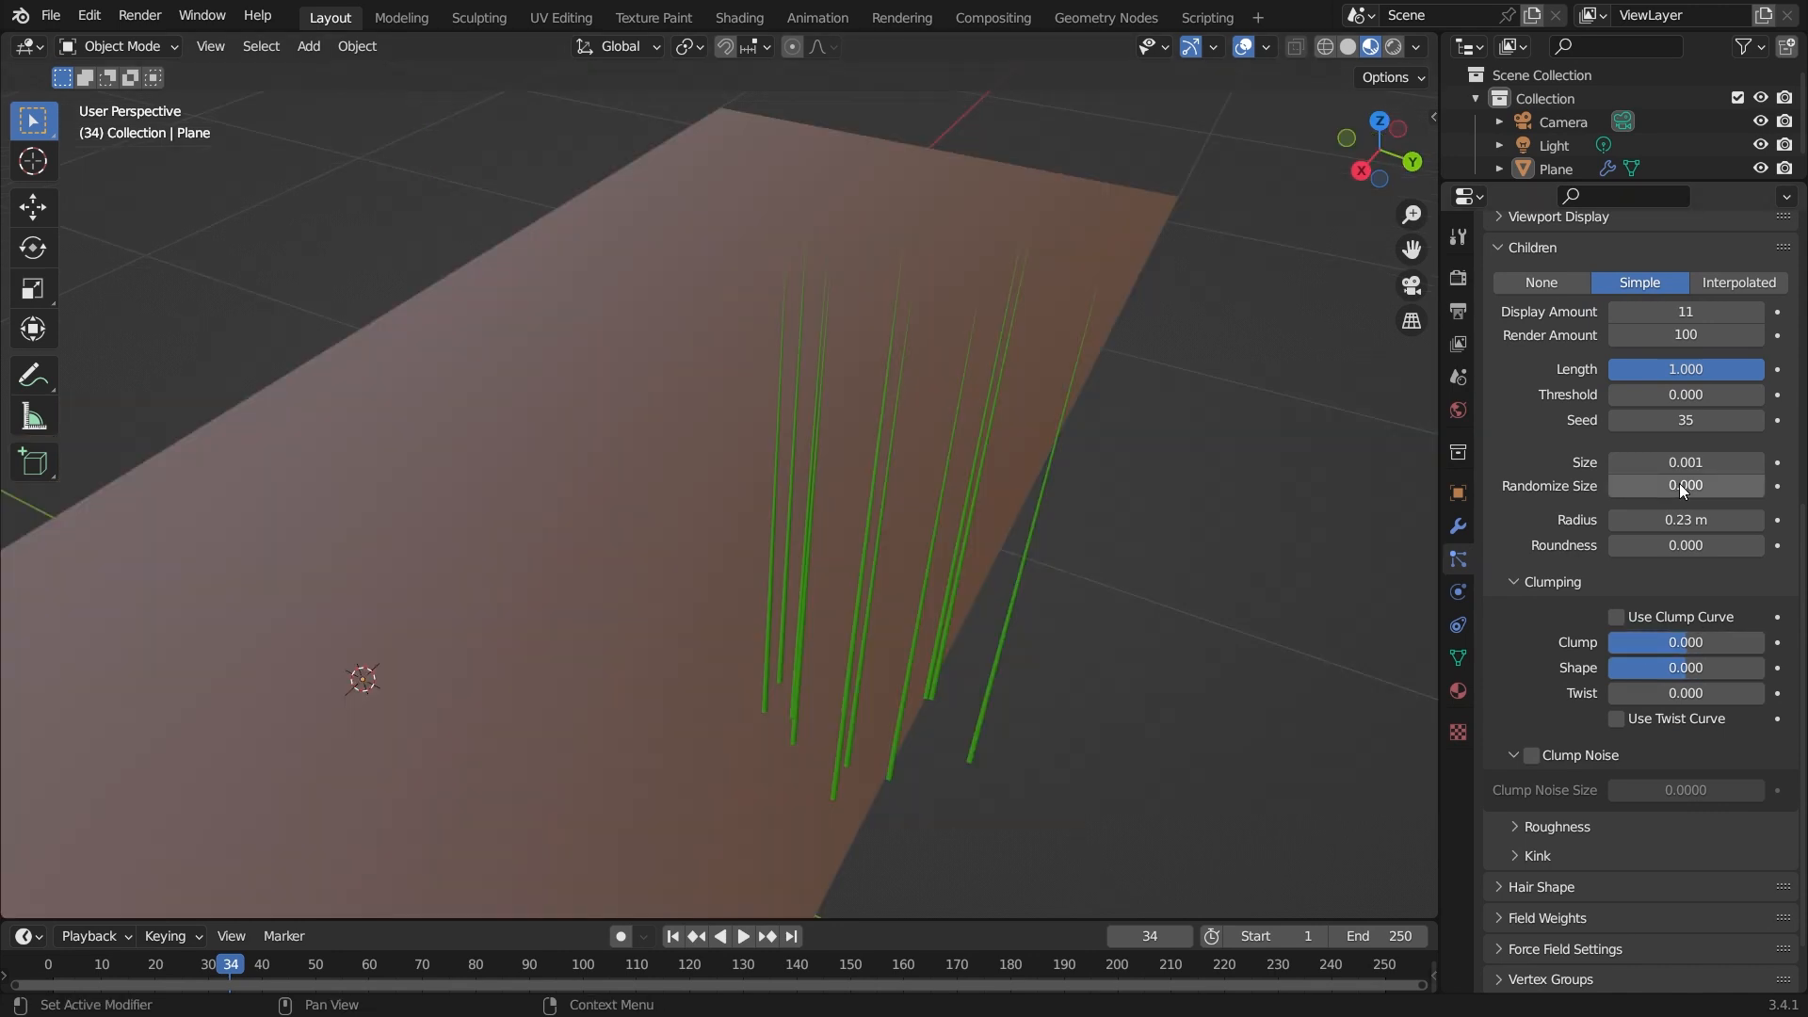
{"action": "left_click_drag", "start_coordinate": [1682, 520], "coordinate": [1620, 520]}
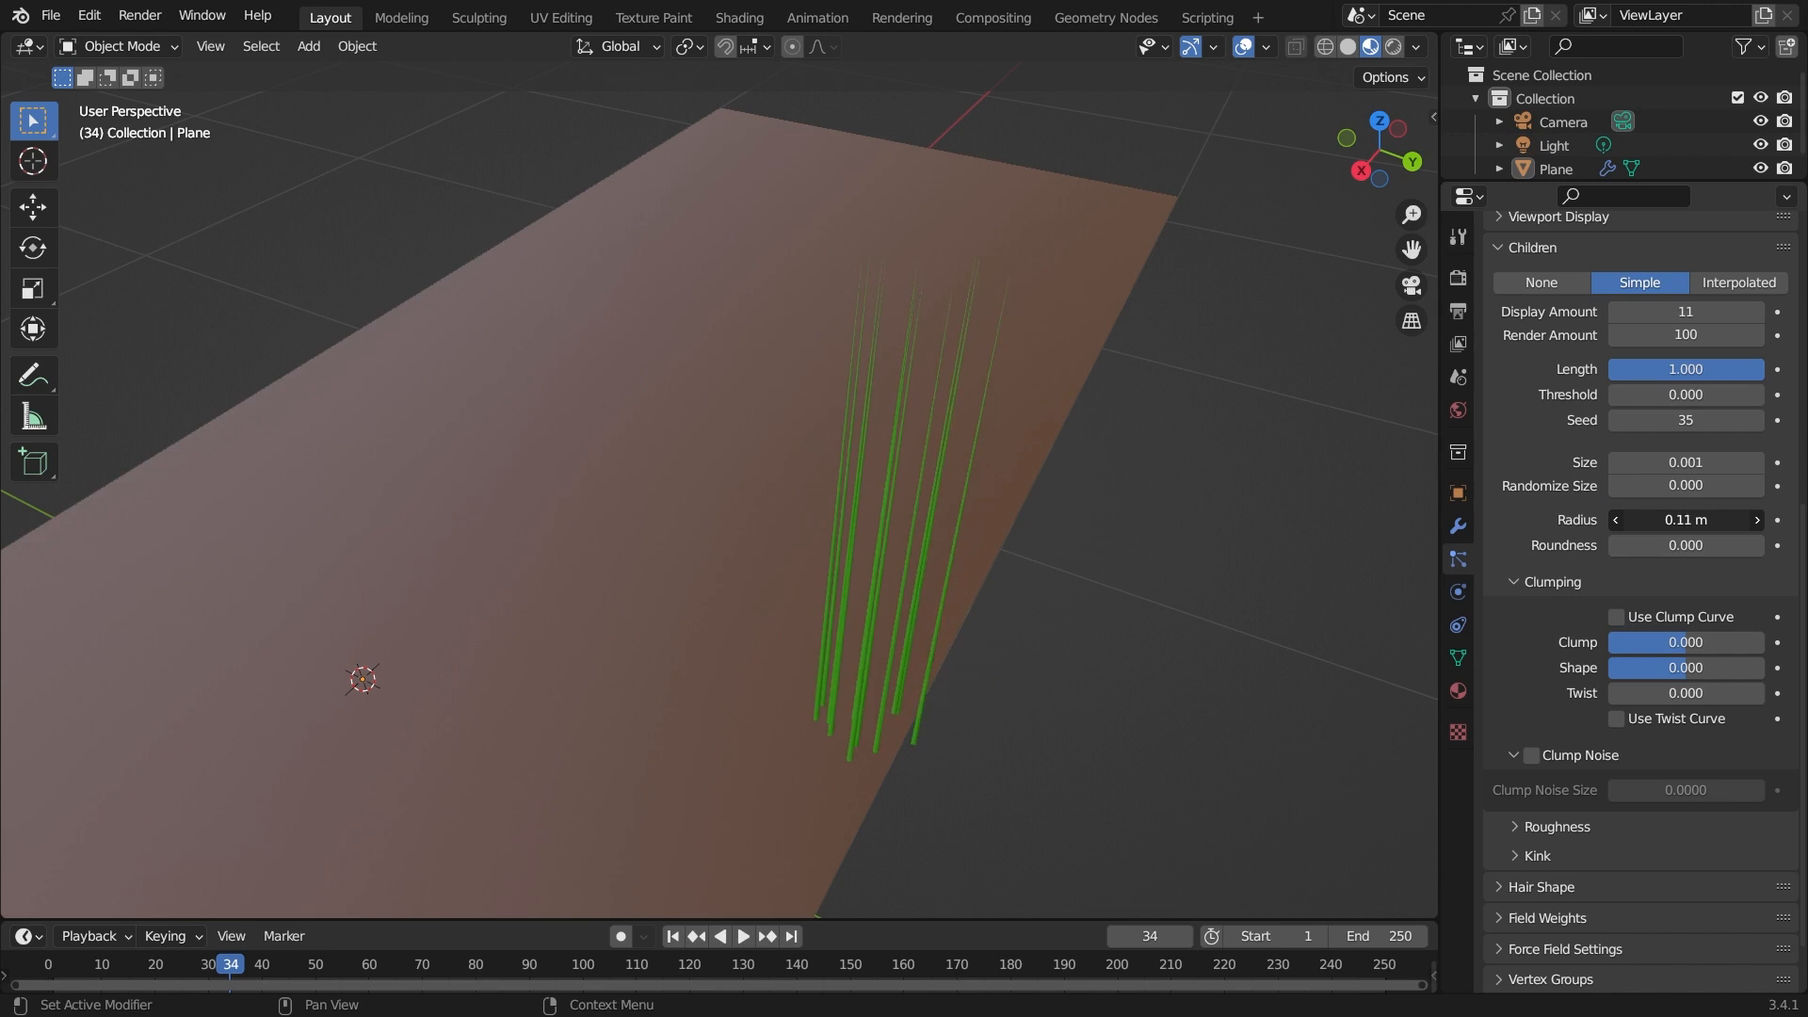
{"action": "left_click_drag", "start_coordinate": [1620, 520], "coordinate": [1601, 520]}
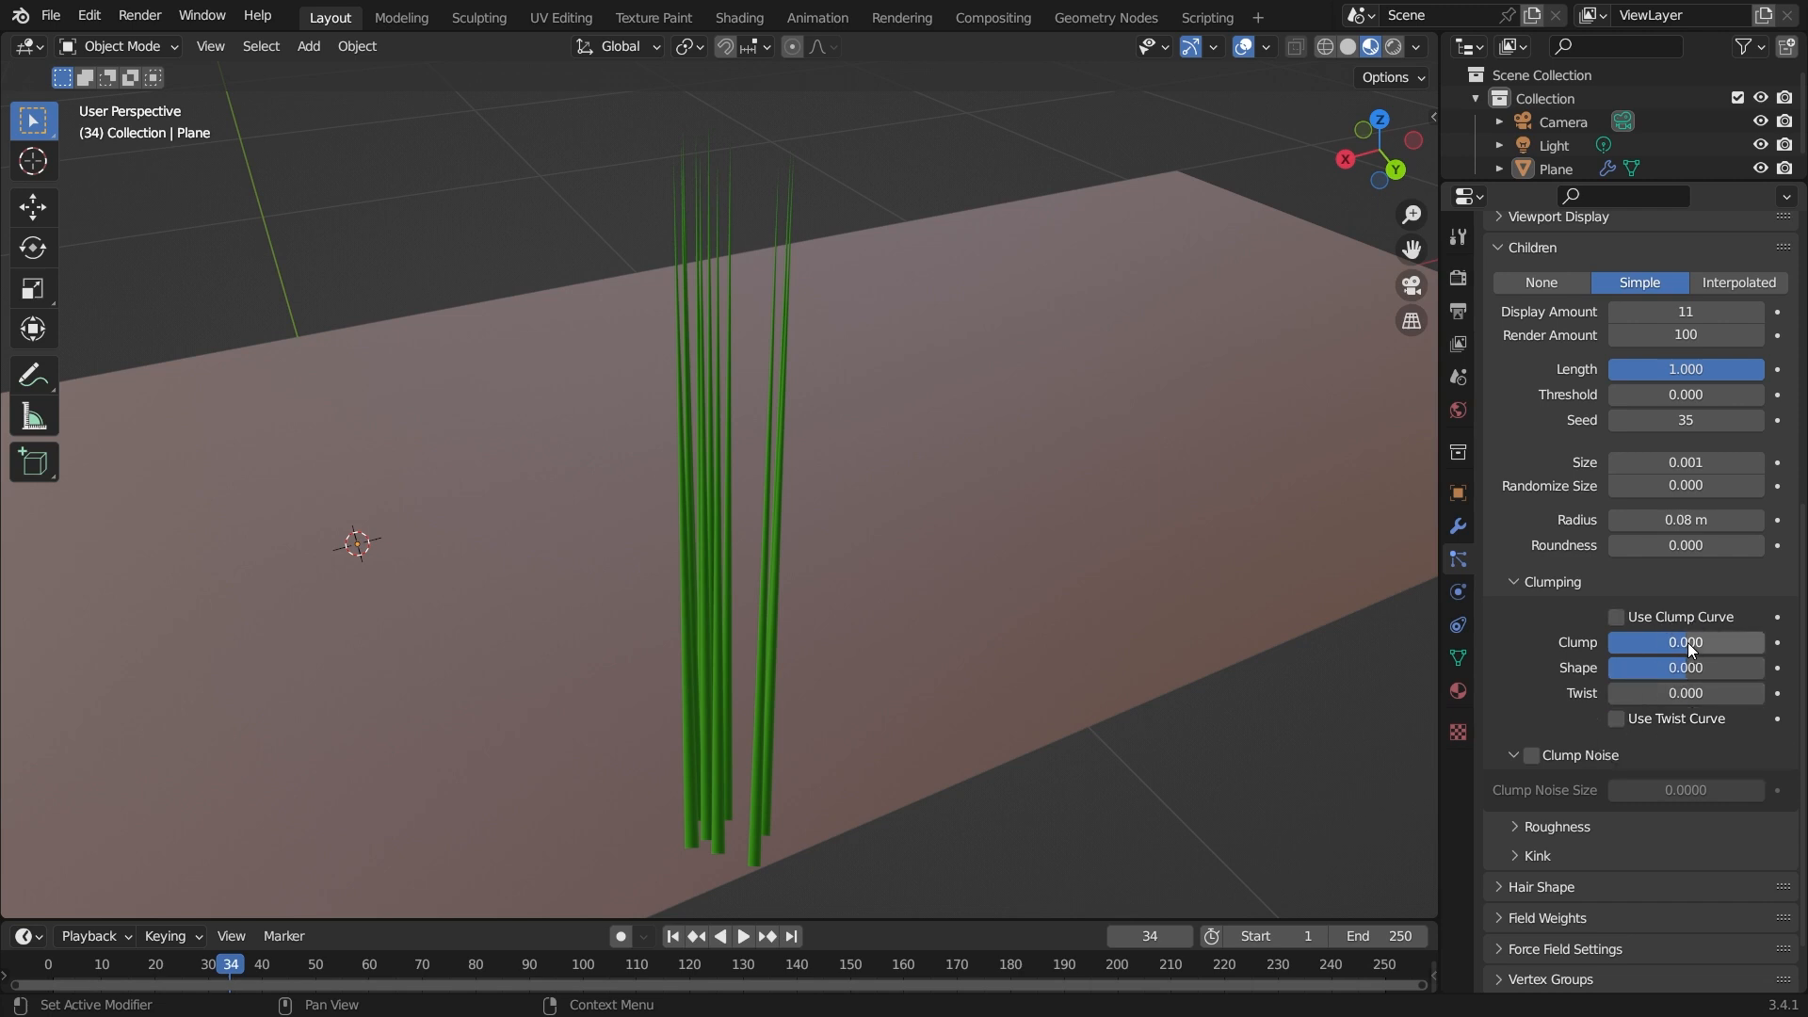
Enable Use Clump Curve, then undo a trial move of the curve's start point.
{"action": "left_click", "coordinate": [1619, 618]}
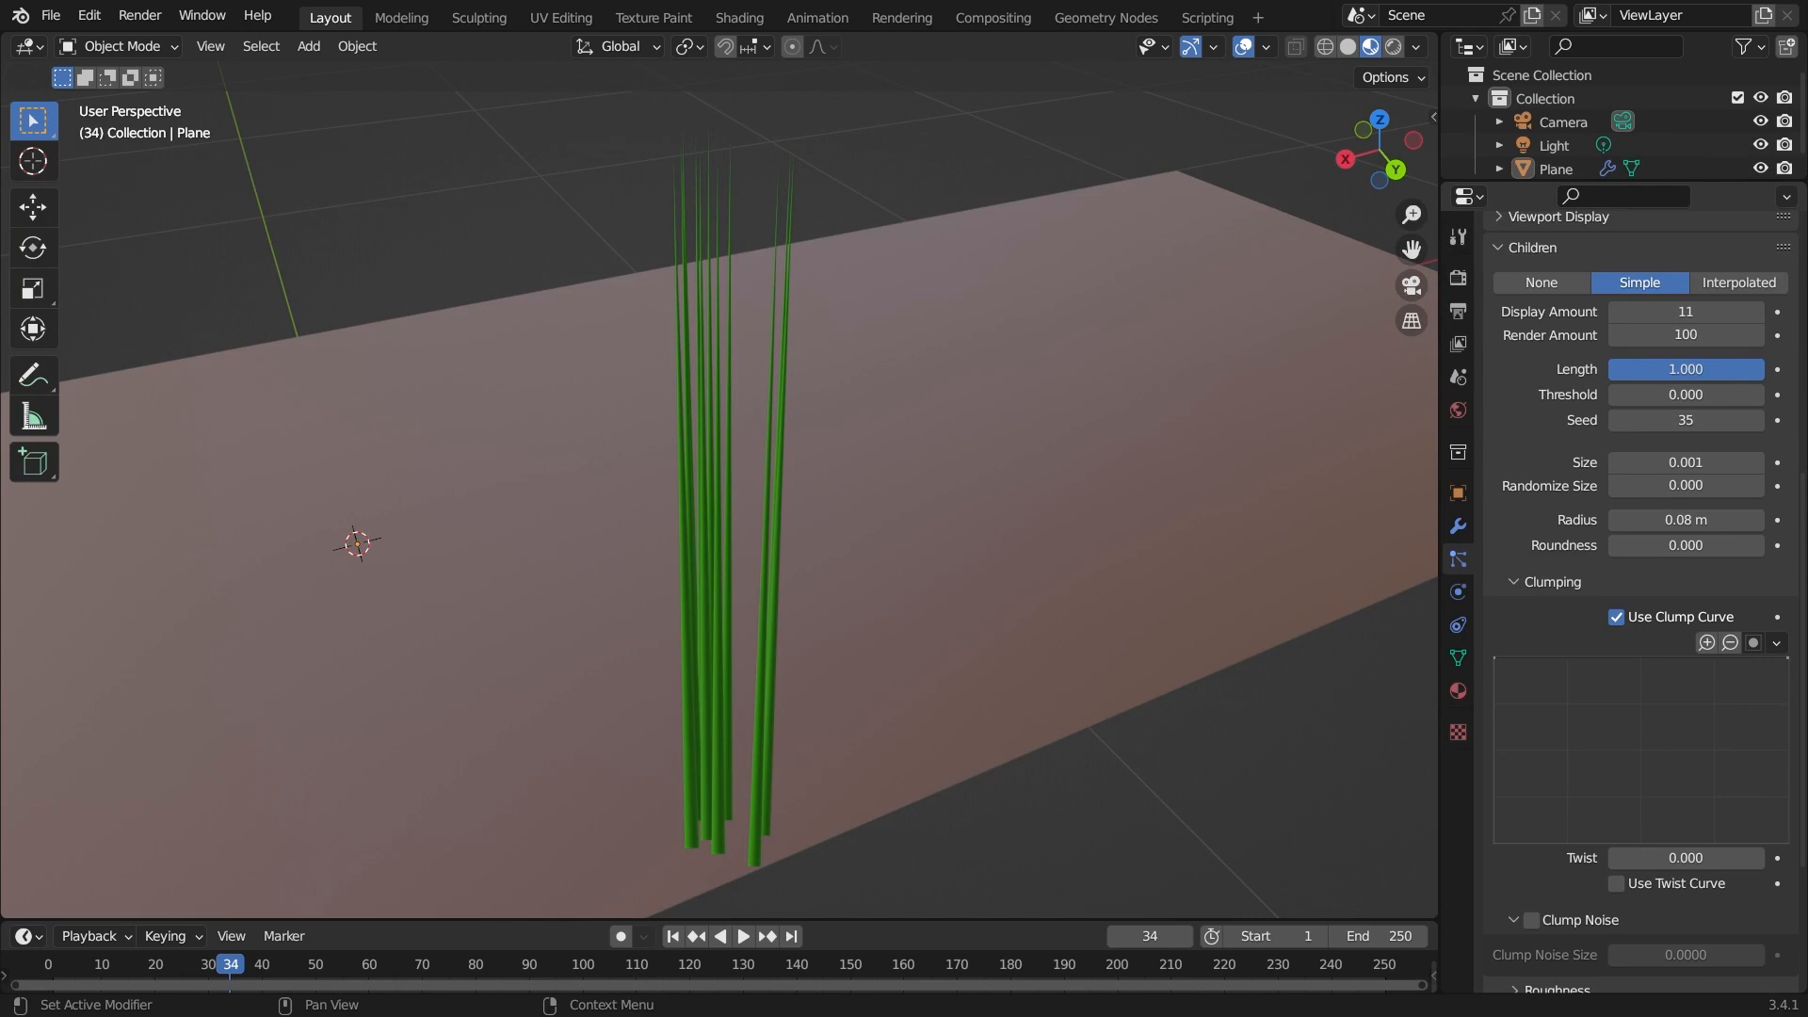
{"action": "left_click", "coordinate": [1495, 658]}
{"action": "left_click_drag", "start_coordinate": [1494, 657], "coordinate": [1493, 844]}
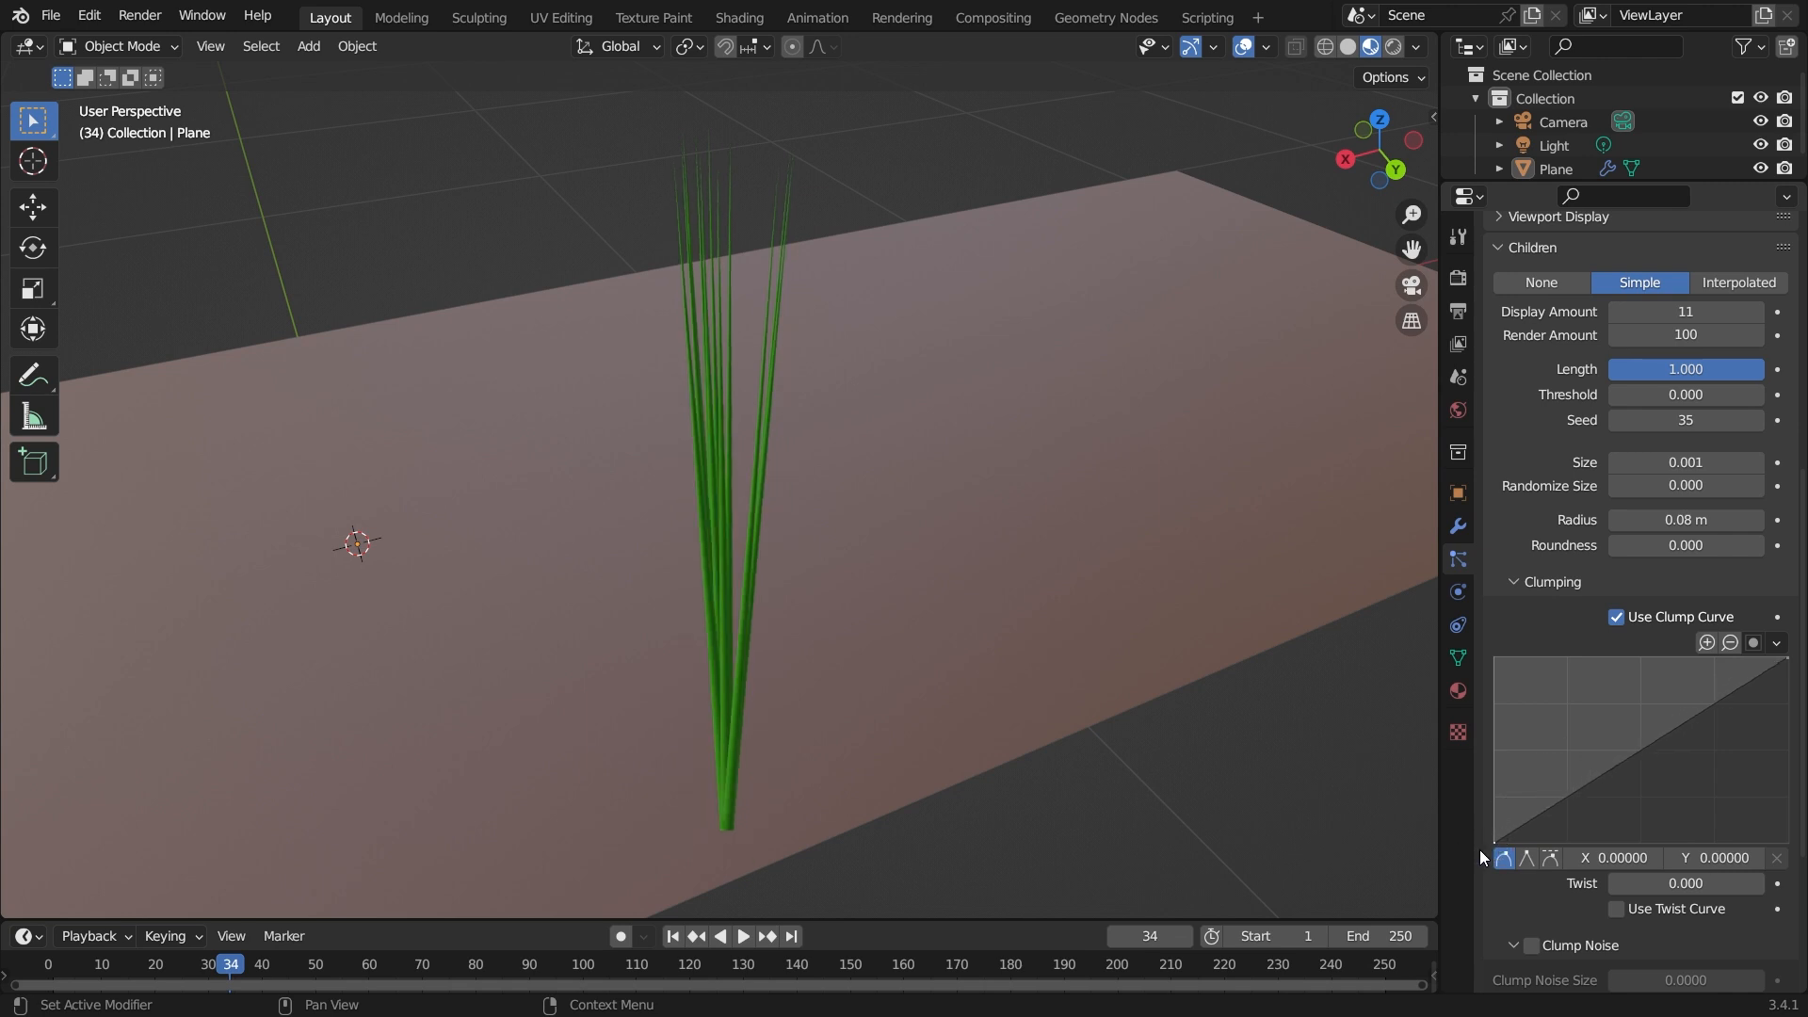
{"action": "middle_click_drag", "start_coordinate": [771, 780], "coordinate": [744, 753]}
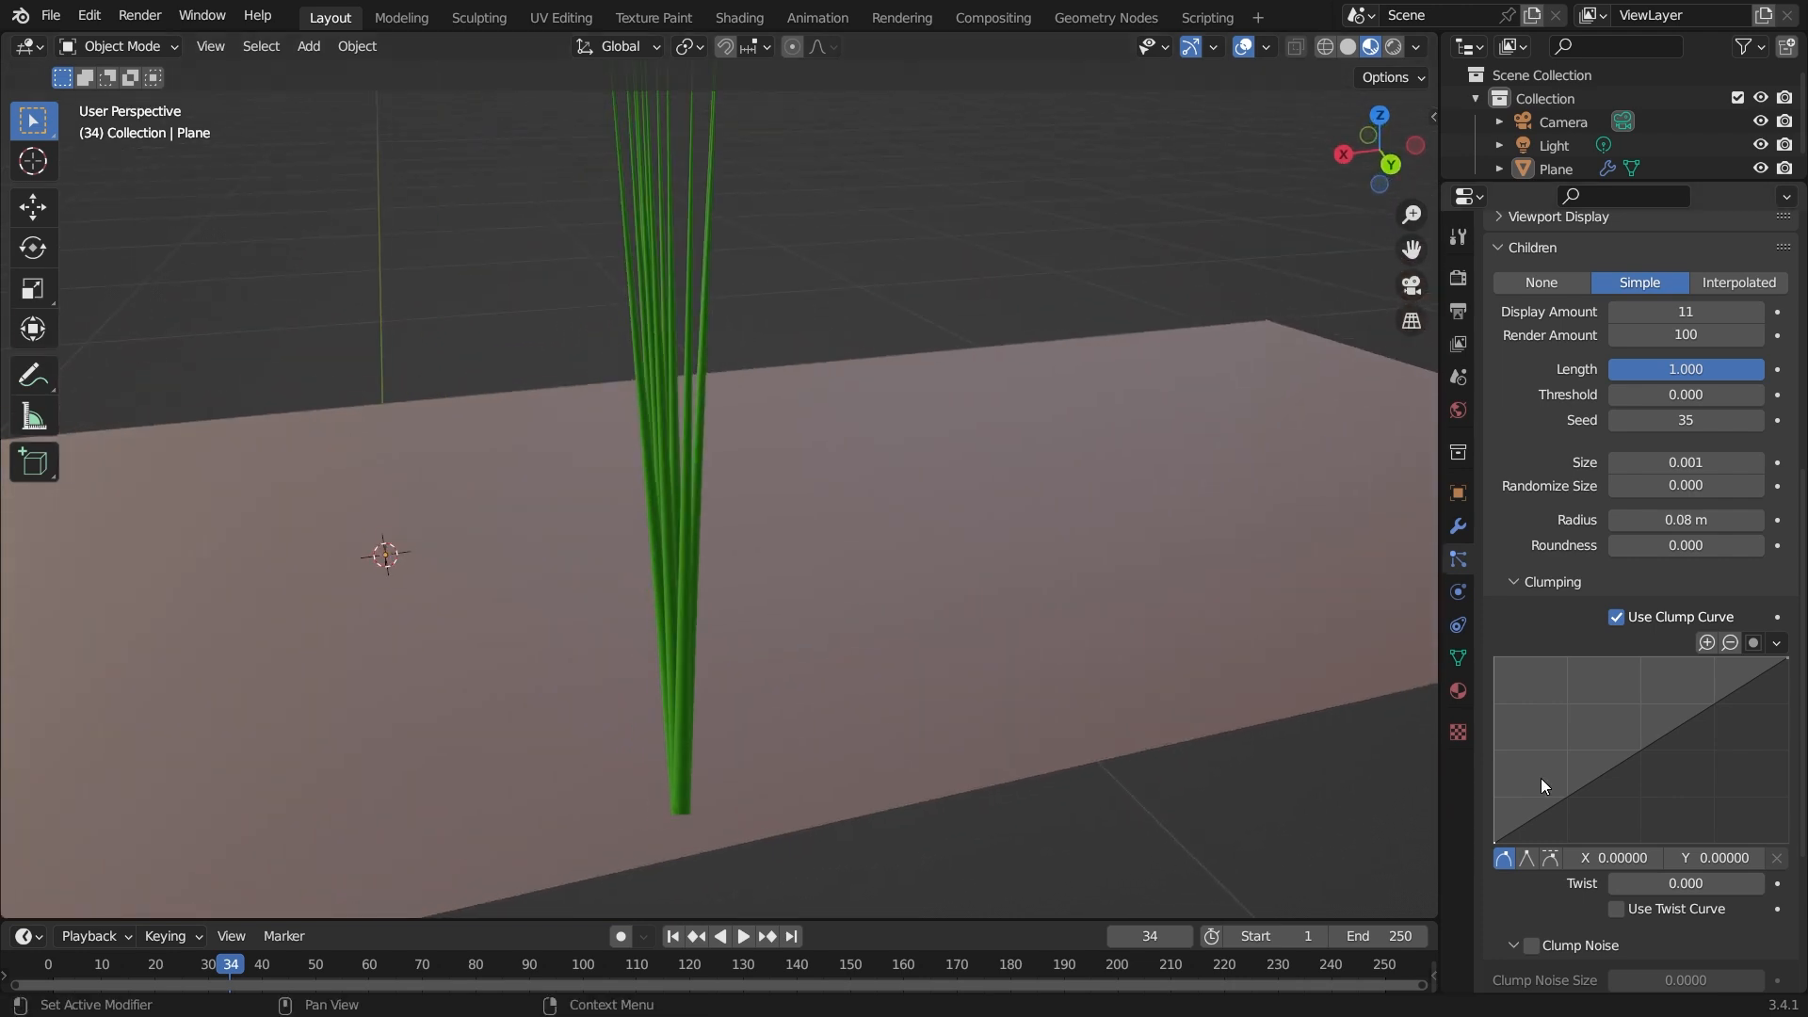
{"action": "key", "text": "ctrl+z"}
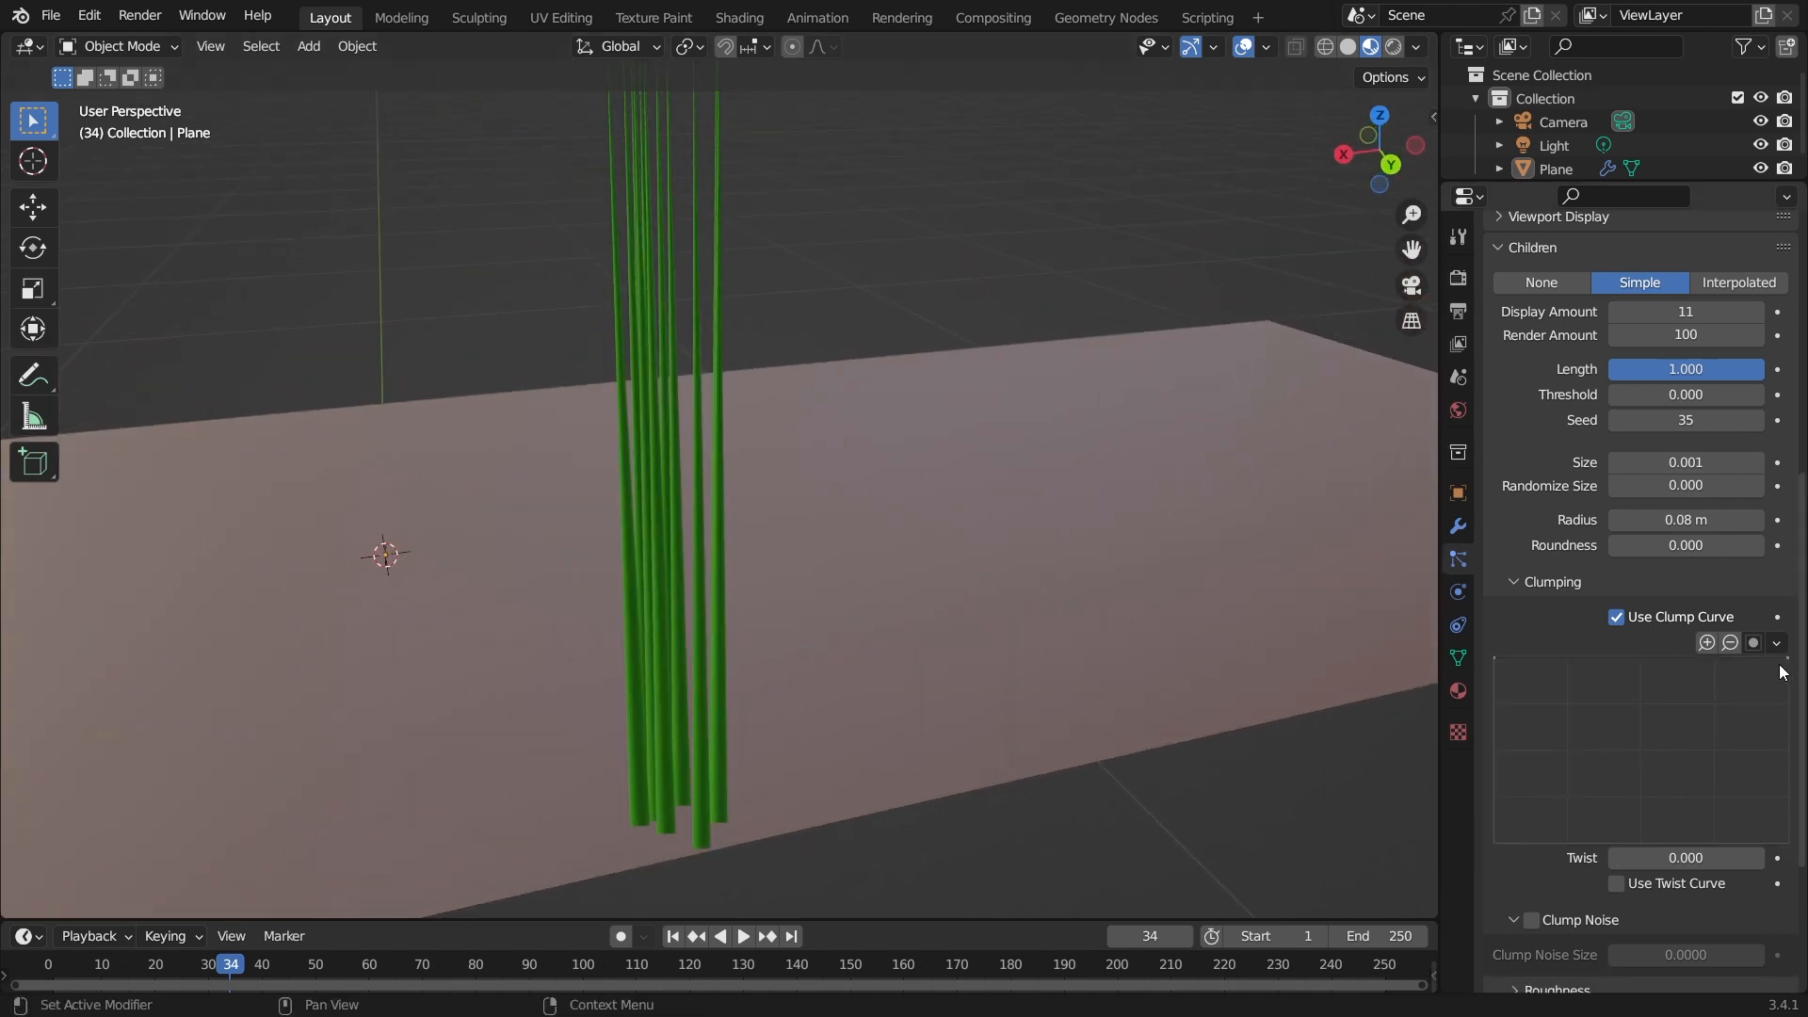
Reshape the clump curve into a descending curve with a midpoint near X 0.37, Y 0.27, then reset the curve.
{"action": "left_click_drag", "start_coordinate": [1790, 658], "coordinate": [1789, 844]}
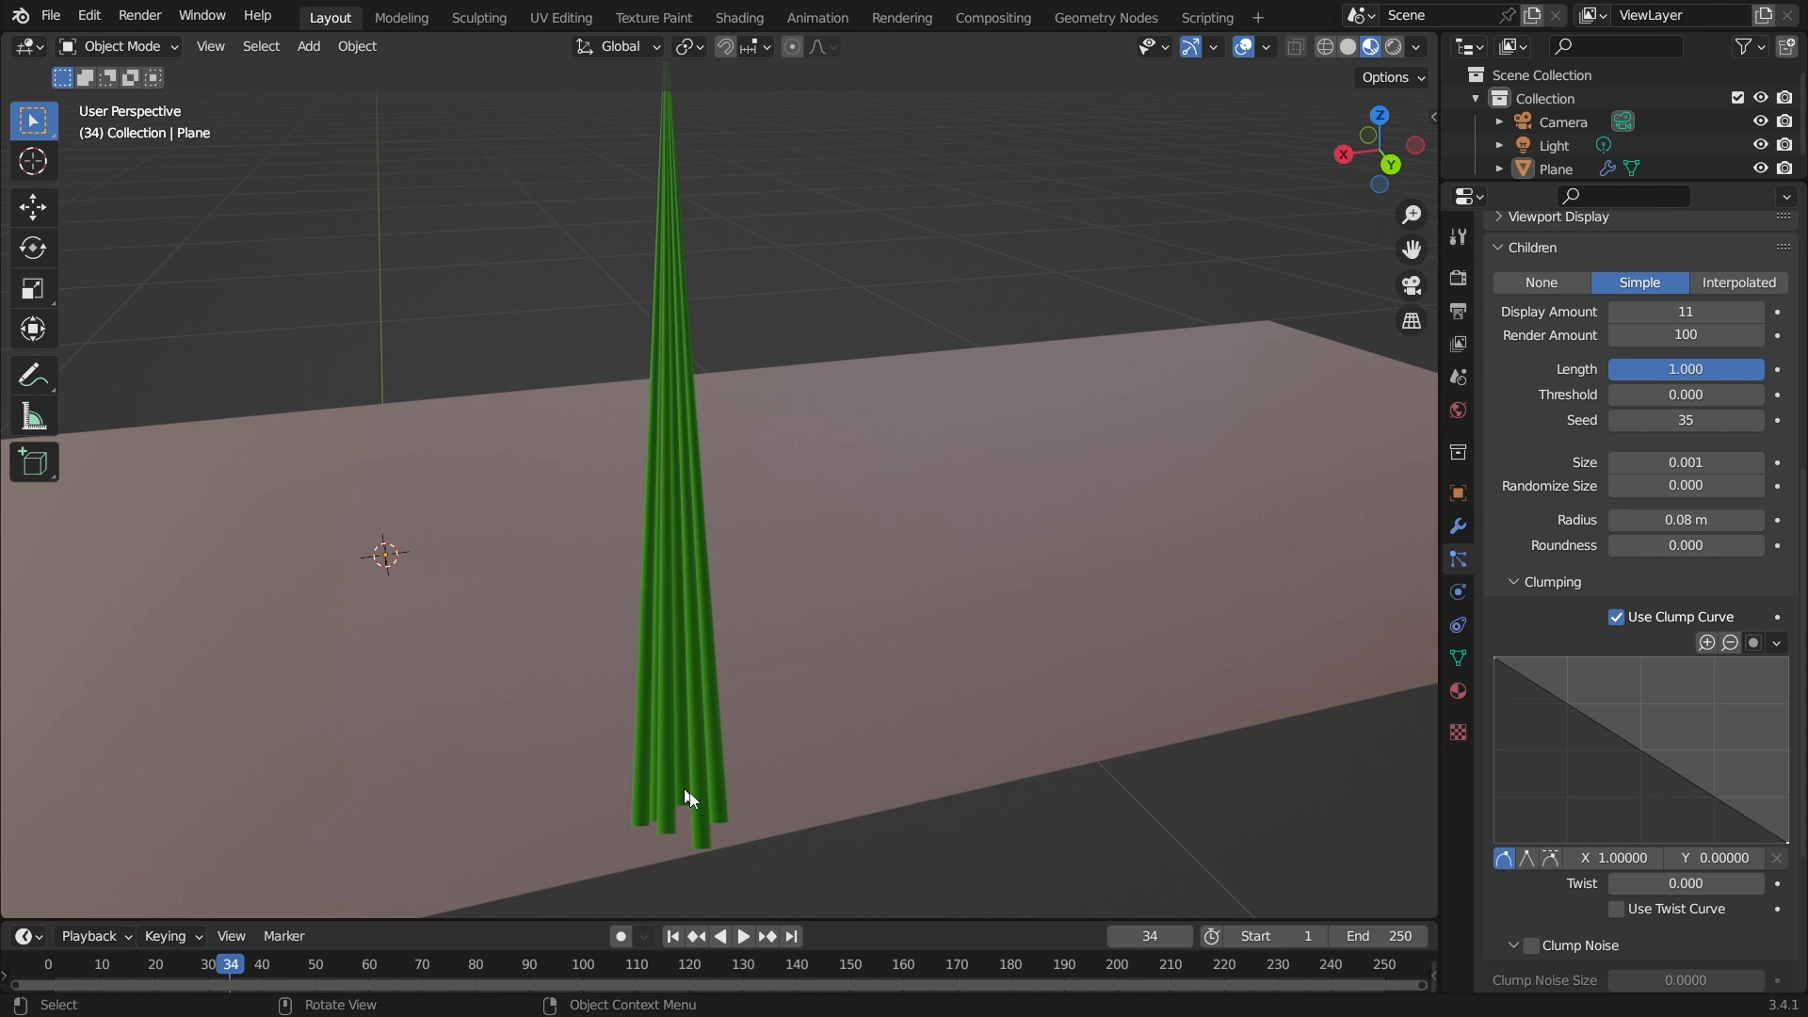
{"action": "scroll", "coordinate": [1641, 734], "scroll_direction": "down", "scroll_amount": 1}
{"action": "left_click_drag", "start_coordinate": [1641, 712], "coordinate": [1661, 671]}
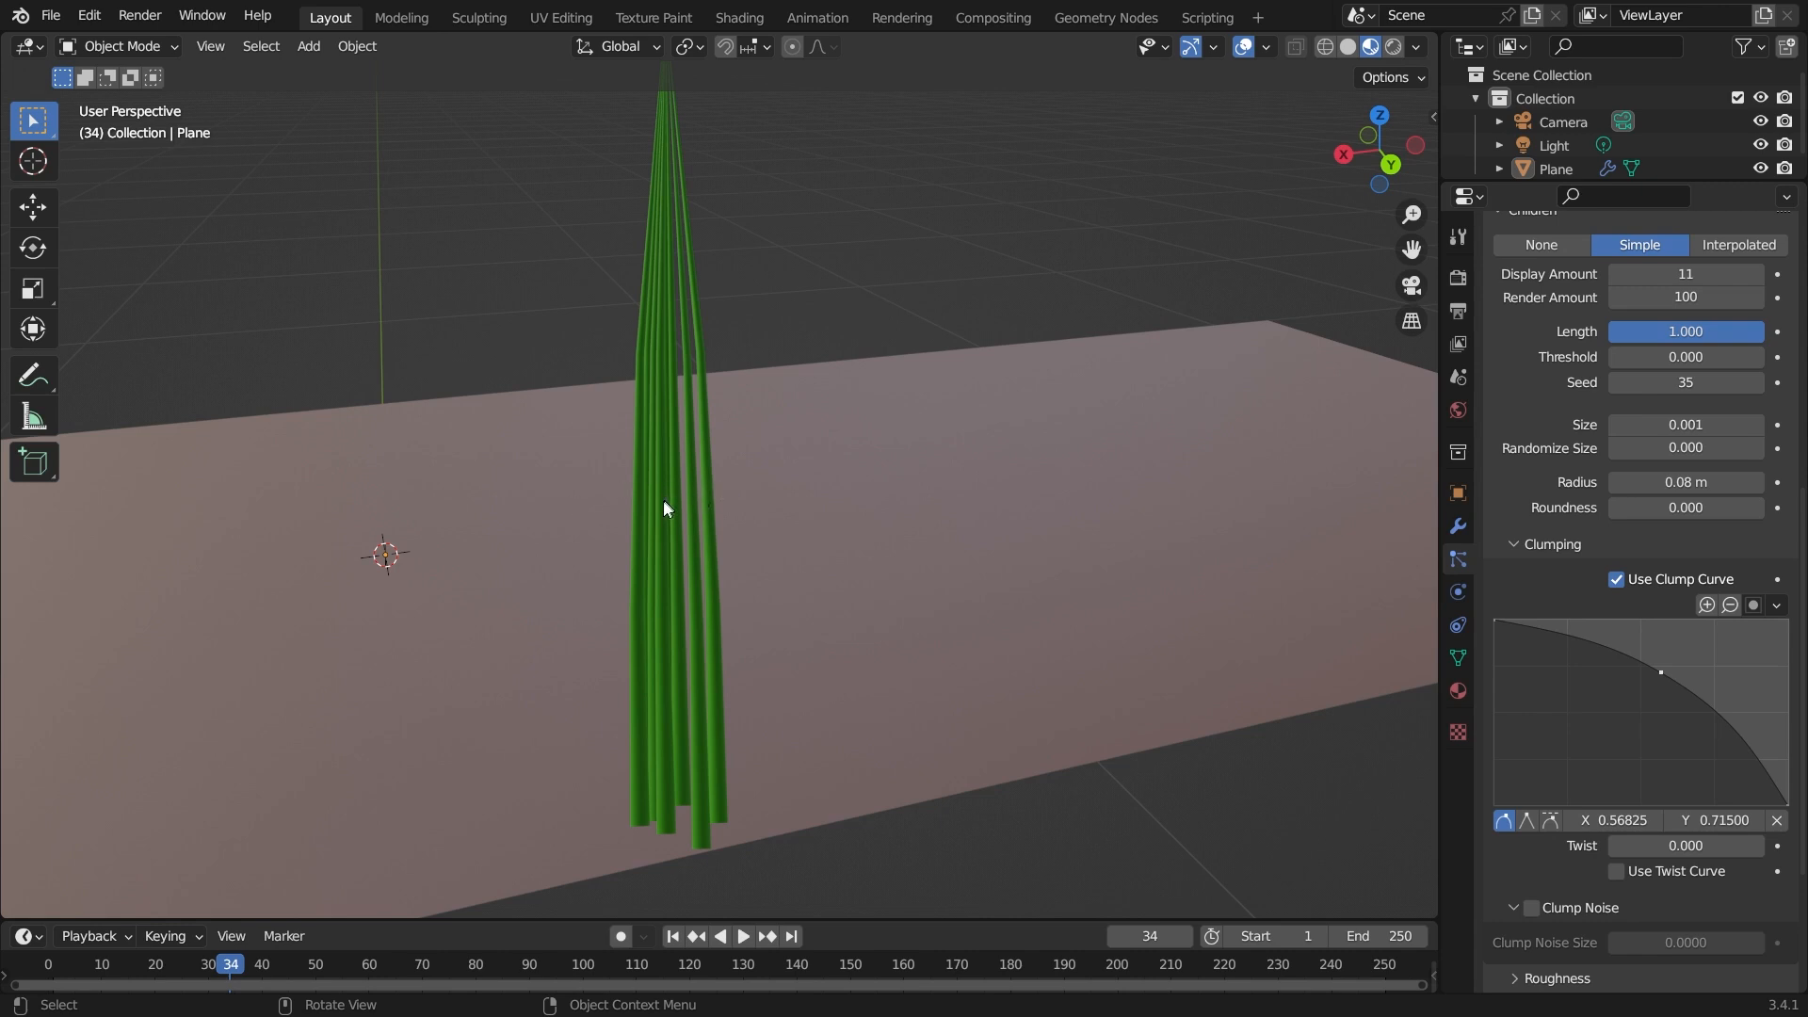
{"action": "left_click_drag", "start_coordinate": [1661, 670], "coordinate": [1605, 757]}
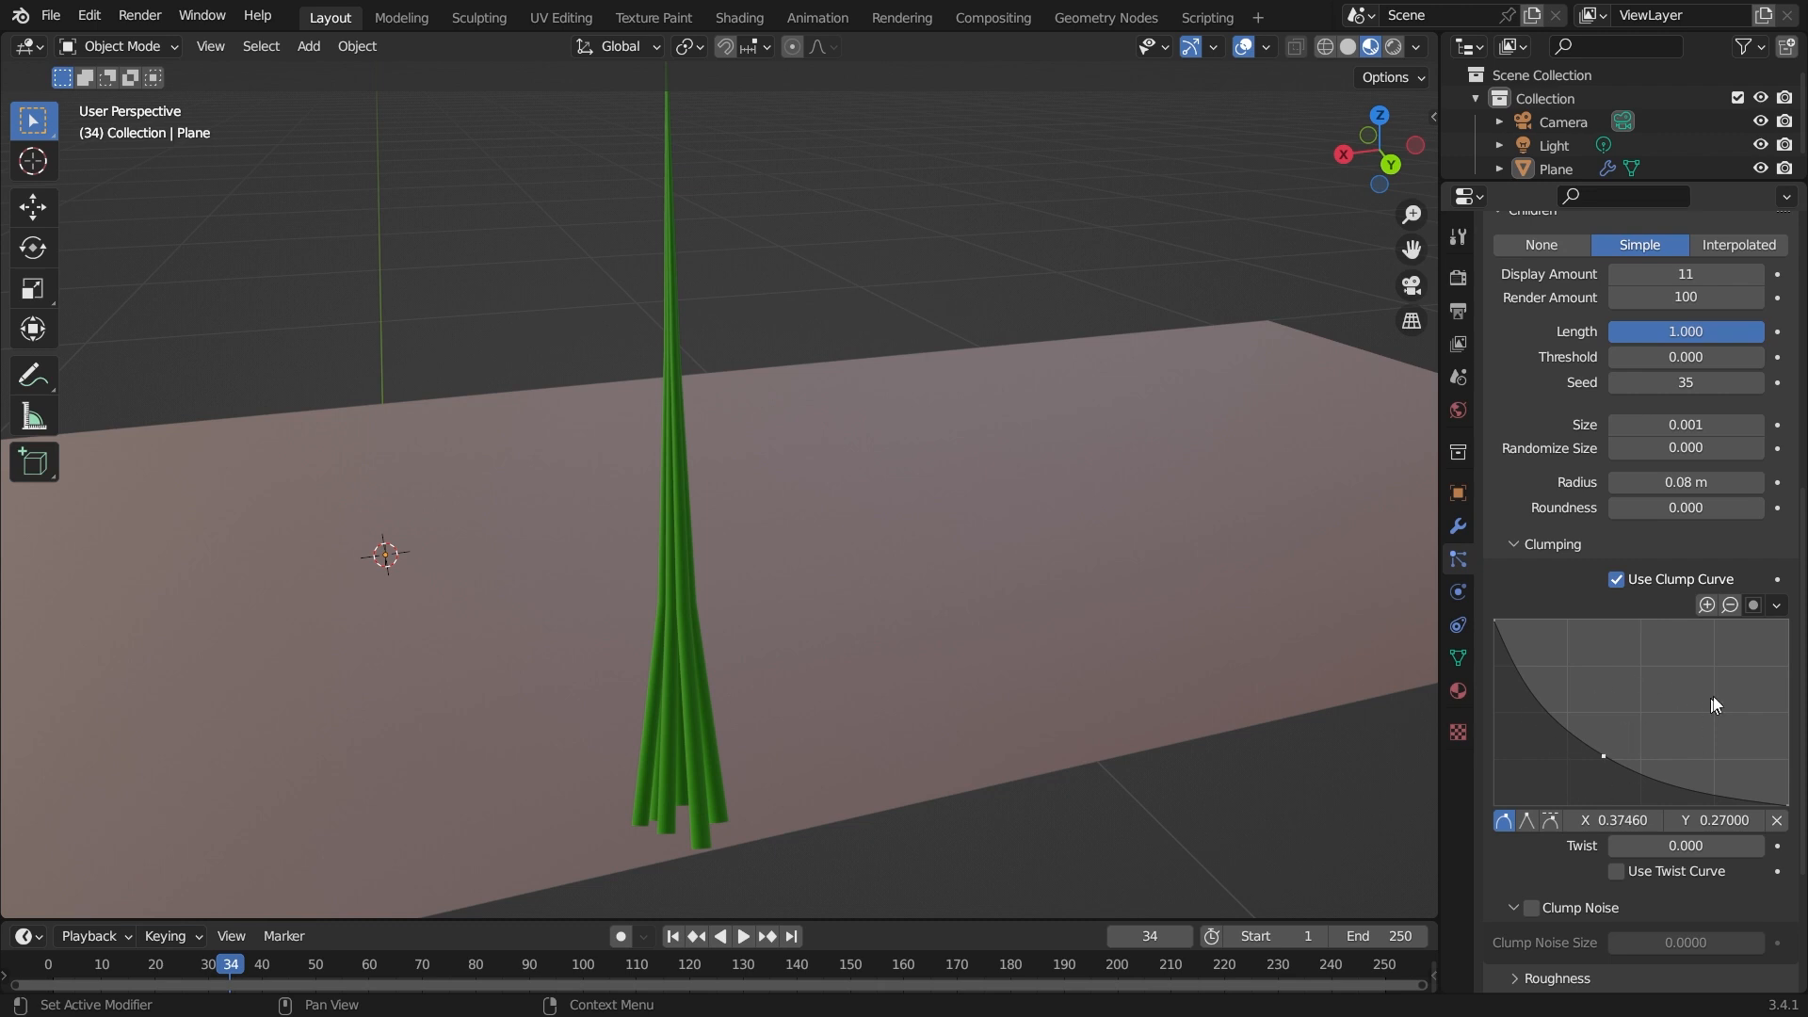
{"action": "left_click", "coordinate": [1777, 606]}
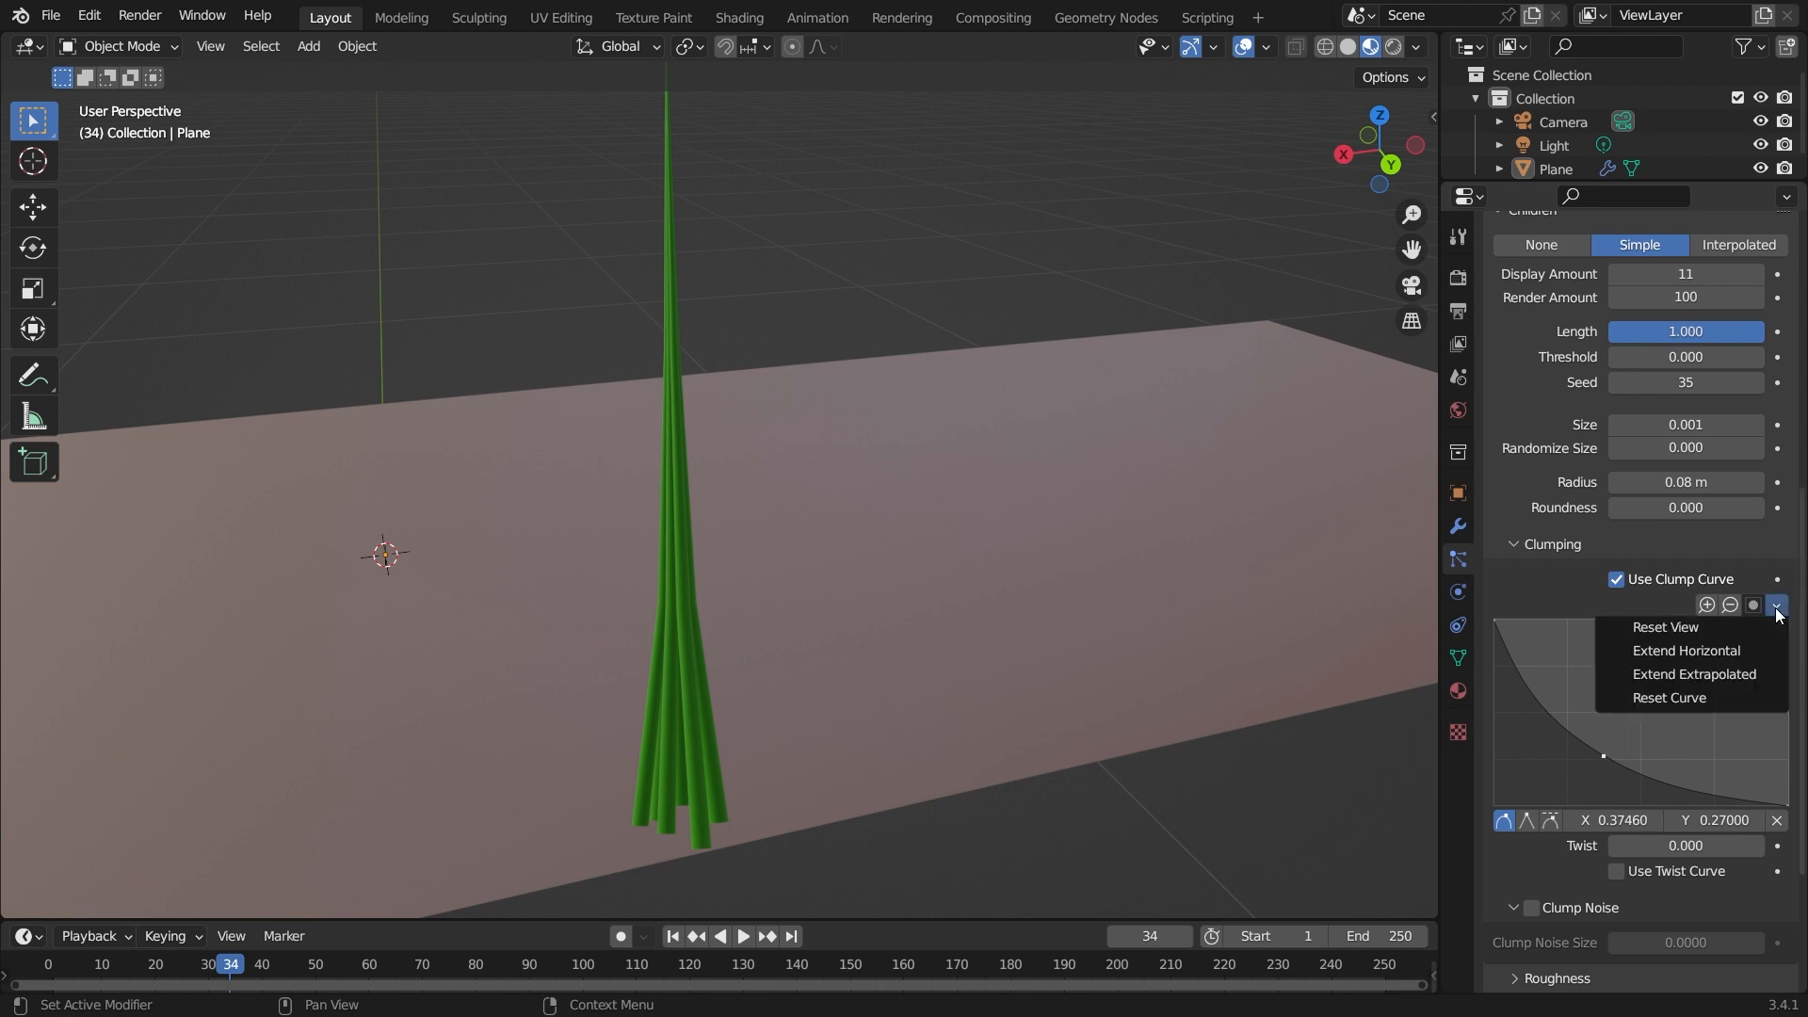
{"action": "left_click", "coordinate": [1727, 700]}
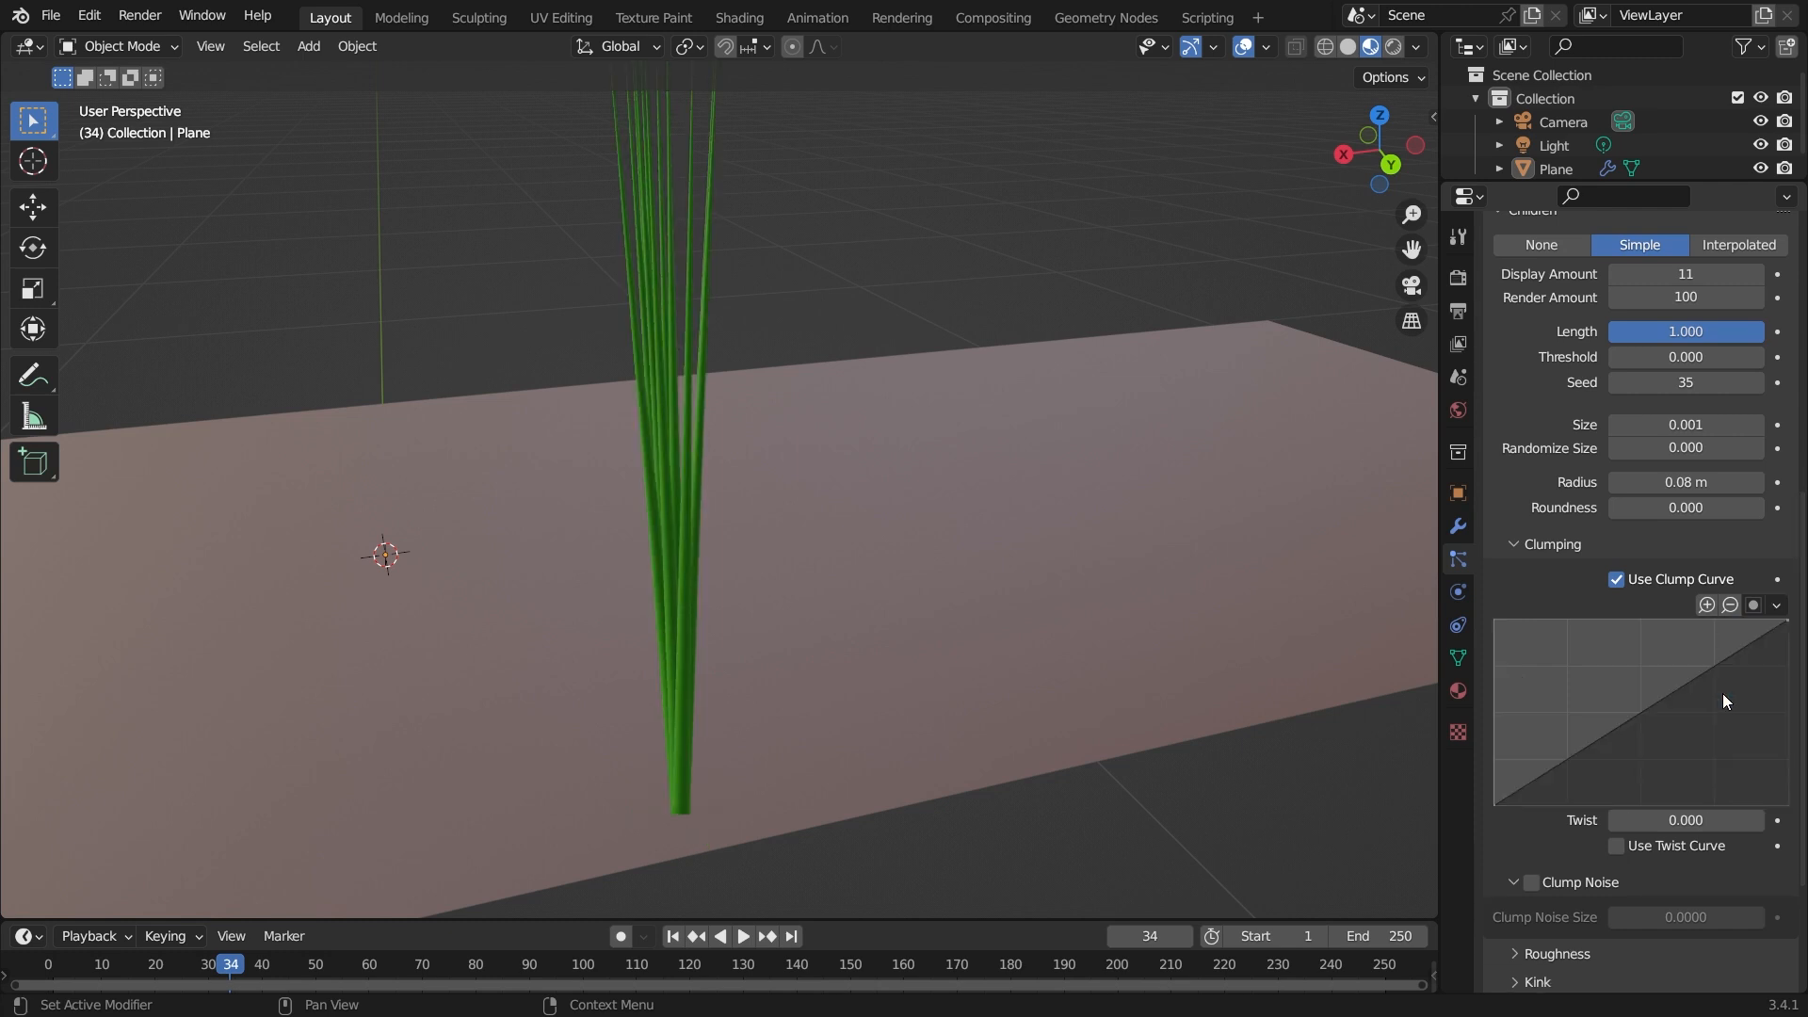
Raise the clump curve's start point to Y 1, then return it to Y 0.
{"action": "middle_click_drag", "start_coordinate": [601, 588], "coordinate": [833, 661]}
{"action": "scroll", "coordinate": [1422, 895], "scroll_direction": "up", "scroll_amount": 3}
{"action": "left_click_drag", "start_coordinate": [1495, 803], "coordinate": [1494, 618]}
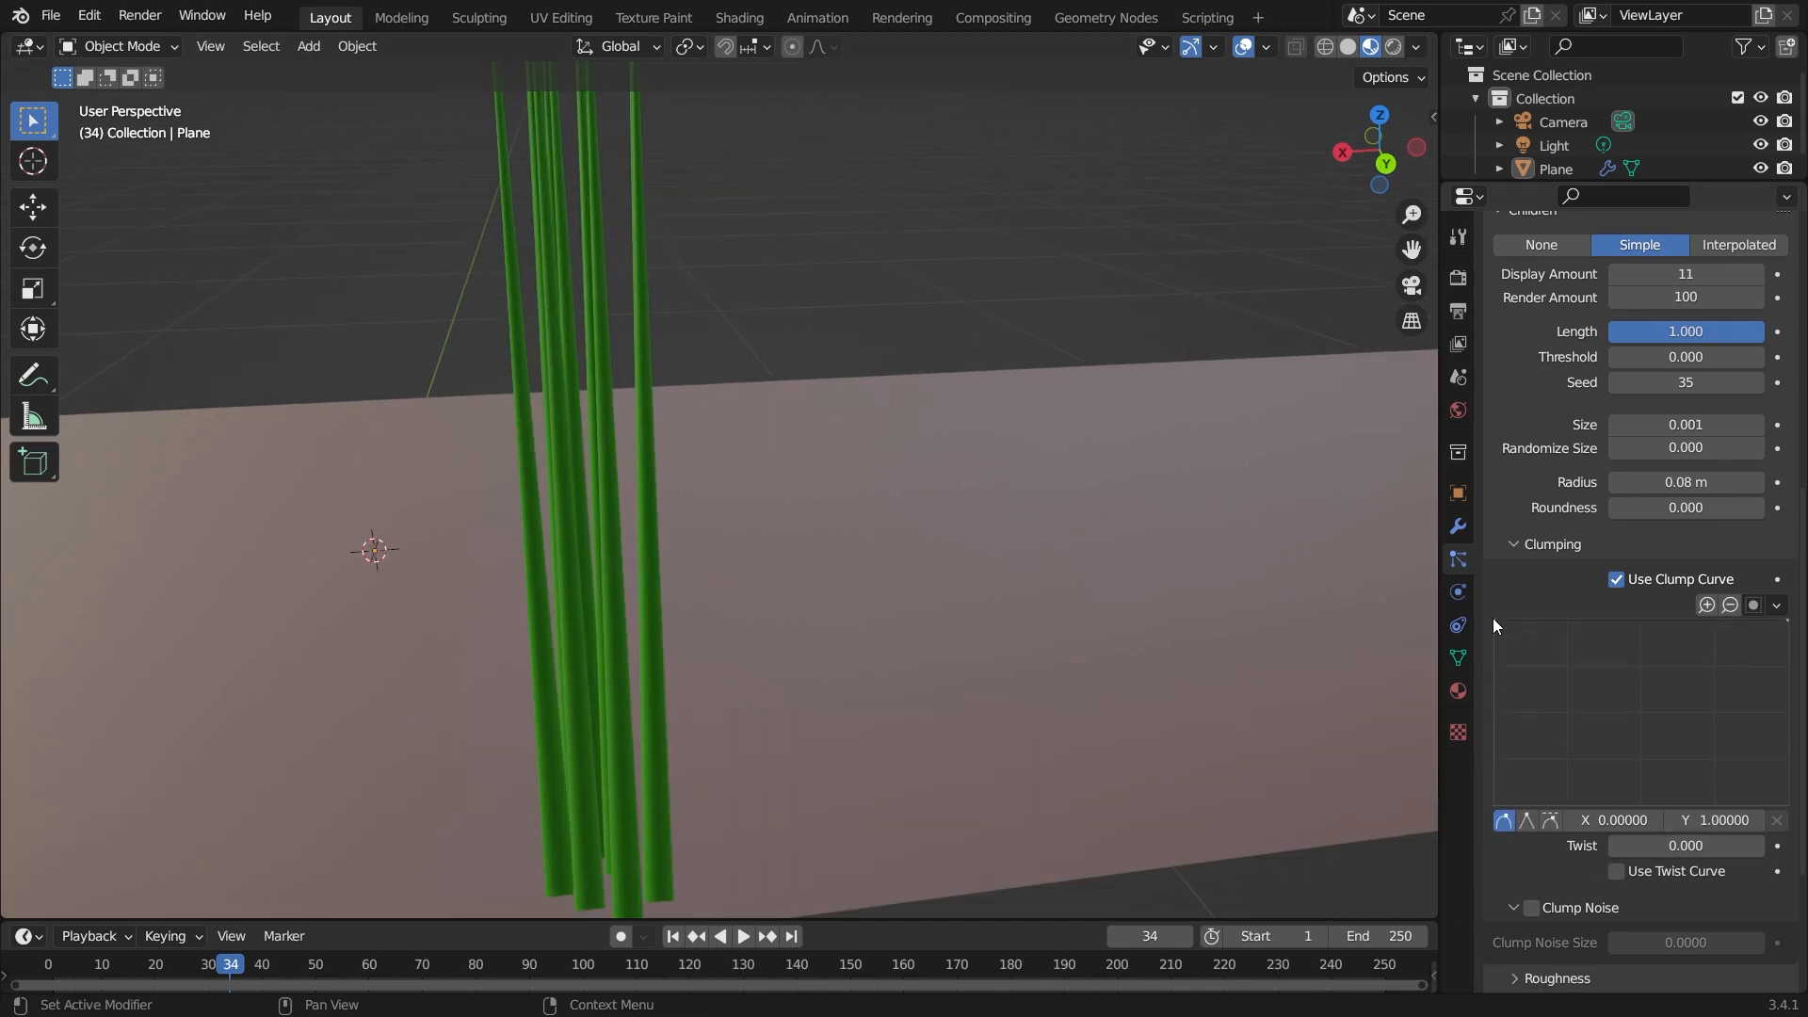
{"action": "scroll", "coordinate": [946, 682], "scroll_direction": "down", "scroll_amount": 3}
{"action": "middle_click_drag", "start_coordinate": [706, 626], "coordinate": [664, 648]}
{"action": "left_click_drag", "start_coordinate": [1496, 619], "coordinate": [1495, 803]}
Add a clump curve point pulled down to about X 0.61, Y 0.37.
{"action": "scroll", "coordinate": [831, 617], "scroll_direction": "up", "scroll_amount": 1}
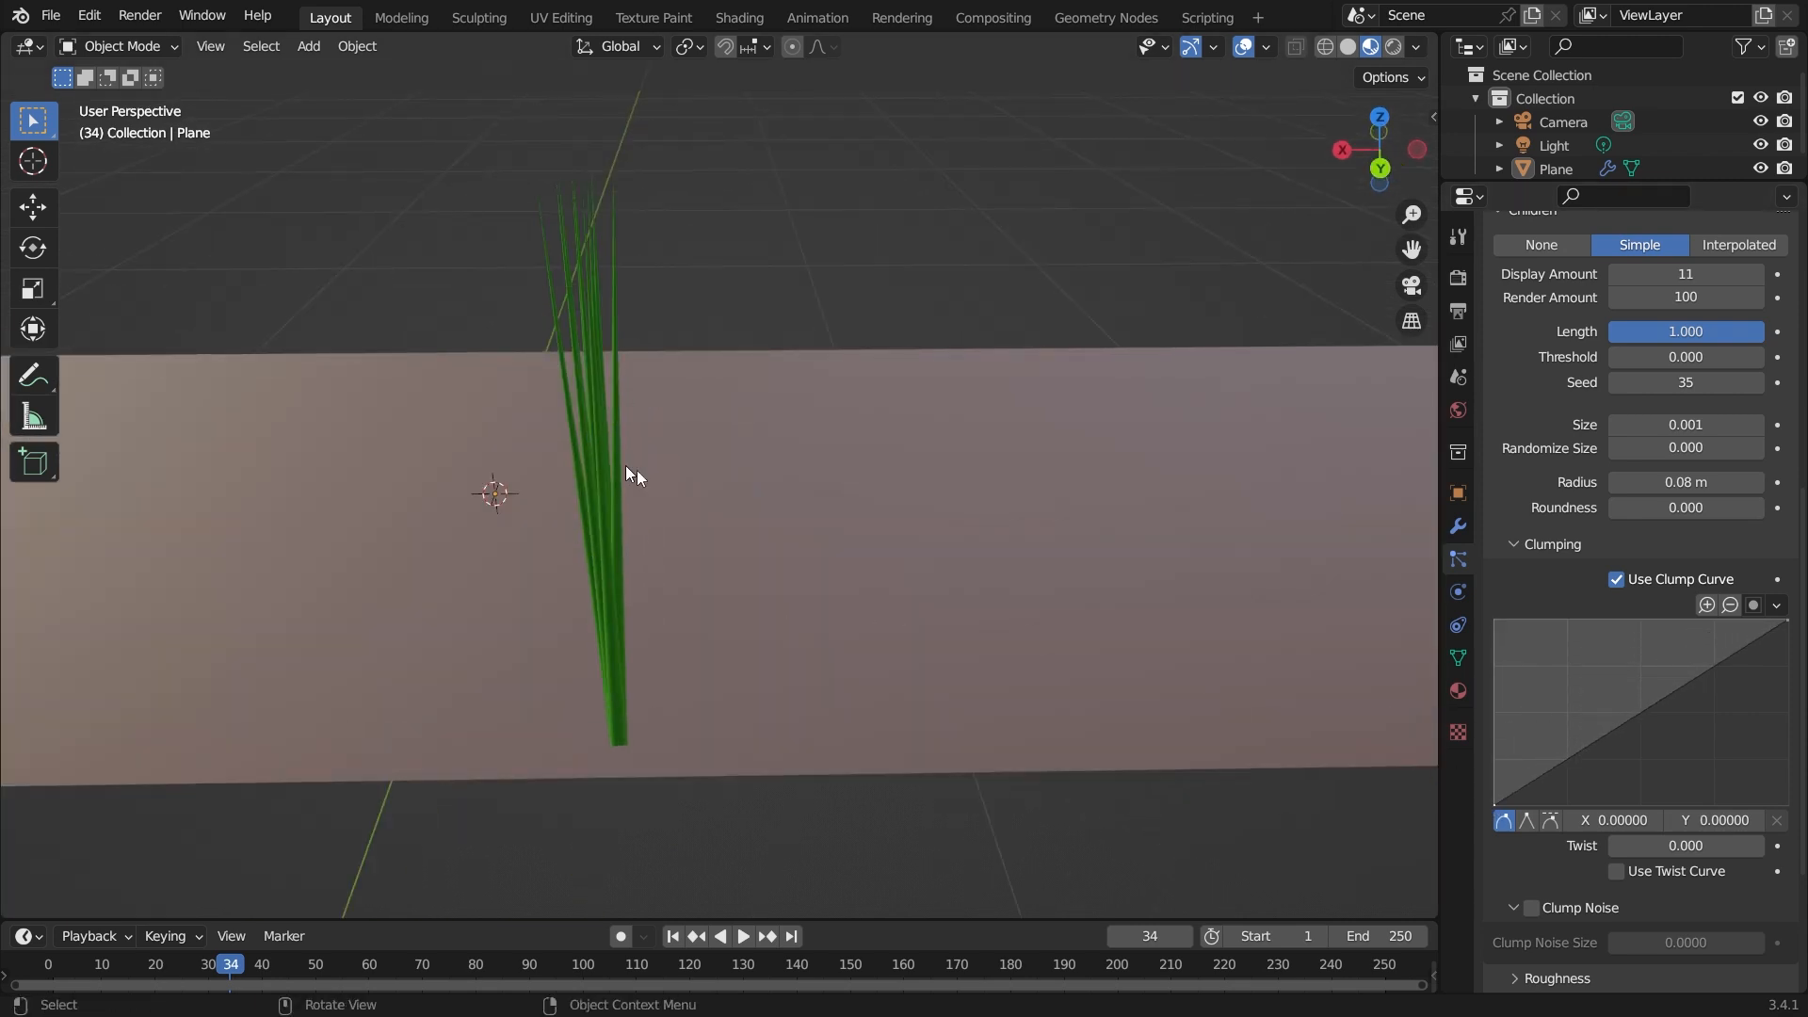
{"action": "left_click_drag", "start_coordinate": [1669, 697], "coordinate": [1675, 742]}
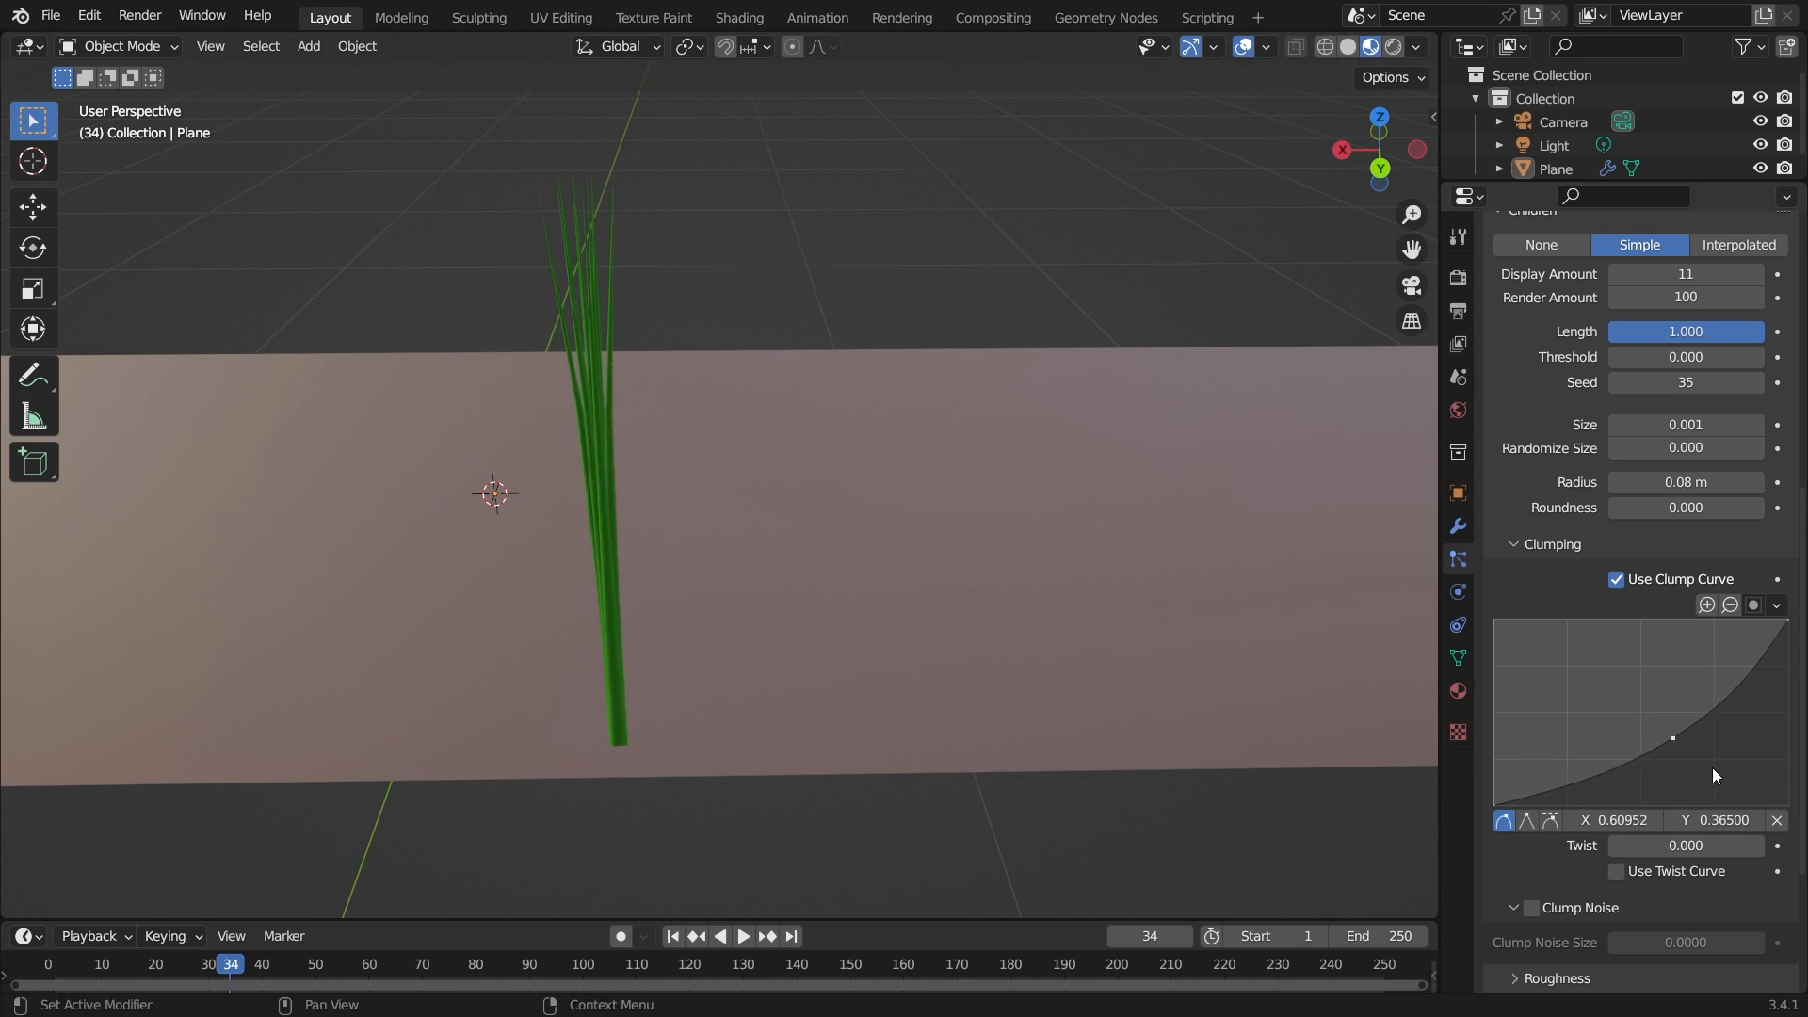
Reshape the clump curve by moving its middle point to about X 0.40, Y 0.62.
{"action": "left_click_drag", "start_coordinate": [1671, 733], "coordinate": [1552, 680]}
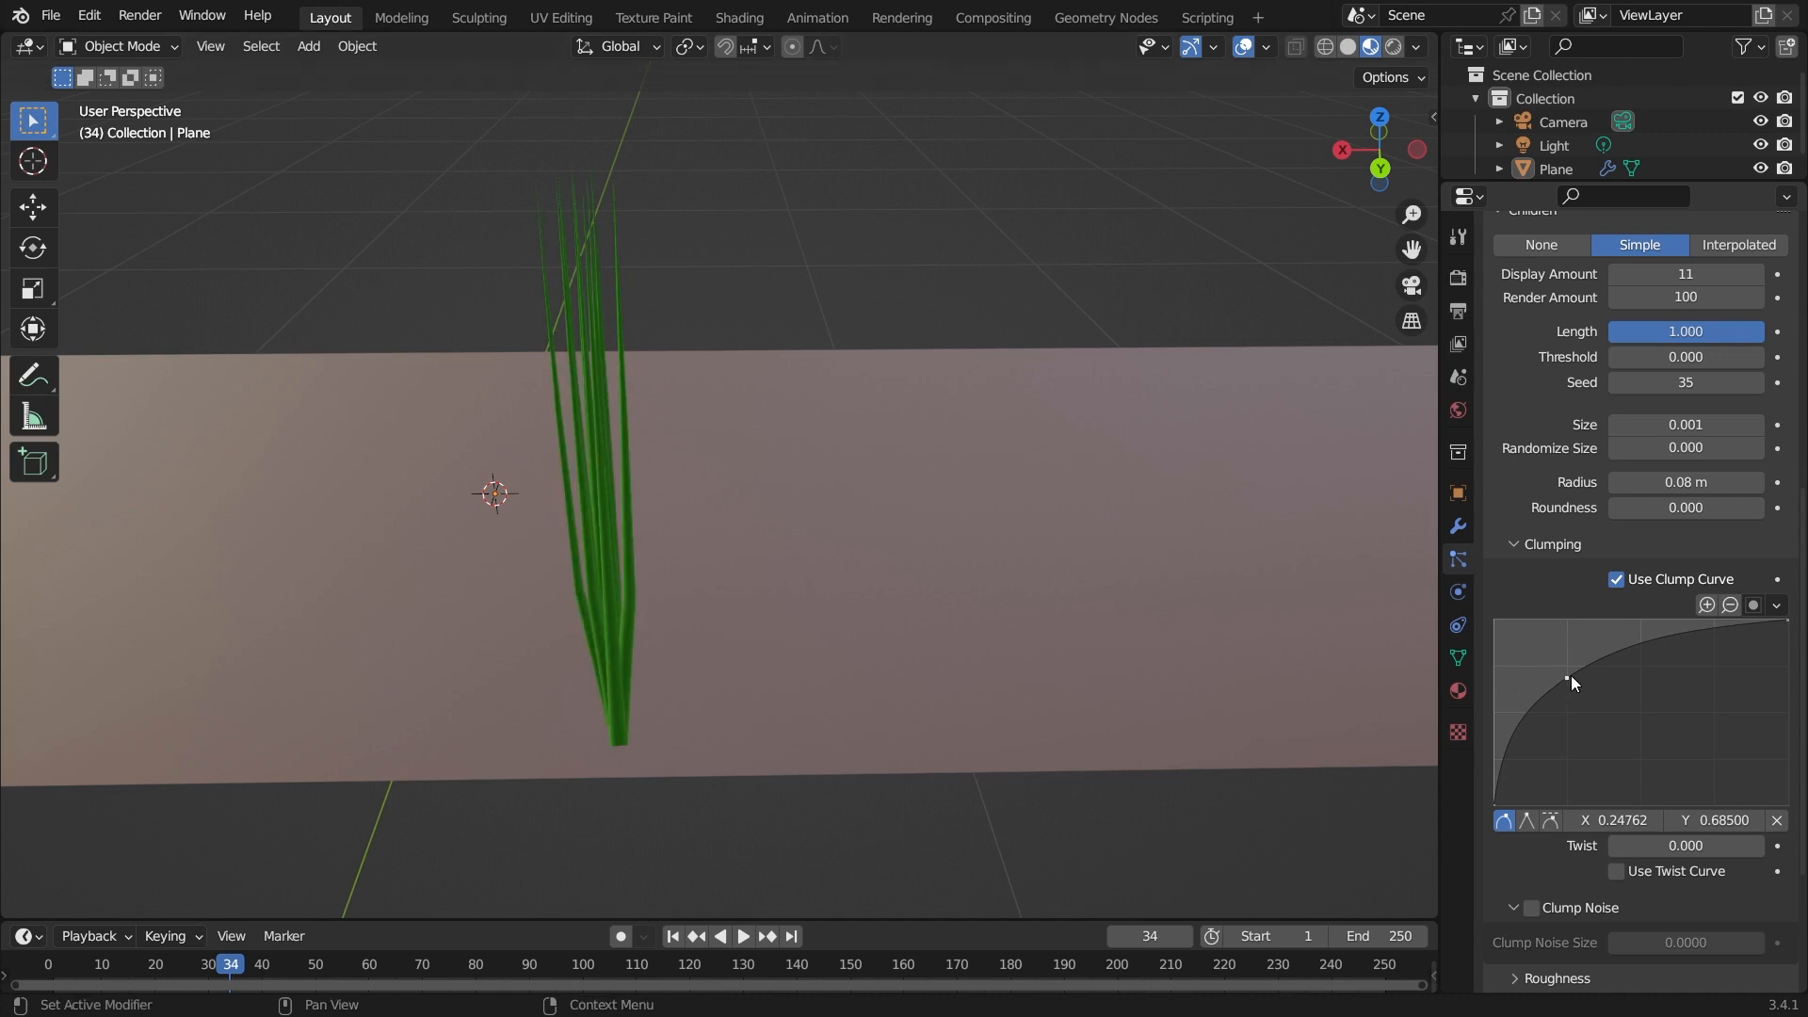
{"action": "left_click_drag", "start_coordinate": [1567, 676], "coordinate": [1612, 690]}
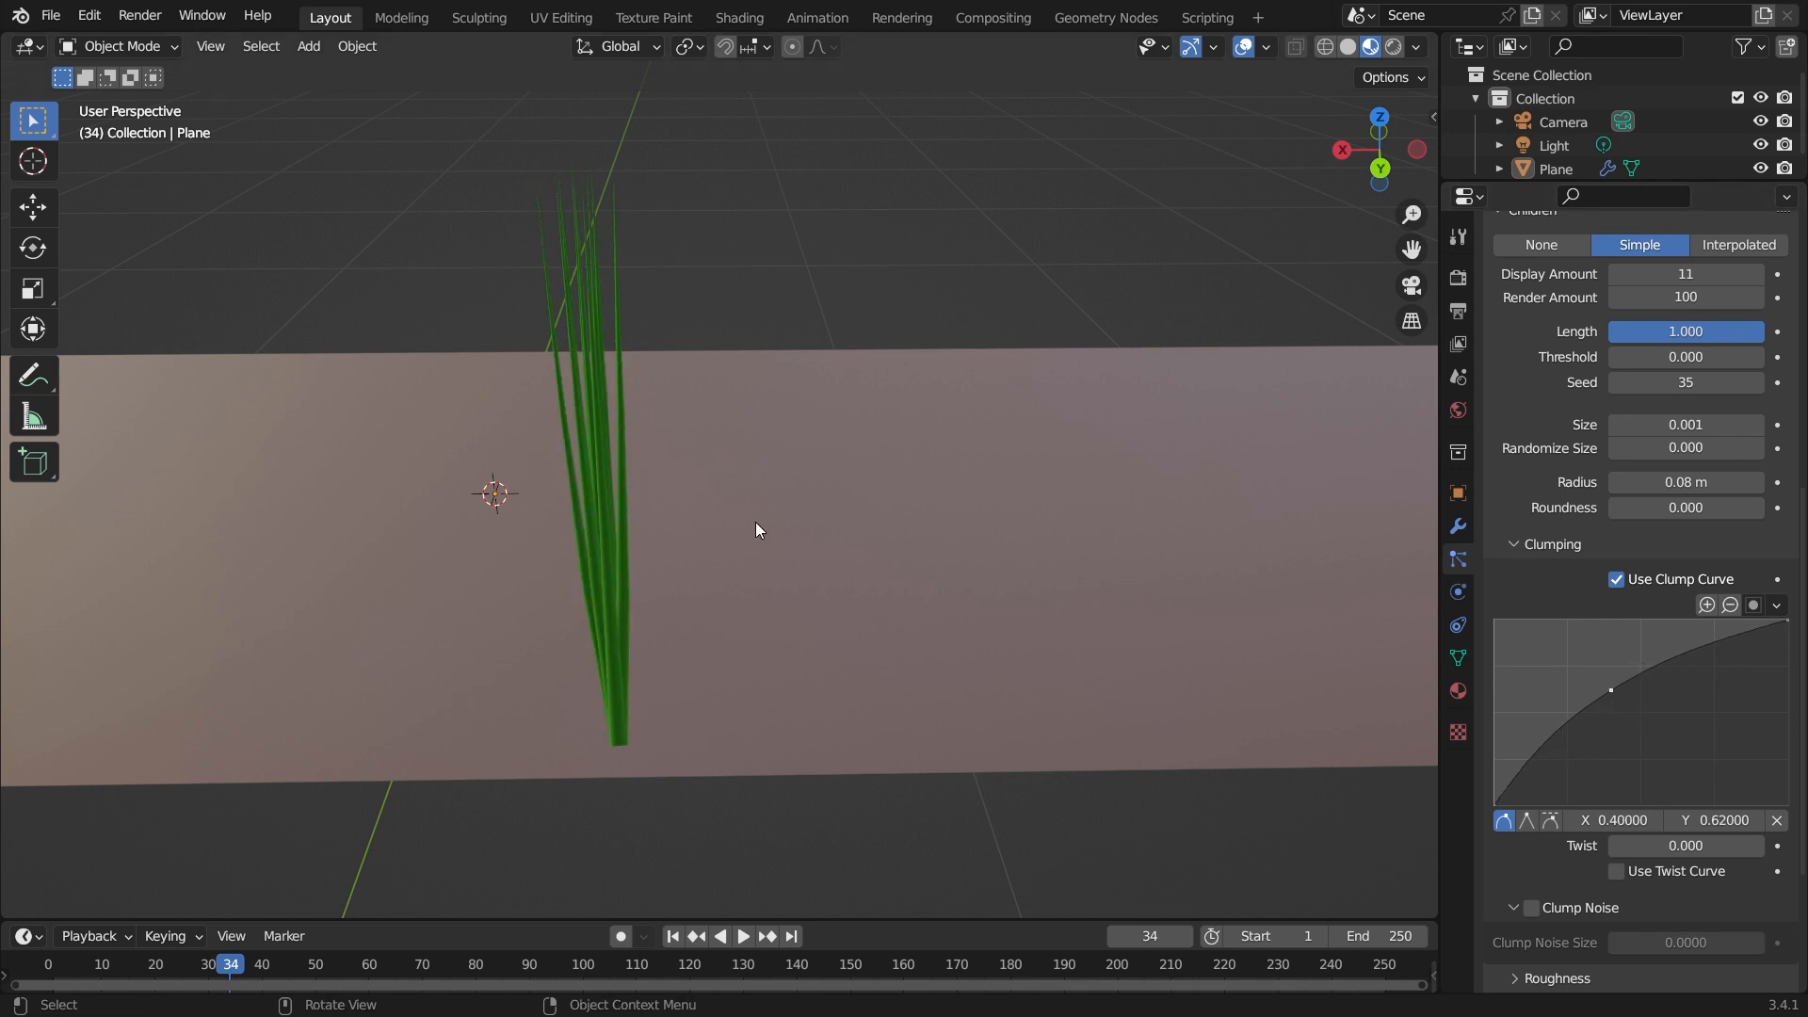
{"action": "middle_click_drag", "start_coordinate": [755, 529], "coordinate": [895, 537]}
Set the Twist to -0.010 with the clump curve still enabled.
{"action": "left_click", "coordinate": [1617, 579]}
{"action": "left_click", "coordinate": [1617, 579]}
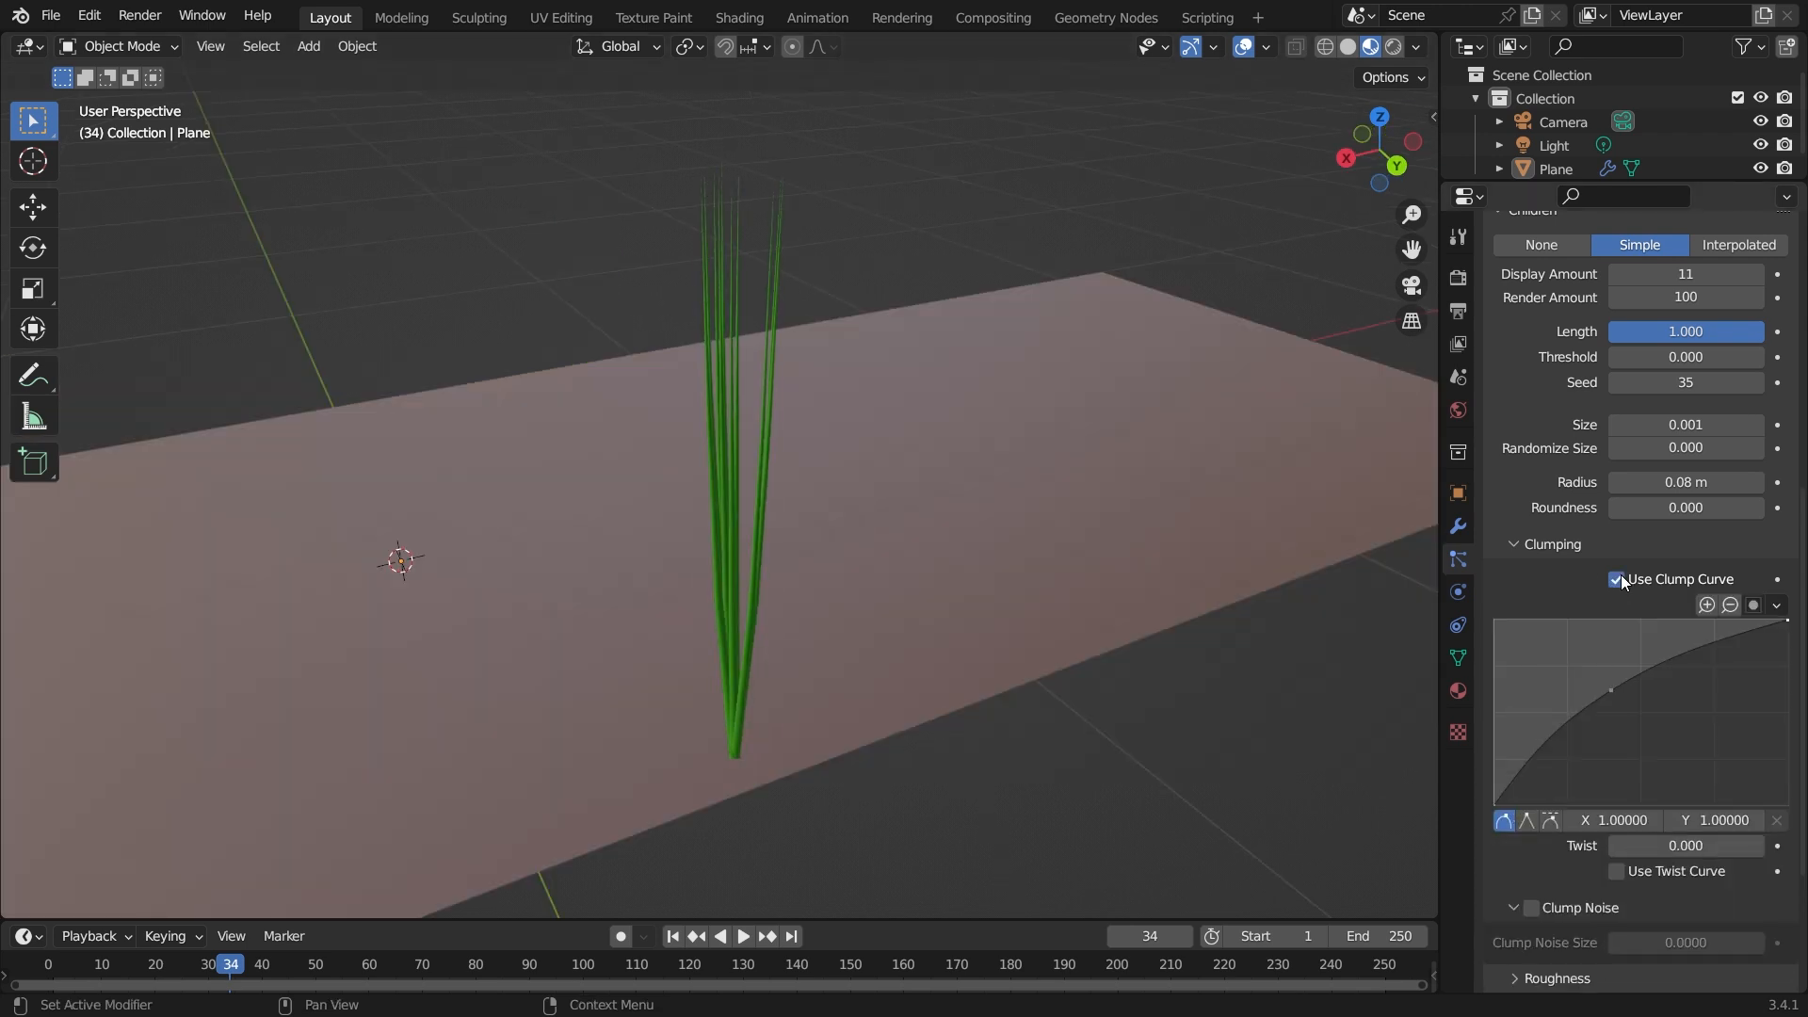
{"action": "scroll", "coordinate": [1575, 862], "scroll_direction": "down", "scroll_amount": 1}
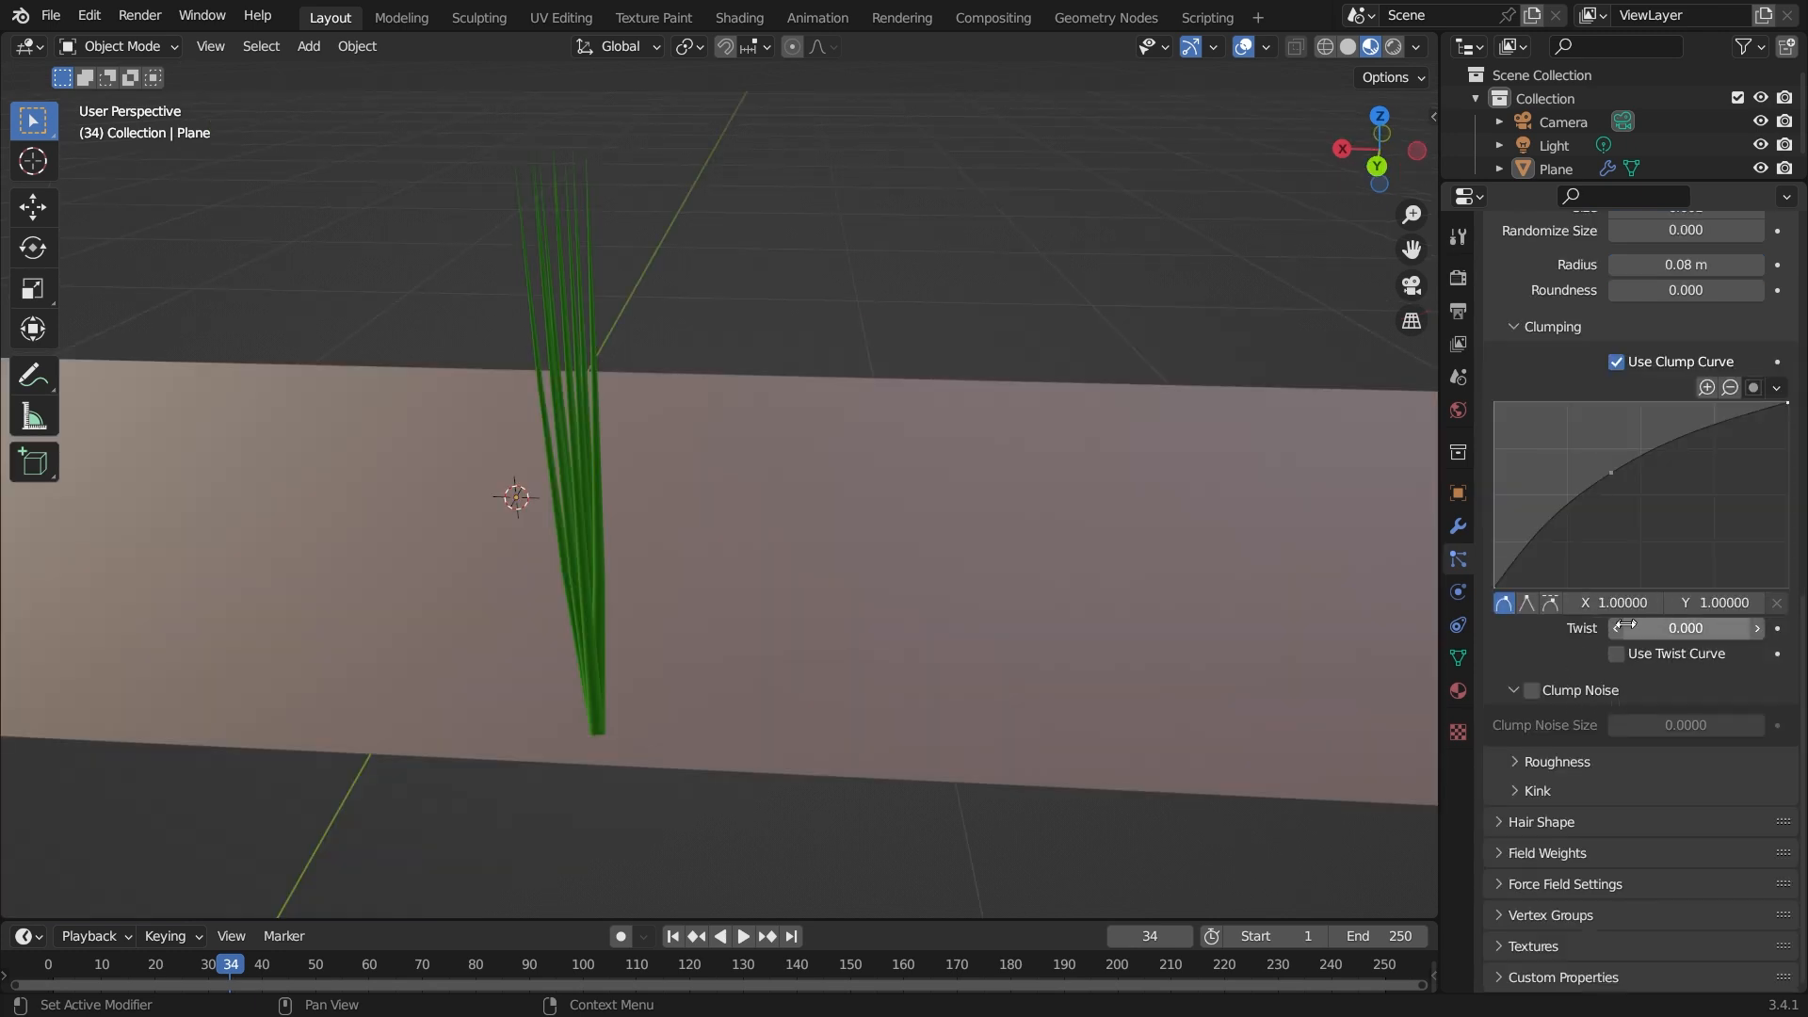
{"action": "mouse_move", "coordinate": [1665, 627]}
{"action": "left_mouse_down"}
{"action": "mouse_move", "coordinate": [1782, 627]}
{"action": "mouse_move", "coordinate": [1667, 627]}
{"action": "left_mouse_up"}
{"action": "left_click", "coordinate": [1517, 693]}
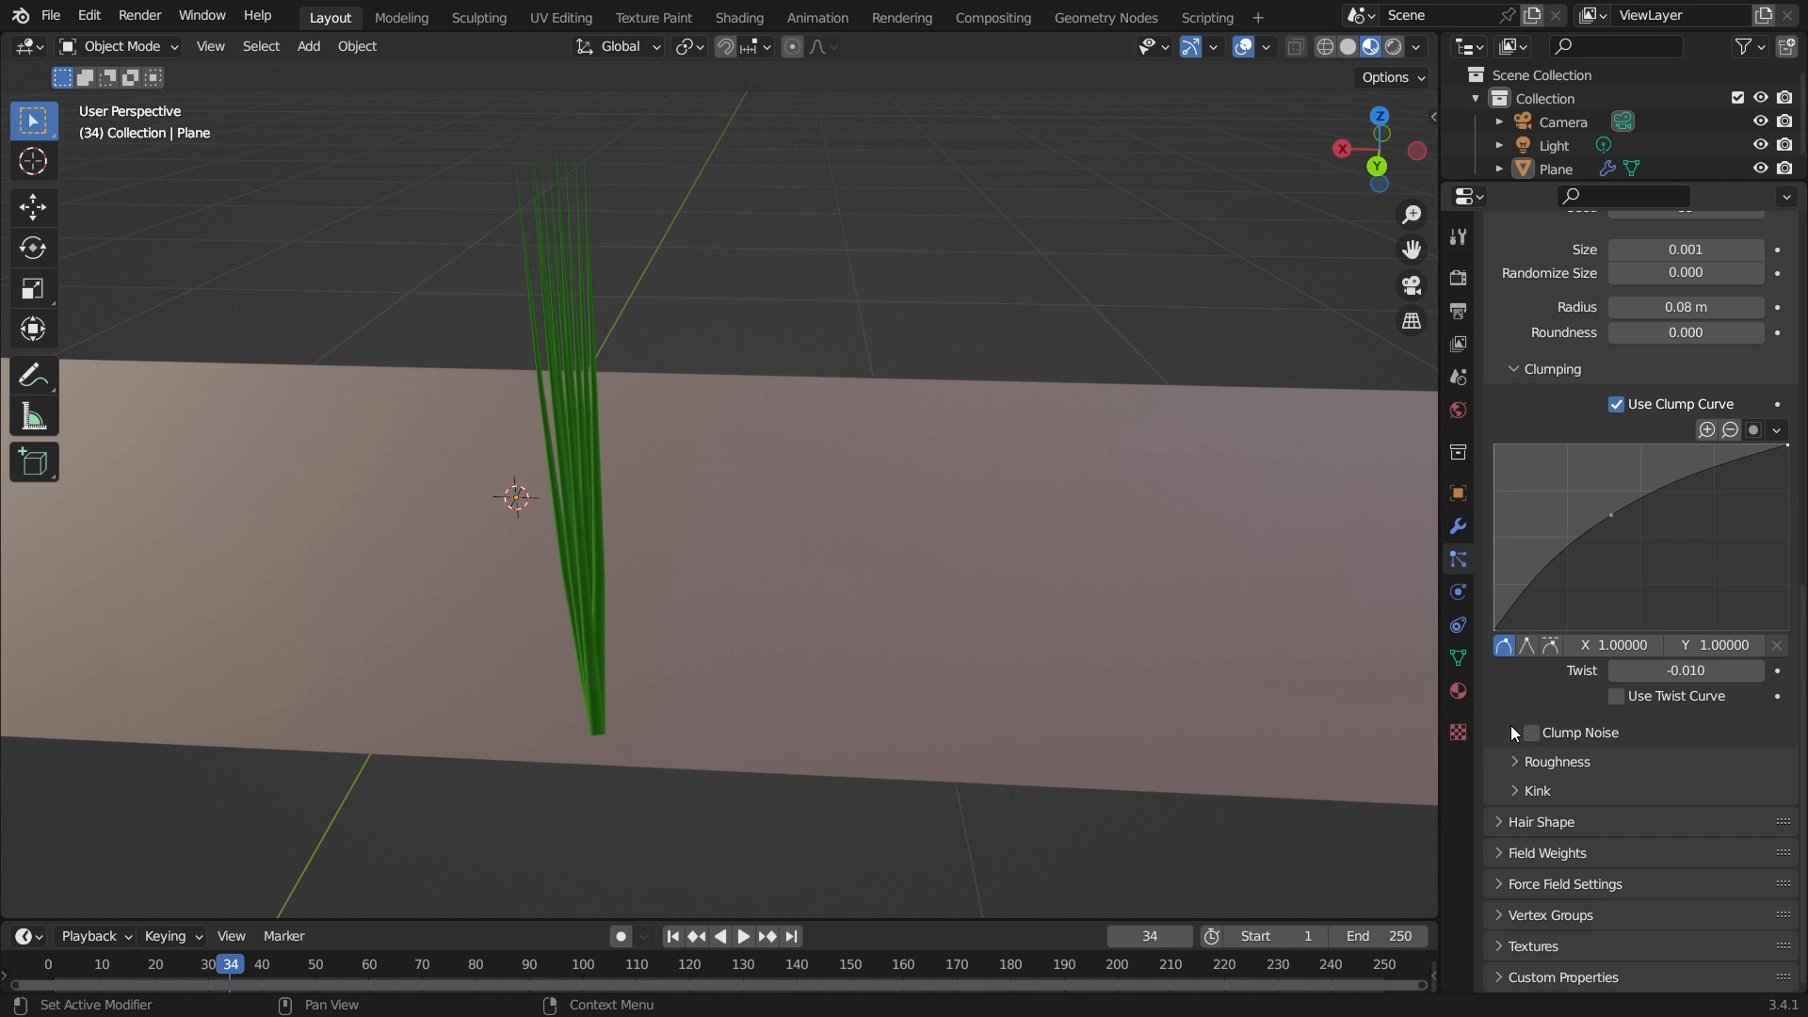
{"action": "left_click", "coordinate": [1513, 731]}
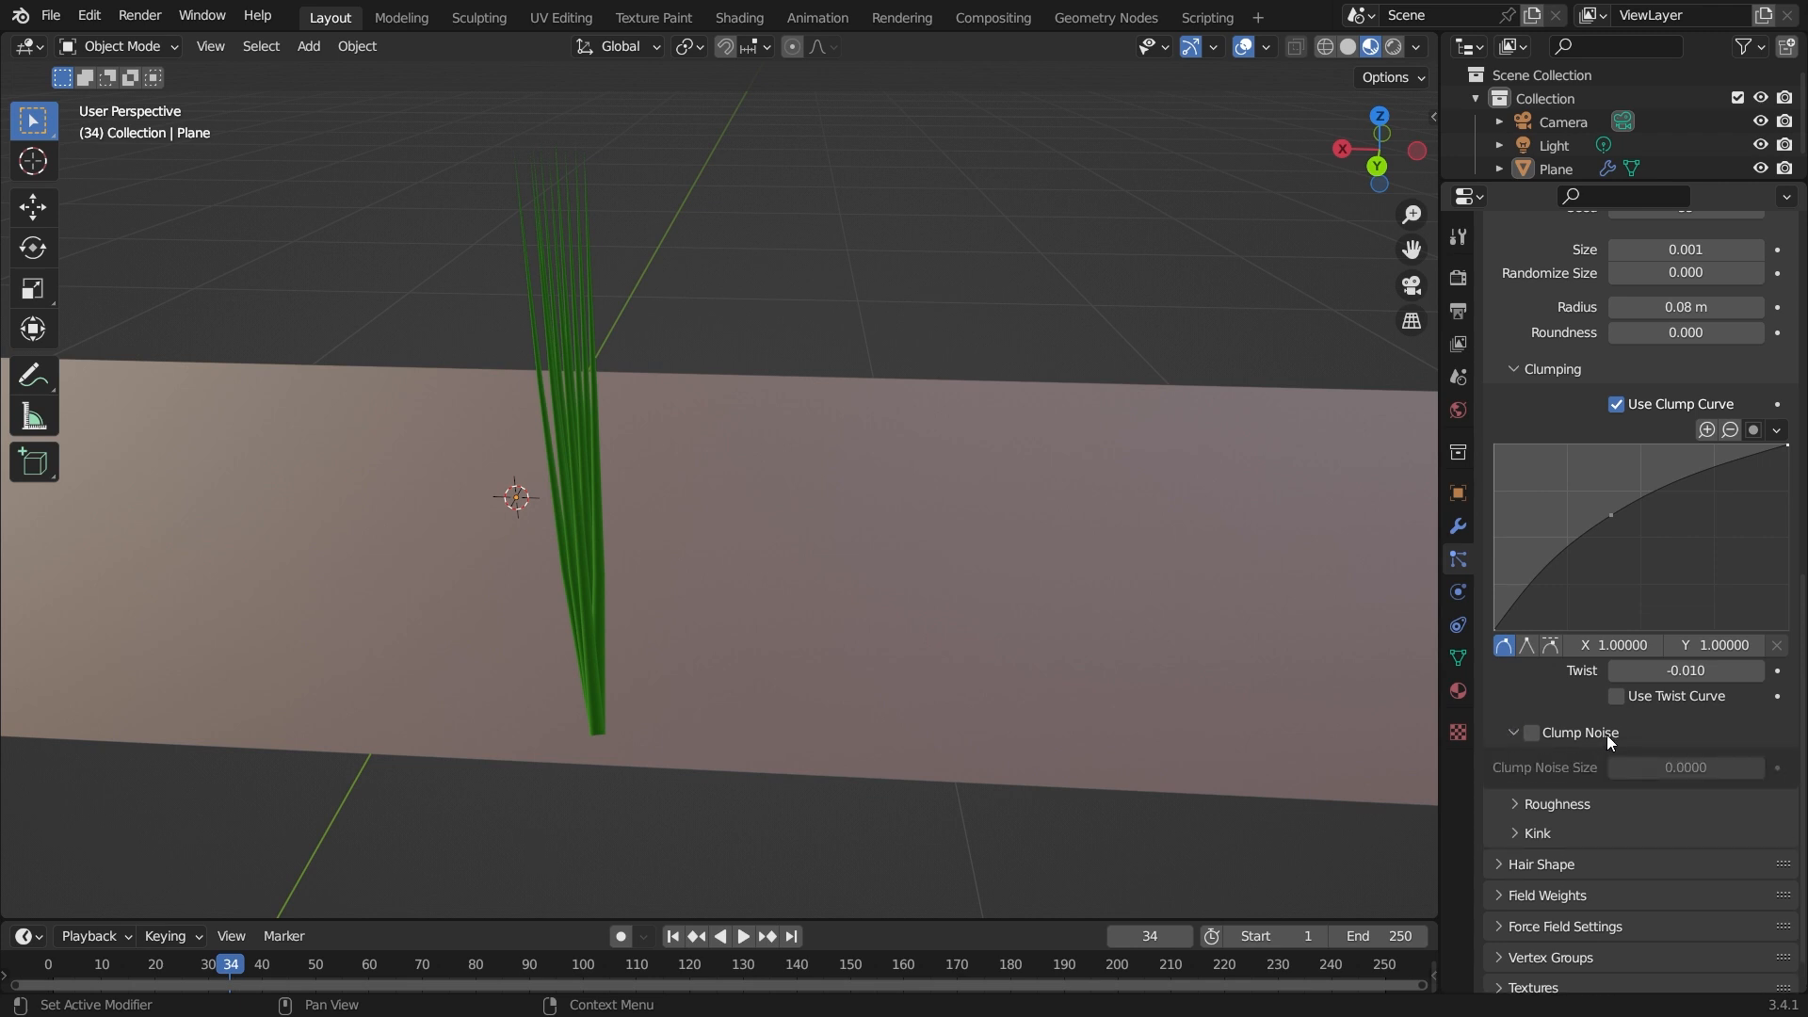
Disable Use Clump Curve and set Clump to -0.440, Shape to 0.678 and Twist to 0.950.
{"action": "left_click", "coordinate": [1622, 408]}
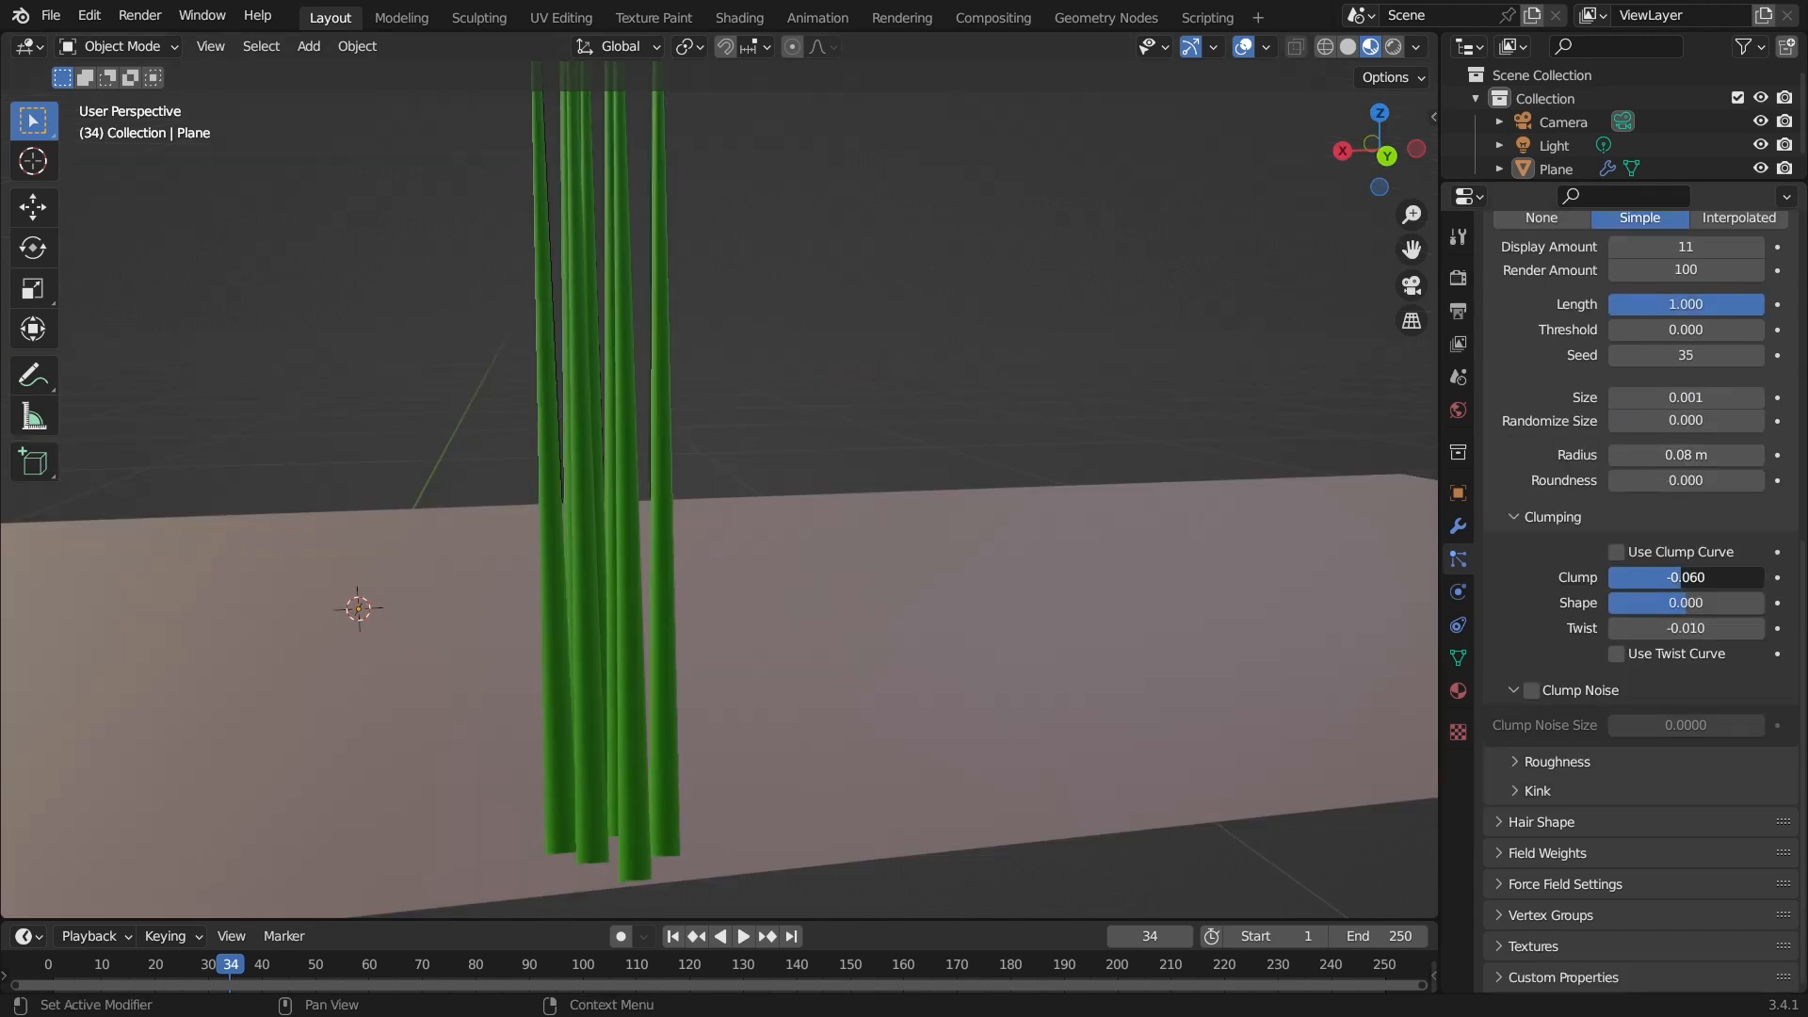
{"action": "mouse_move", "coordinate": [1682, 576]}
{"action": "left_mouse_down"}
{"action": "mouse_move", "coordinate": [1632, 576]}
{"action": "mouse_move", "coordinate": [1754, 576]}
{"action": "mouse_move", "coordinate": [1616, 576]}
{"action": "mouse_move", "coordinate": [1652, 576]}
{"action": "left_mouse_up"}
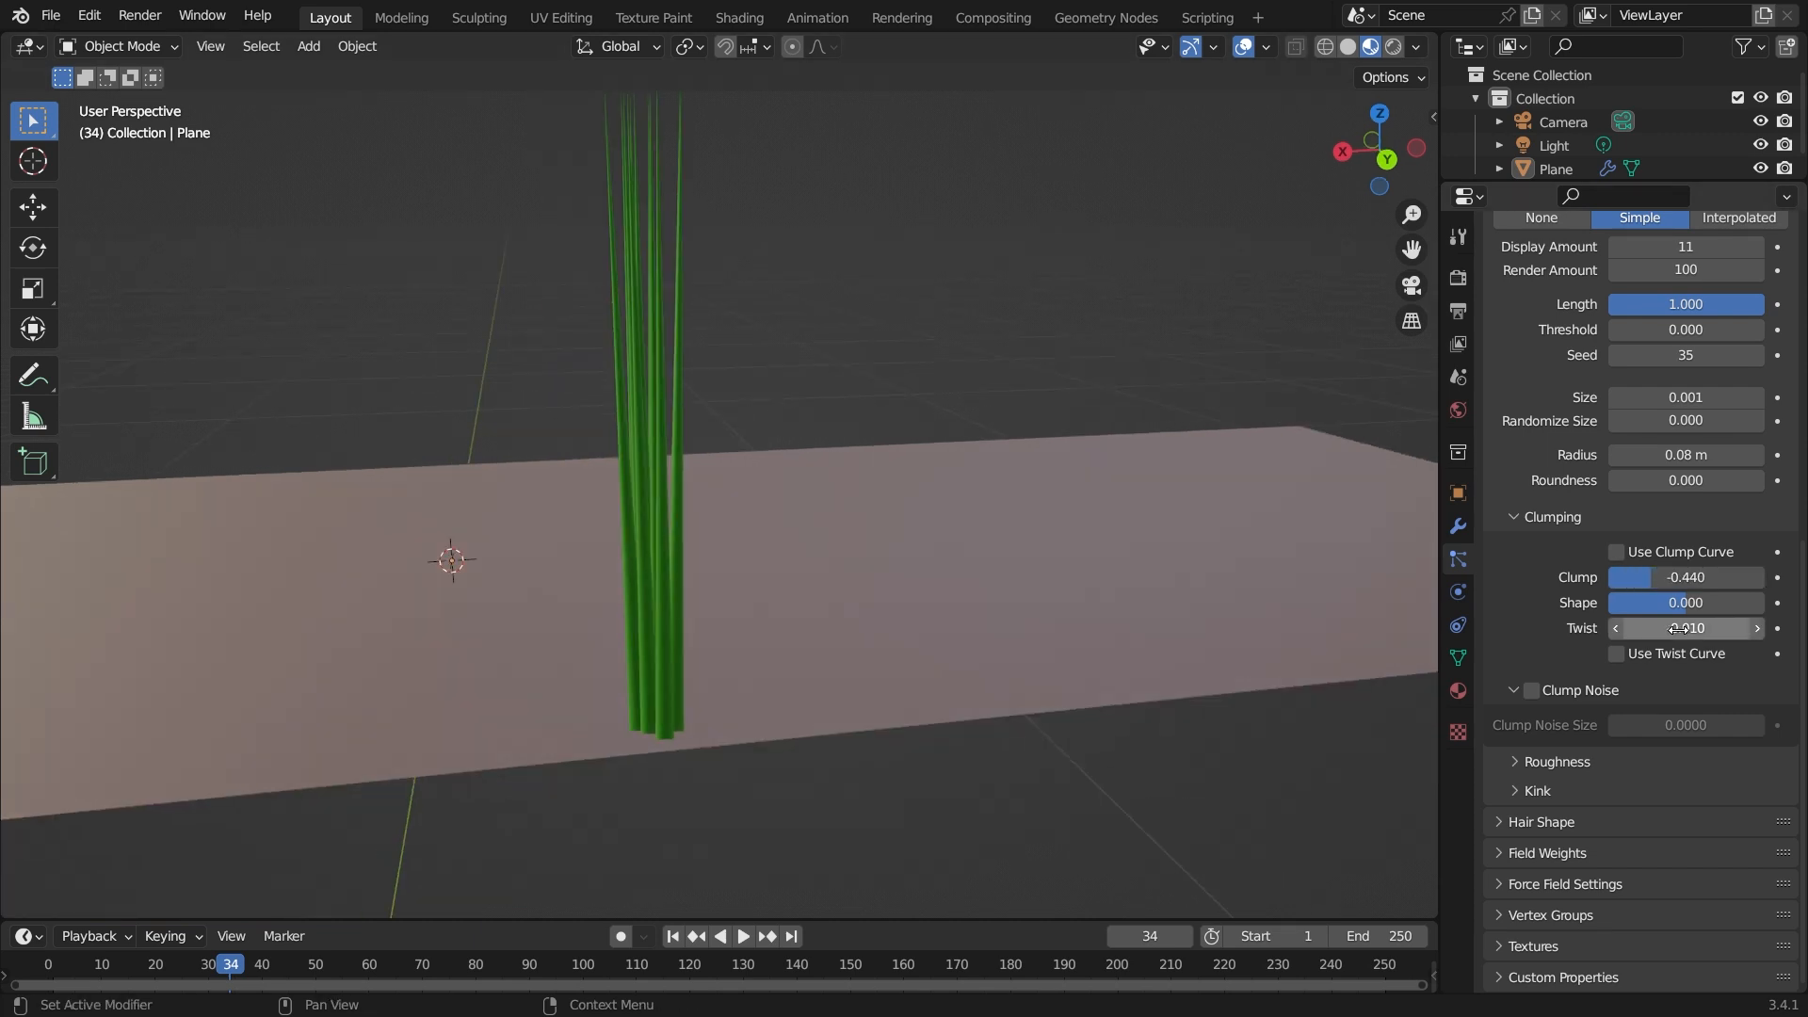
{"action": "left_click_drag", "start_coordinate": [1679, 628], "coordinate": [1740, 629]}
{"action": "left_click_drag", "start_coordinate": [1686, 602], "coordinate": [1739, 603]}
{"action": "middle_click_drag", "start_coordinate": [792, 782], "coordinate": [638, 765]}
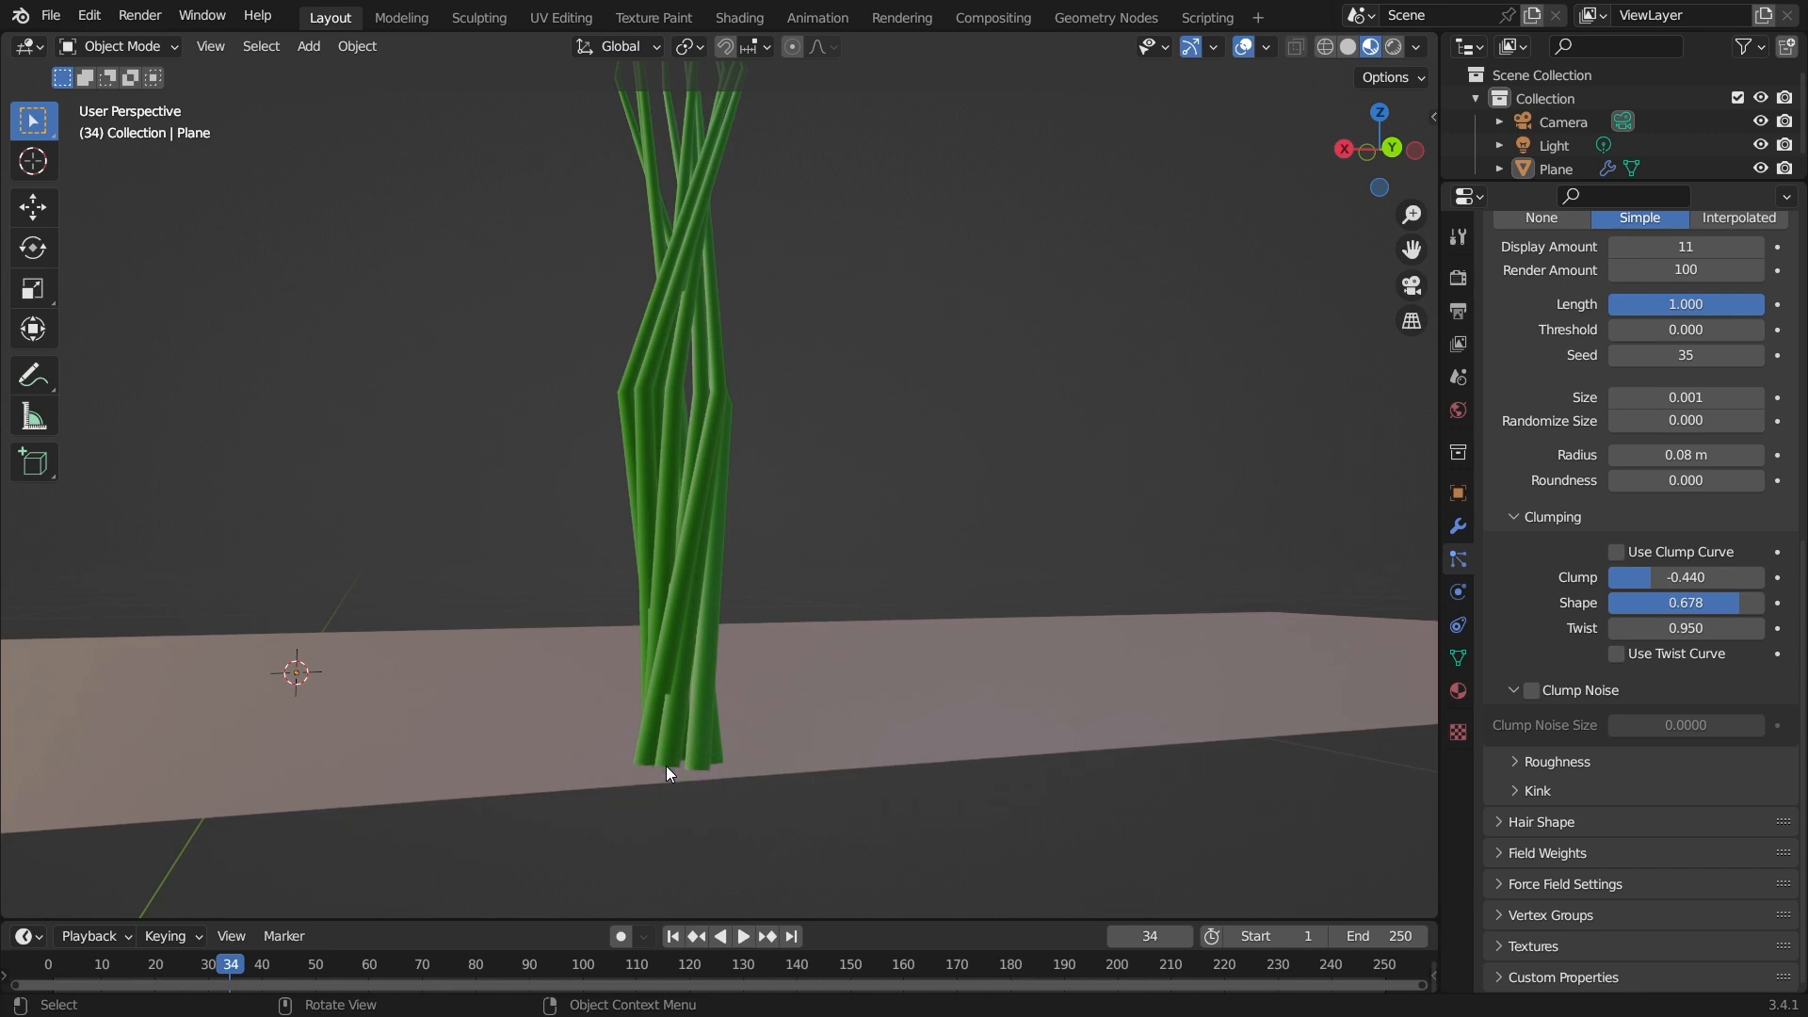
Enable Clump Noise and try adjusting the Clump Noise Size, cancelling the change.
{"action": "left_click", "coordinate": [1532, 690]}
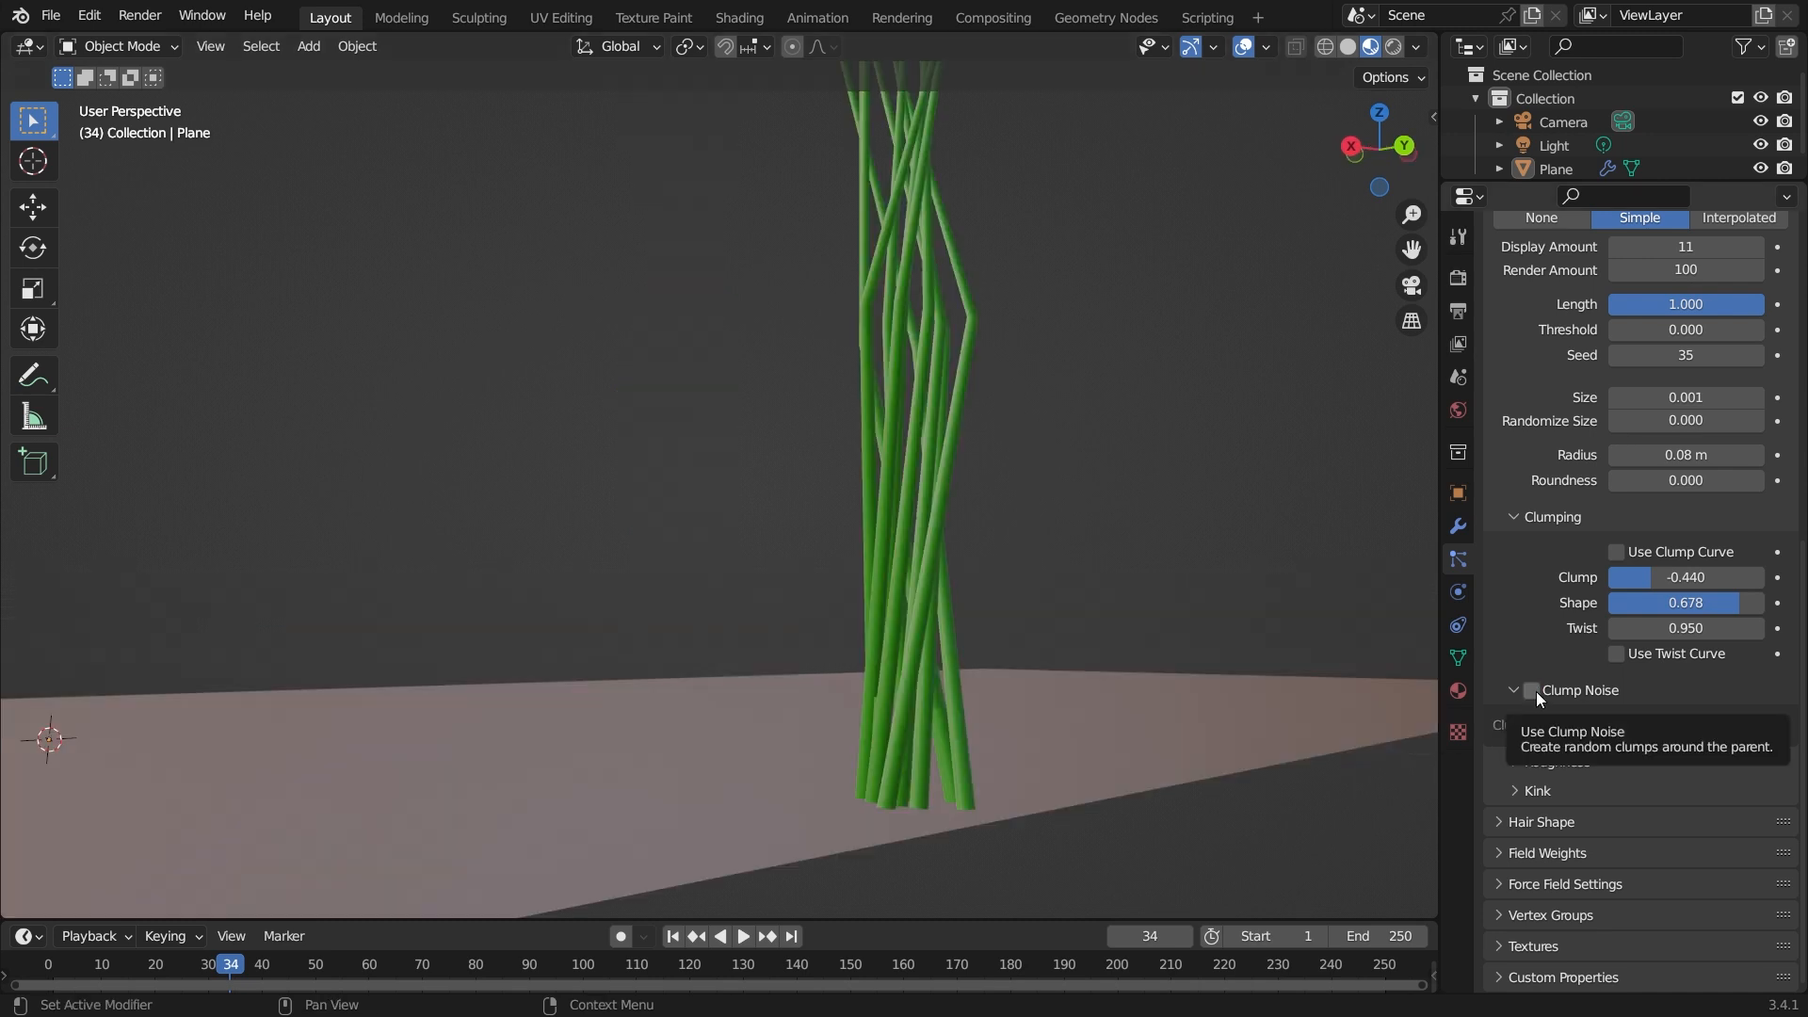
{"action": "left_click", "coordinate": [1535, 691]}
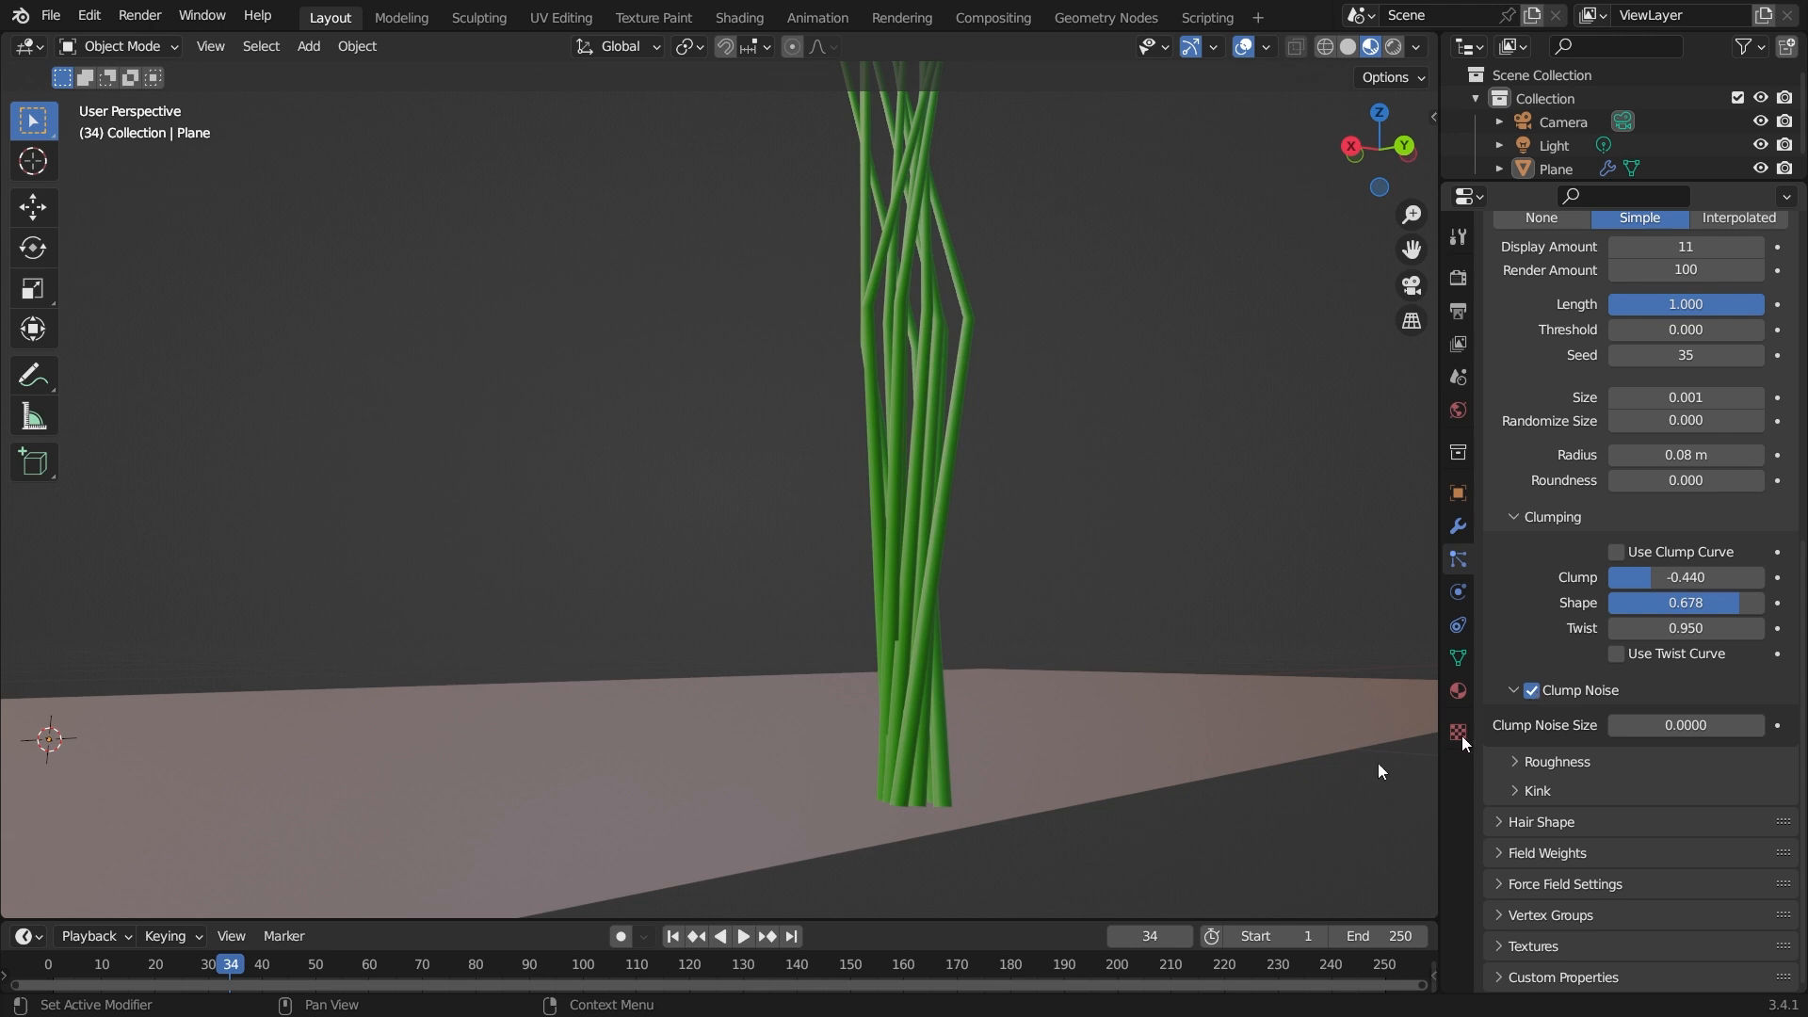
{"action": "middle_click_drag", "start_coordinate": [938, 827], "coordinate": [731, 839]}
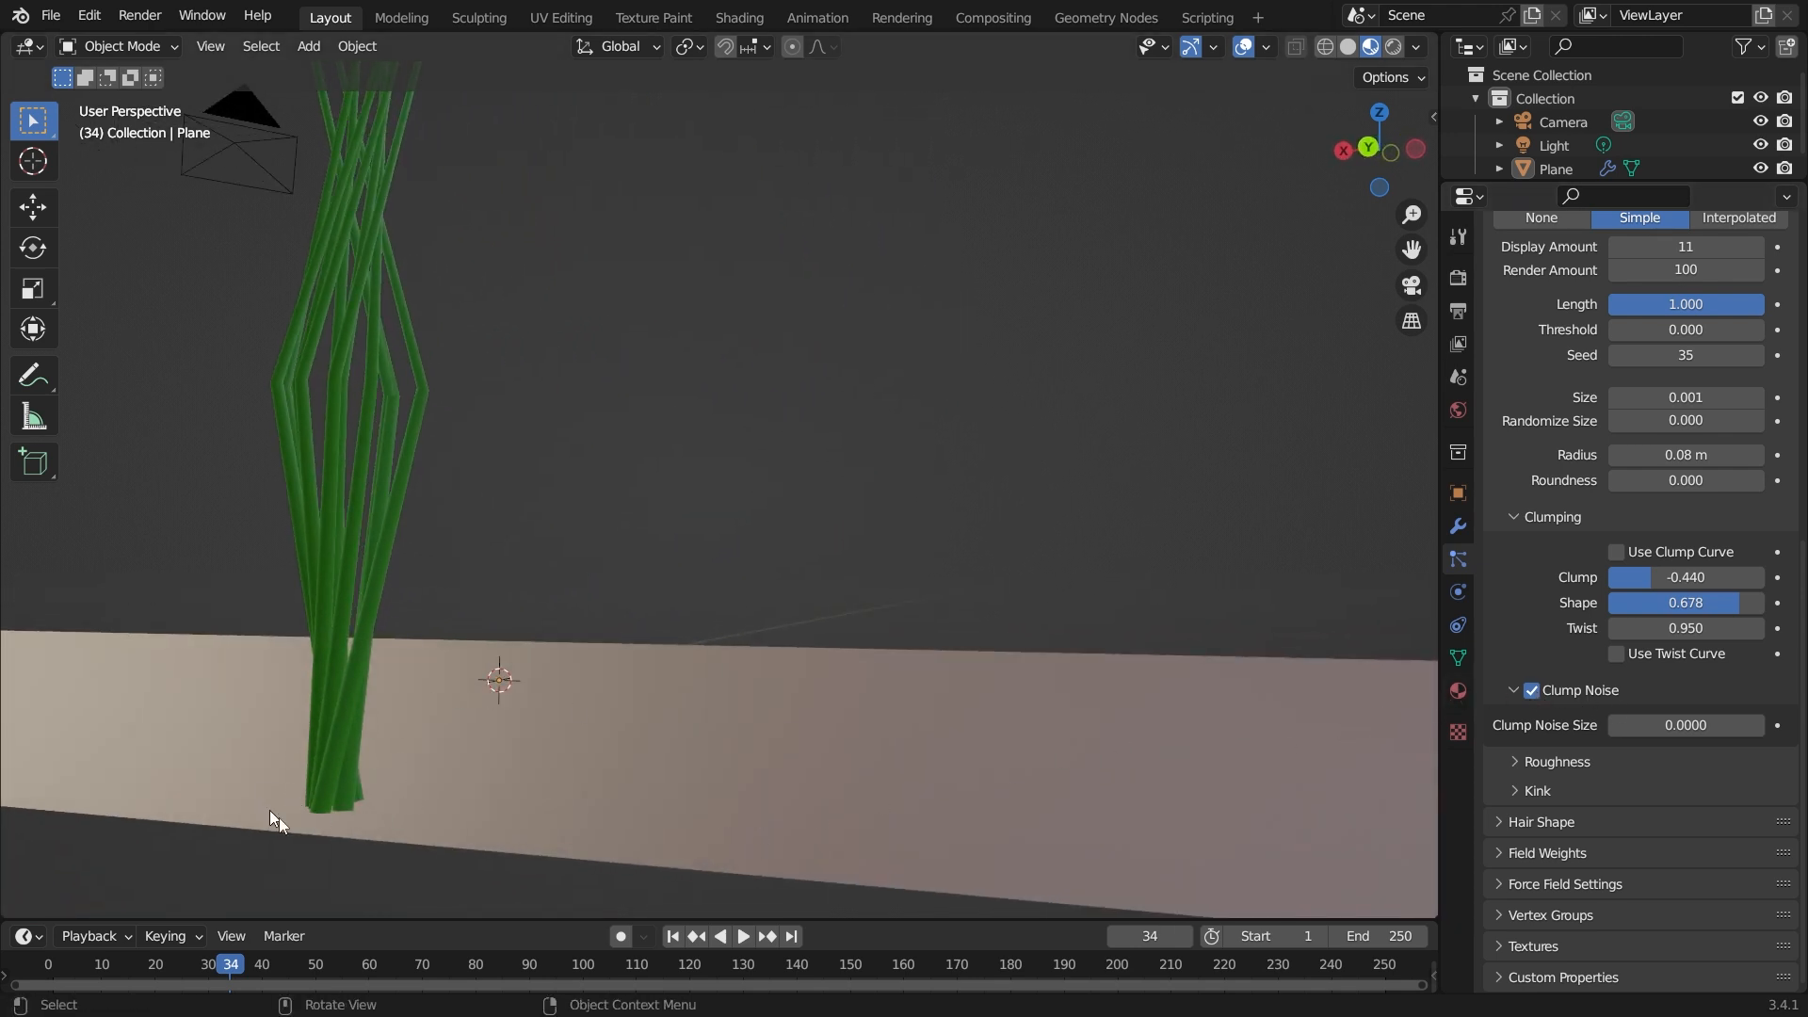
{"action": "middle_click_drag", "start_coordinate": [692, 810], "coordinate": [634, 800]}
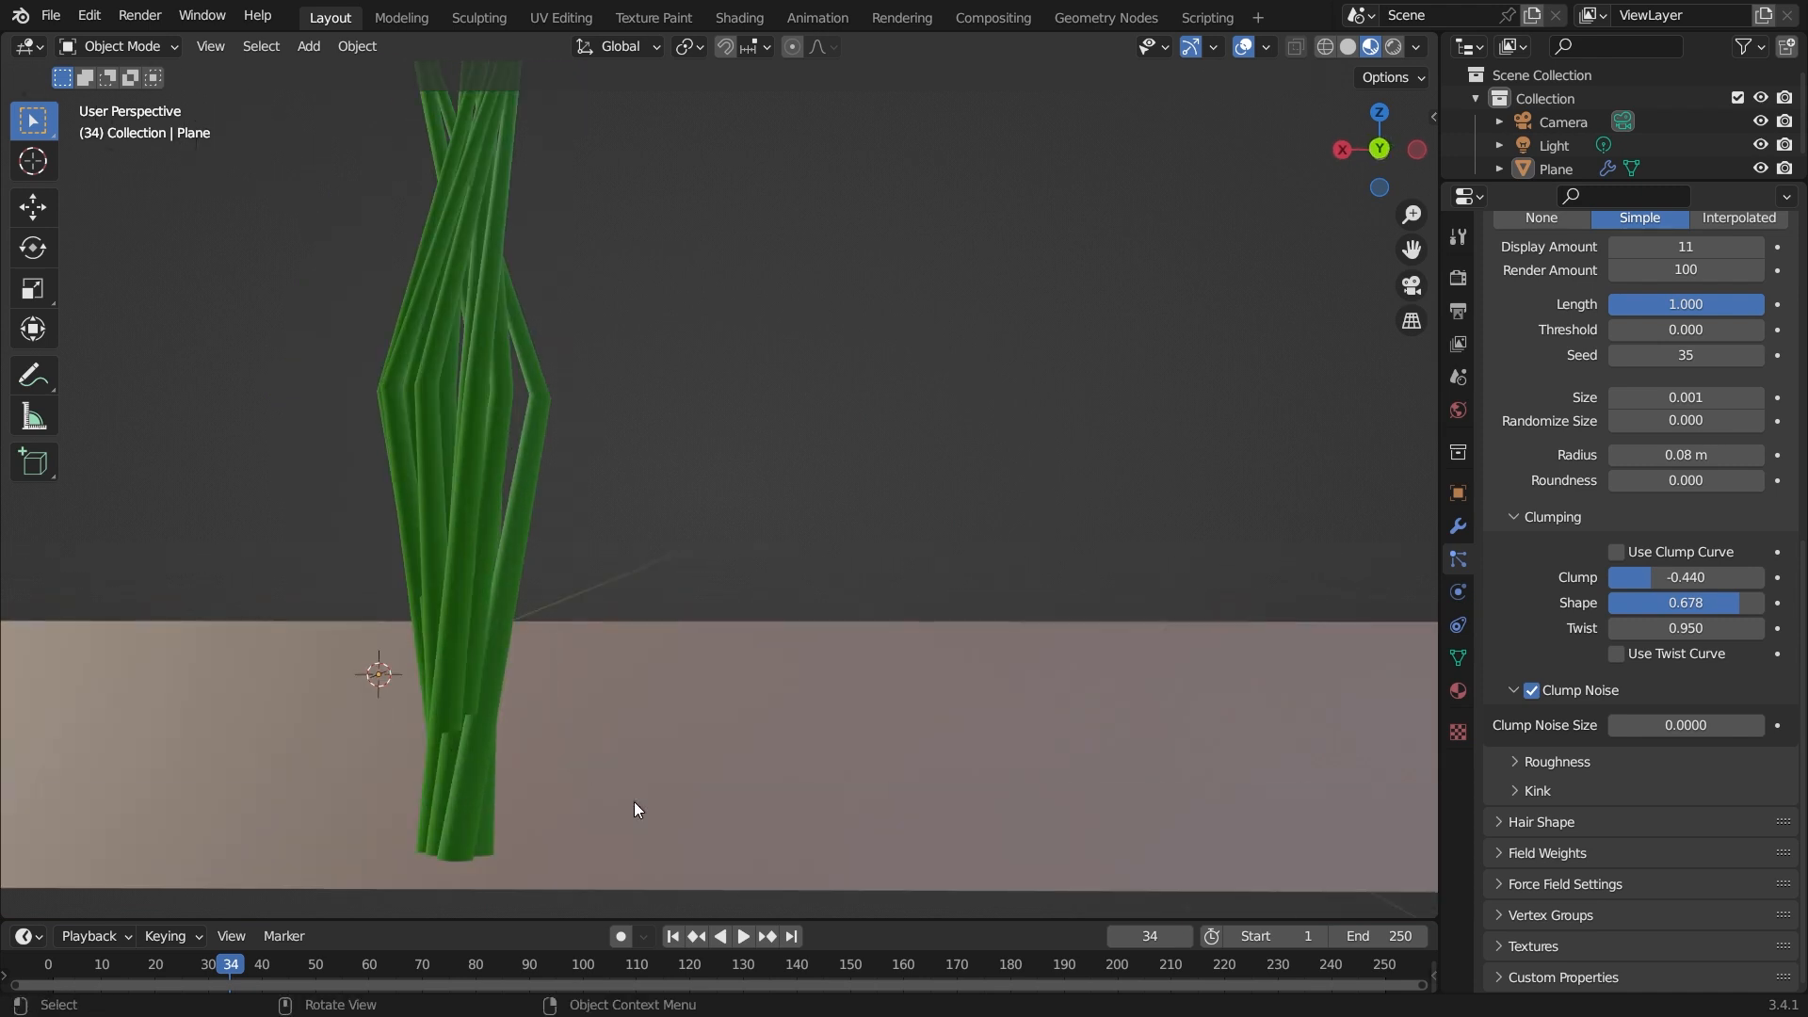
{"action": "left_click_drag", "start_coordinate": [1686, 725], "coordinate": [1724, 726]}
{"action": "key", "text": "Escape"}
Disable Clump Noise again.
{"action": "middle_click_drag", "start_coordinate": [715, 668], "coordinate": [808, 594]}
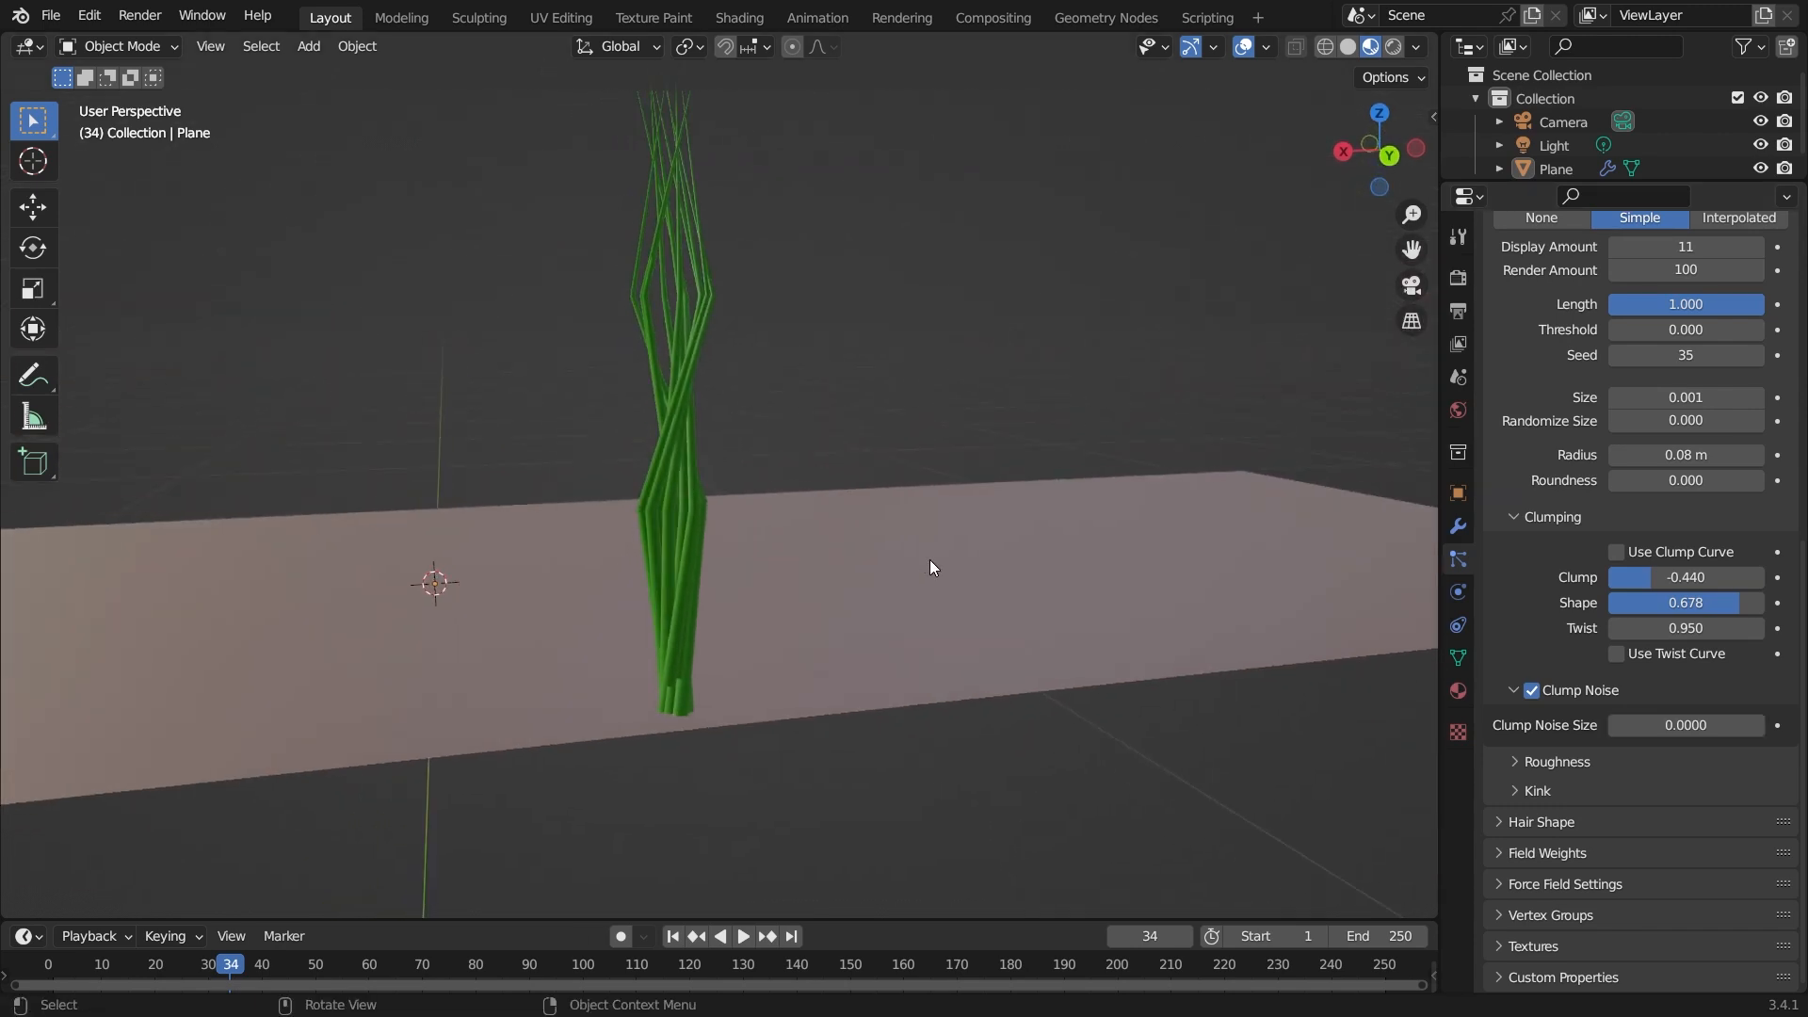
{"action": "middle_click_drag", "start_coordinate": [1023, 456], "coordinate": [976, 513]}
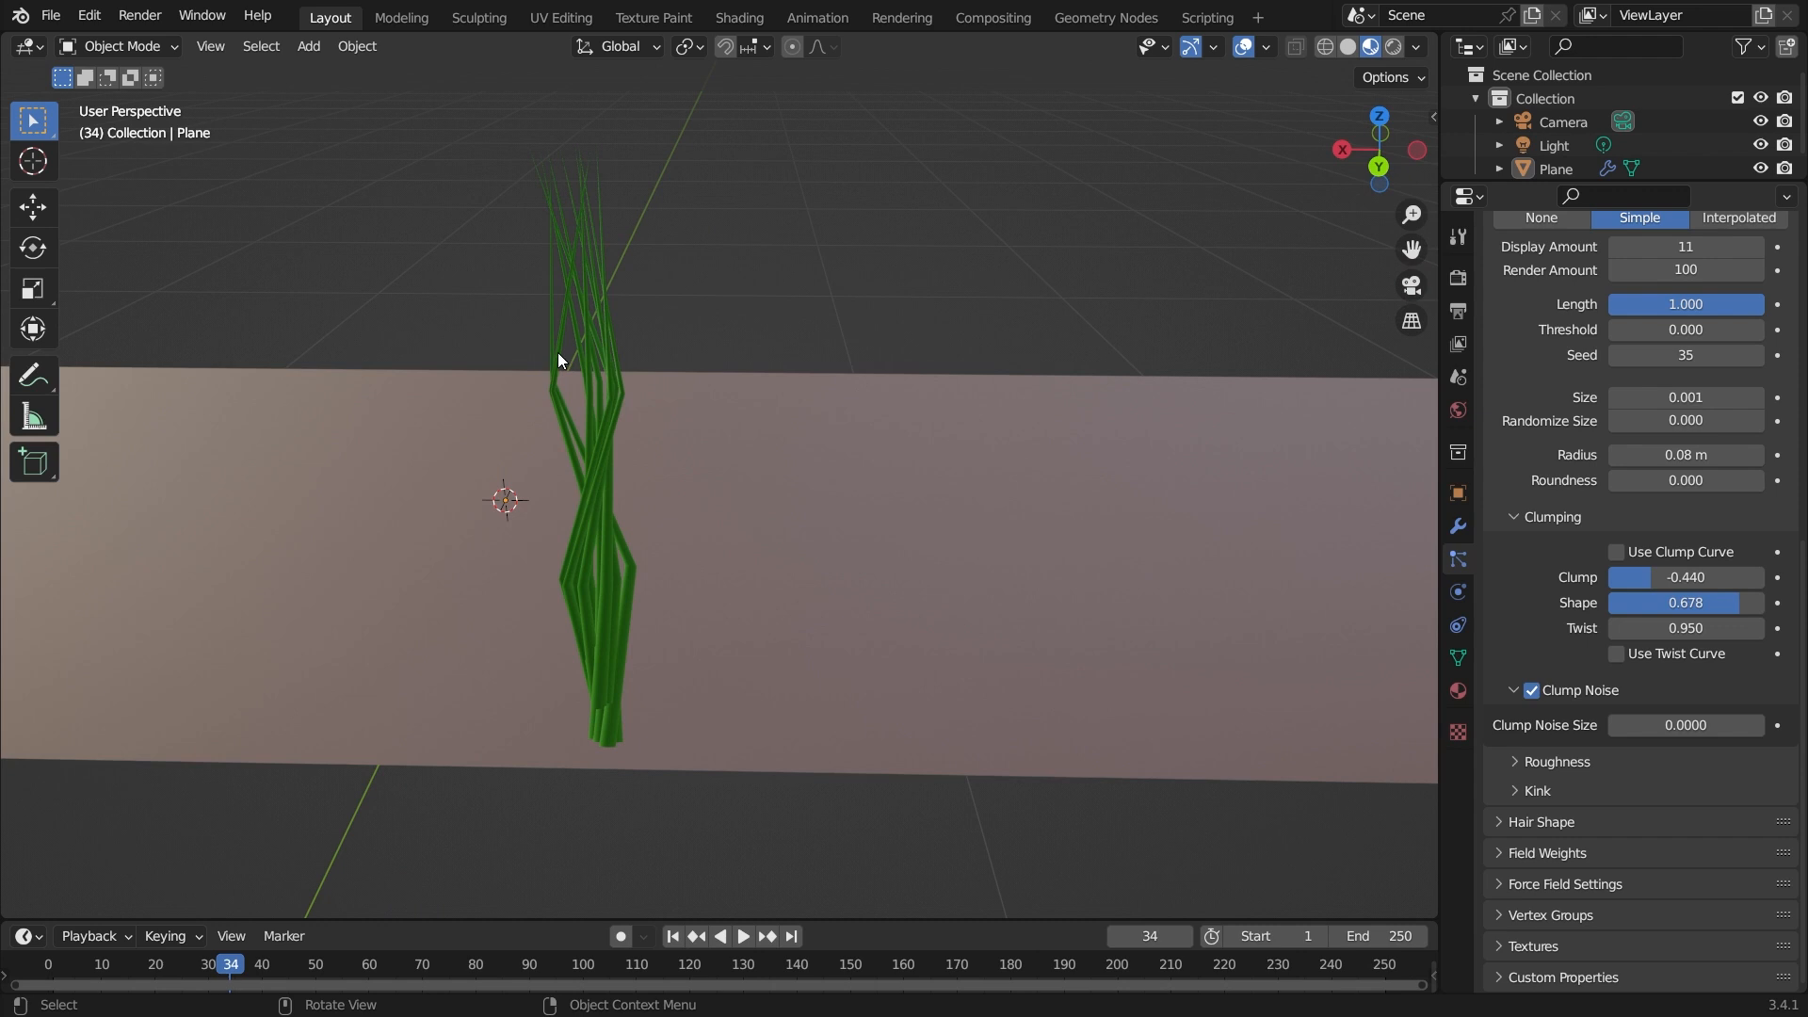
{"action": "left_click", "coordinate": [1533, 691]}
{"action": "middle_click_drag", "start_coordinate": [703, 627], "coordinate": [822, 596]}
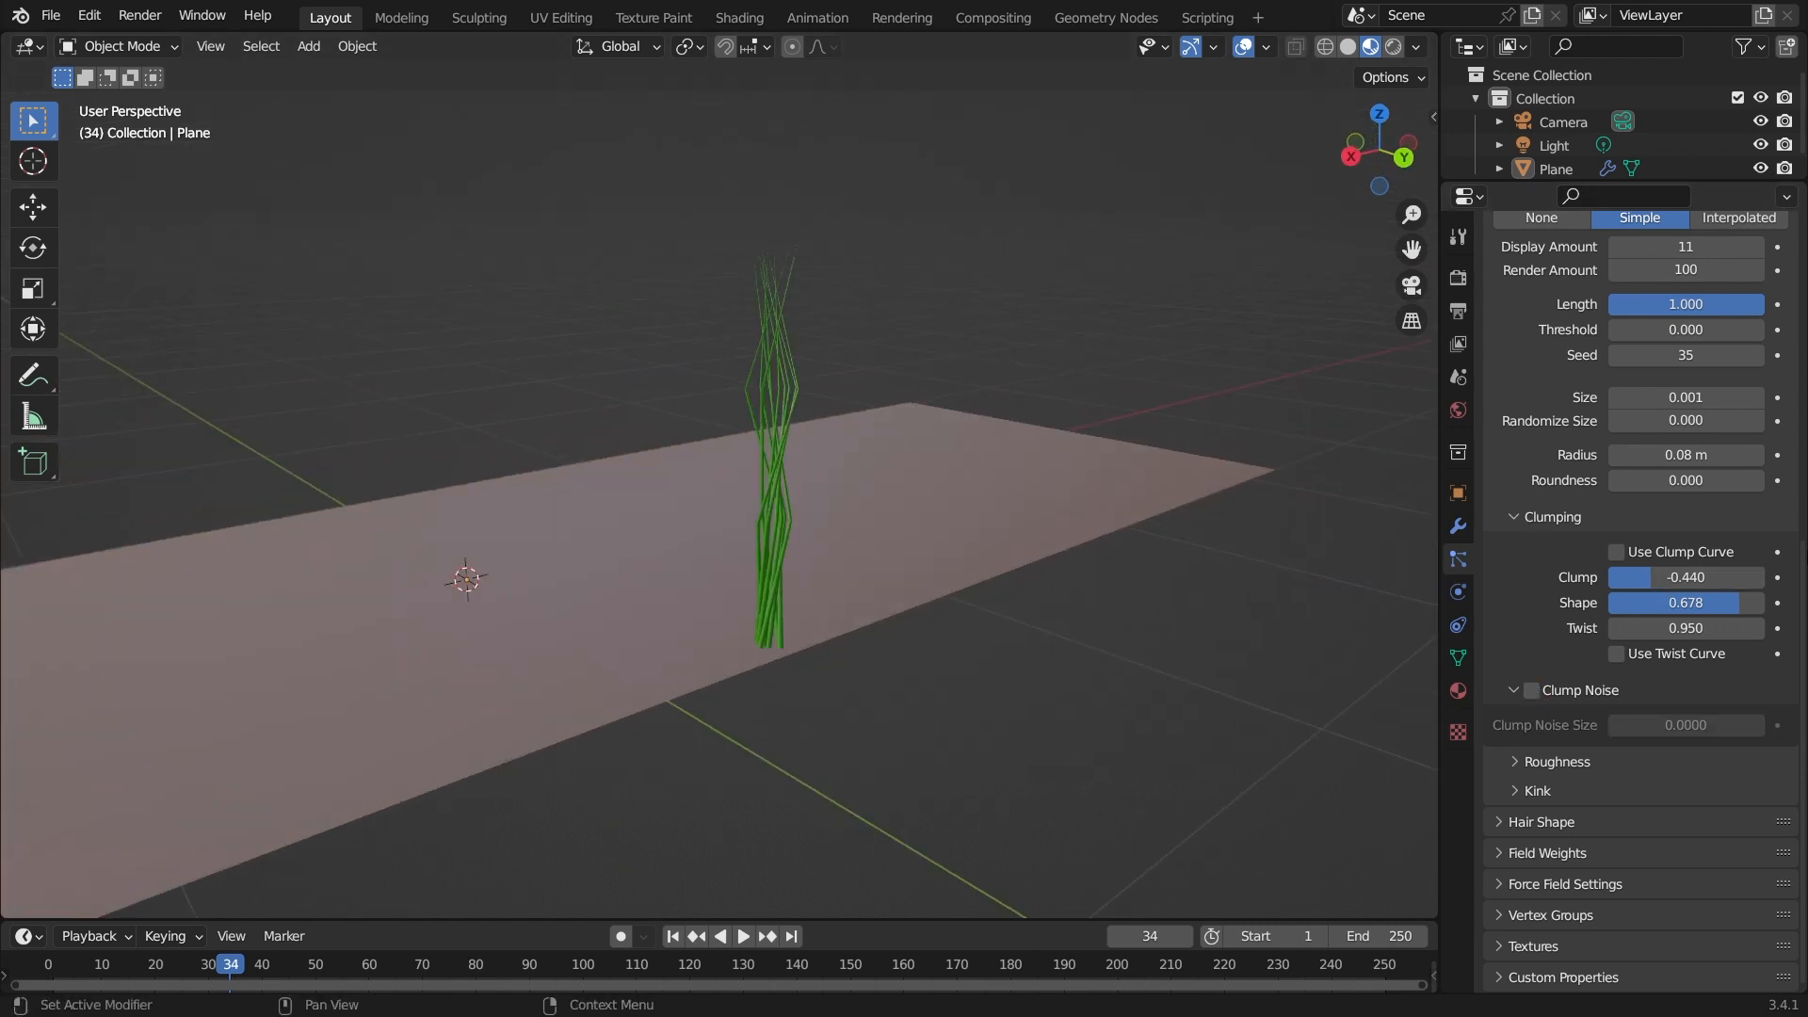
Examine the Roughness and Kink subpanels of the children settings, including the Kink Type options.
{"action": "left_click", "coordinate": [1513, 672]}
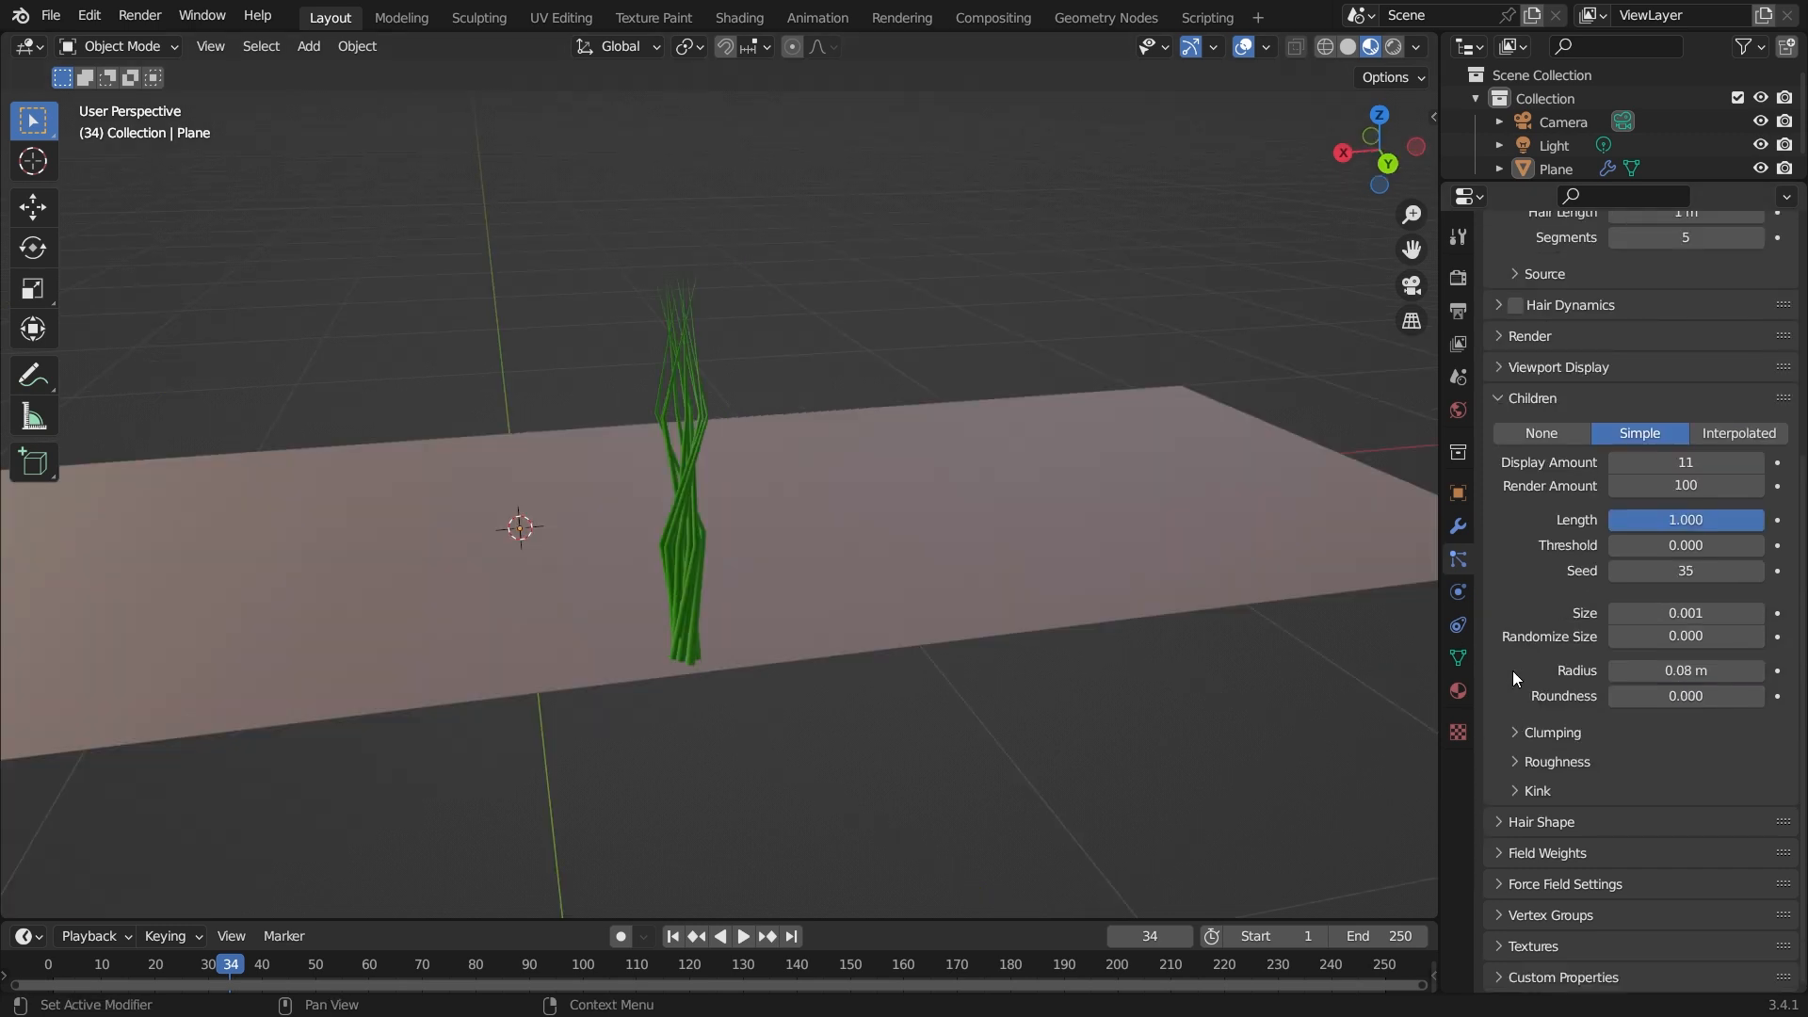
{"action": "left_click", "coordinate": [1501, 821]}
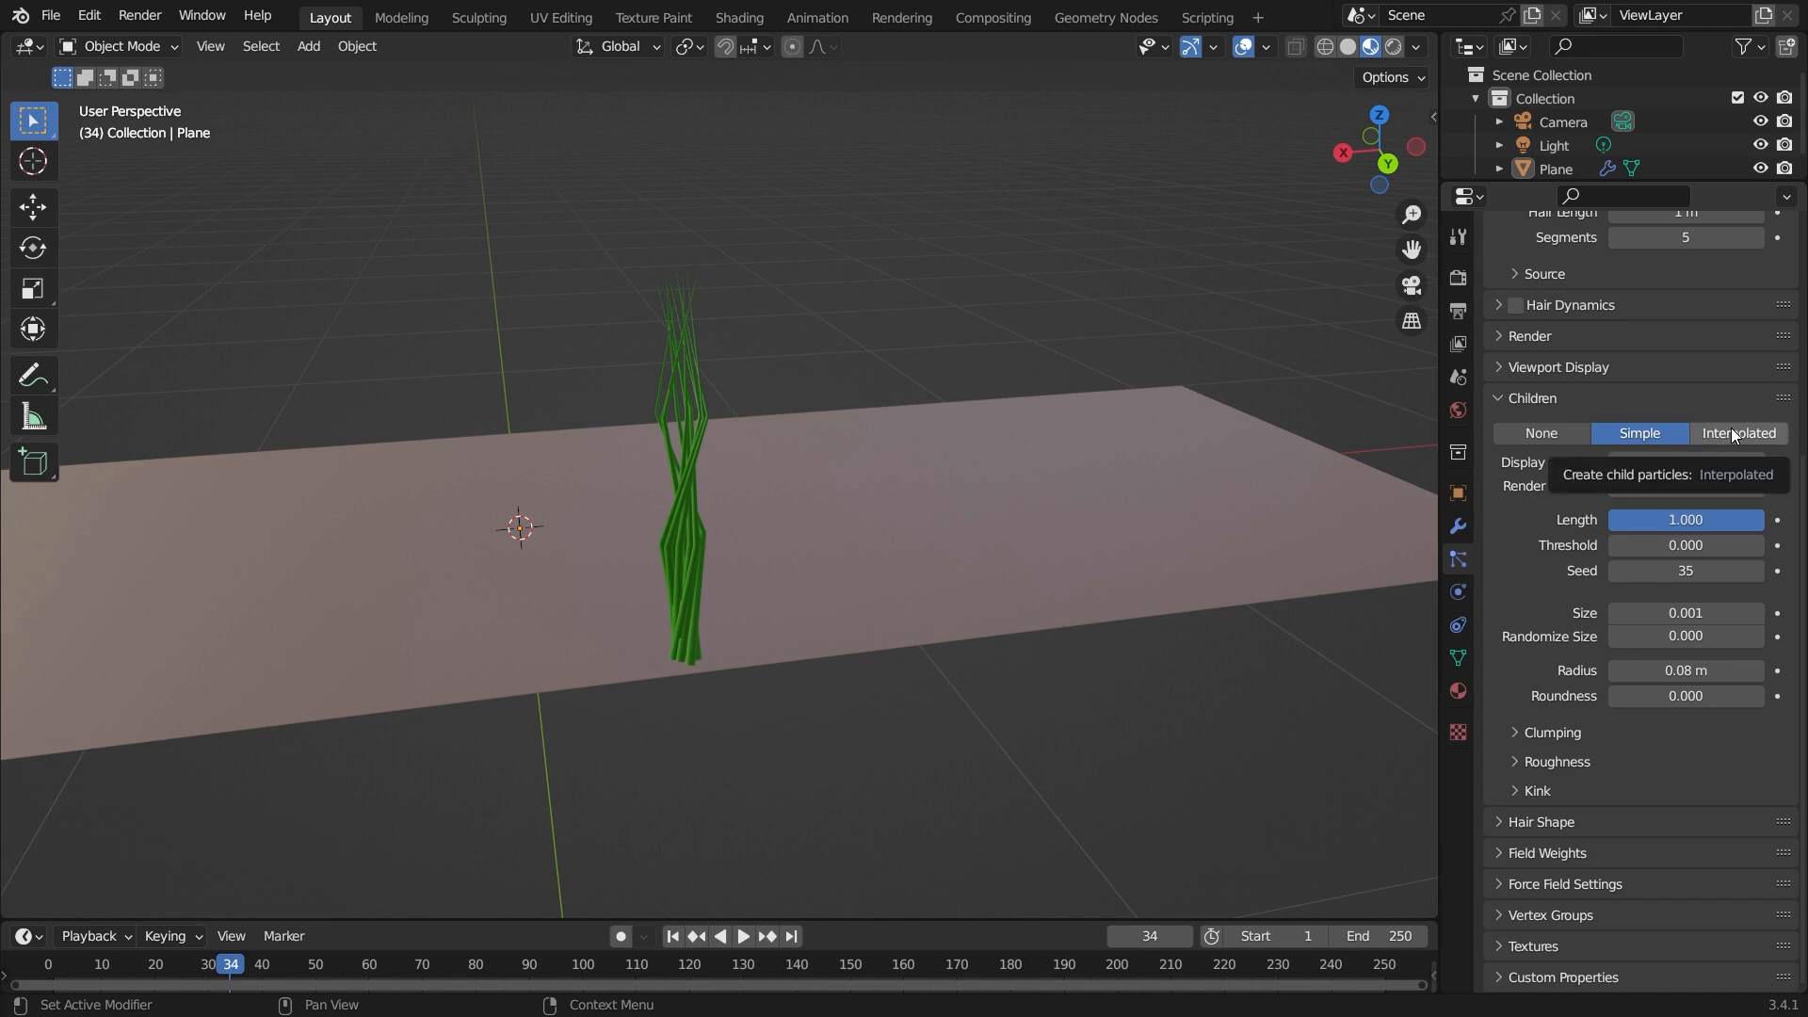
{"action": "left_click", "coordinate": [1510, 761]}
{"action": "left_click", "coordinate": [1511, 761]}
{"action": "left_click", "coordinate": [1512, 783]}
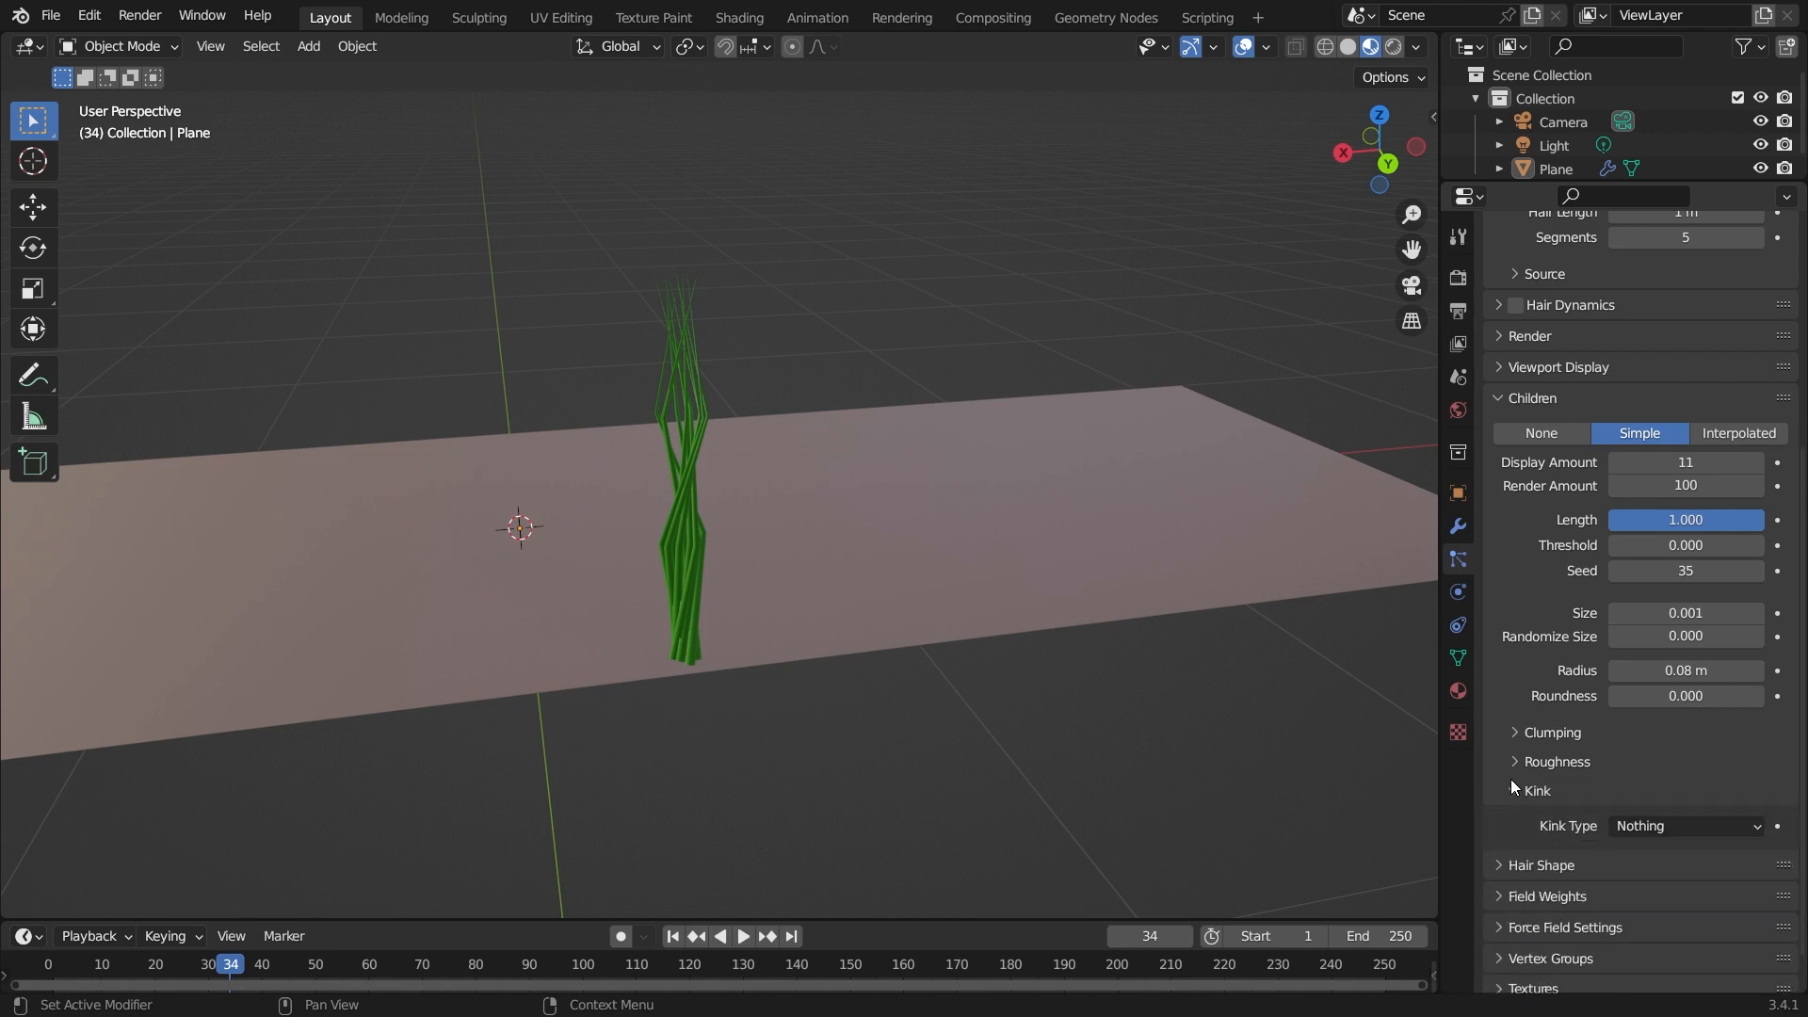
{"action": "left_click", "coordinate": [1655, 817]}
{"action": "left_click", "coordinate": [1664, 823]}
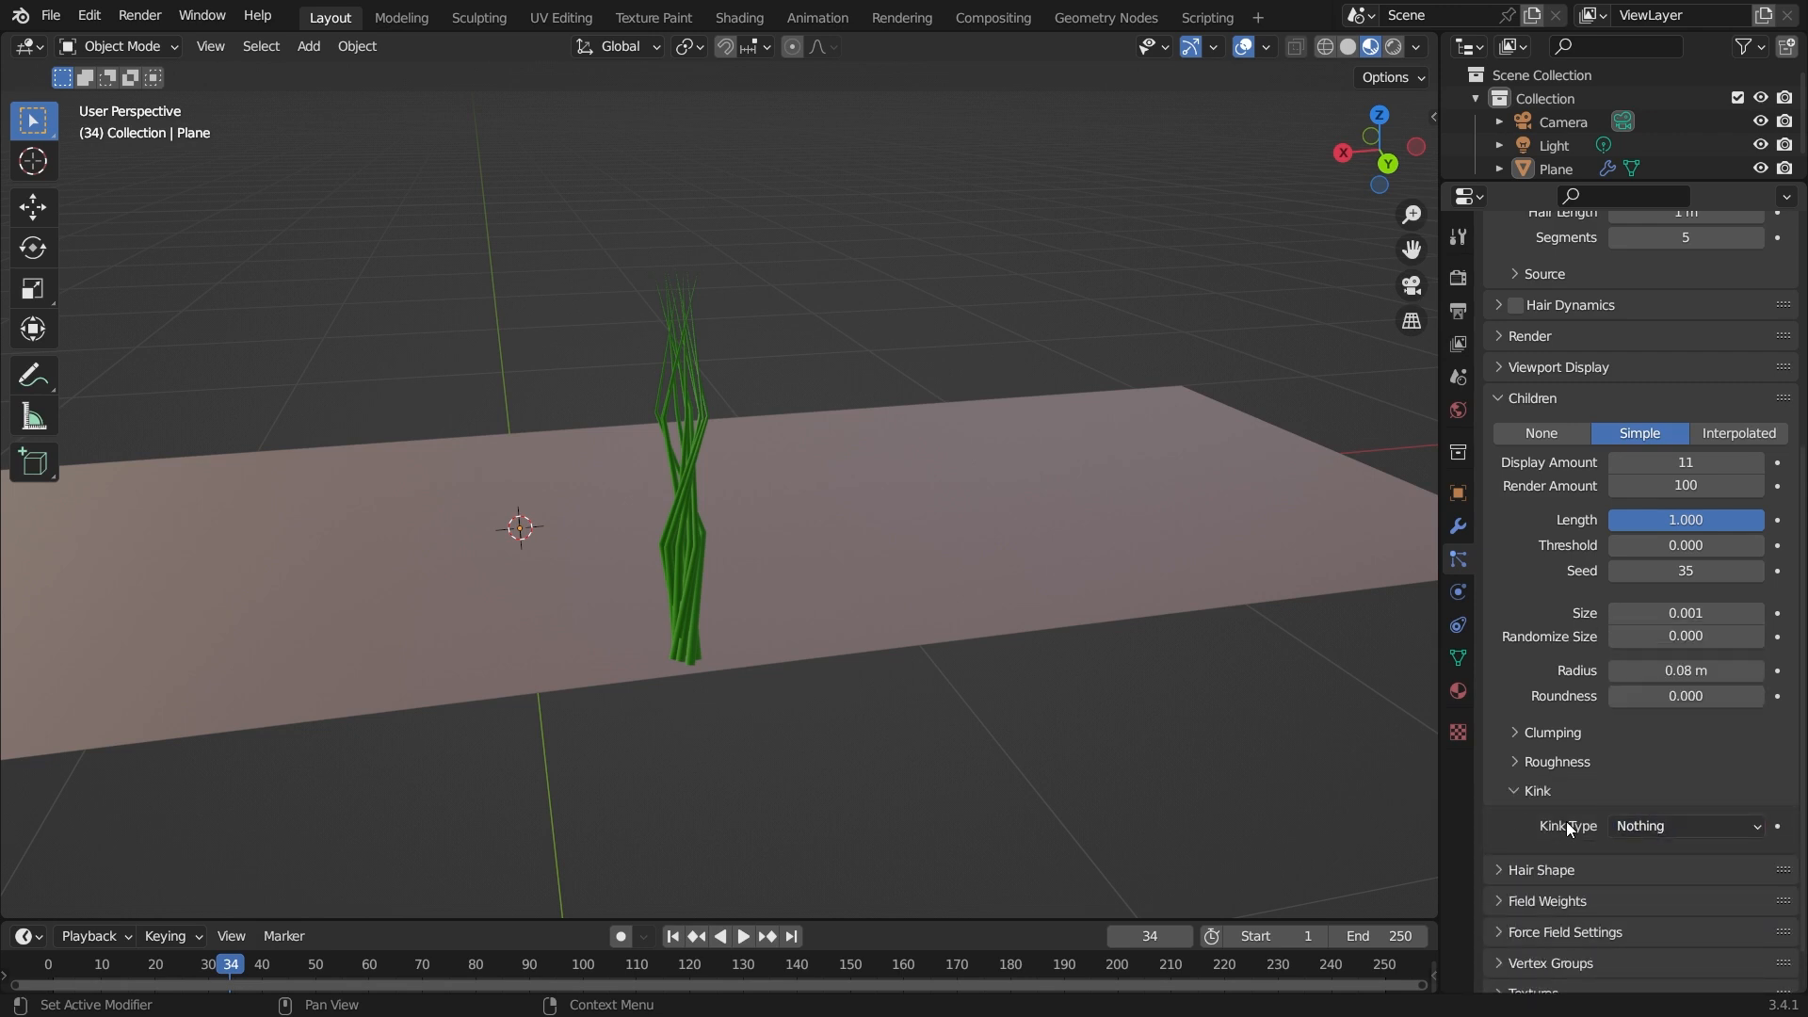
{"action": "left_click", "coordinate": [1512, 793]}
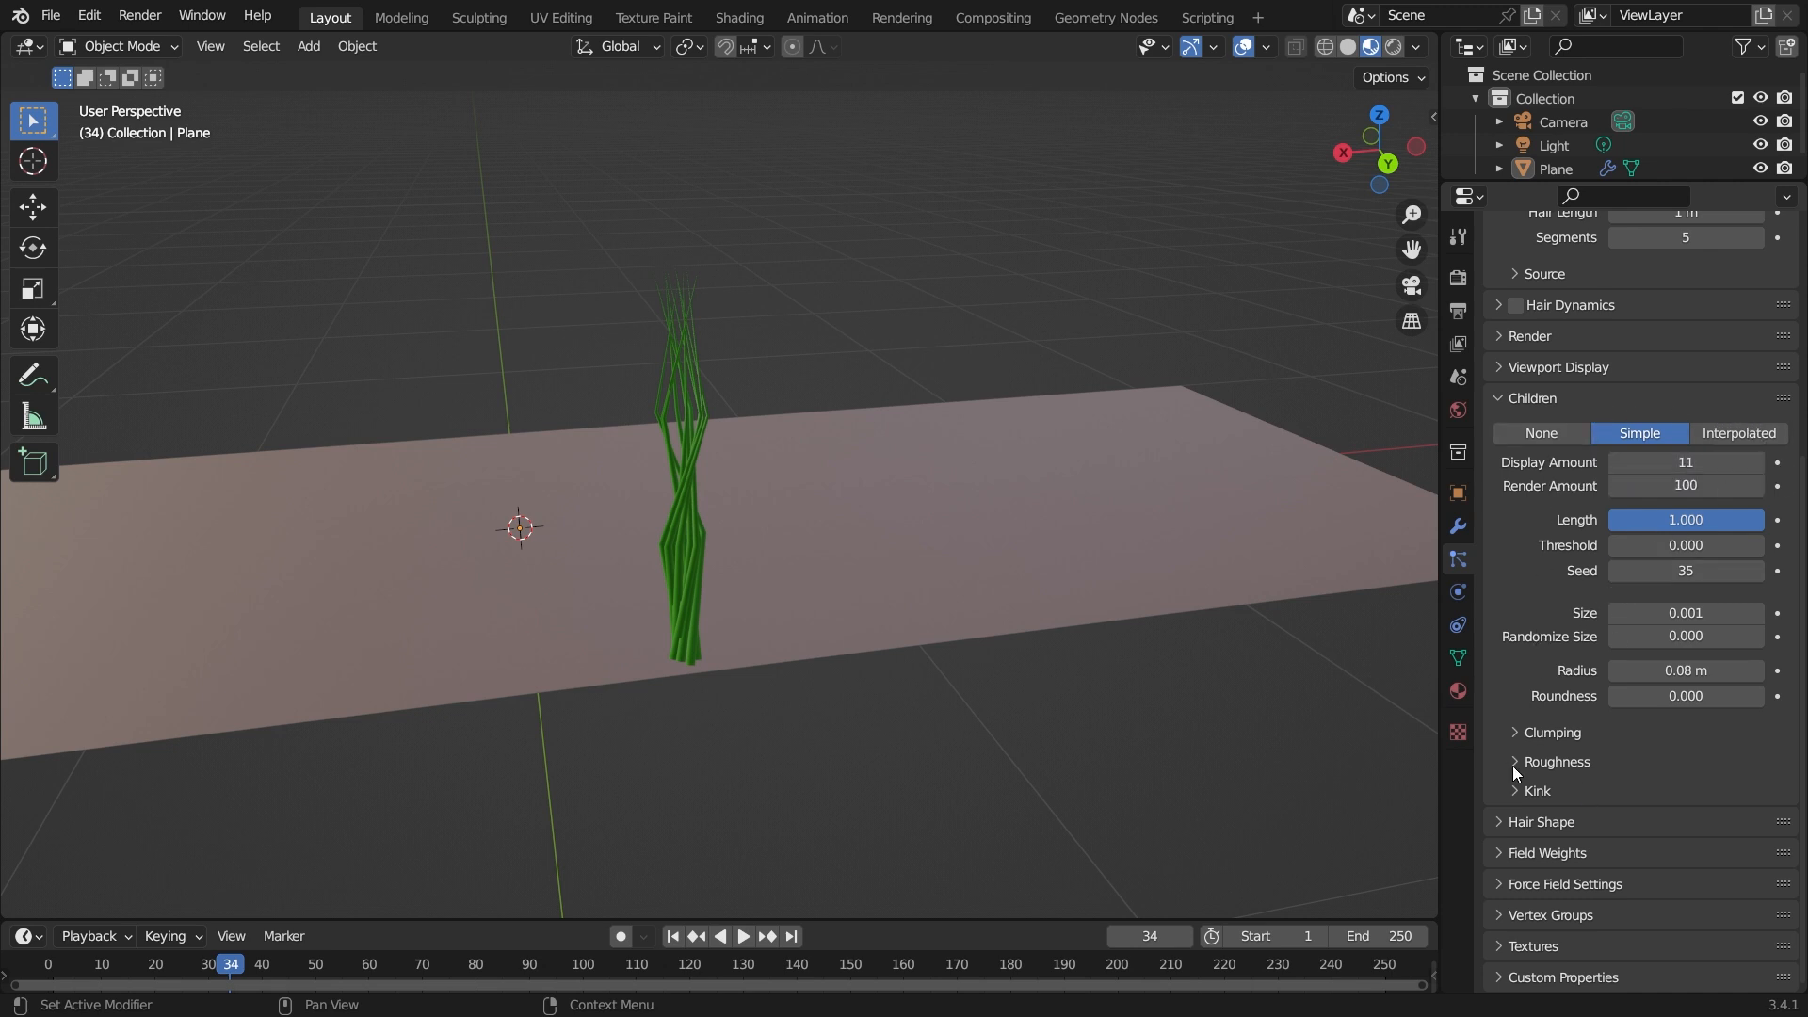
{"action": "left_click", "coordinate": [1514, 733]}
{"action": "left_click", "coordinate": [1513, 732]}
{"action": "left_click", "coordinate": [1514, 732]}
{"action": "left_click", "coordinate": [1514, 733]}
{"action": "left_click", "coordinate": [1514, 733]}
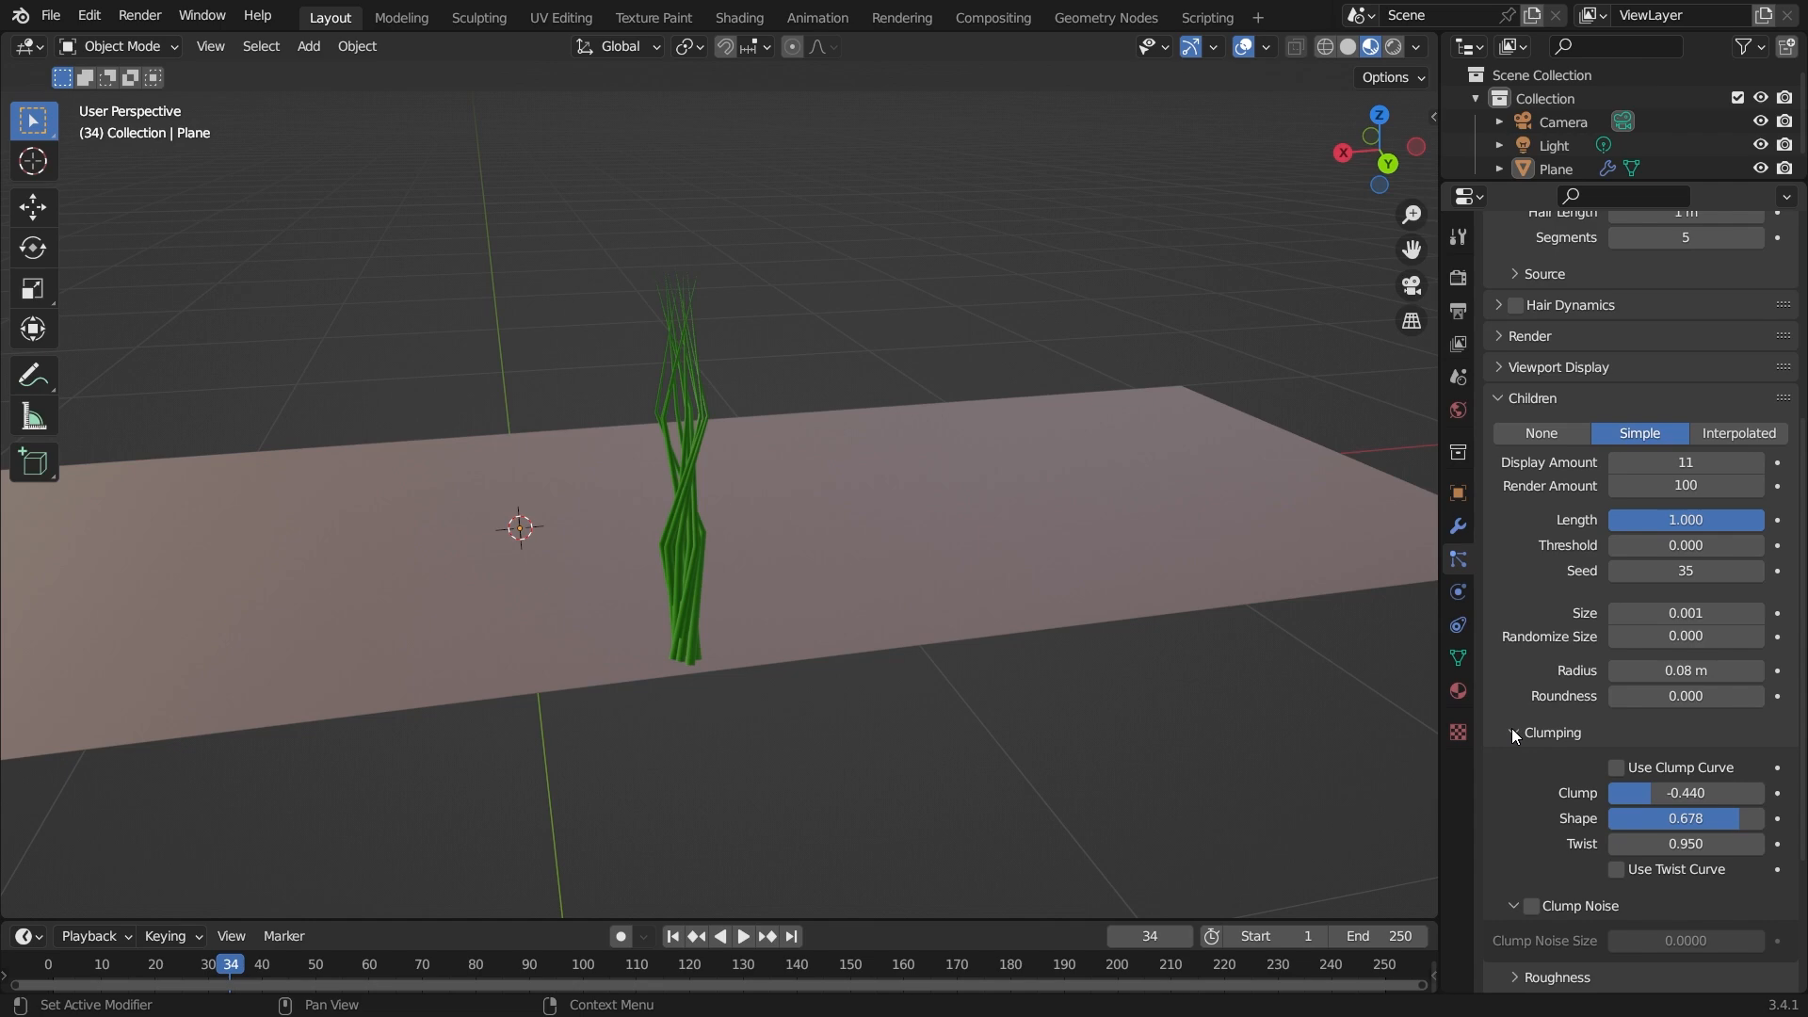
{"action": "left_click", "coordinate": [1514, 733]}
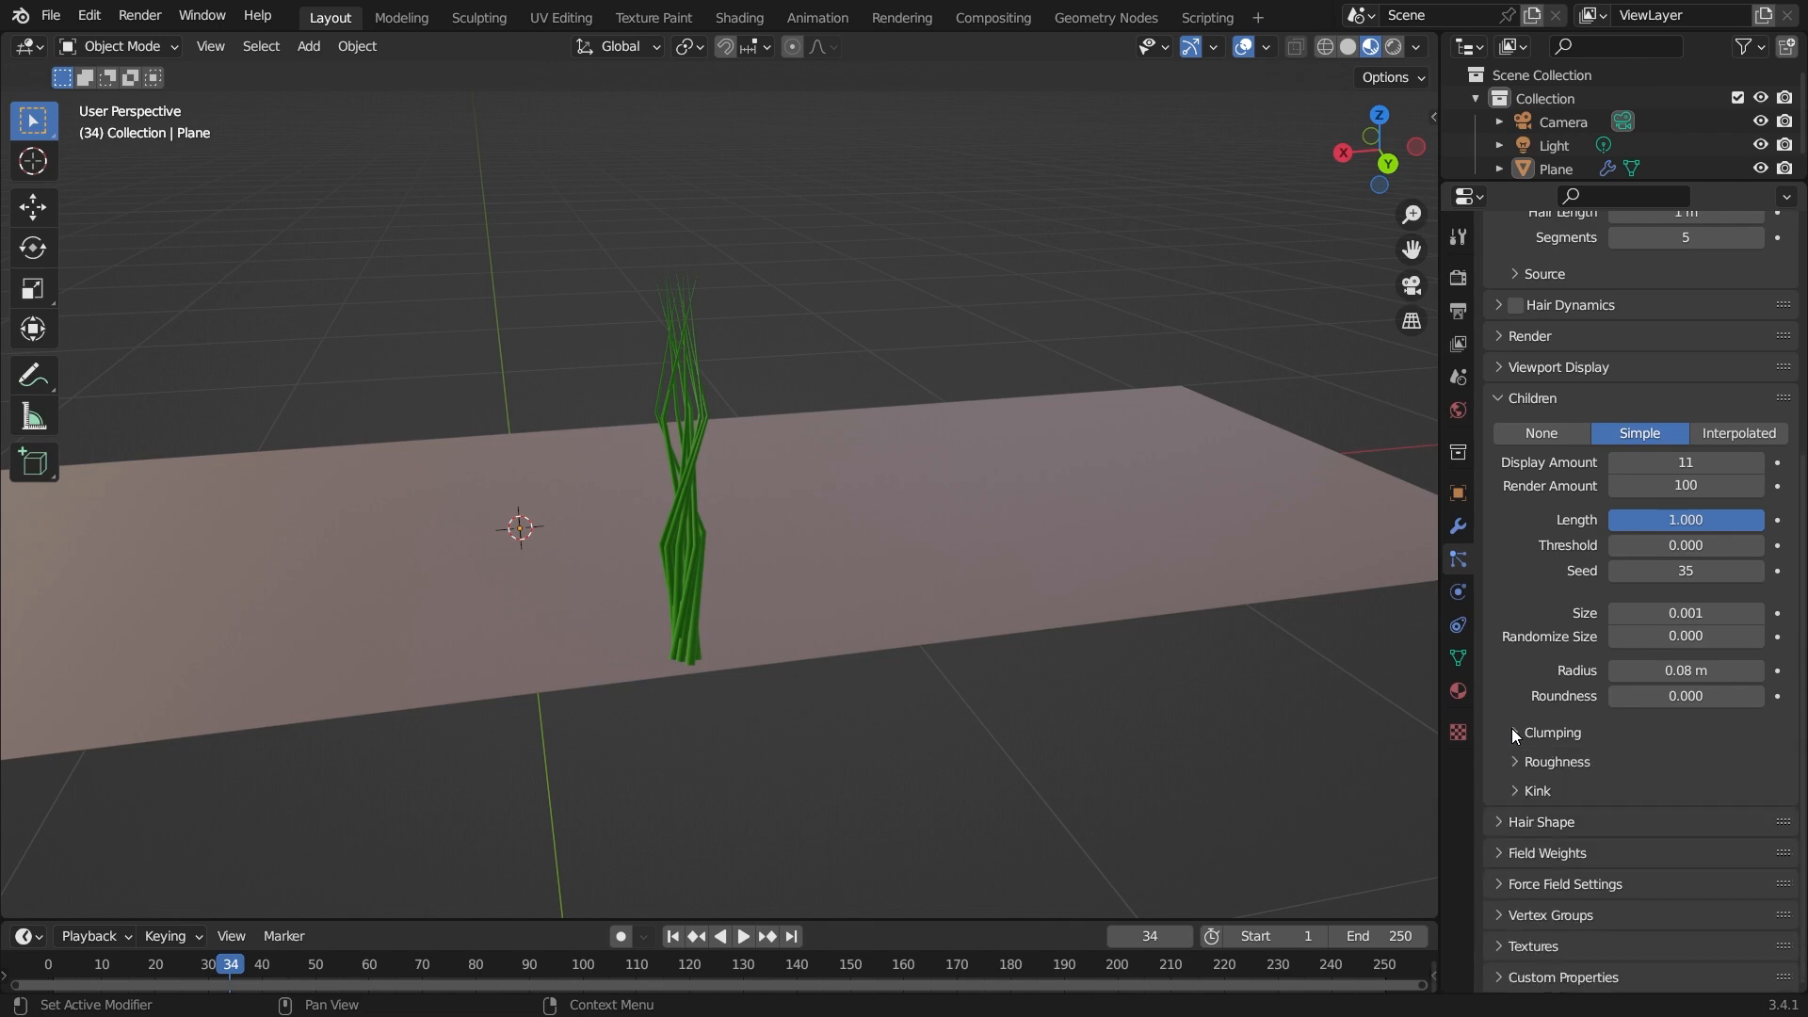